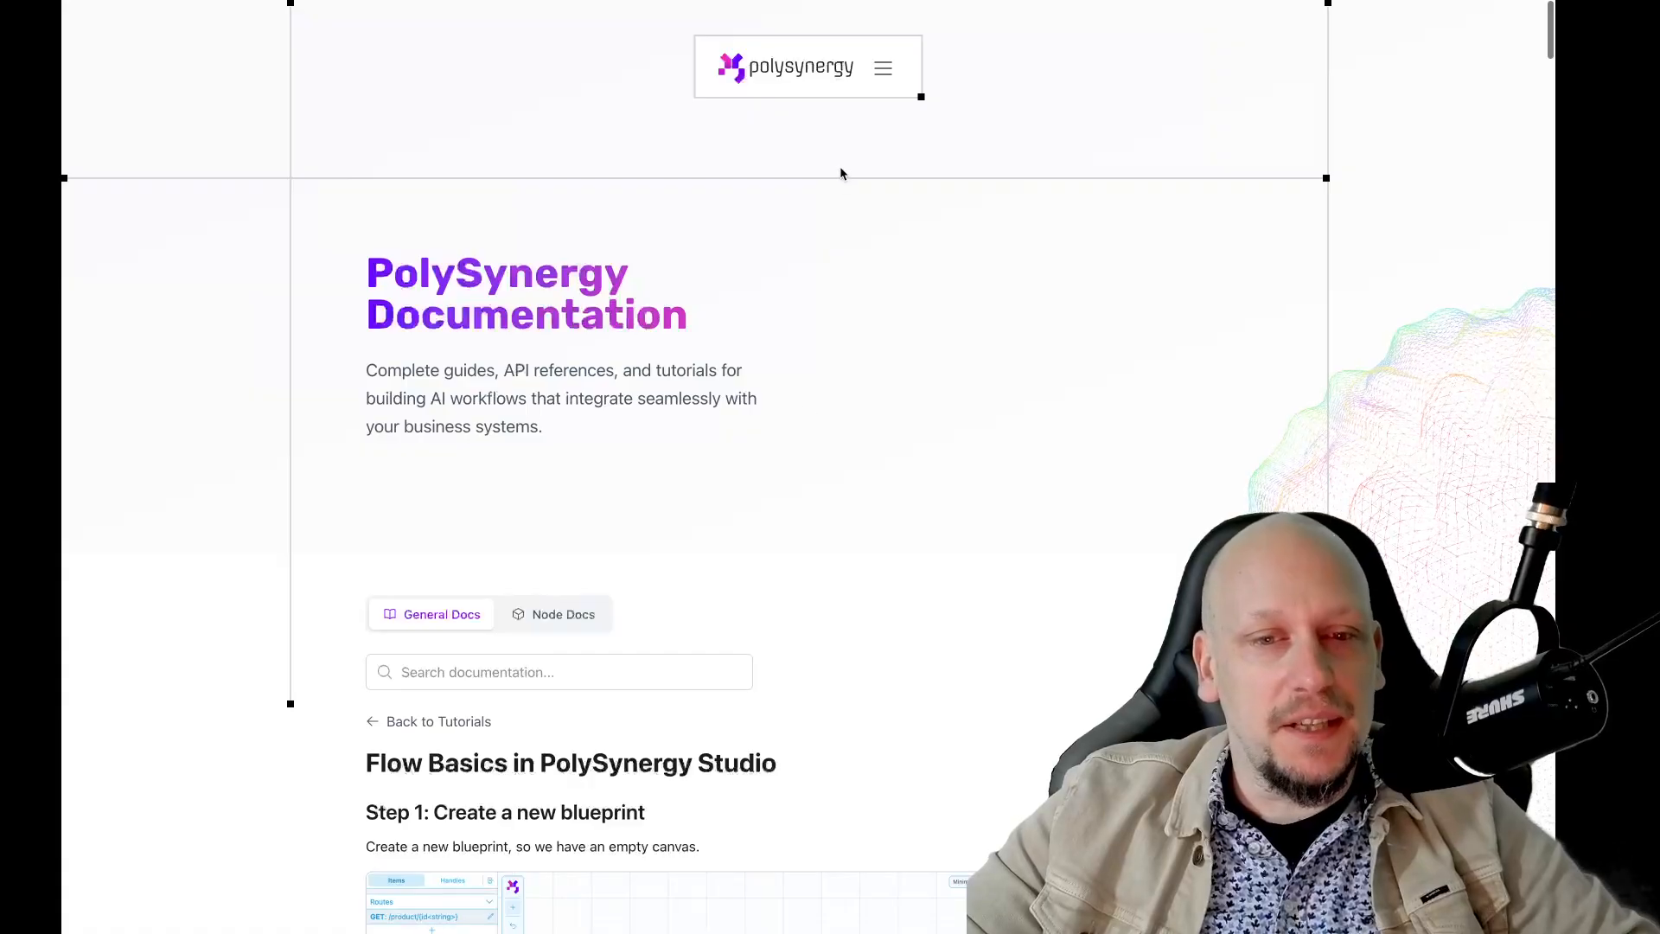
pyautogui.click(883, 69)
pyautogui.click(941, 69)
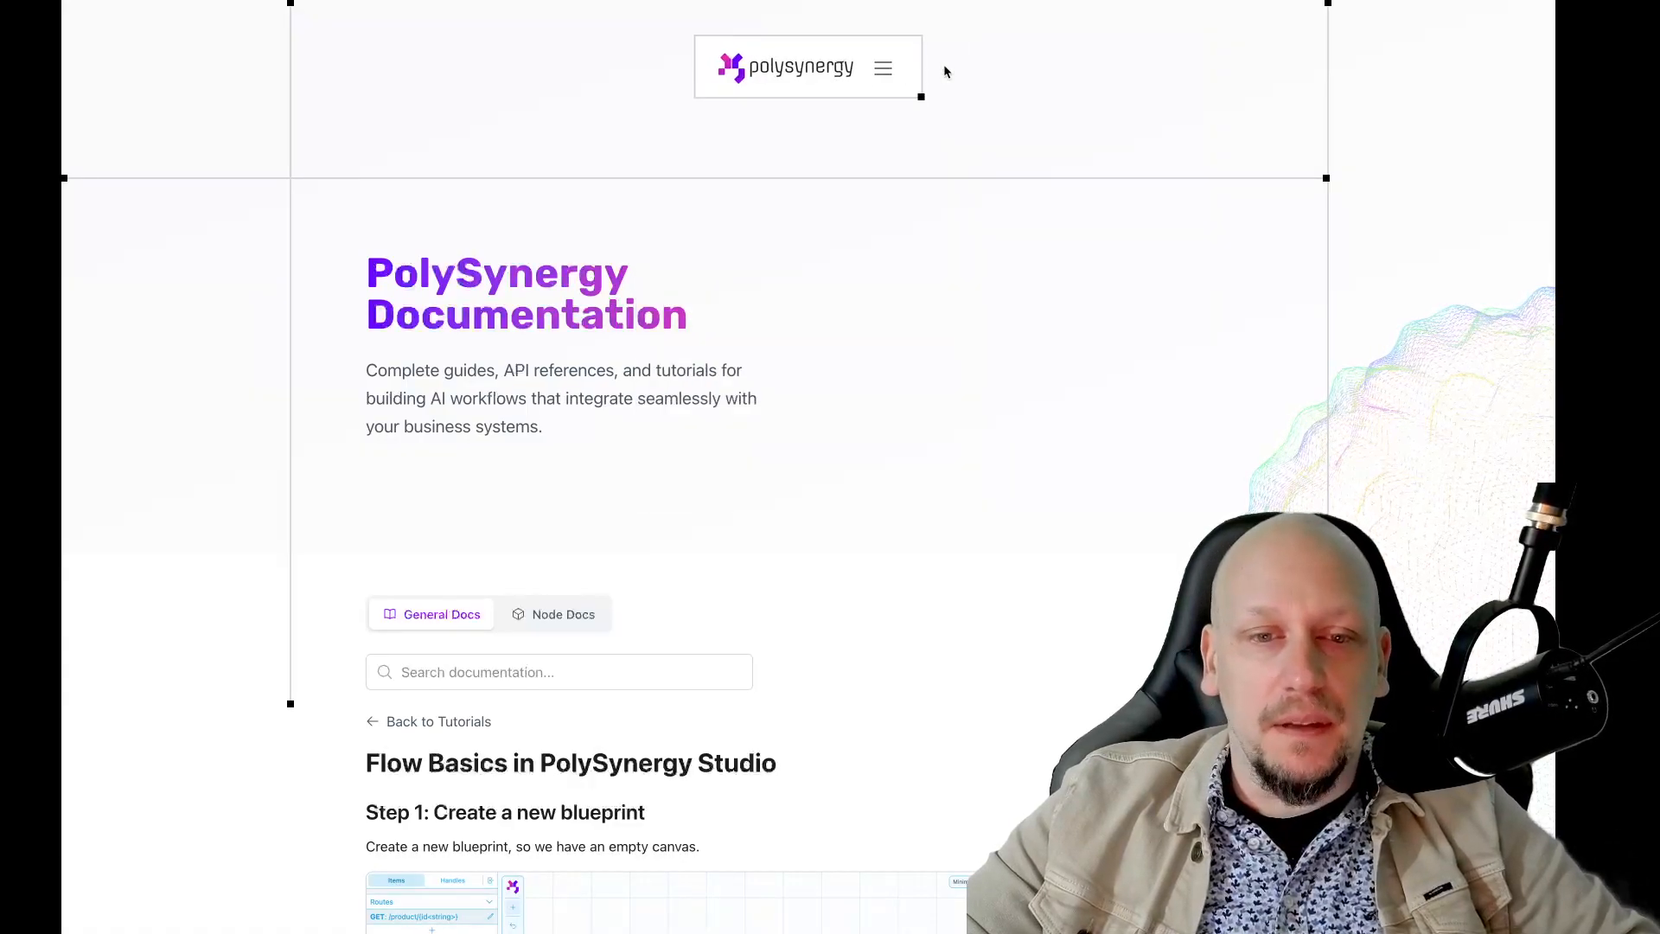
pyautogui.scroll(-7, 672, 364)
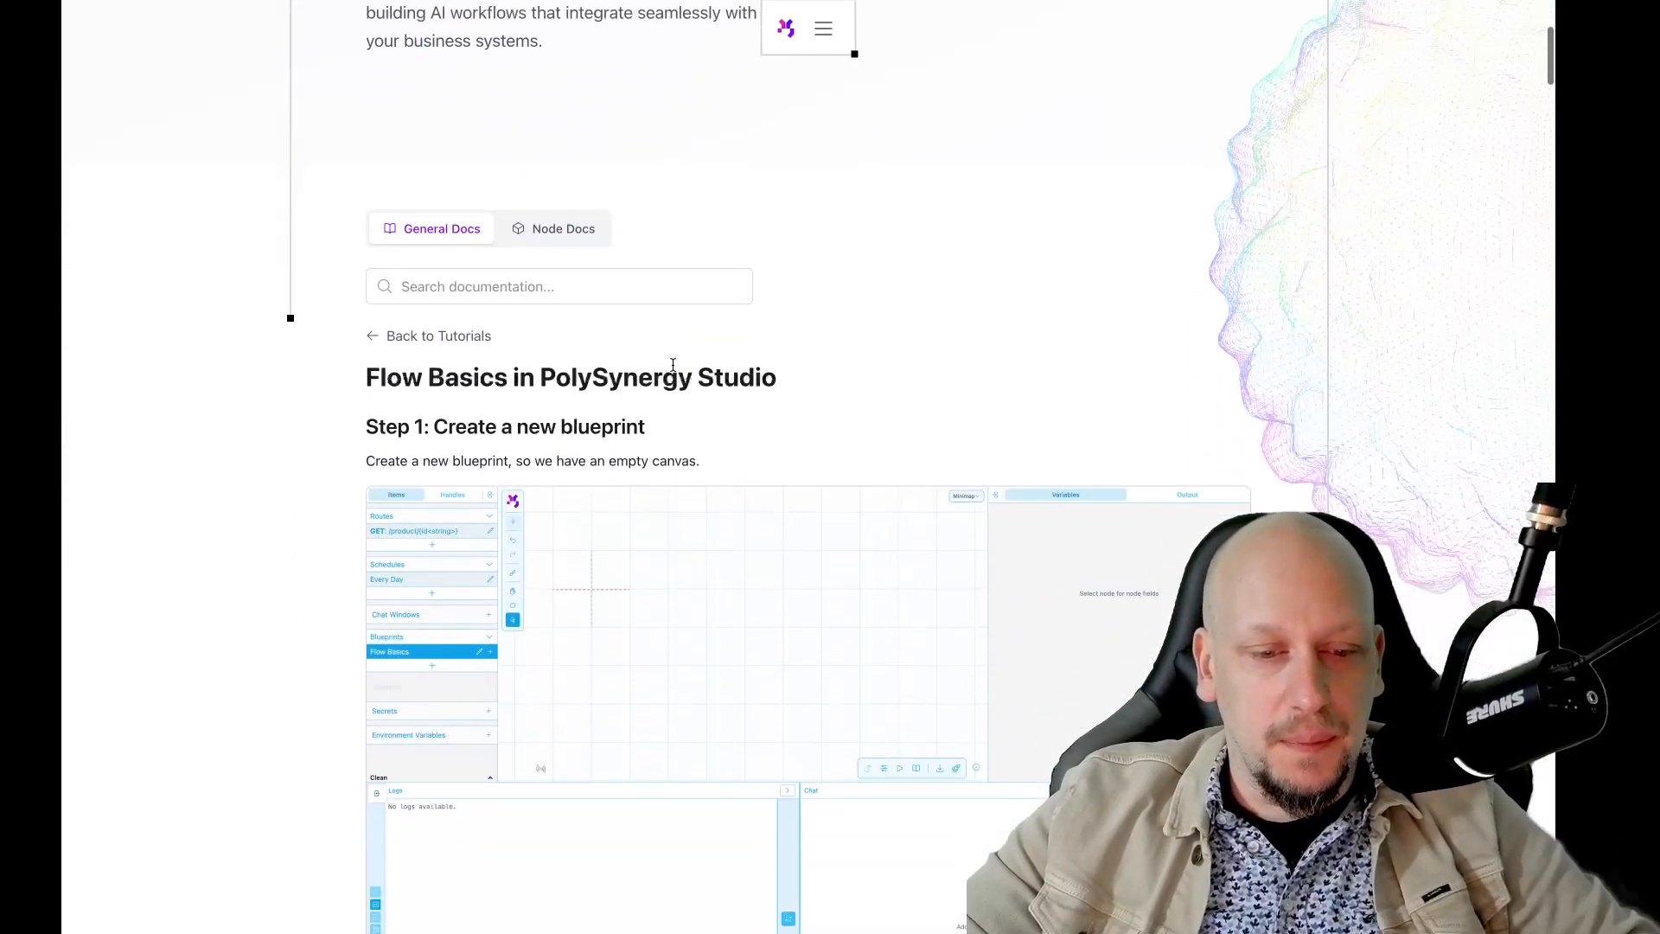
pyautogui.scroll(5, 673, 365)
pyautogui.scroll(-20, 672, 363)
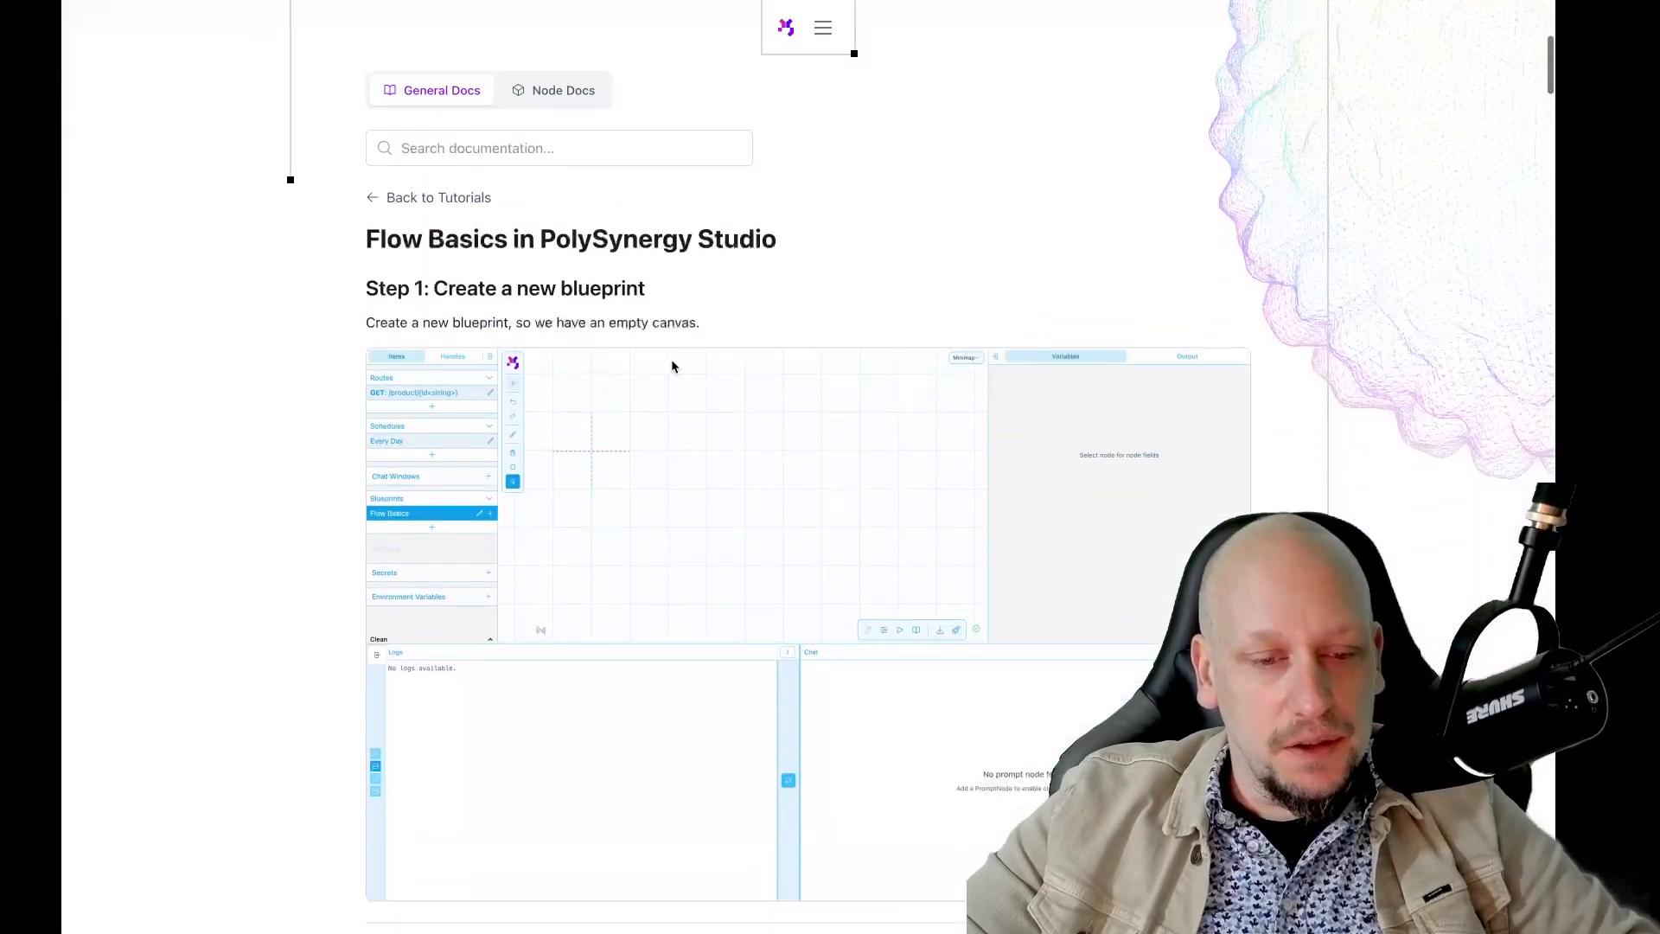
pyautogui.scroll(20, 671, 359)
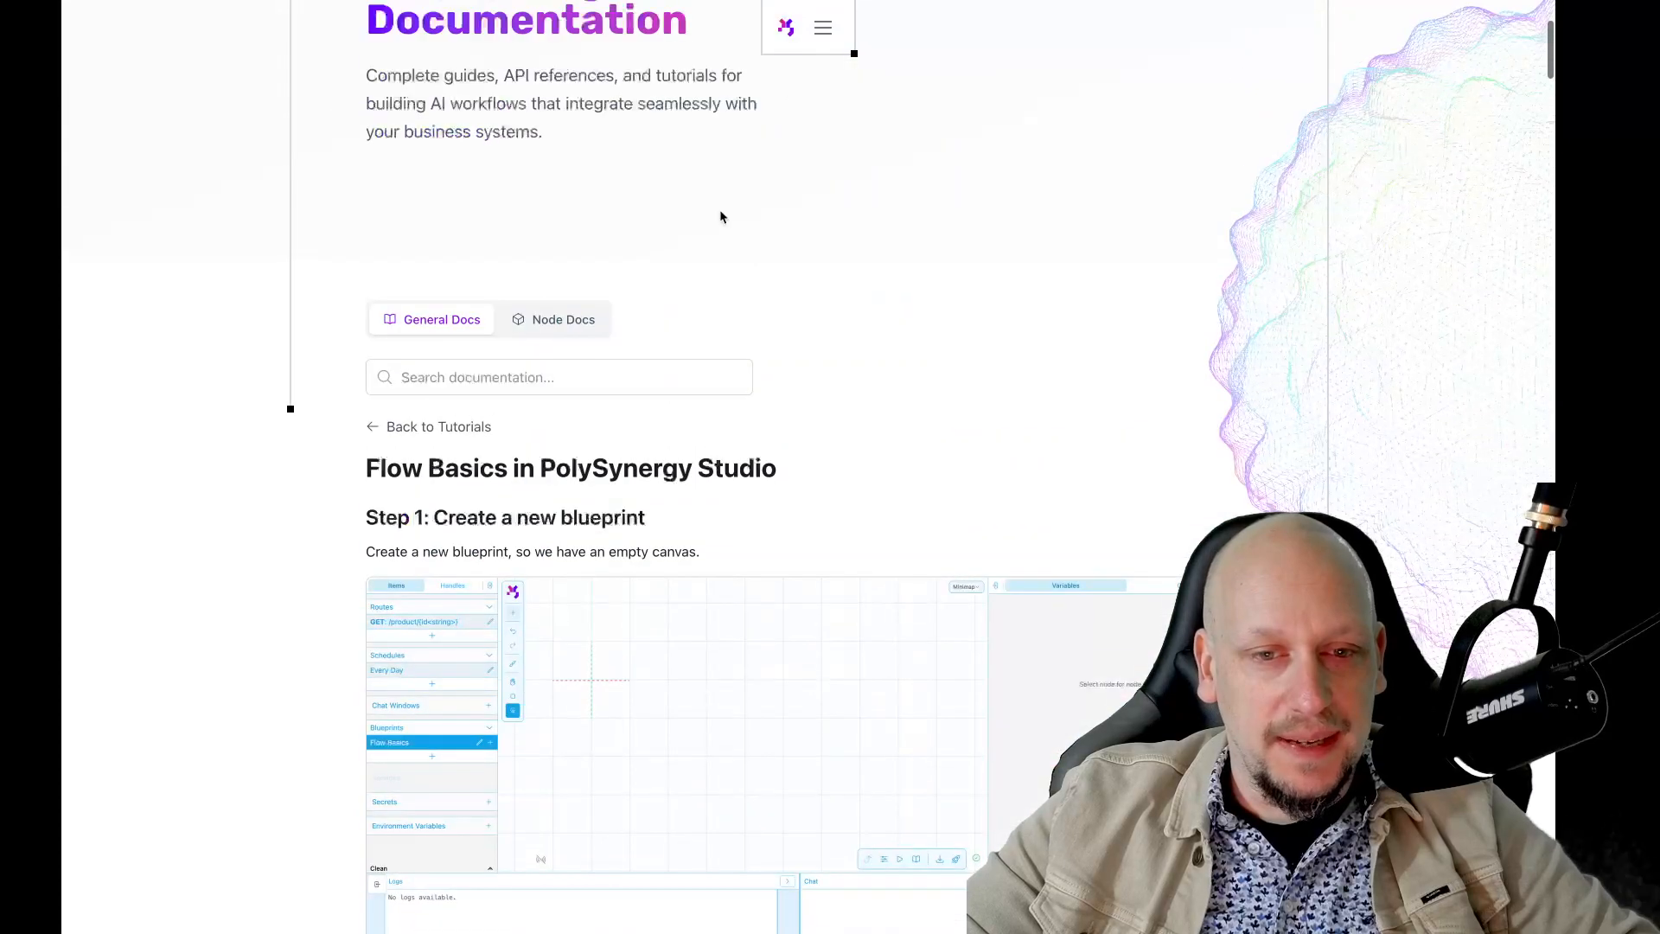
# - Open the Flow Basics tutorial from the Tutorials category of the documentation and skim through its steps
pyautogui.click(822, 29)
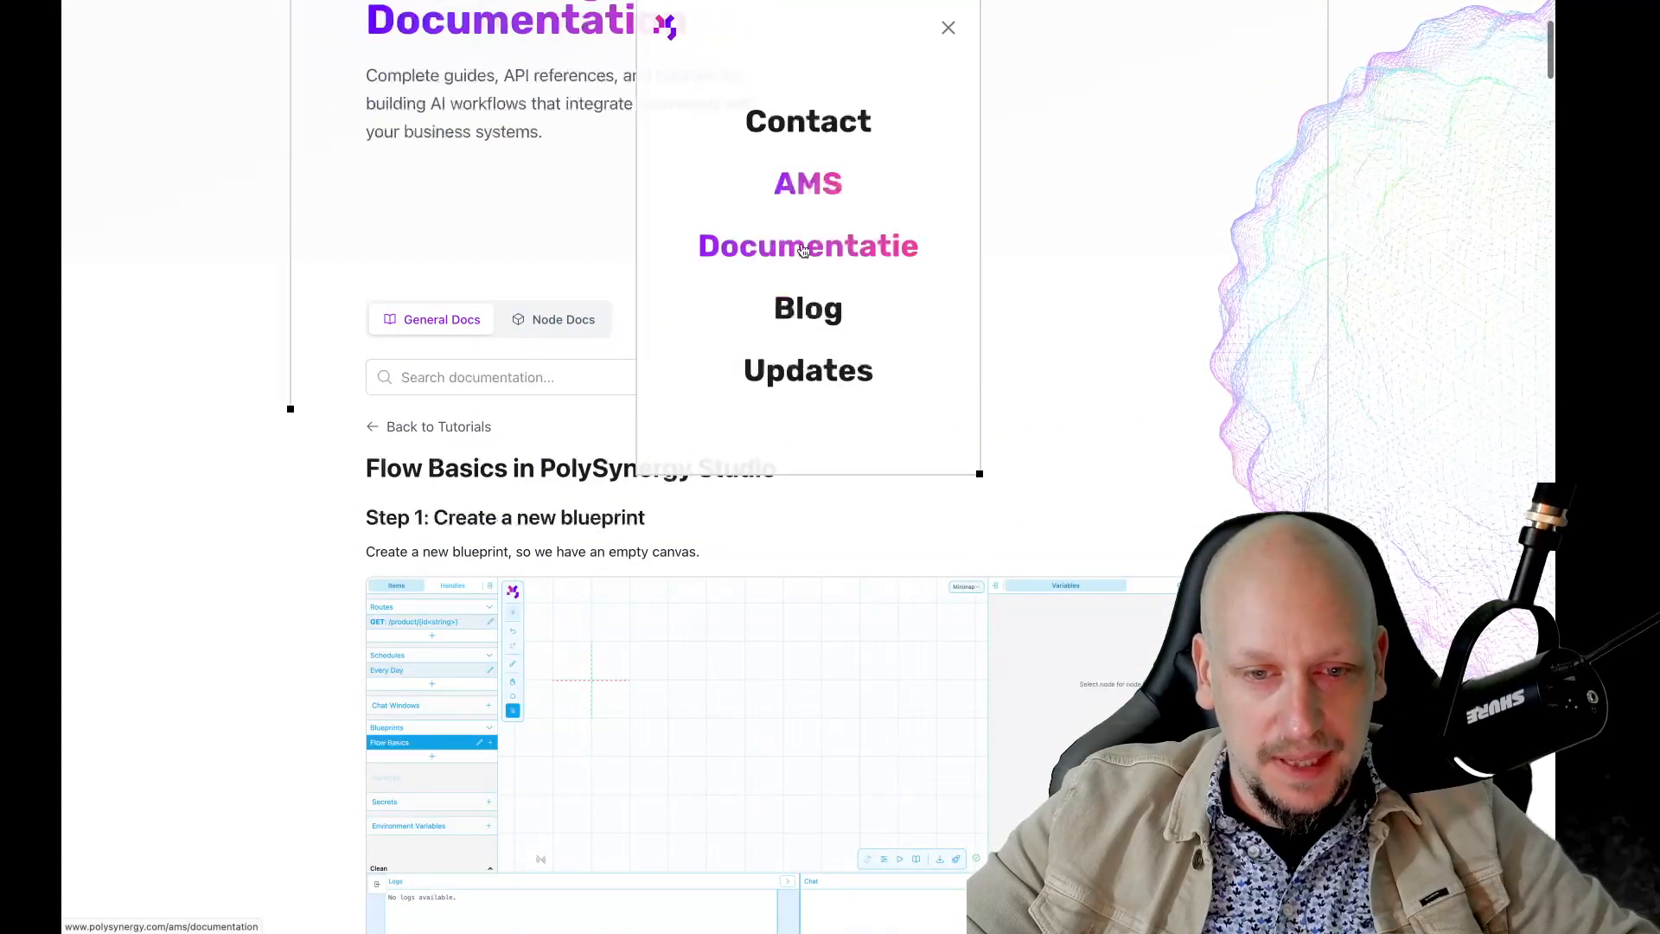
pyautogui.click(804, 251)
pyautogui.click(471, 796)
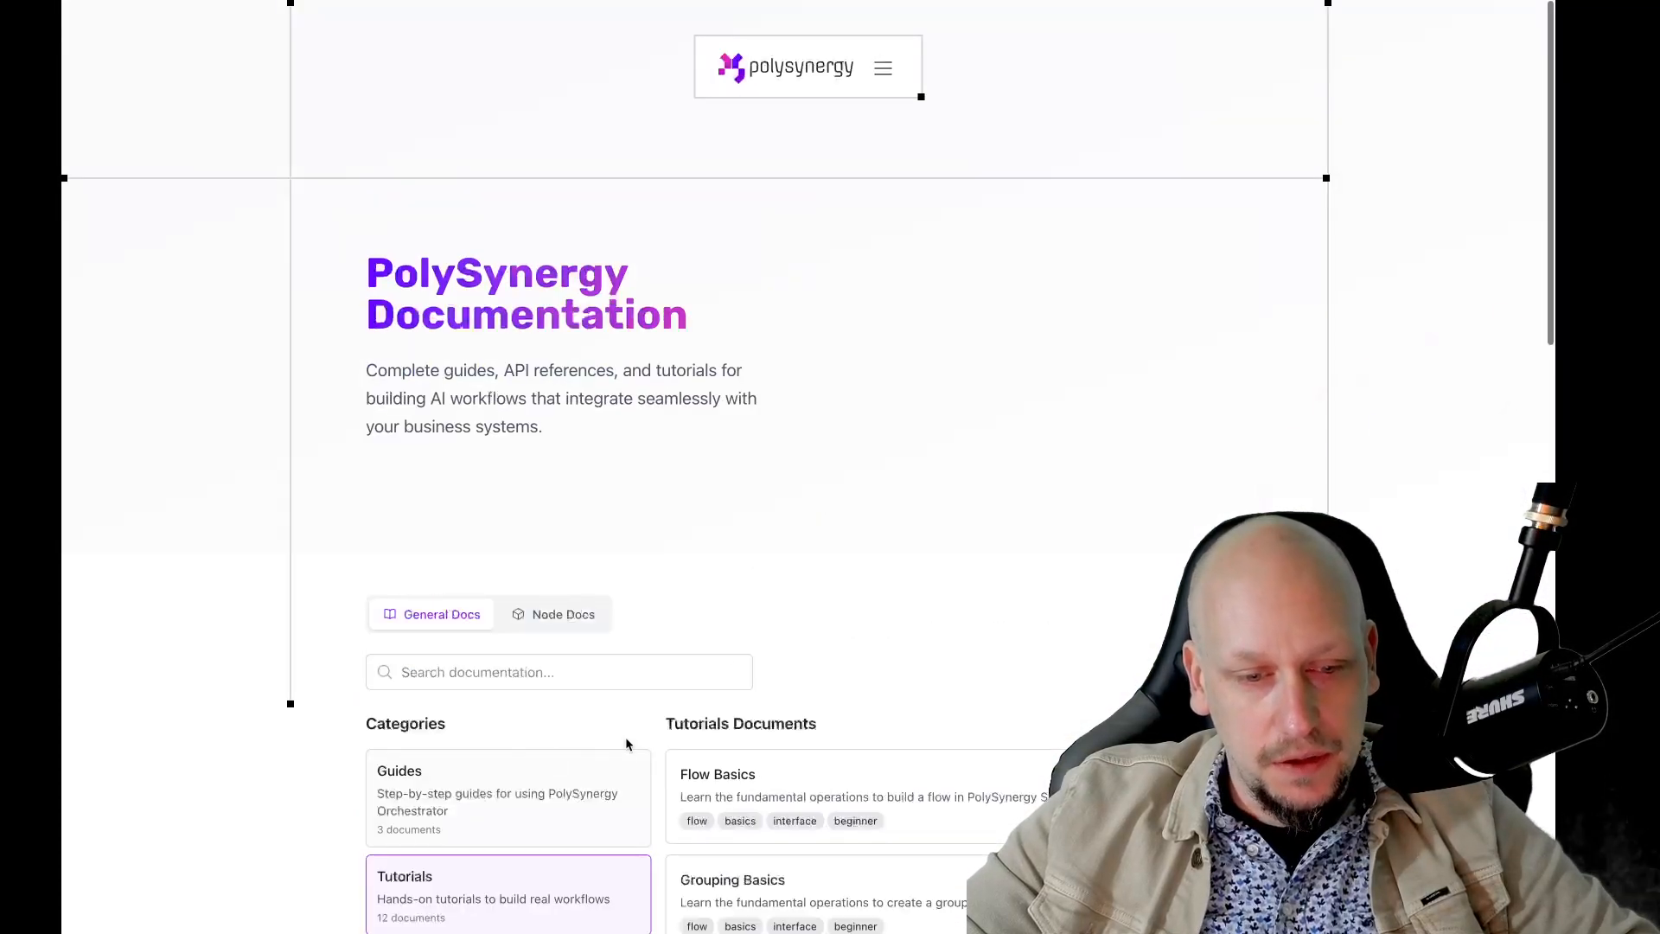
pyautogui.scroll(-3, 880, 536)
pyautogui.click(880, 533)
pyautogui.scroll(-20, 783, 659)
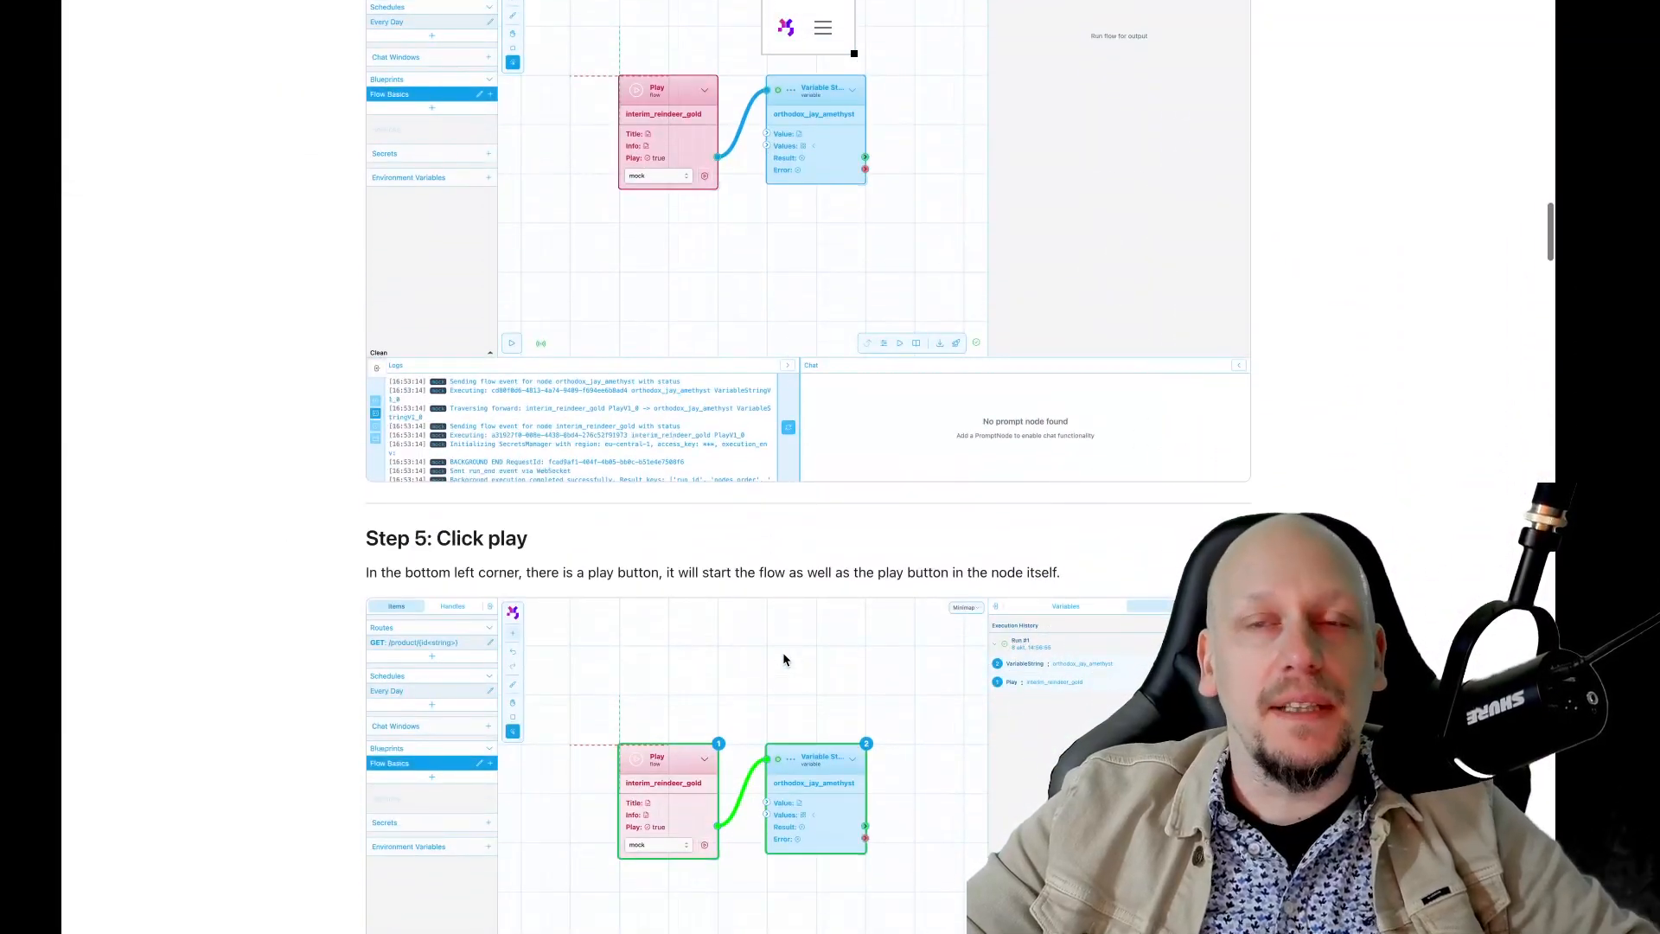
pyautogui.scroll(20, 783, 659)
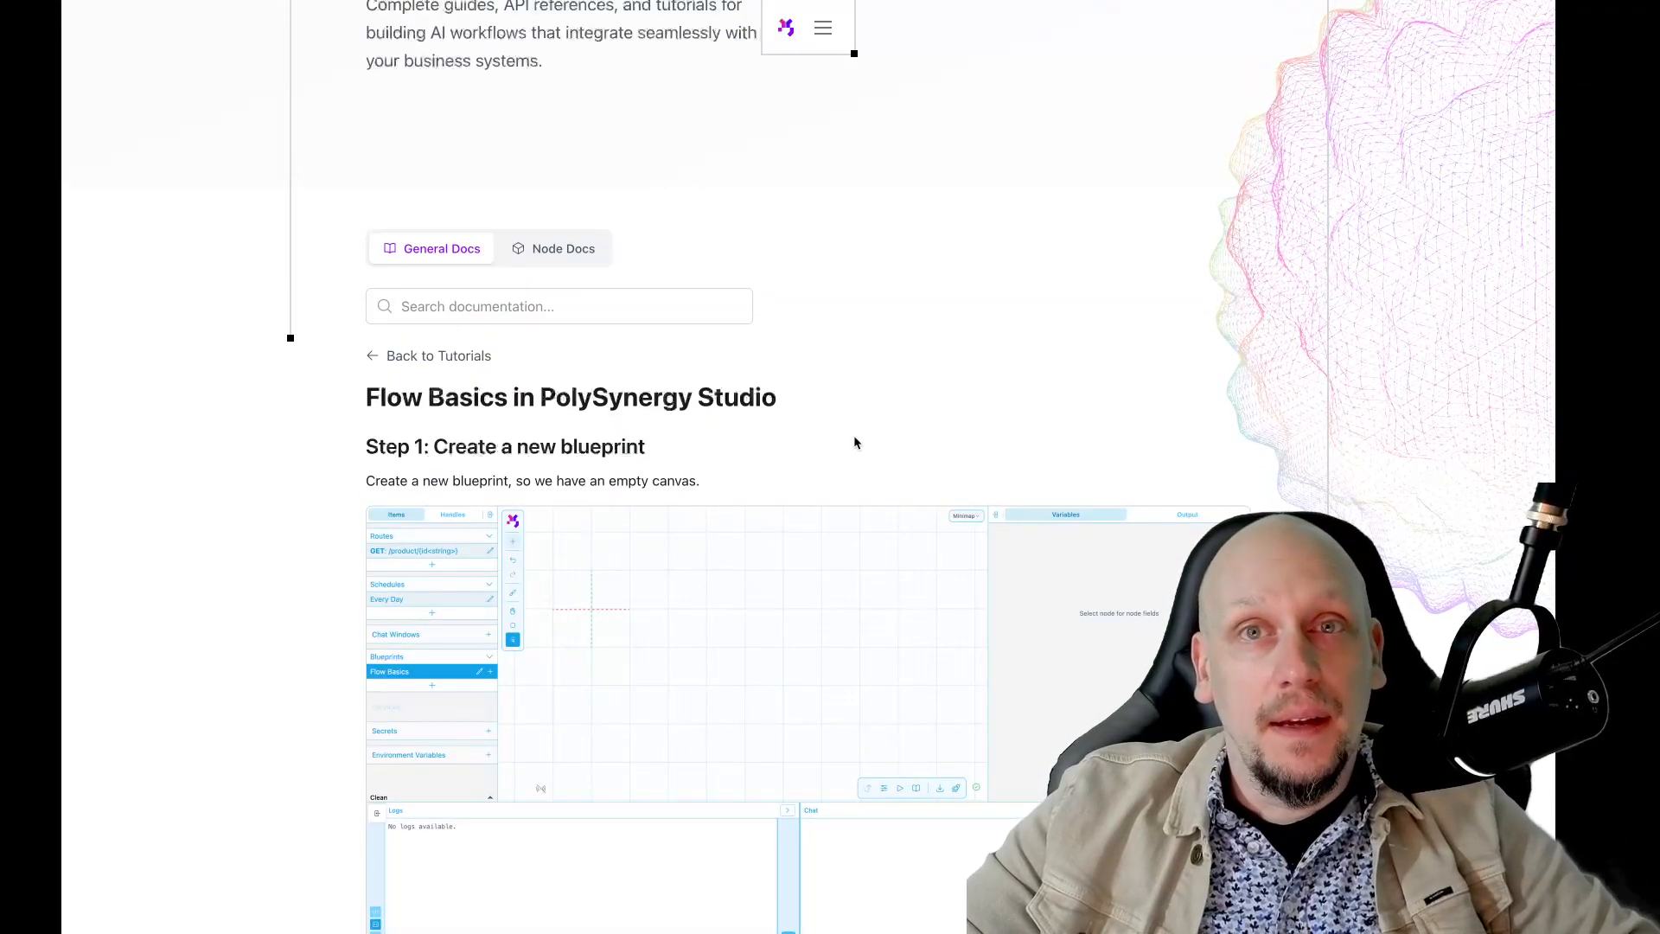
# - Switch from the documentation website to the PolySynergy projects overview
pyautogui.hotkey('ctrl', 'Right')
pyautogui.hotkey('ctrl', 'Left')
pyautogui.hotkey('ctrl', 'Left')
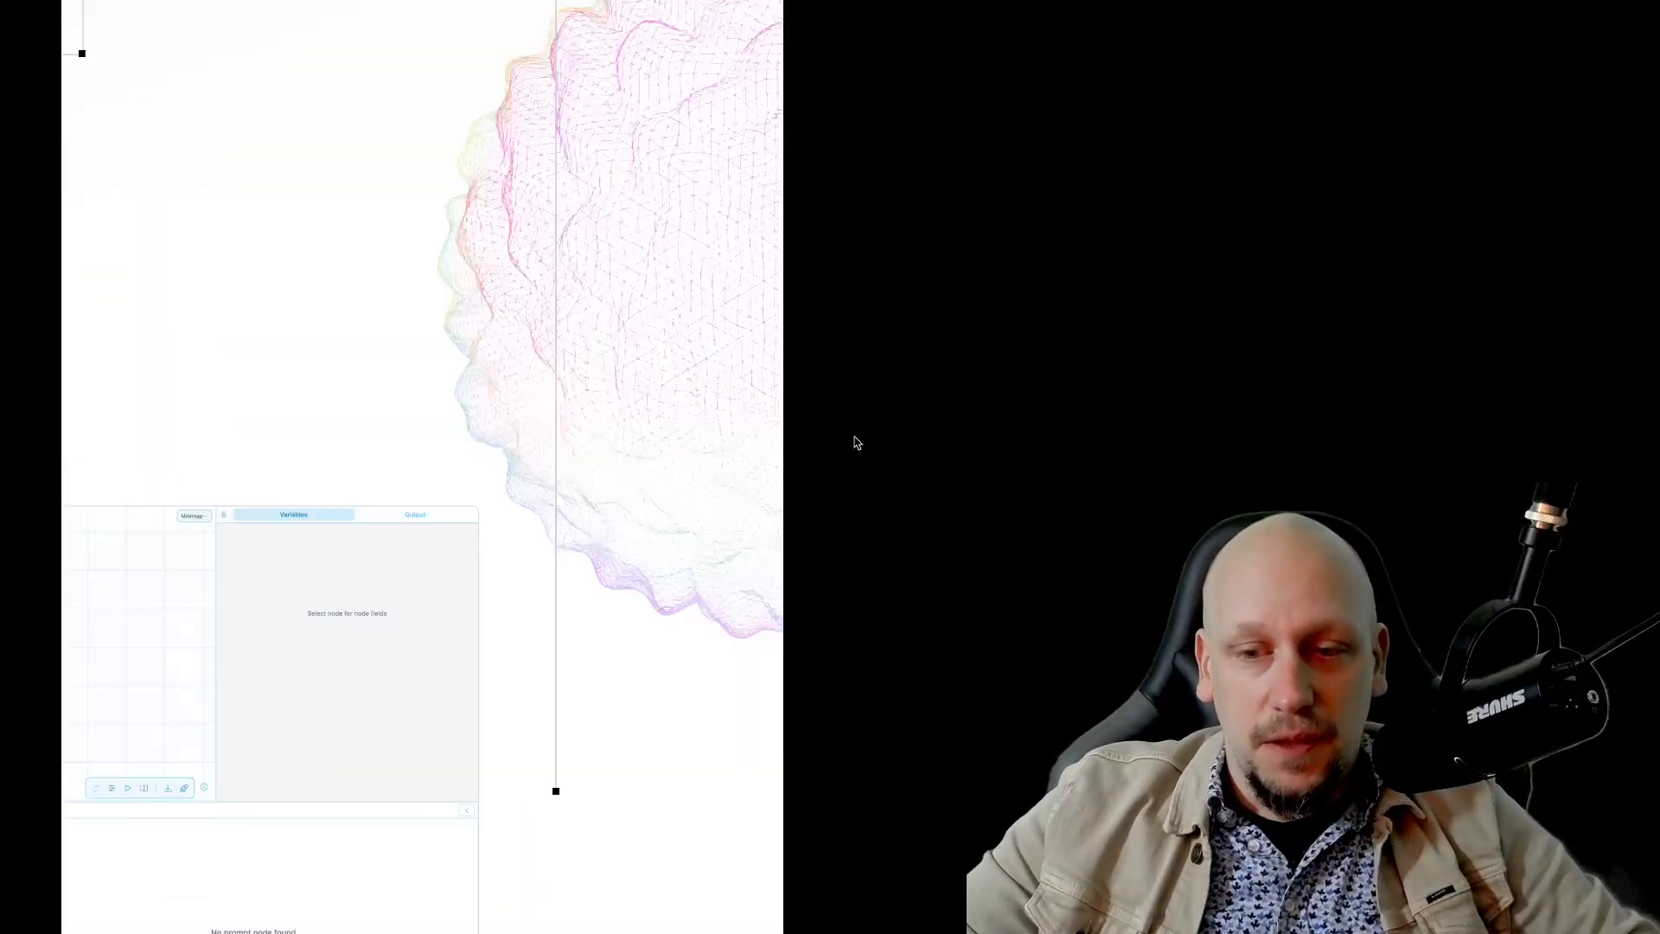
pyautogui.hotkey('ctrl', 'Right')
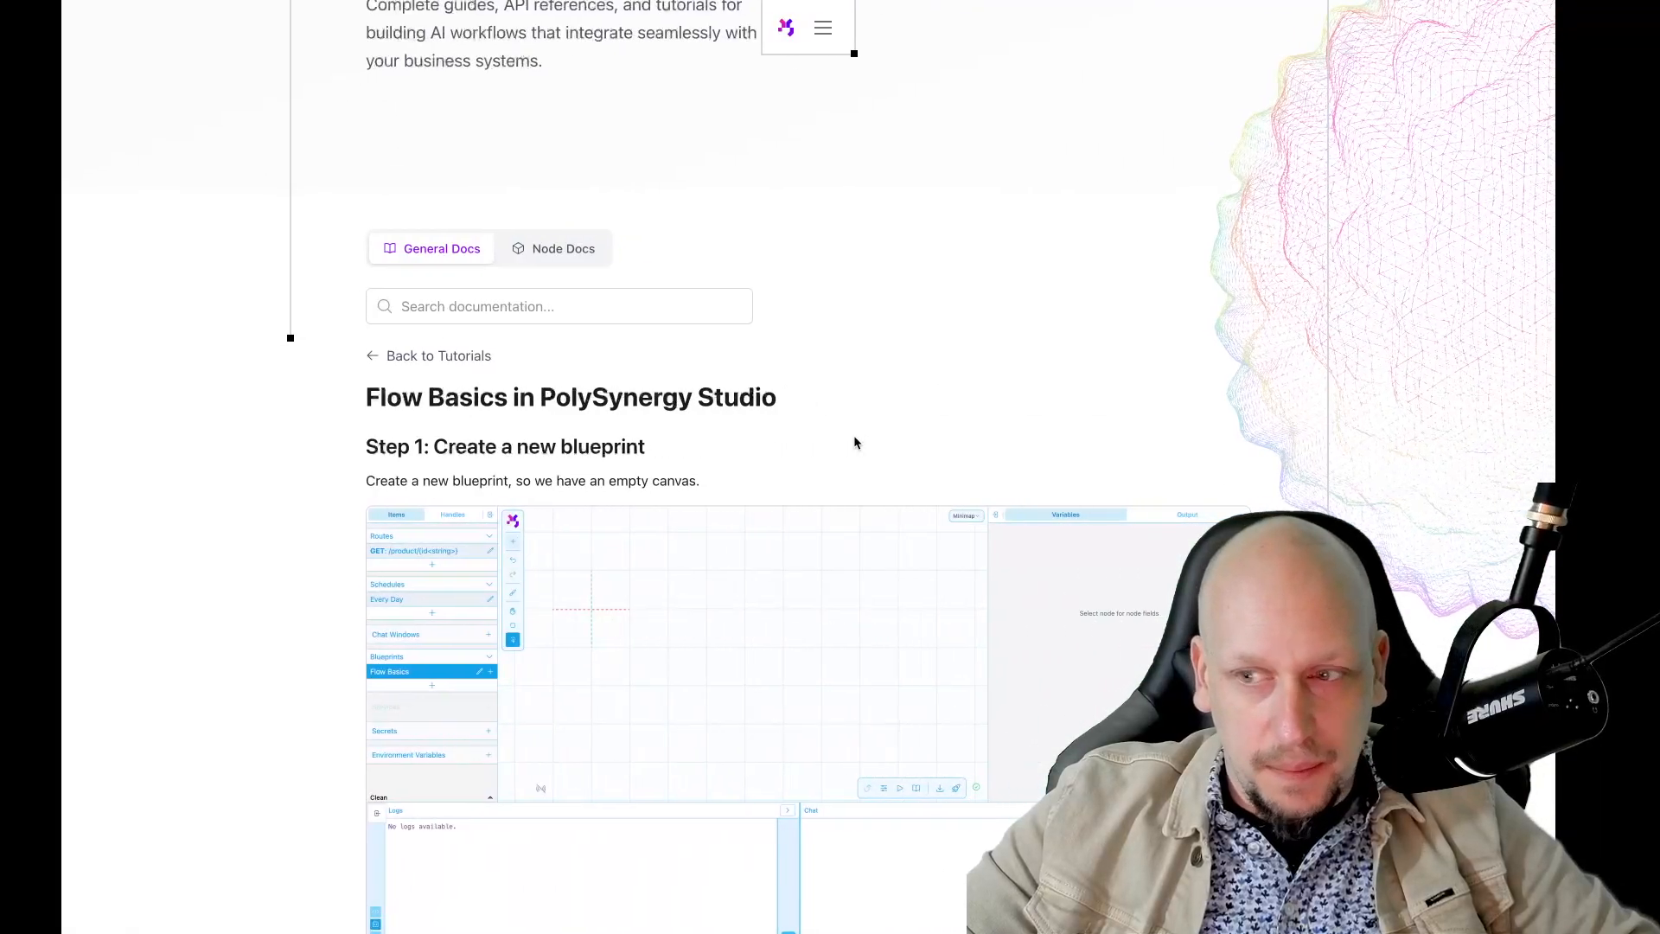
pyautogui.hotkey('ctrl', 'Right')
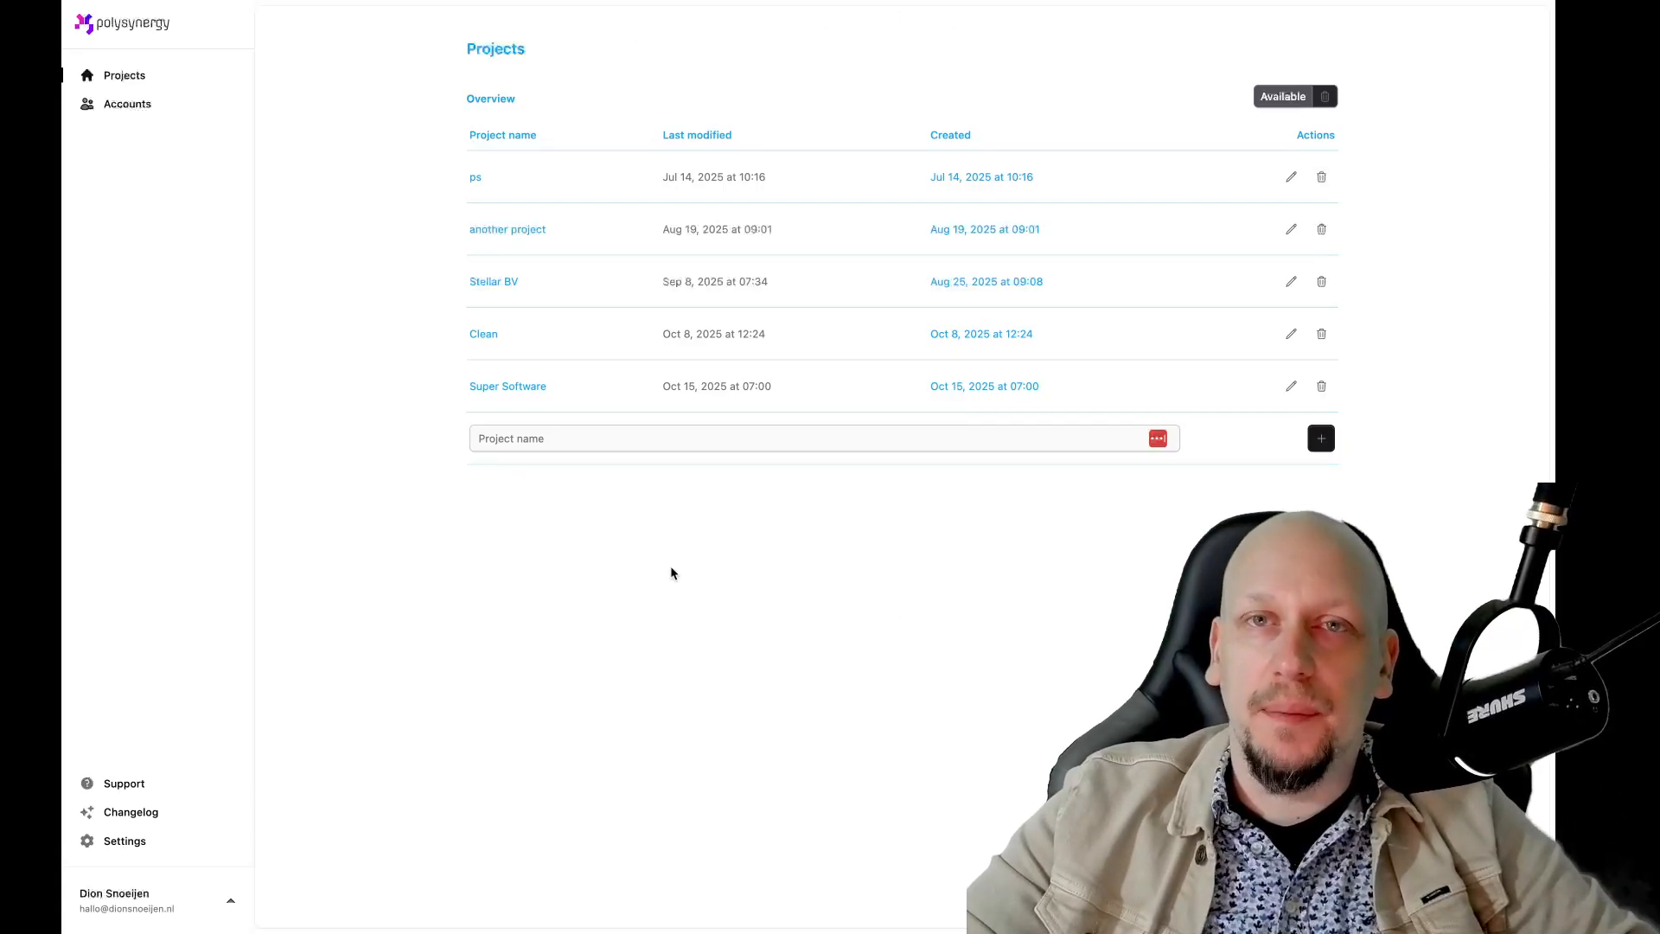
# - Create a new project named "Basics Tutorial Editor" and go to the project
pyautogui.click(526, 440)
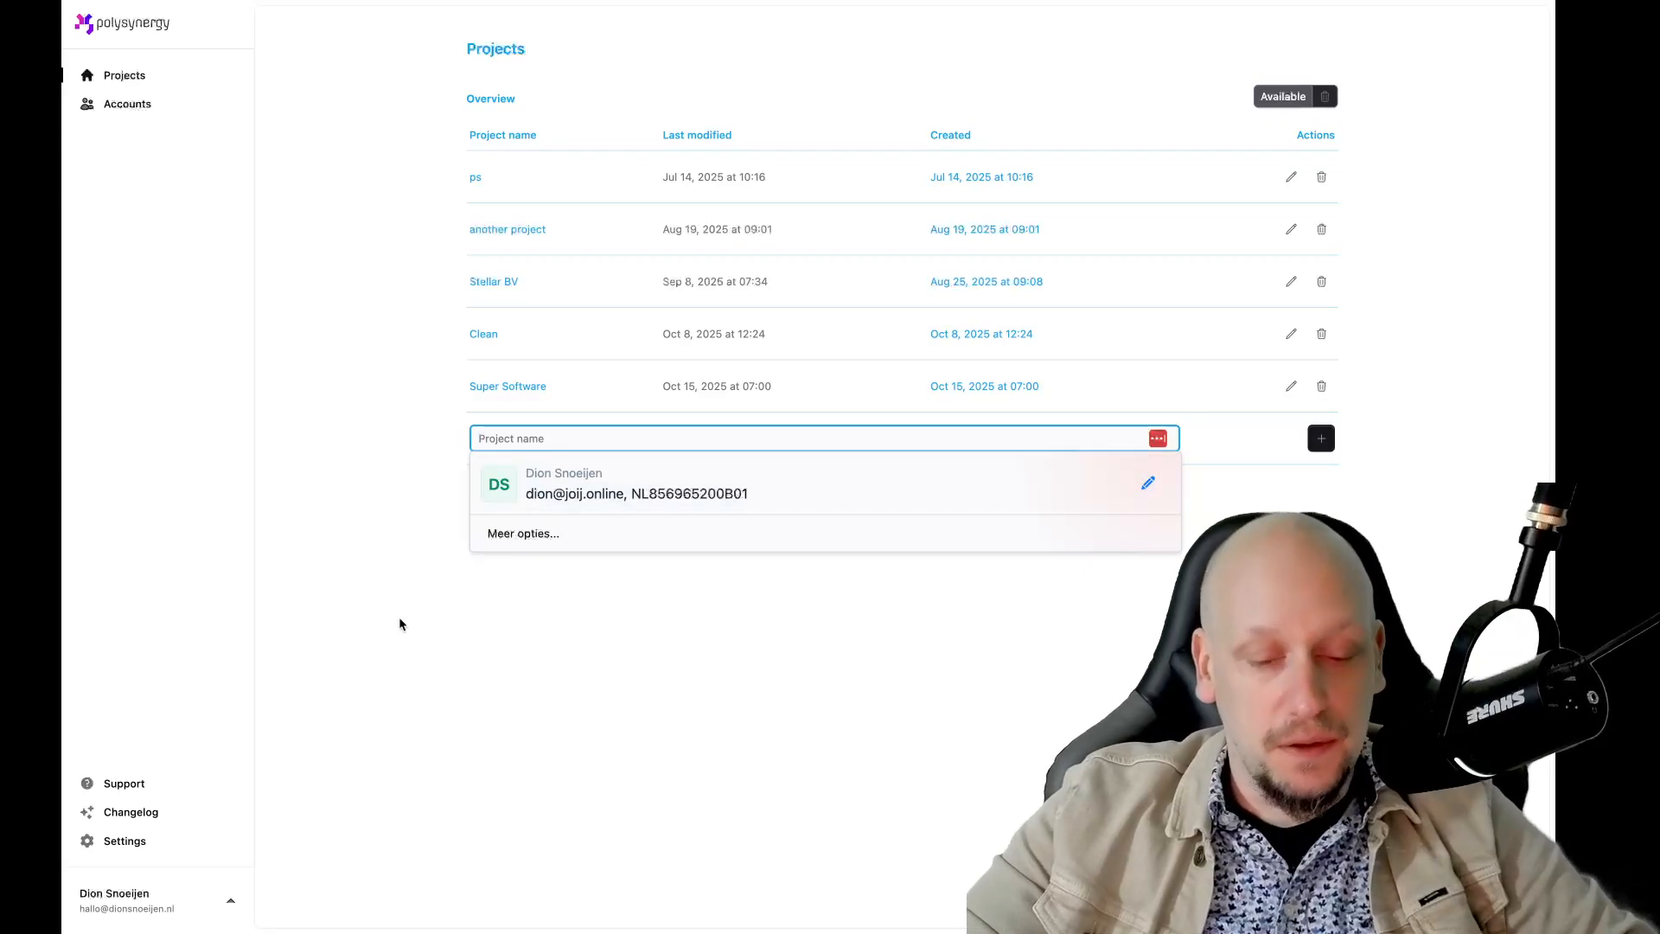
pyautogui.write('Basics ')
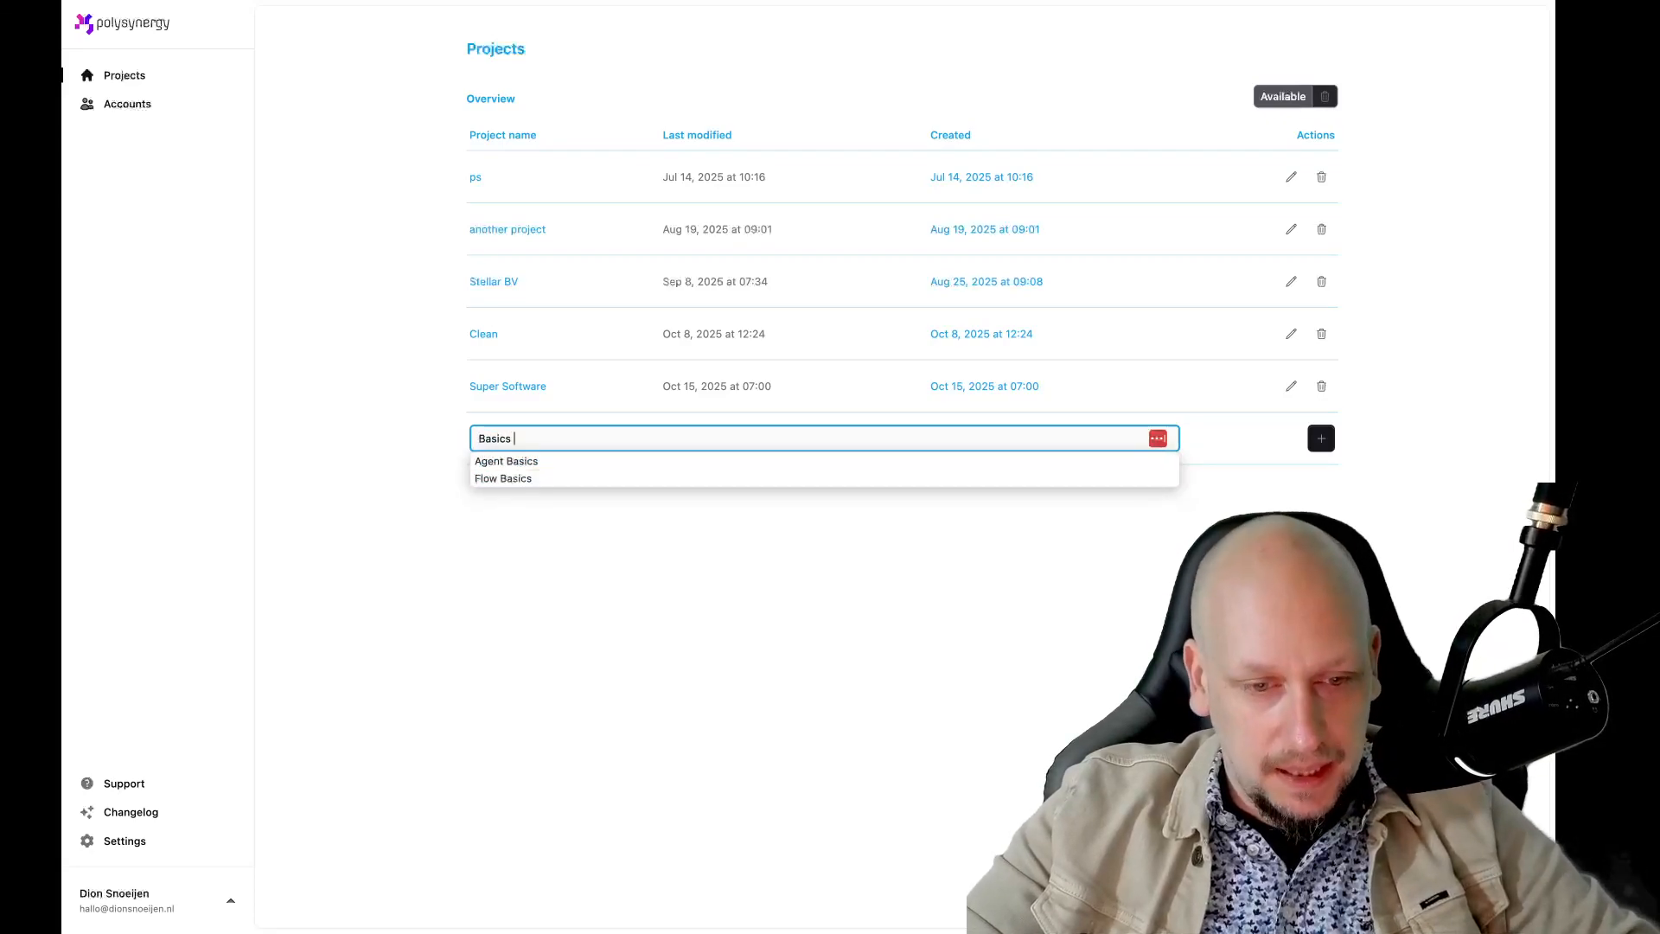
pyautogui.write('Tutorial Edit')
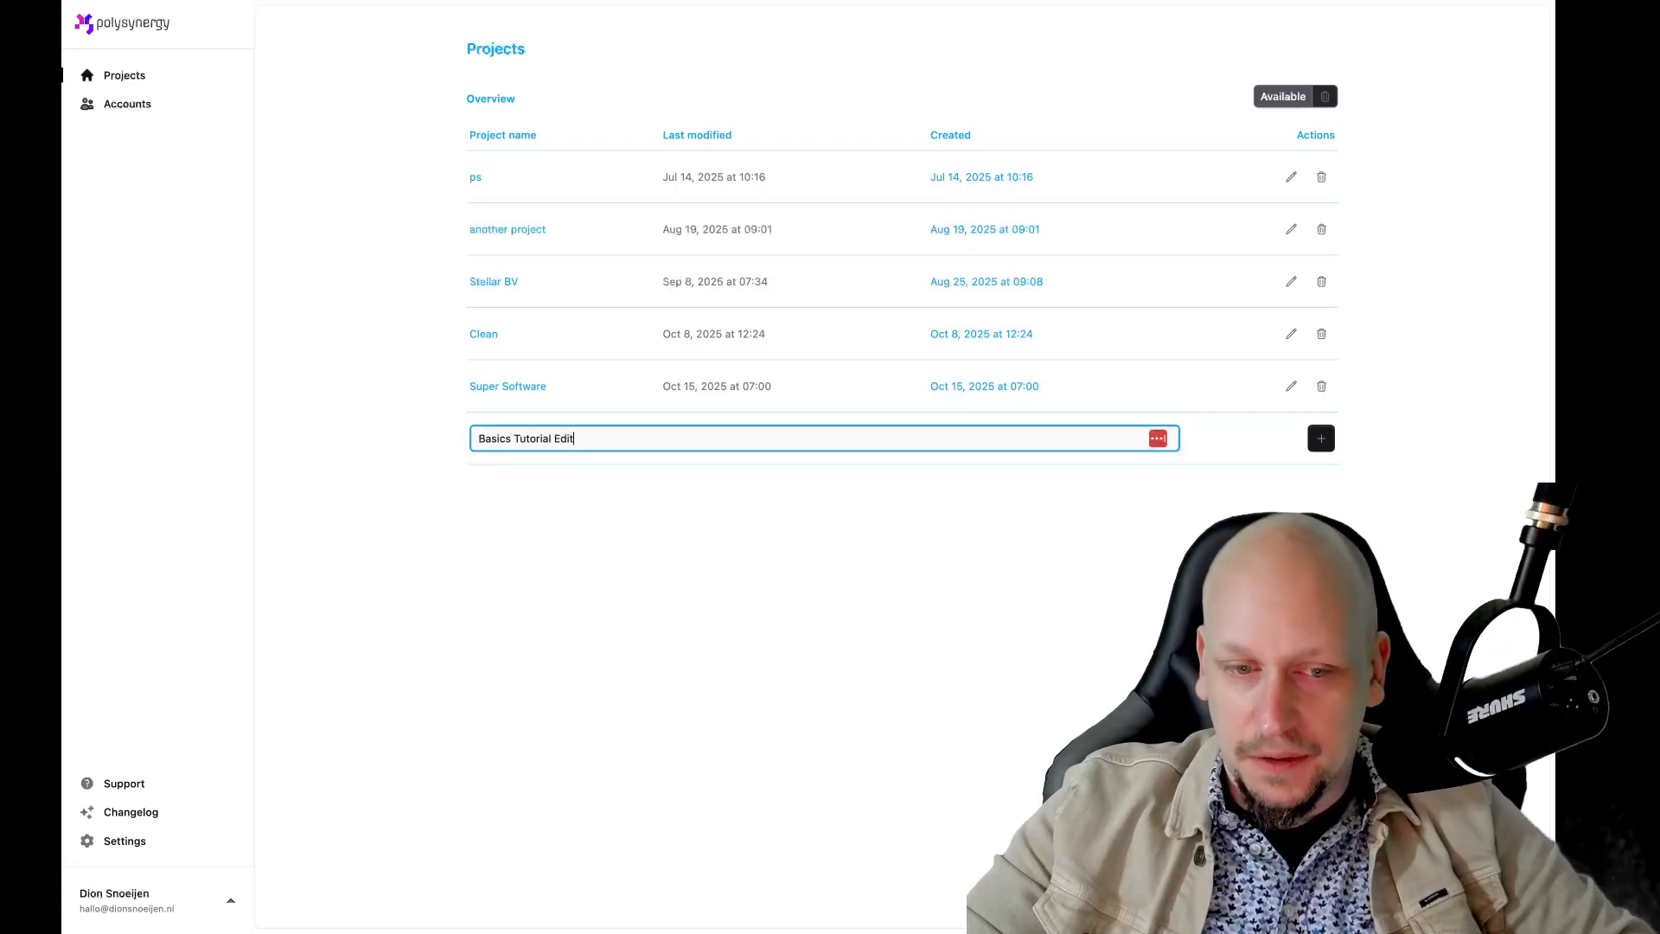
pyautogui.write('or')
pyautogui.press('Return')
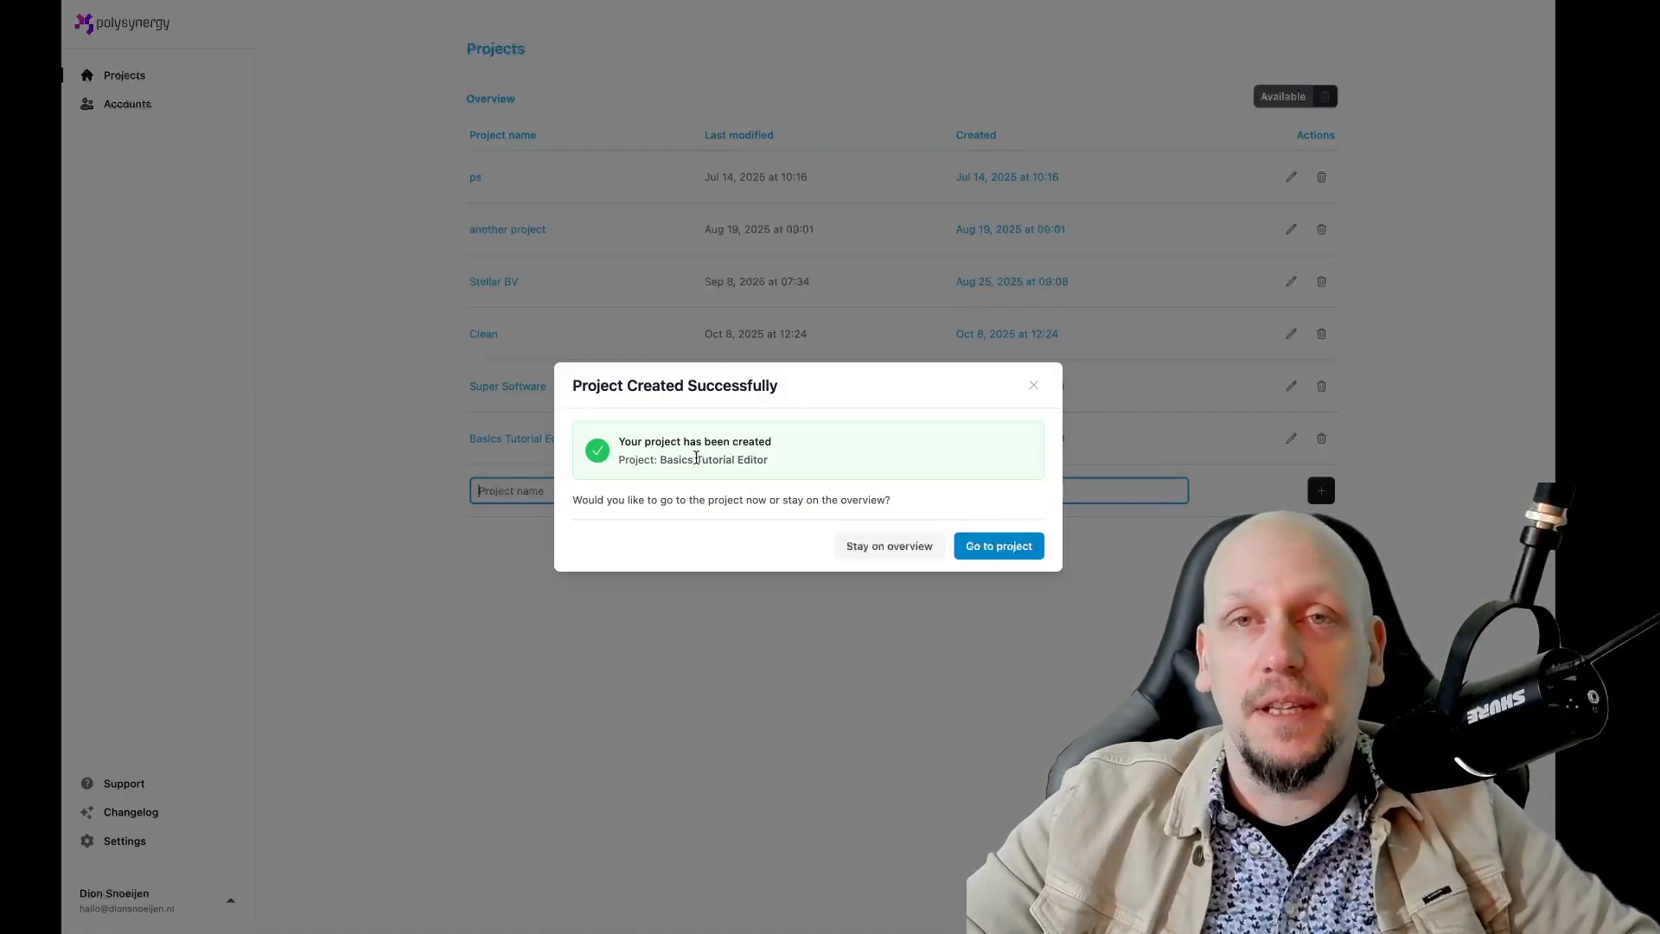
pyautogui.click(996, 543)
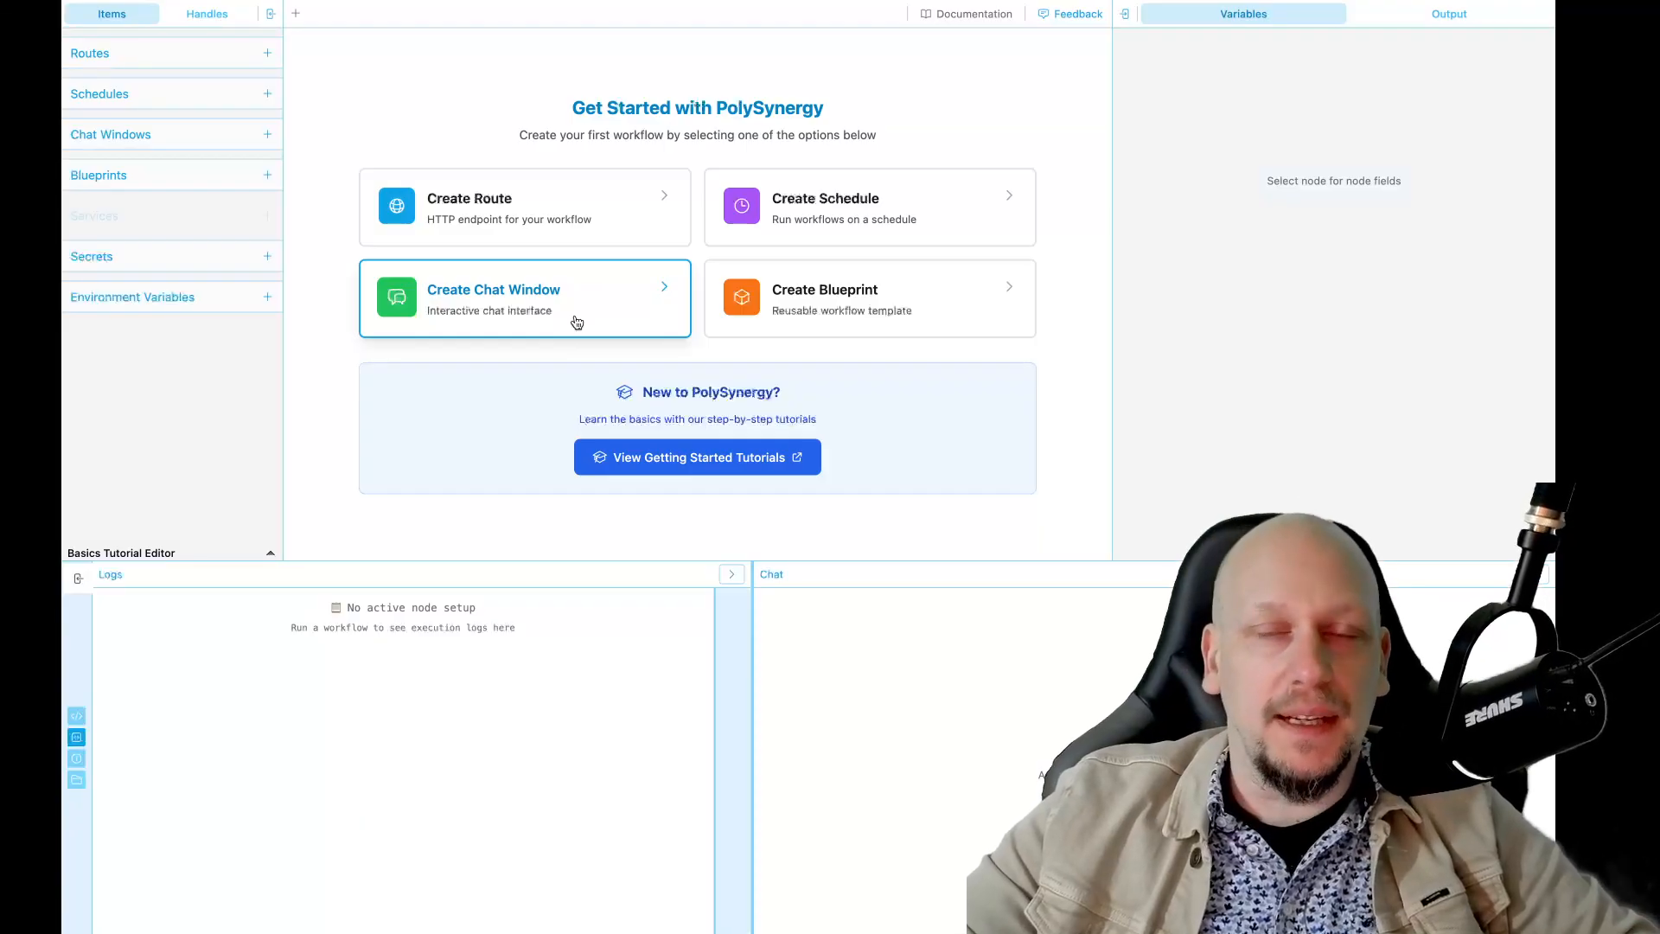
# - Start a new blueprint in the project and name it "Basics"
pyautogui.click(854, 318)
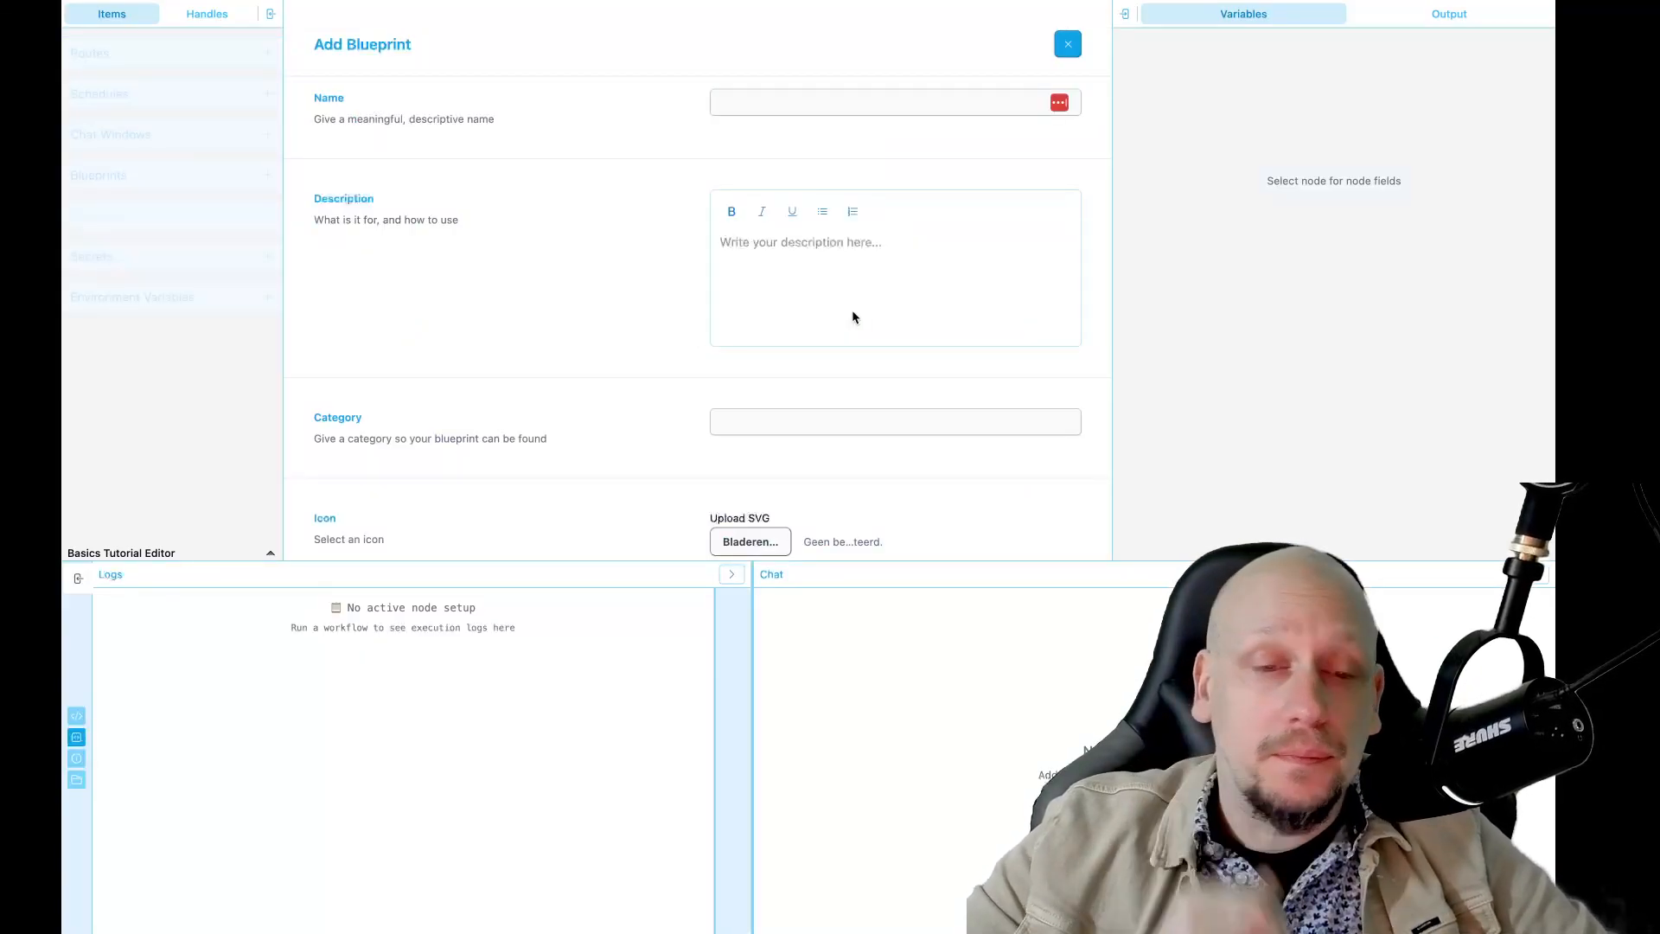
pyautogui.click(729, 100)
pyautogui.click(625, 102)
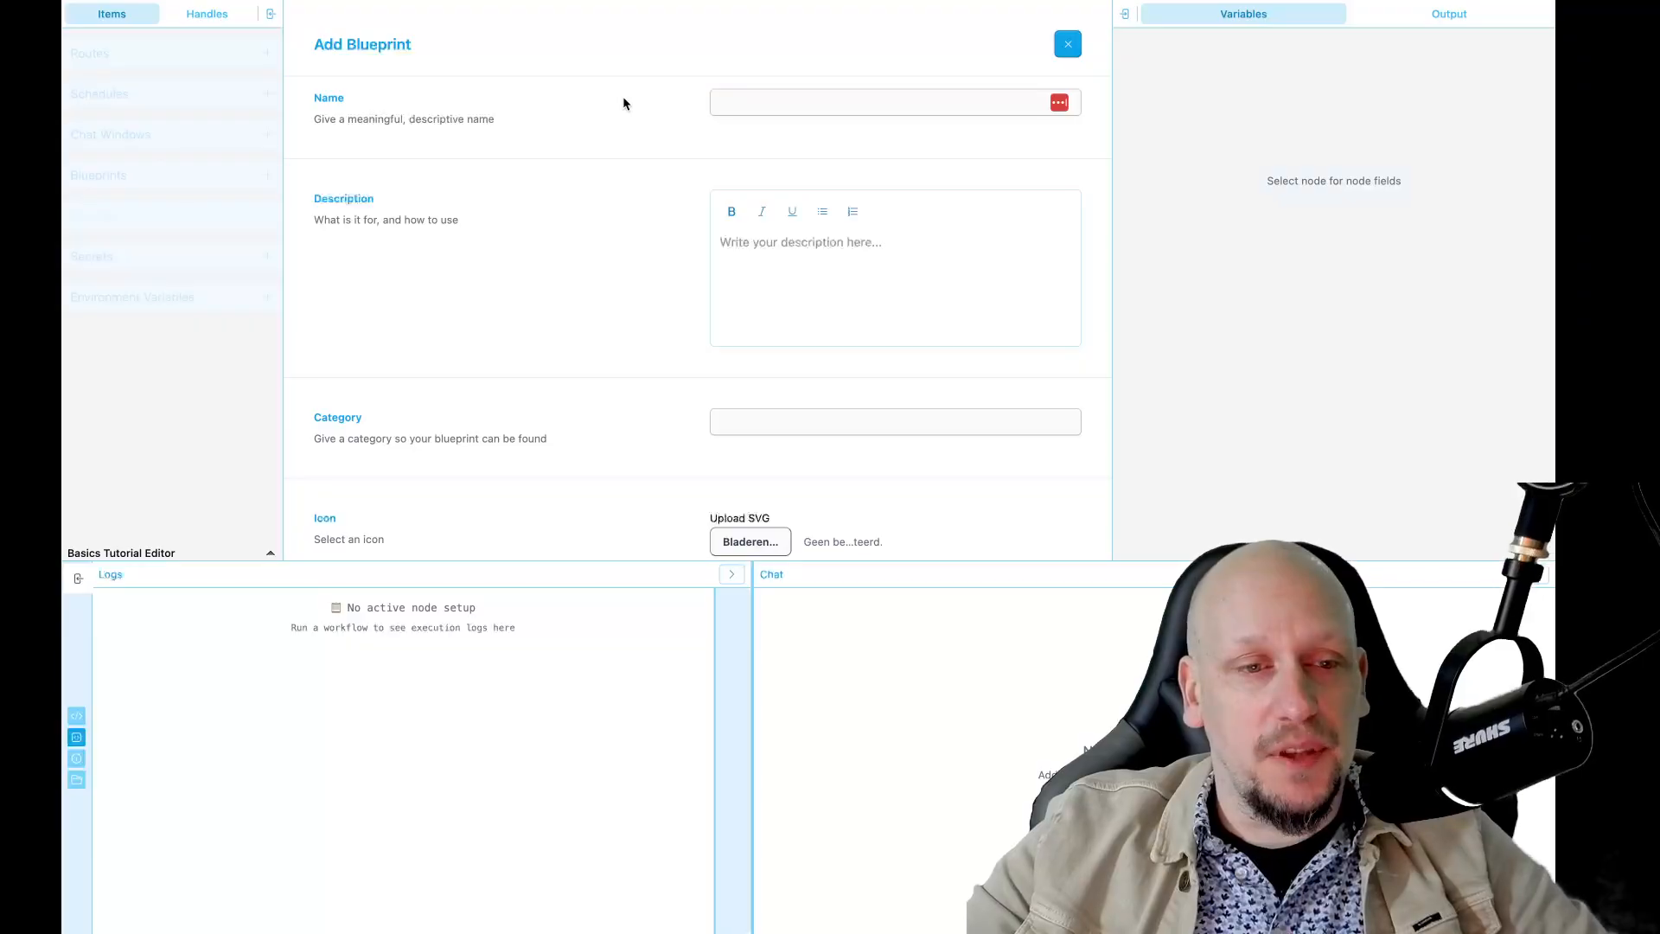
pyautogui.click(756, 100)
pyautogui.write('B')
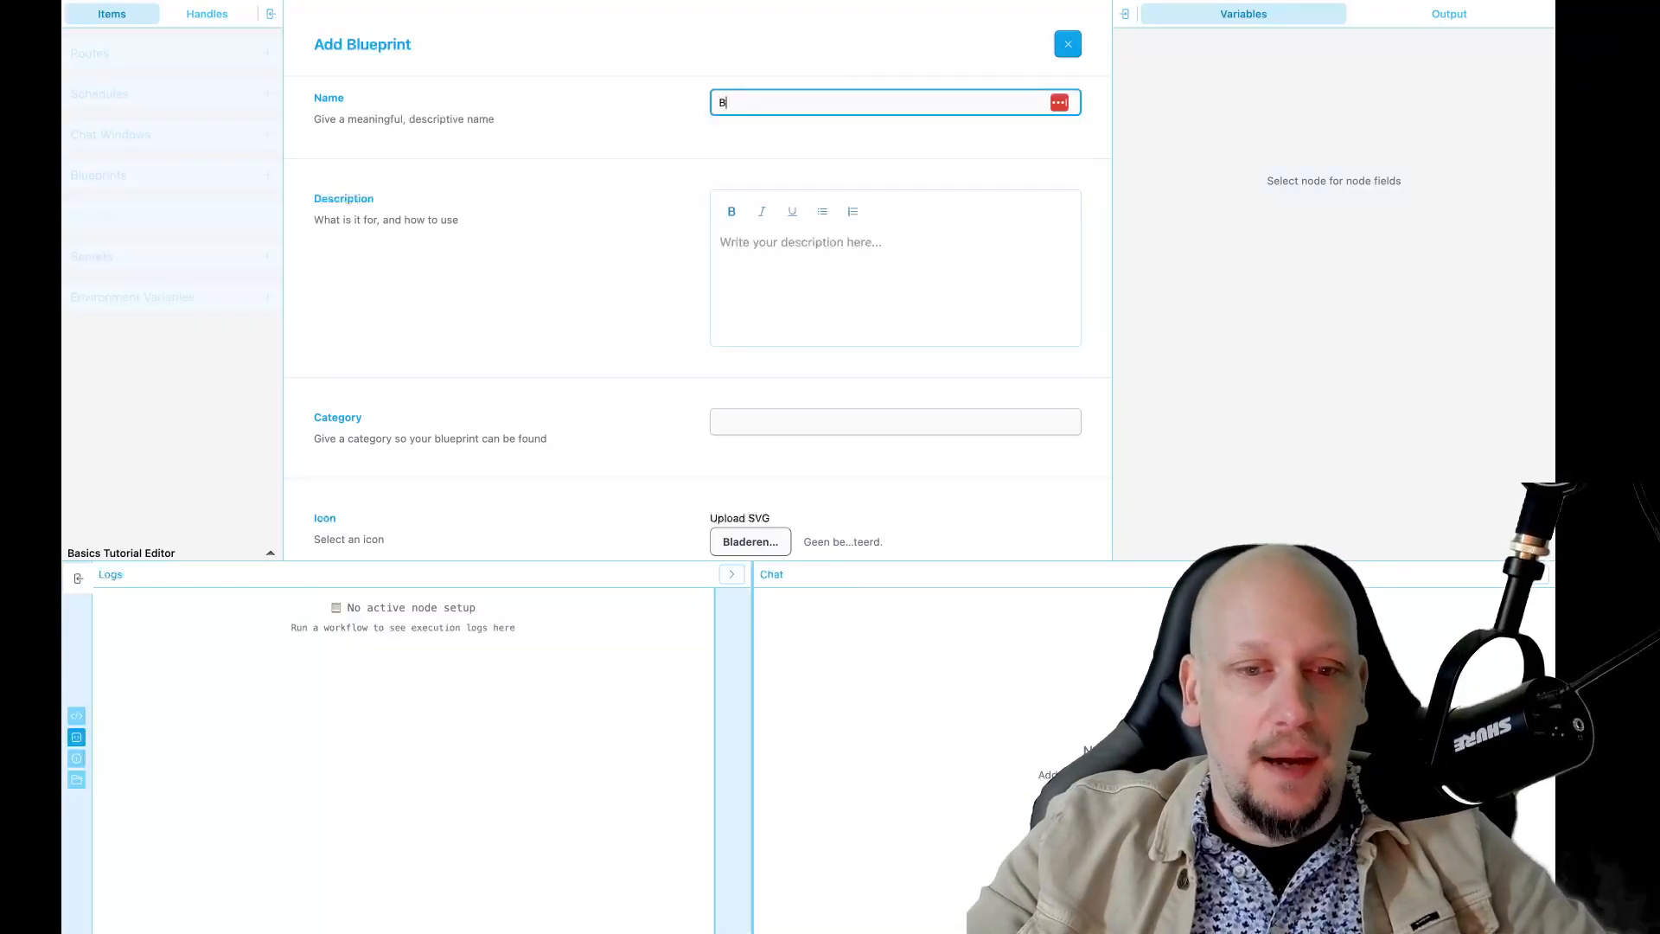
pyautogui.write('asics')
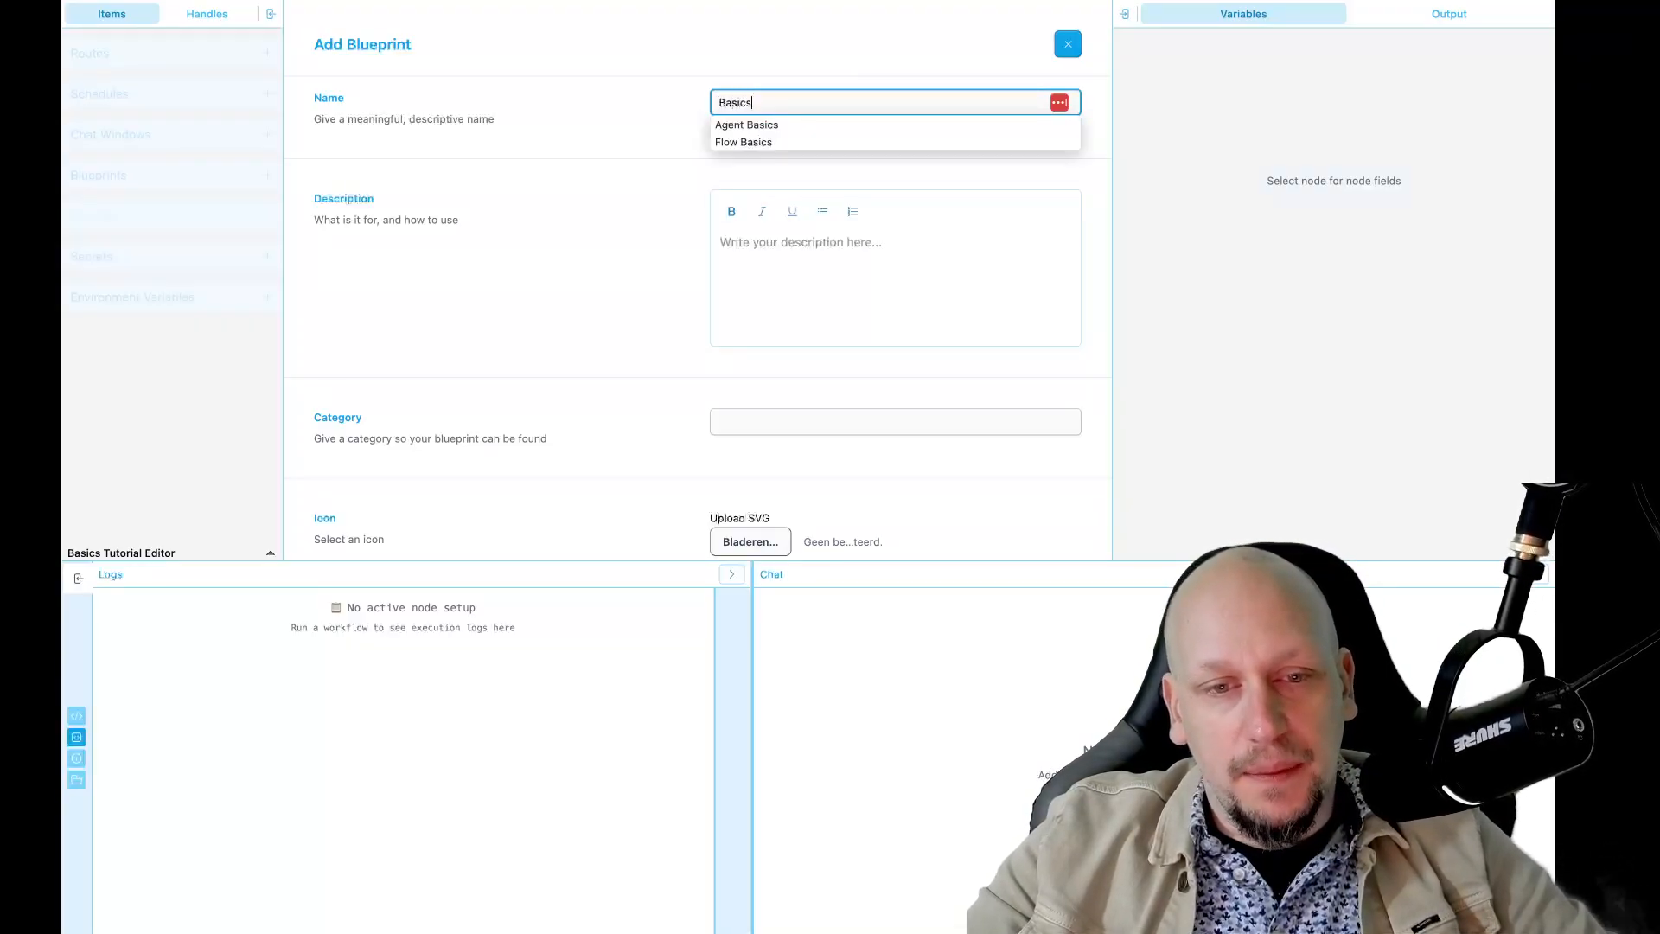
pyautogui.click(614, 215)
# - Set the blueprint's category to "basics" and create the blueprint without a description or icon
pyautogui.scroll(-2, 638, 375)
pyautogui.click(767, 298)
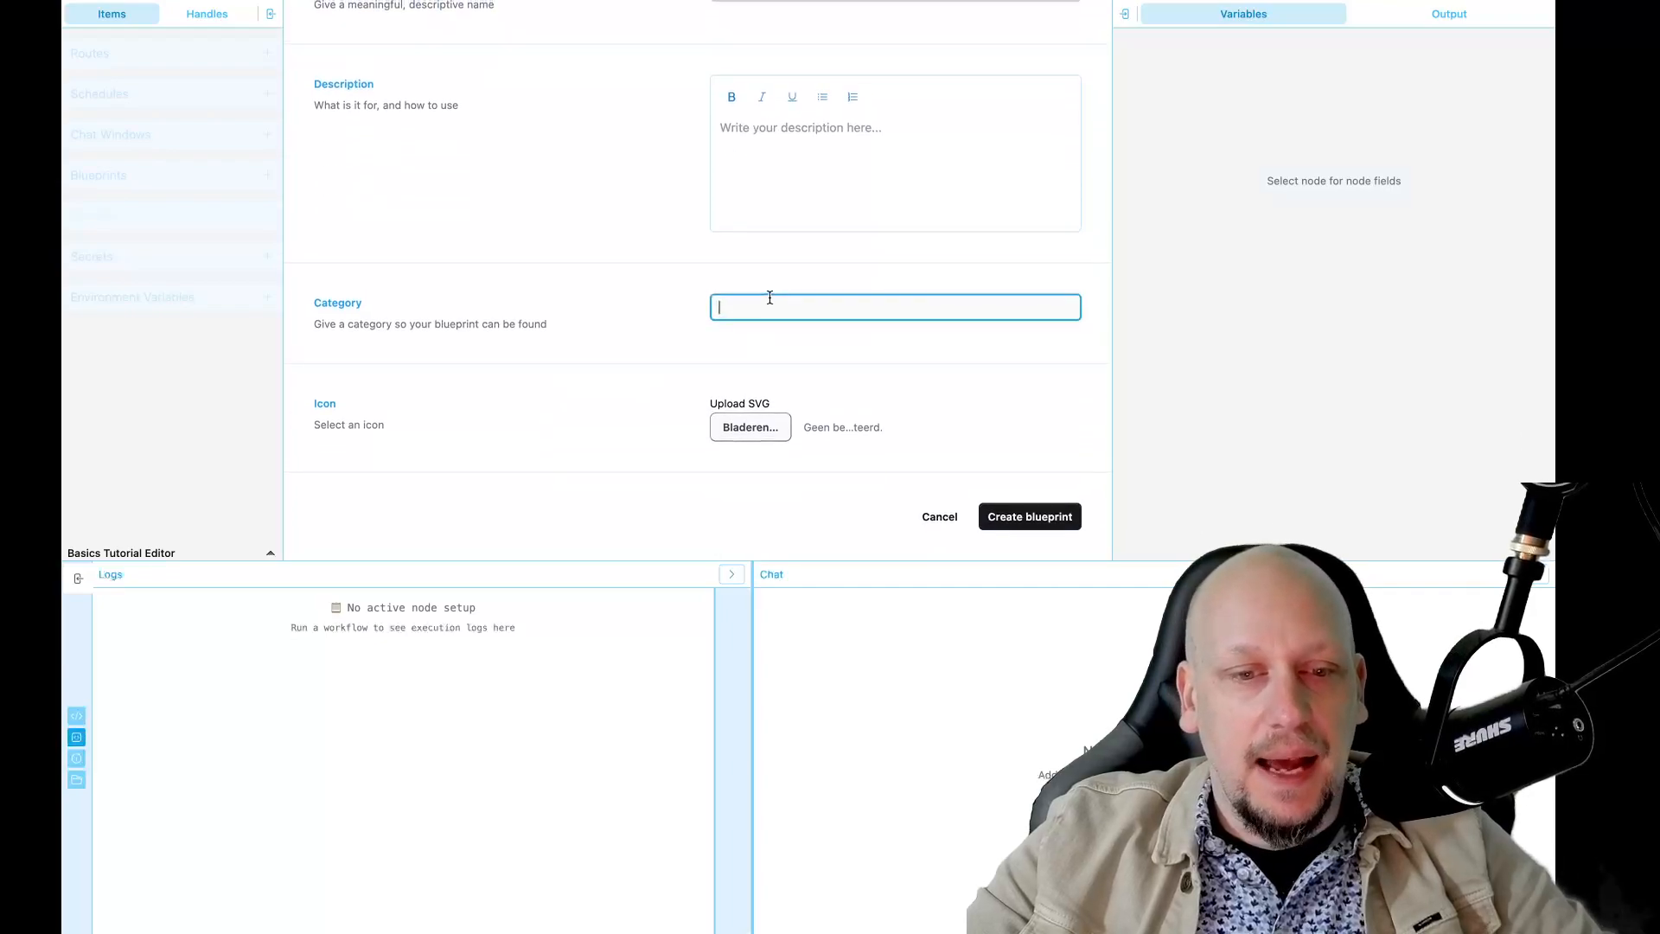
pyautogui.write('bas')
pyautogui.press('Down')
pyautogui.press('Return')
pyautogui.click(625, 287)
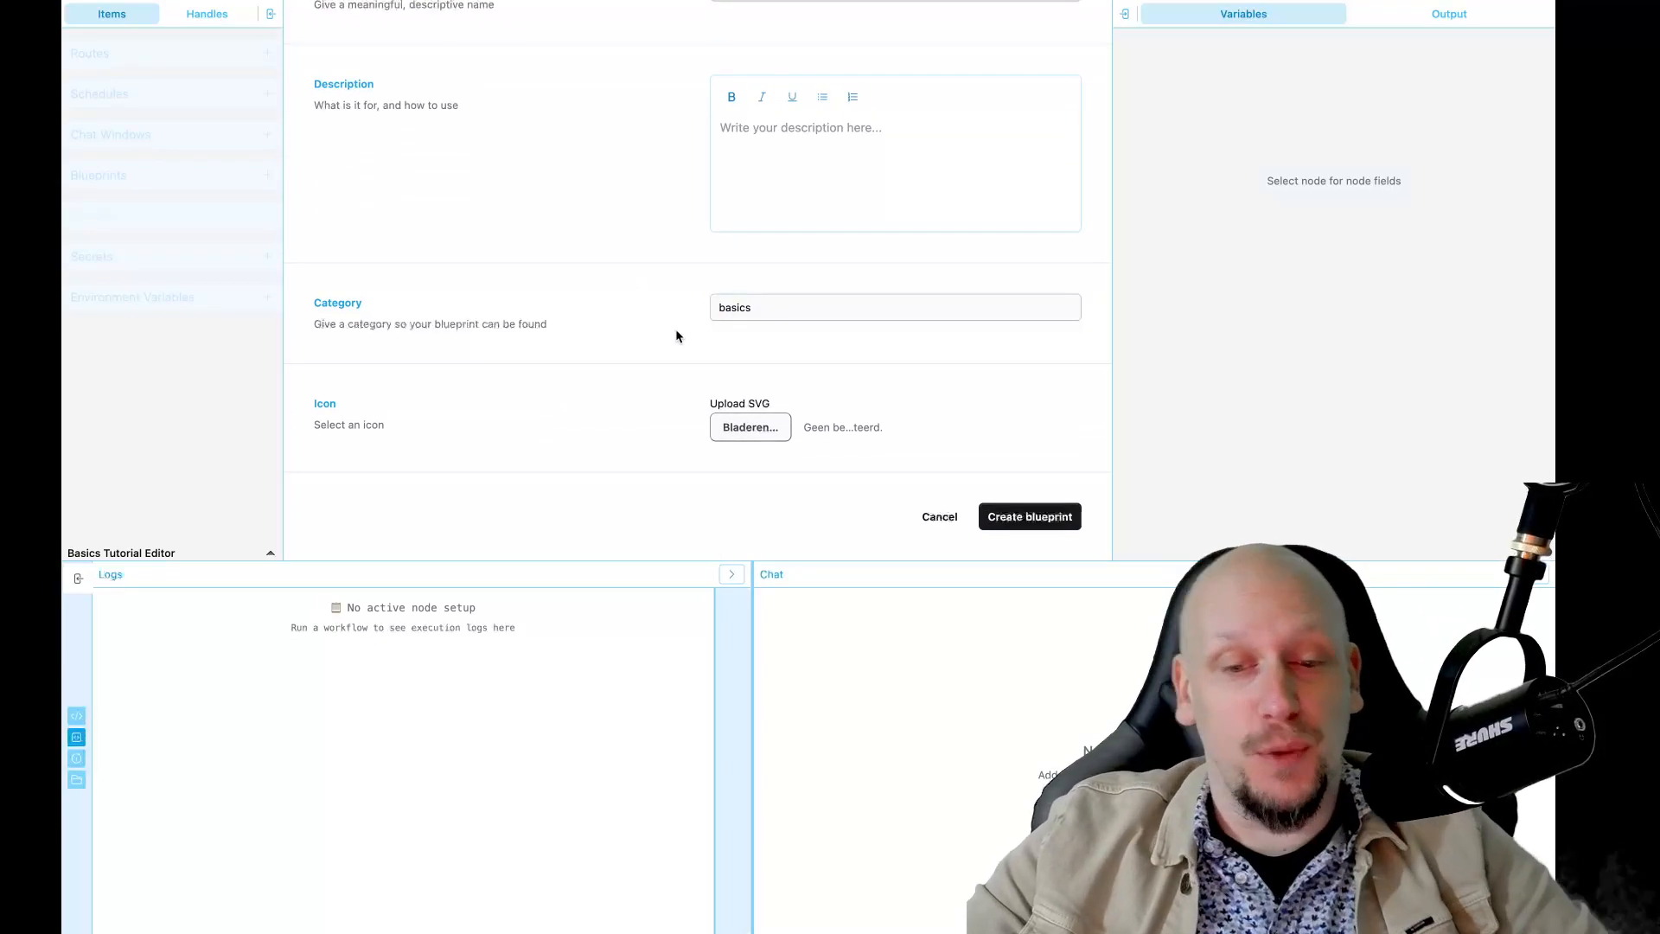
pyautogui.scroll(1, 770, 264)
pyautogui.click(784, 141)
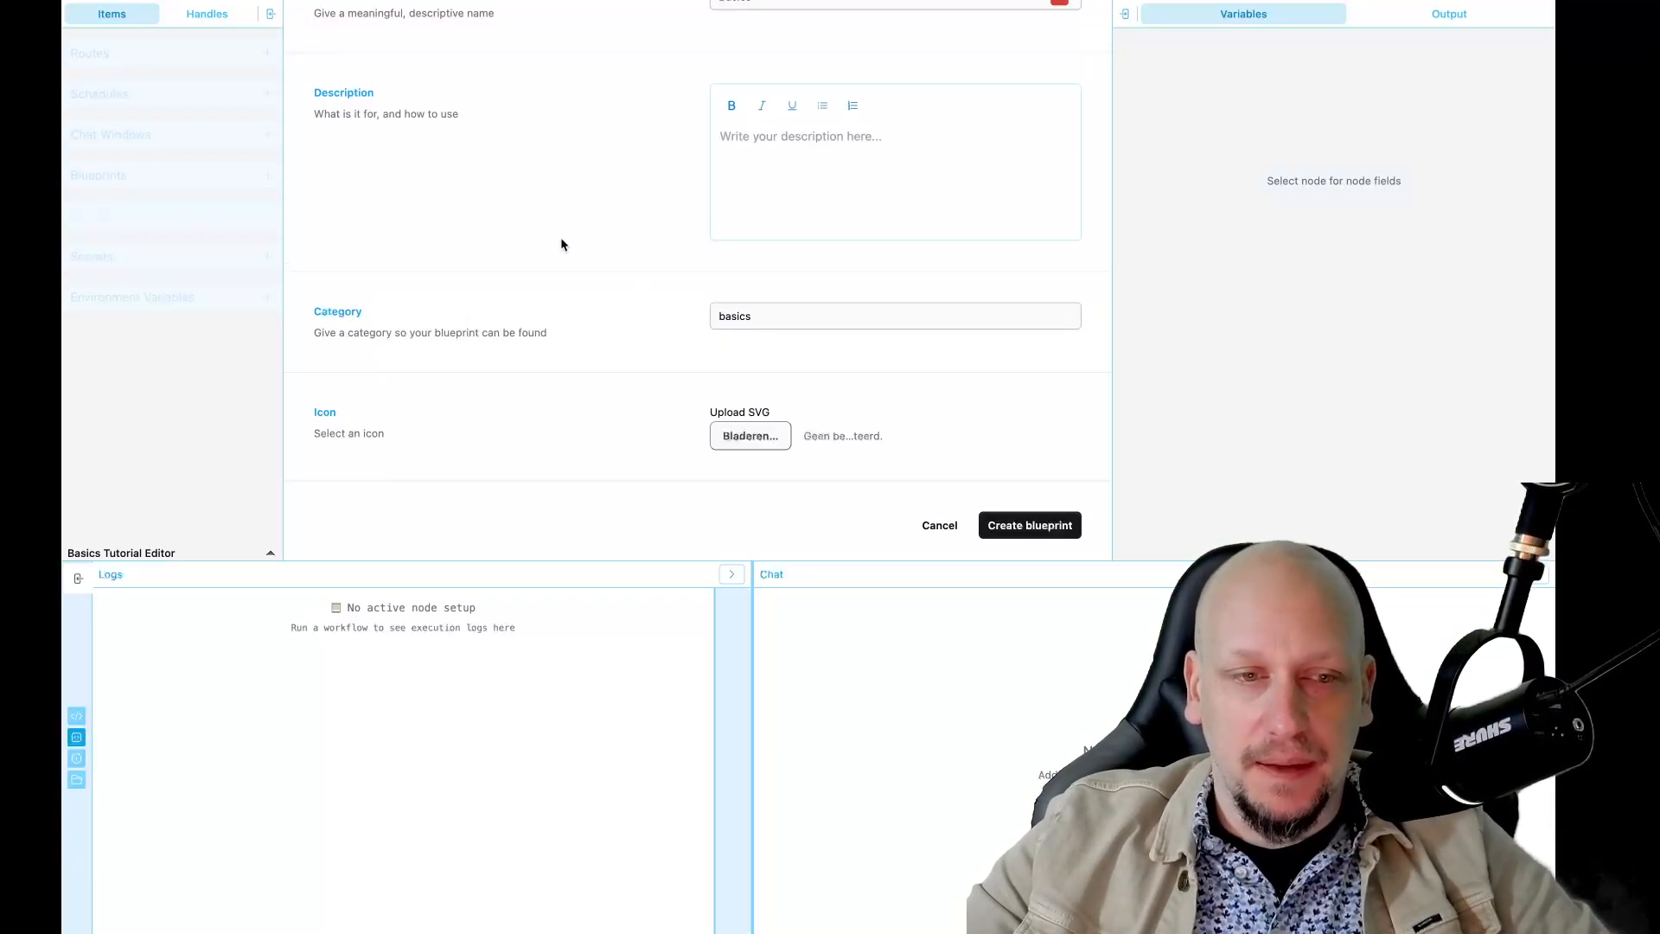
pyautogui.scroll(1, 556, 358)
pyautogui.scroll(-2, 554, 361)
pyautogui.scroll(1, 554, 361)
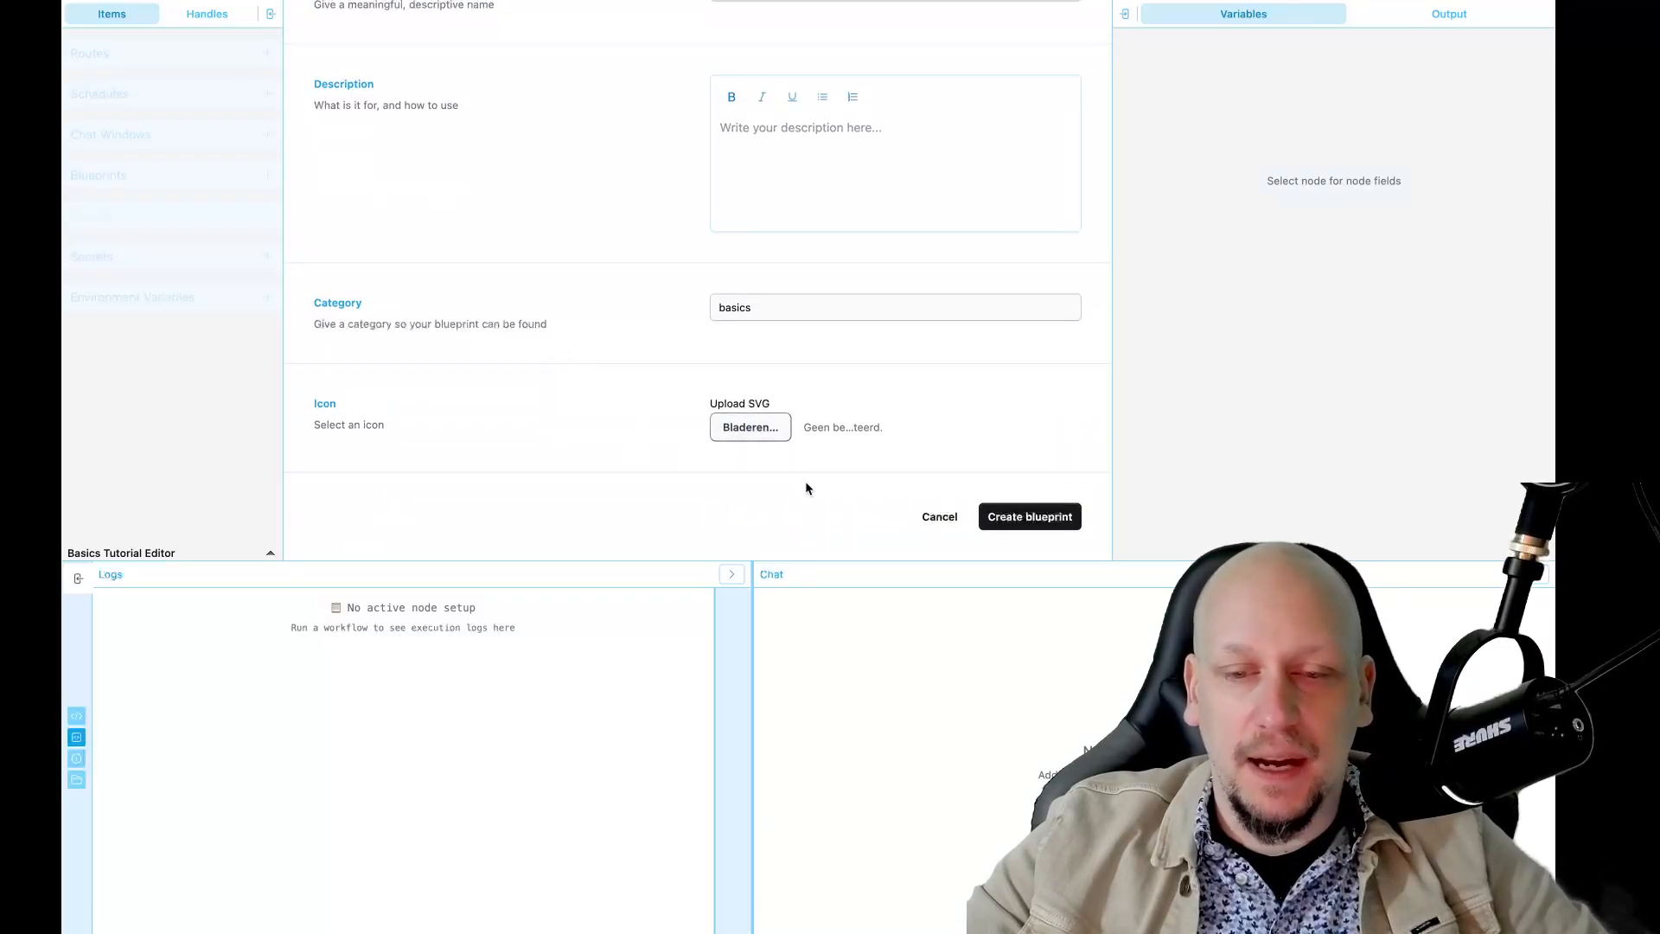
pyautogui.click(1046, 517)
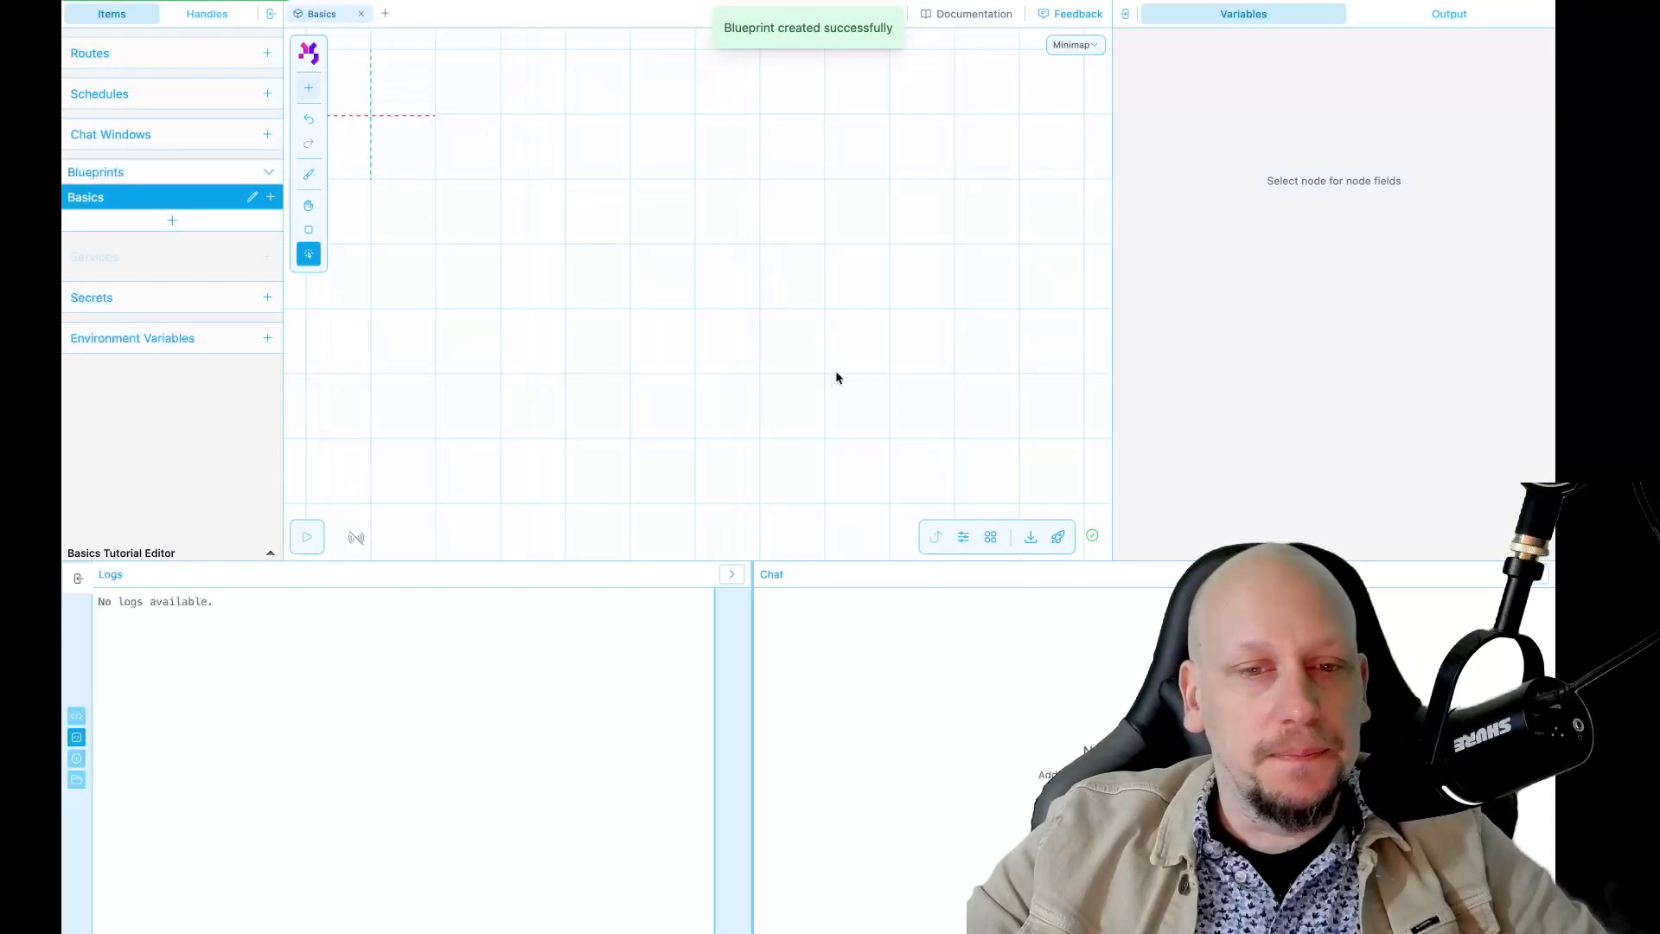
# - Look around the empty Basics blueprint canvas by zooming and panning
pyautogui.scroll(-1, 724, 294)
pyautogui.scroll(-2, 723, 288)
pyautogui.press('space')
pyautogui.moveTo(723, 289)
pyautogui.mouseDown()
pyautogui.moveTo(671, 282)
pyautogui.moveTo(841, 303)
pyautogui.moveTo(748, 277)
pyautogui.mouseUp()
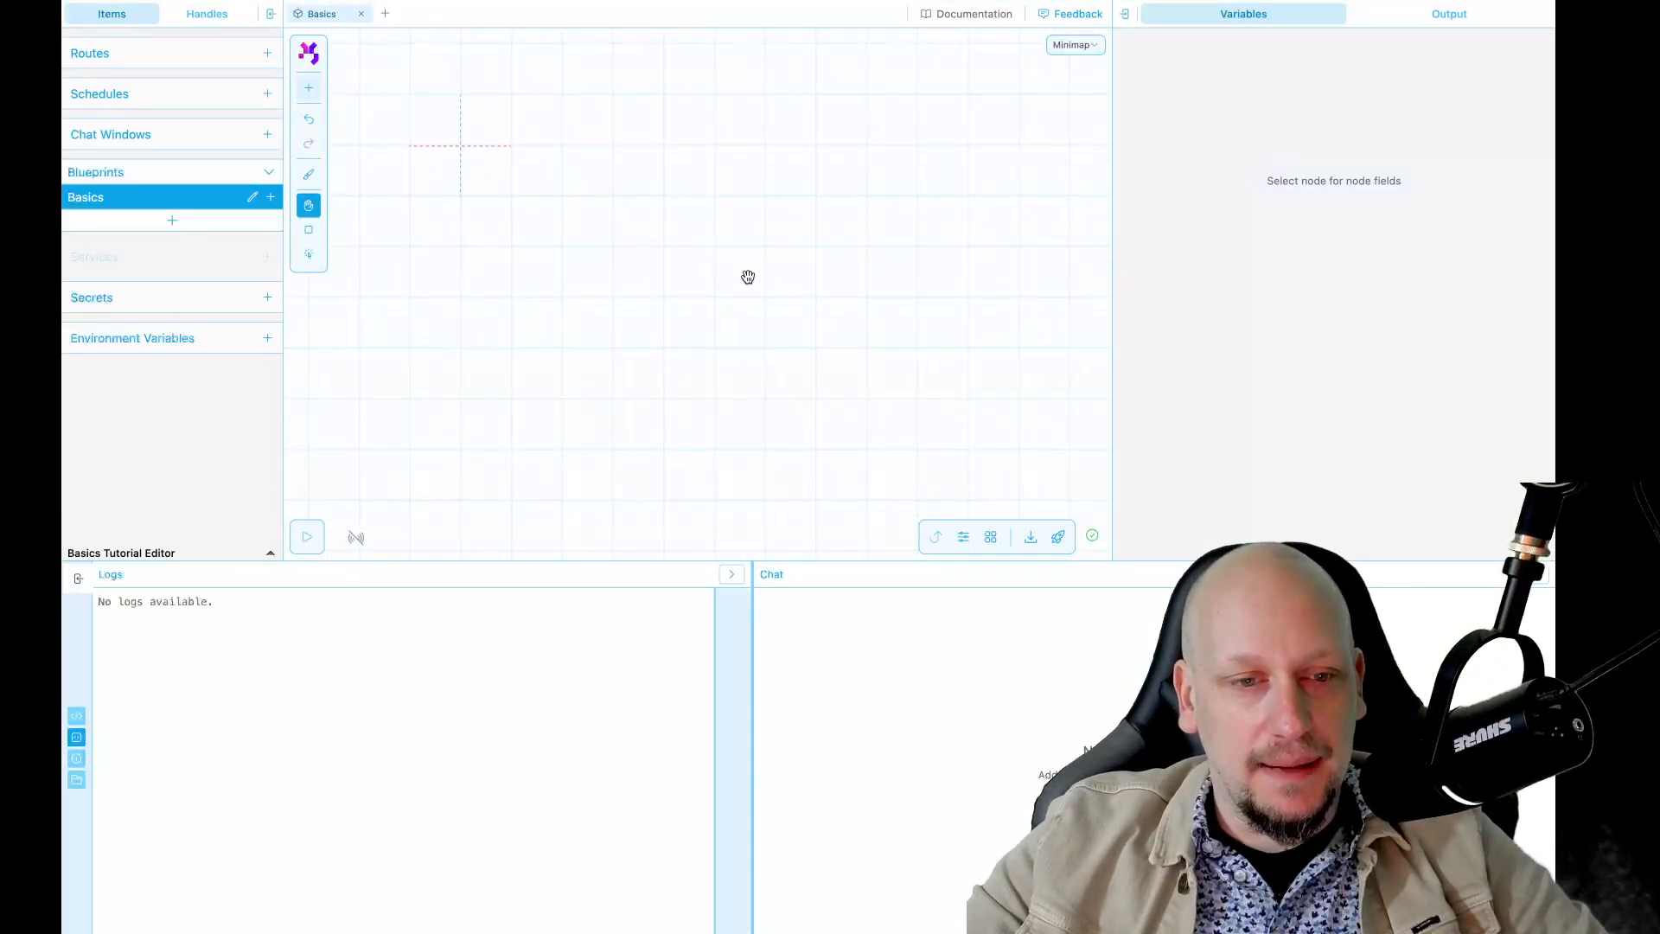
pyautogui.scroll(-2, 739, 251)
pyautogui.scroll(3, 739, 251)
pyautogui.press('space')
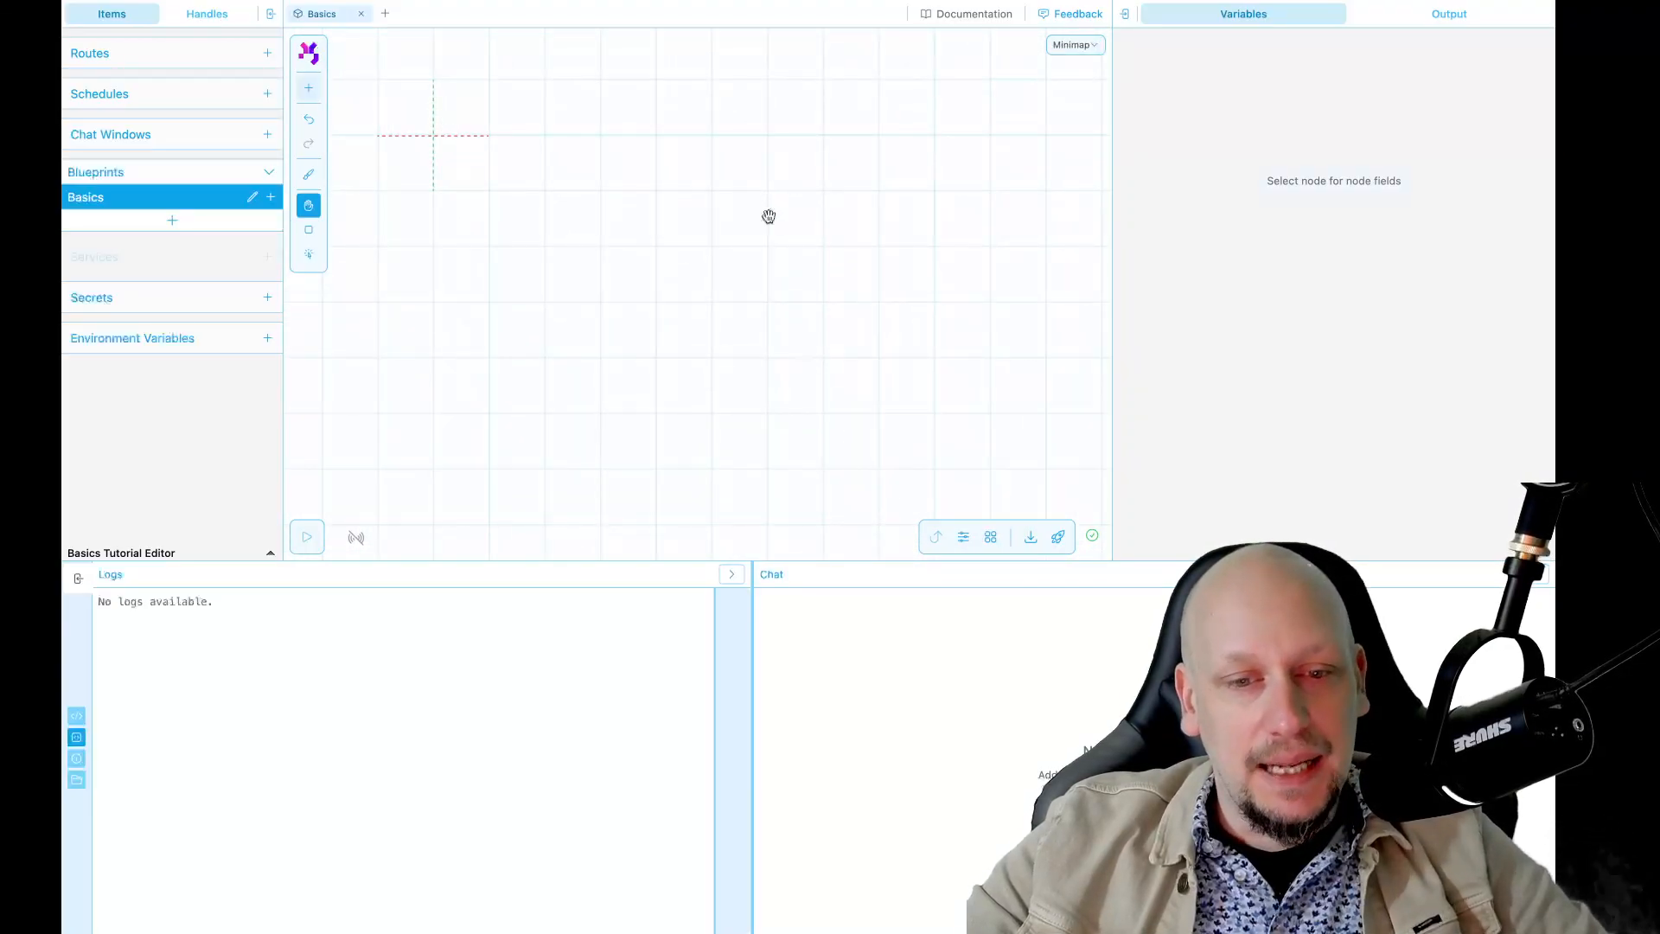
pyautogui.moveTo(783, 242); pyautogui.dragTo(785, 300)
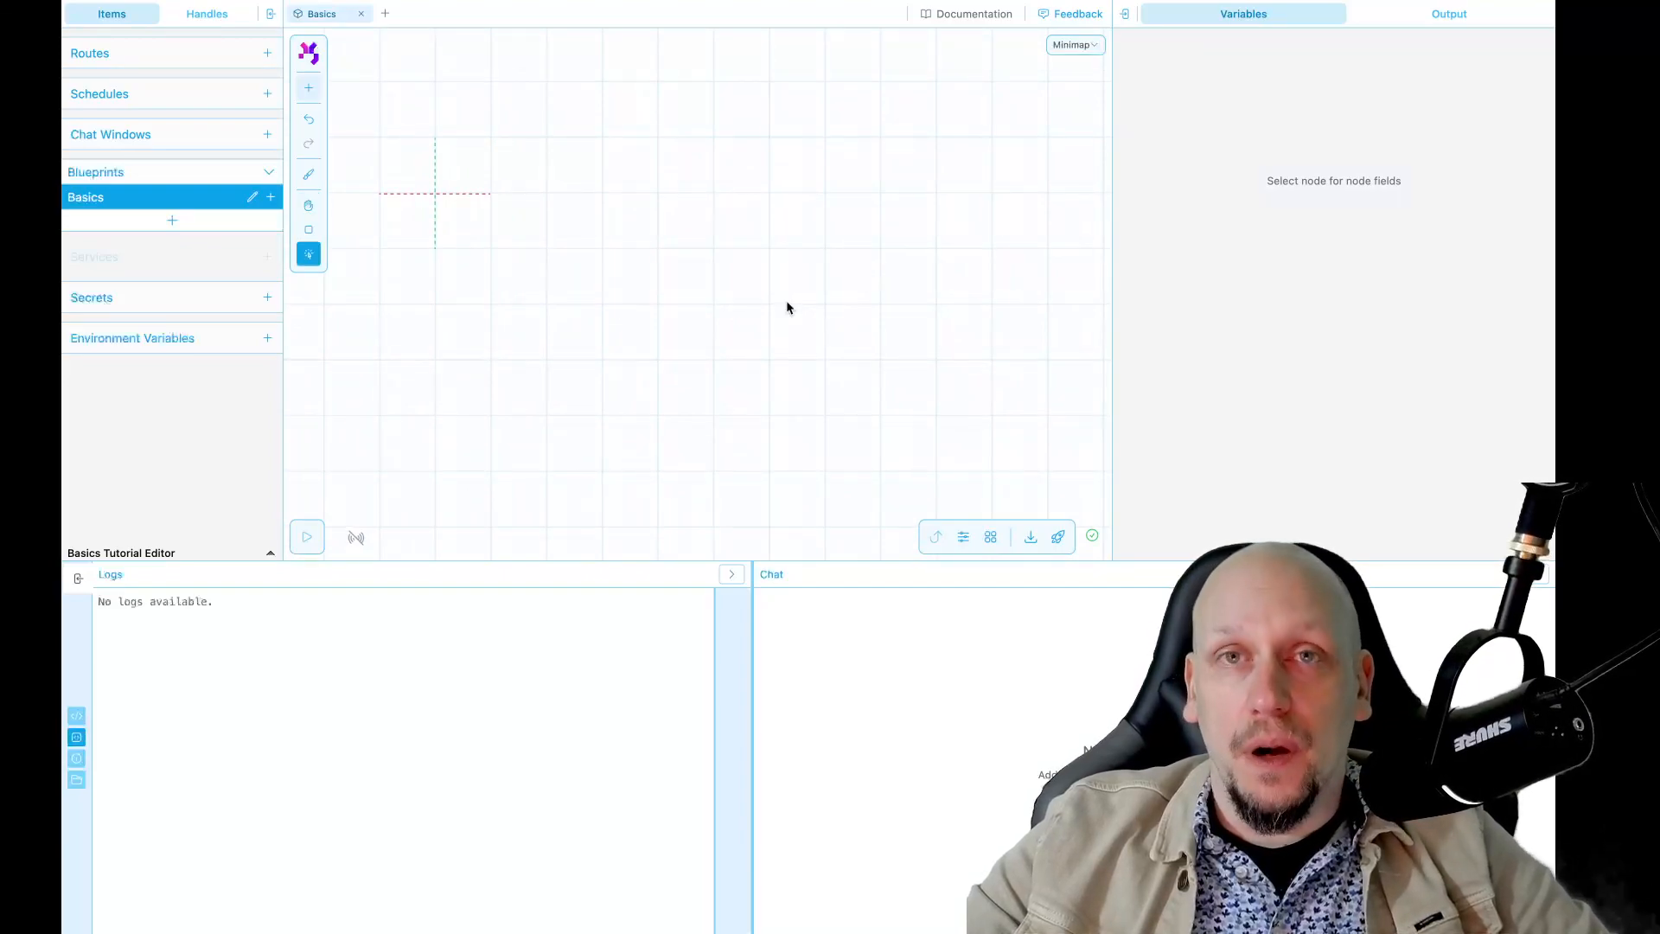
# - Browse the list of all nodes that can be added to the canvas and close it without adding one
pyautogui.click(307, 88)
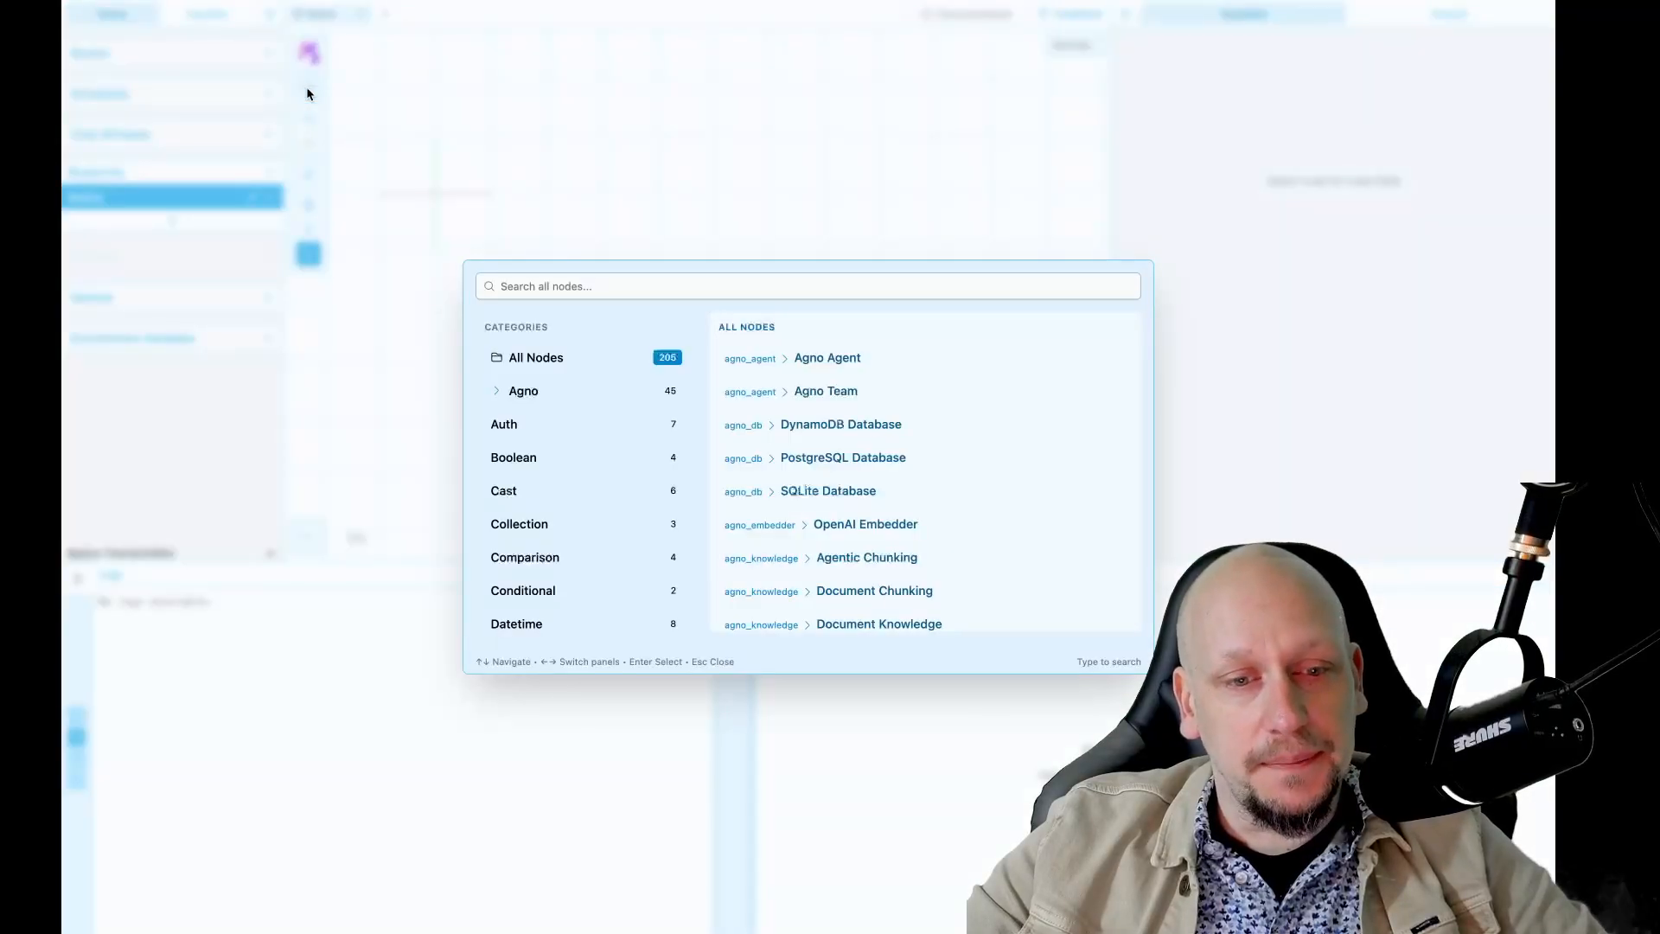
pyautogui.scroll(-20, 773, 489)
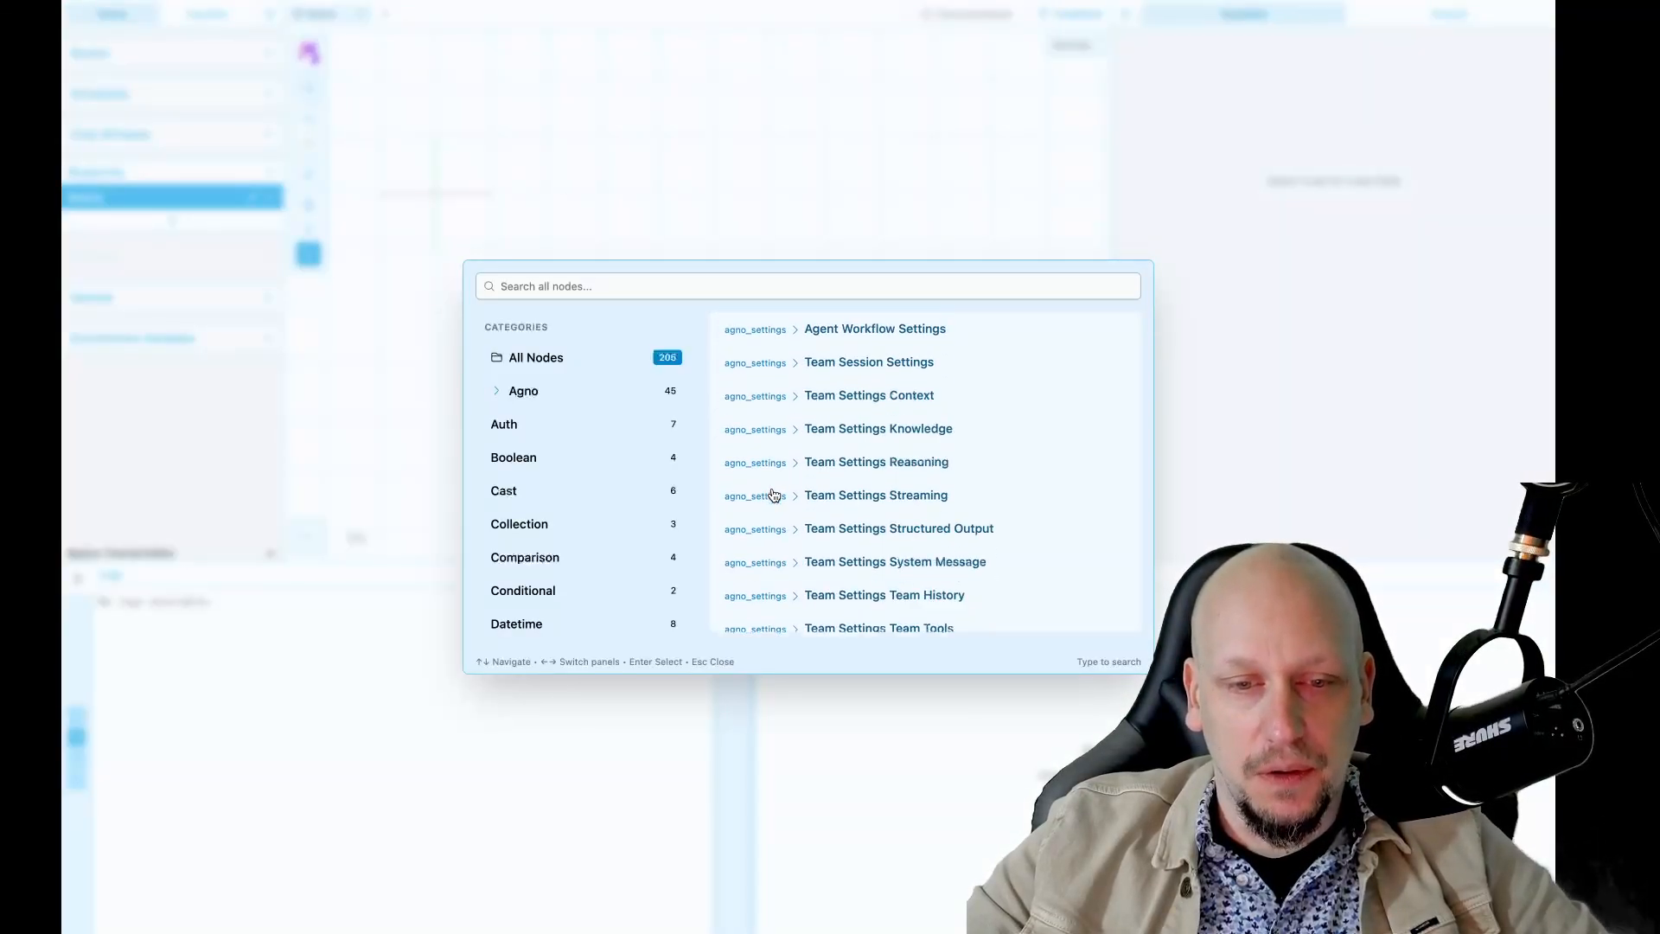
pyautogui.scroll(20, 772, 491)
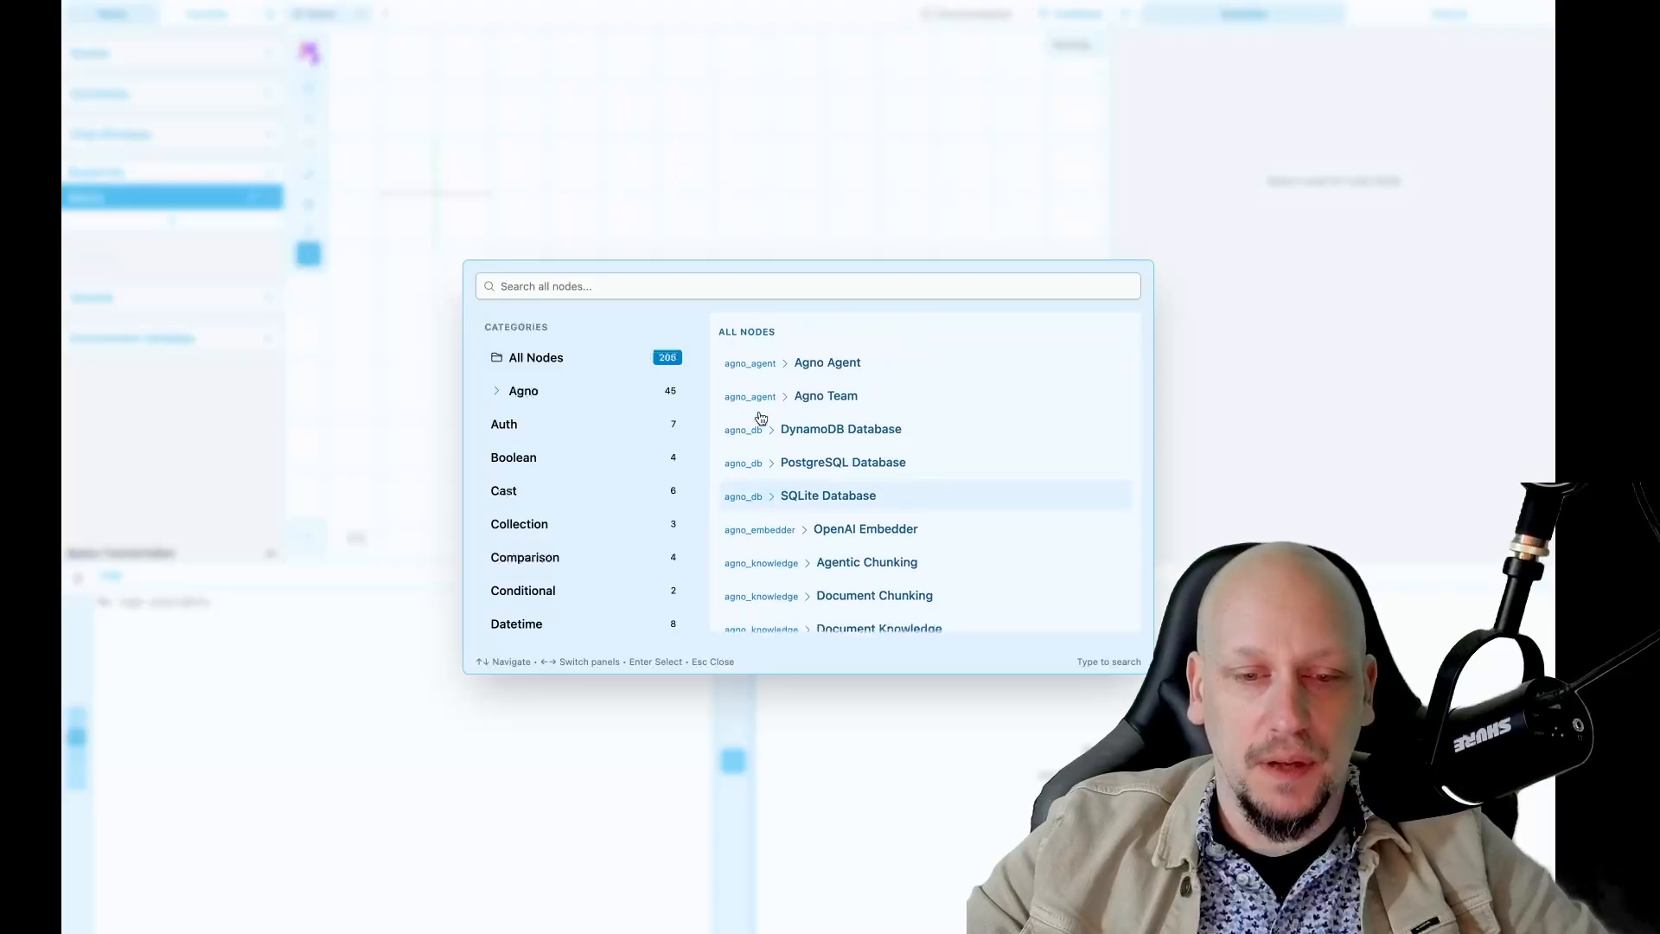
pyautogui.click(729, 188)
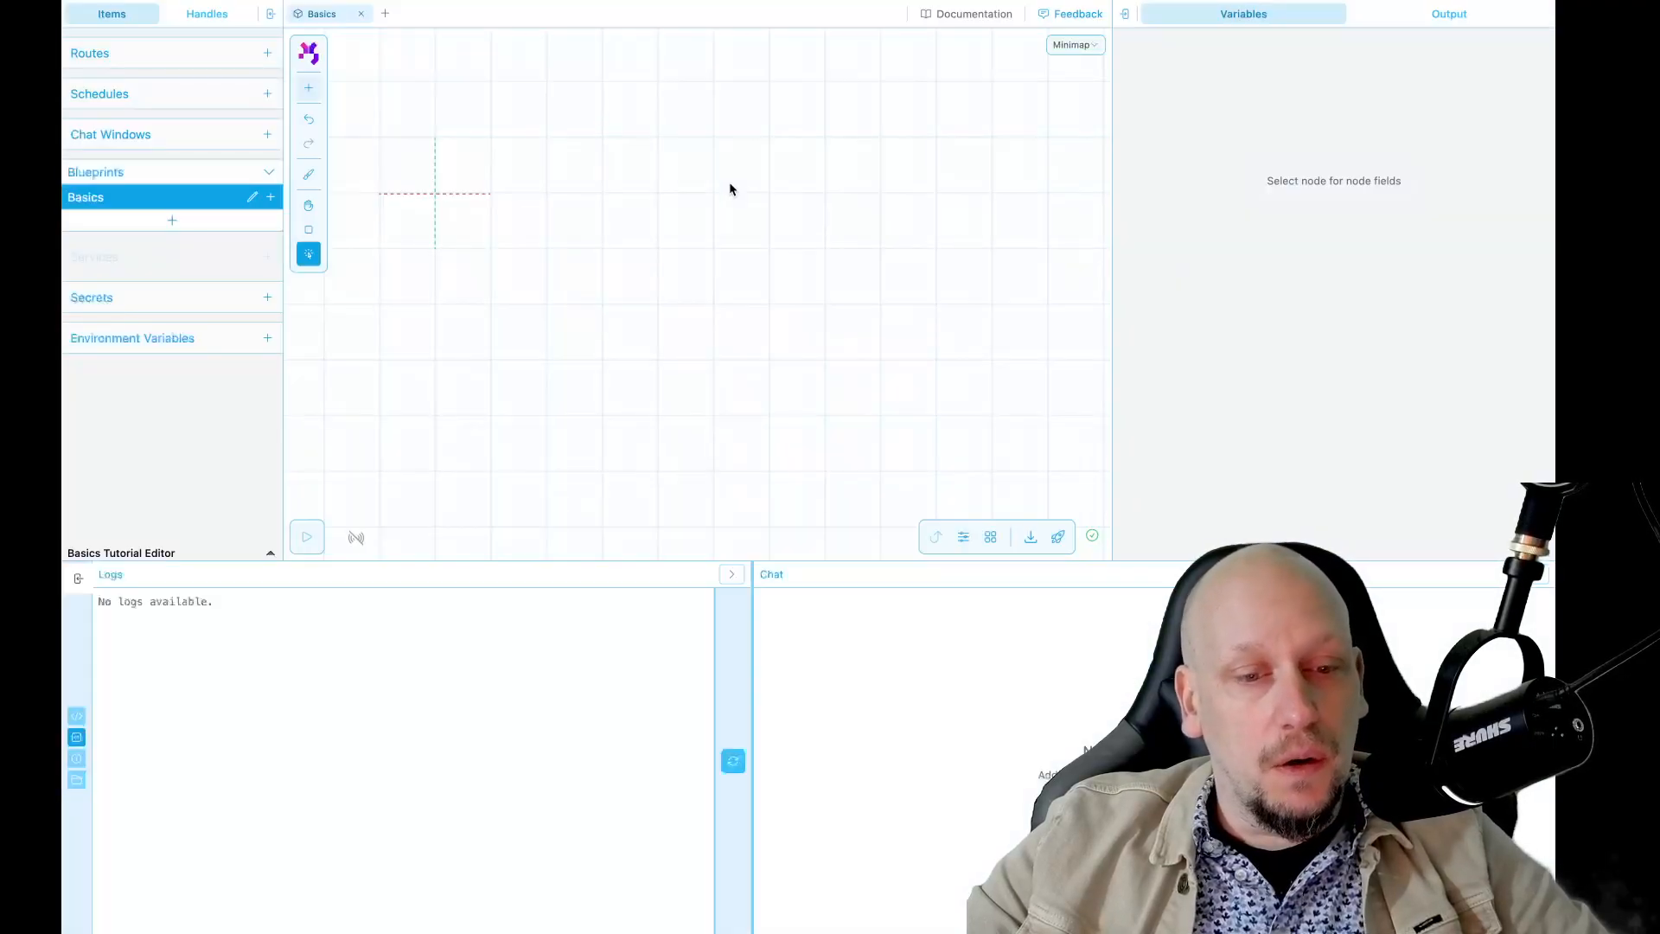
pyautogui.press('space')
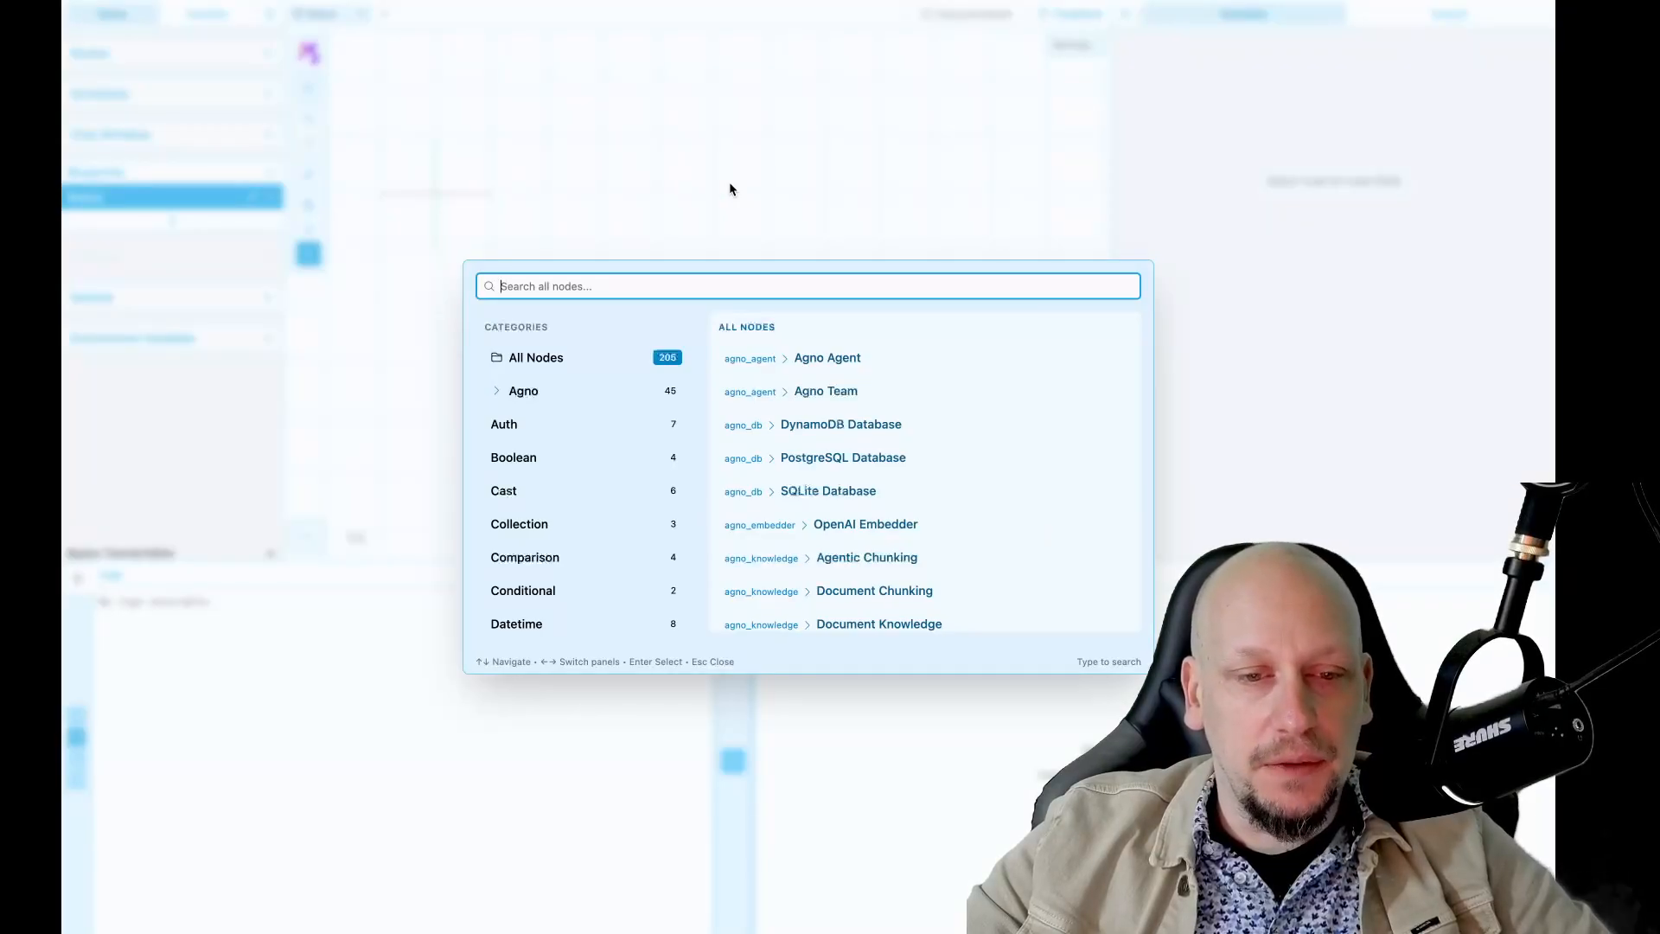
pyautogui.click(728, 182)
pyautogui.rightClick(664, 223)
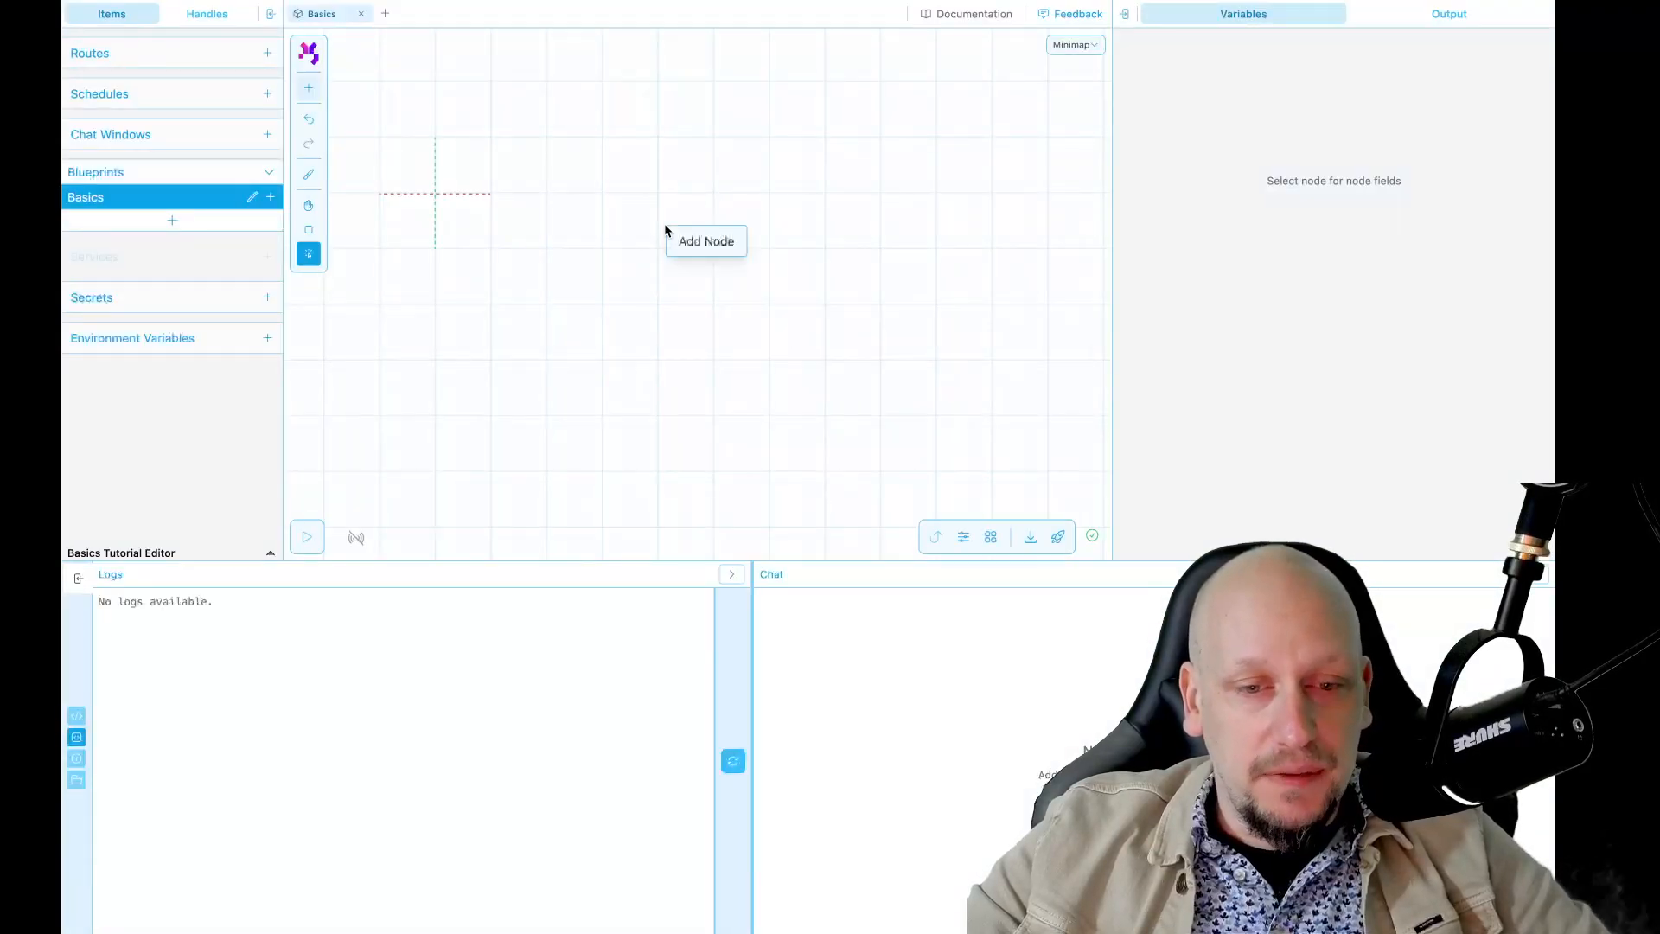
pyautogui.click(718, 242)
pyautogui.click(763, 170)
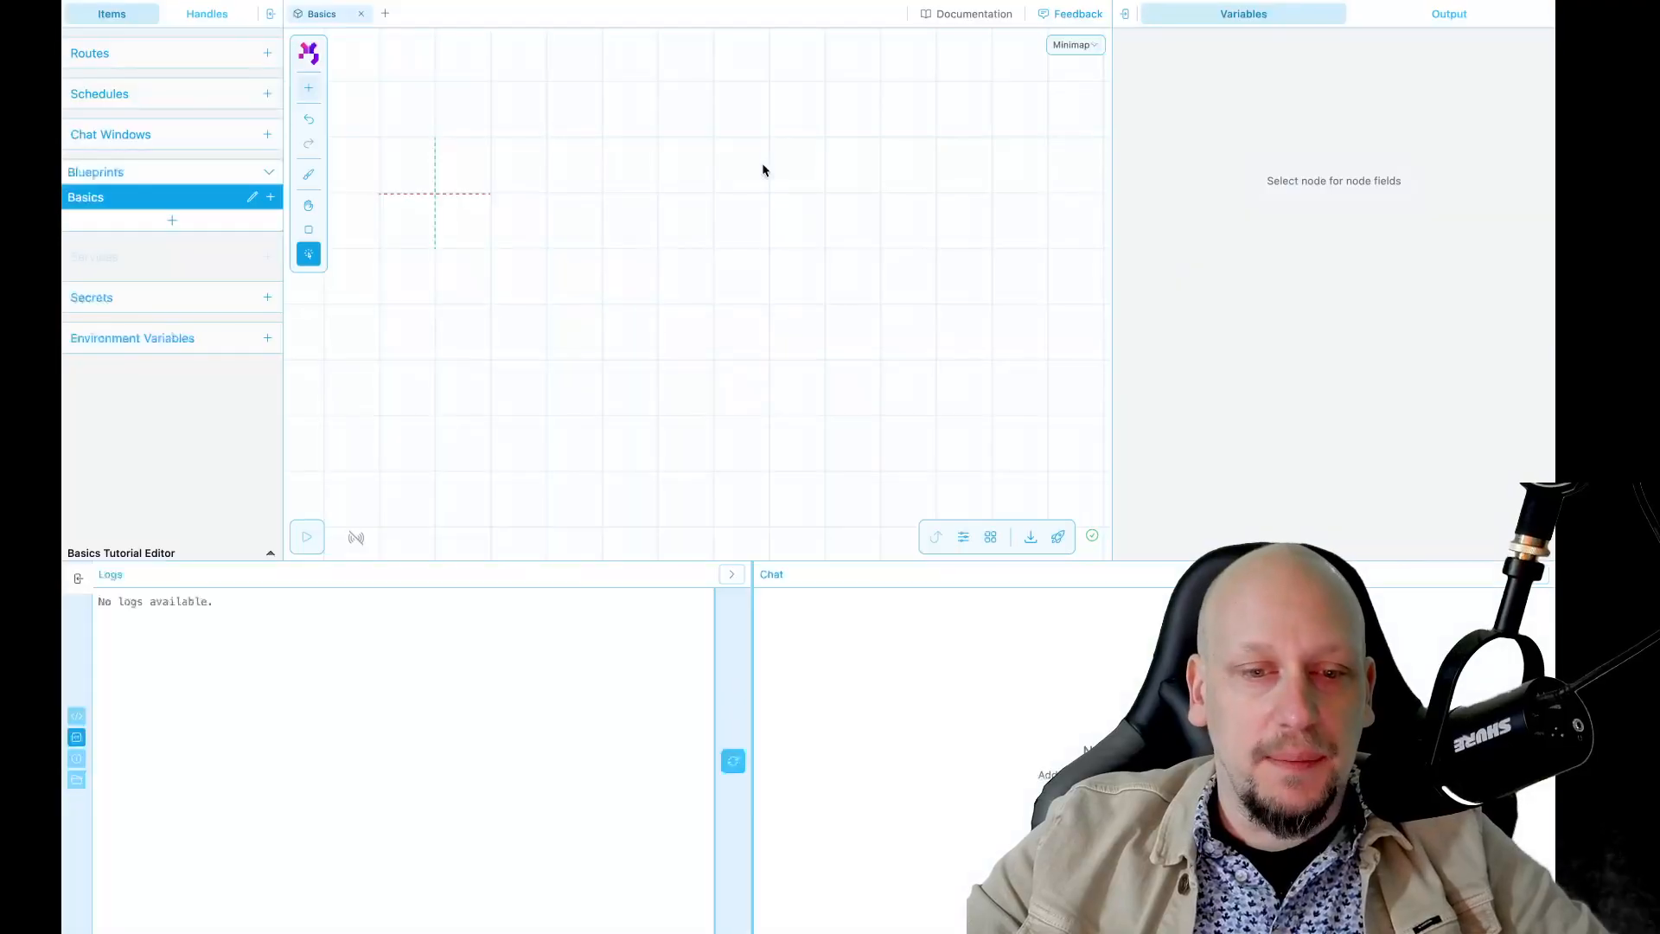
# - Find the Variable String node in the node list and place it to the right of the canvas origin
pyautogui.doubleClick(665, 297)
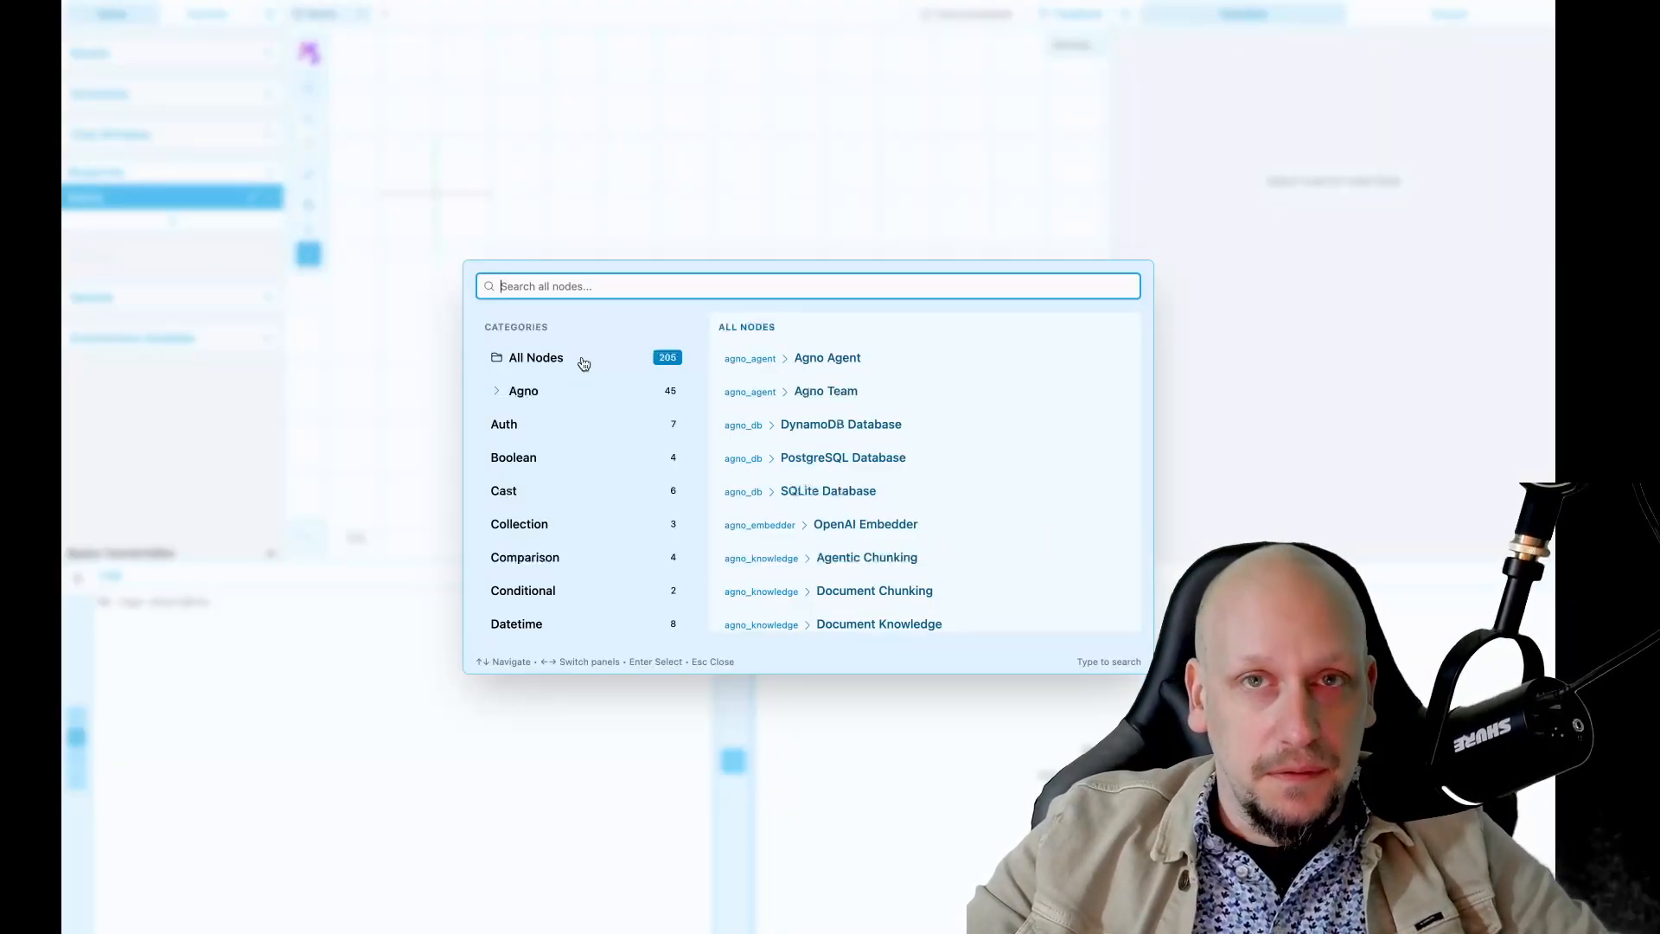
pyautogui.write('var')
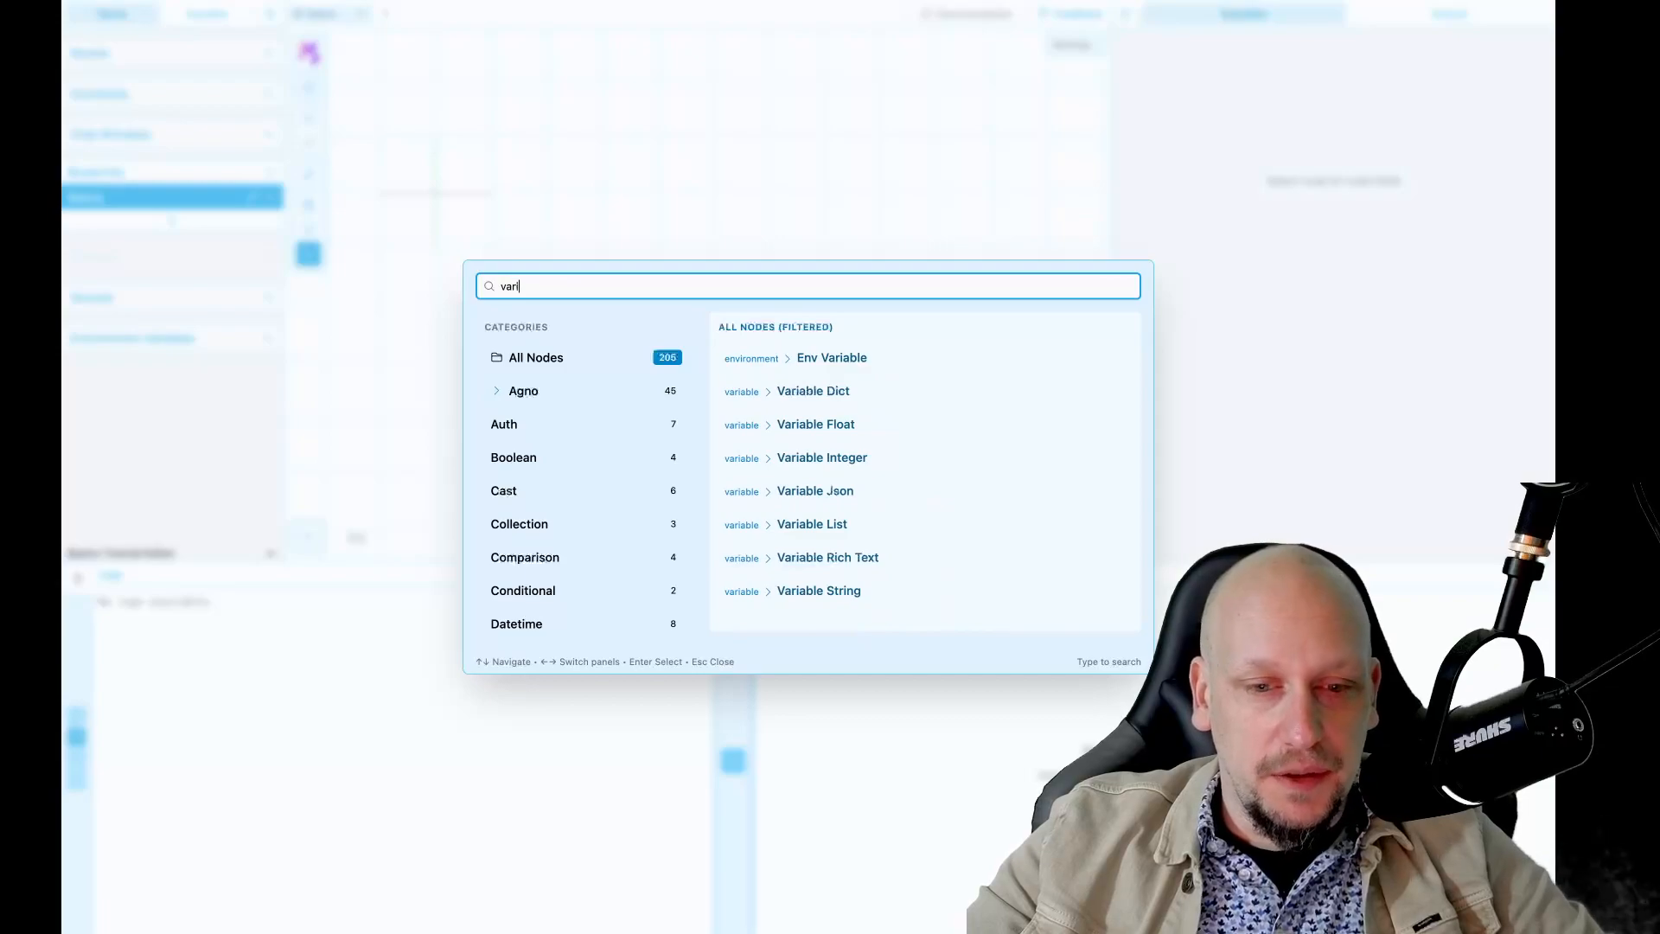
pyautogui.write('i')
pyautogui.press('BackSpace')
pyautogui.press('BackSpace')
pyautogui.press('BackSpace')
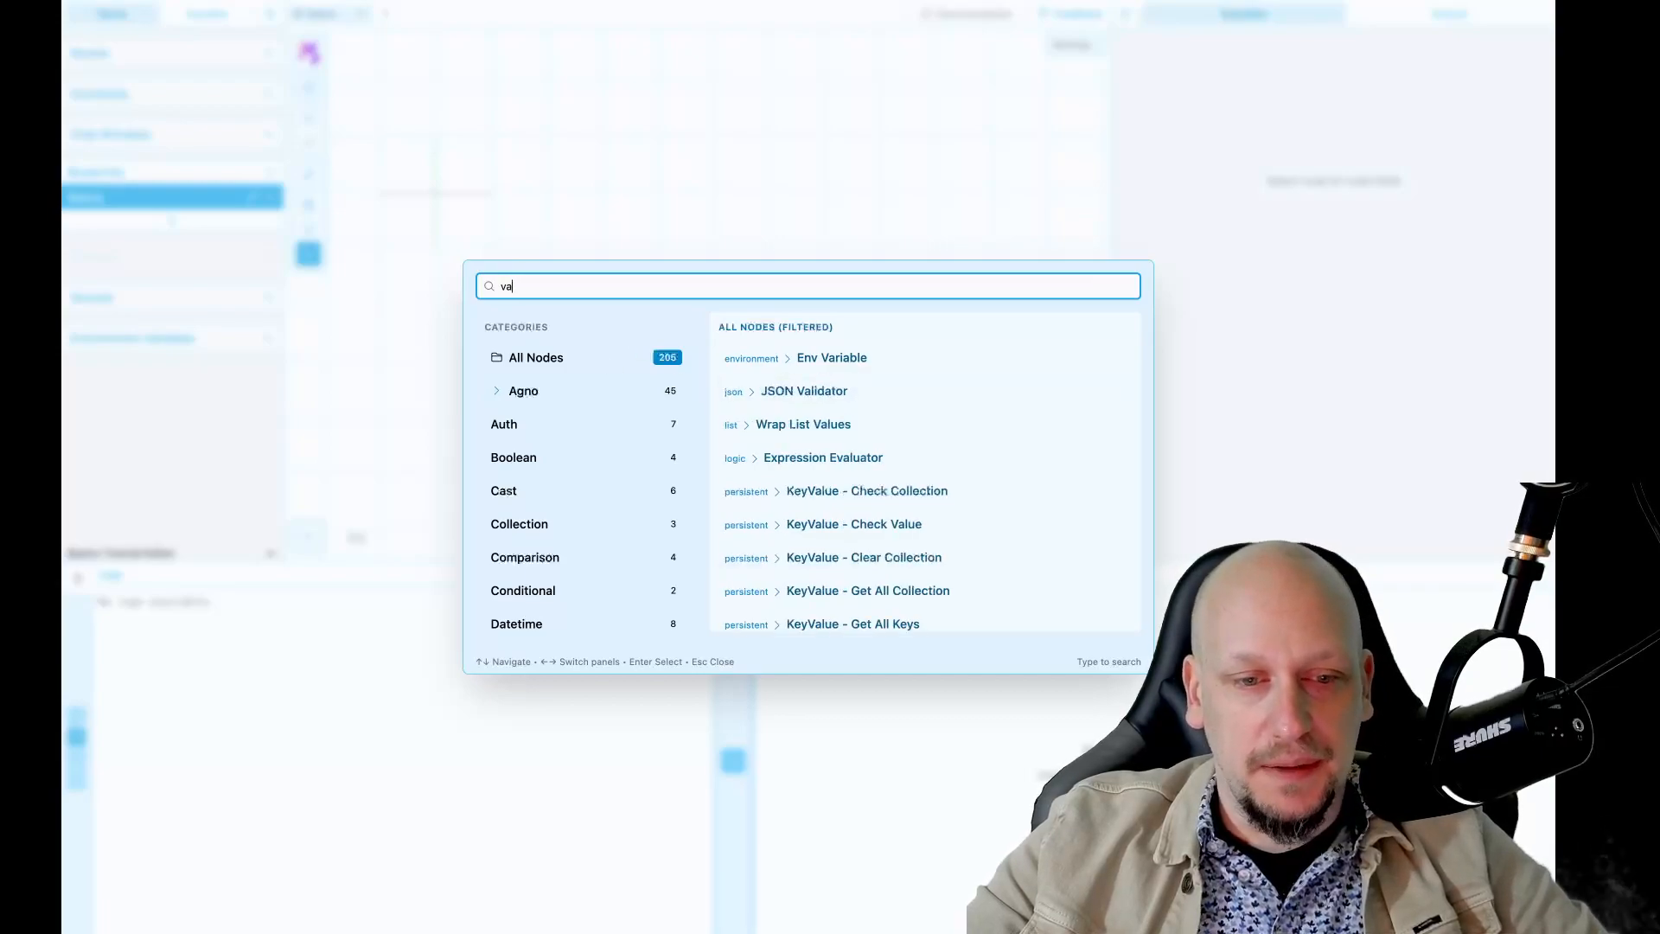
pyautogui.write('ariab')
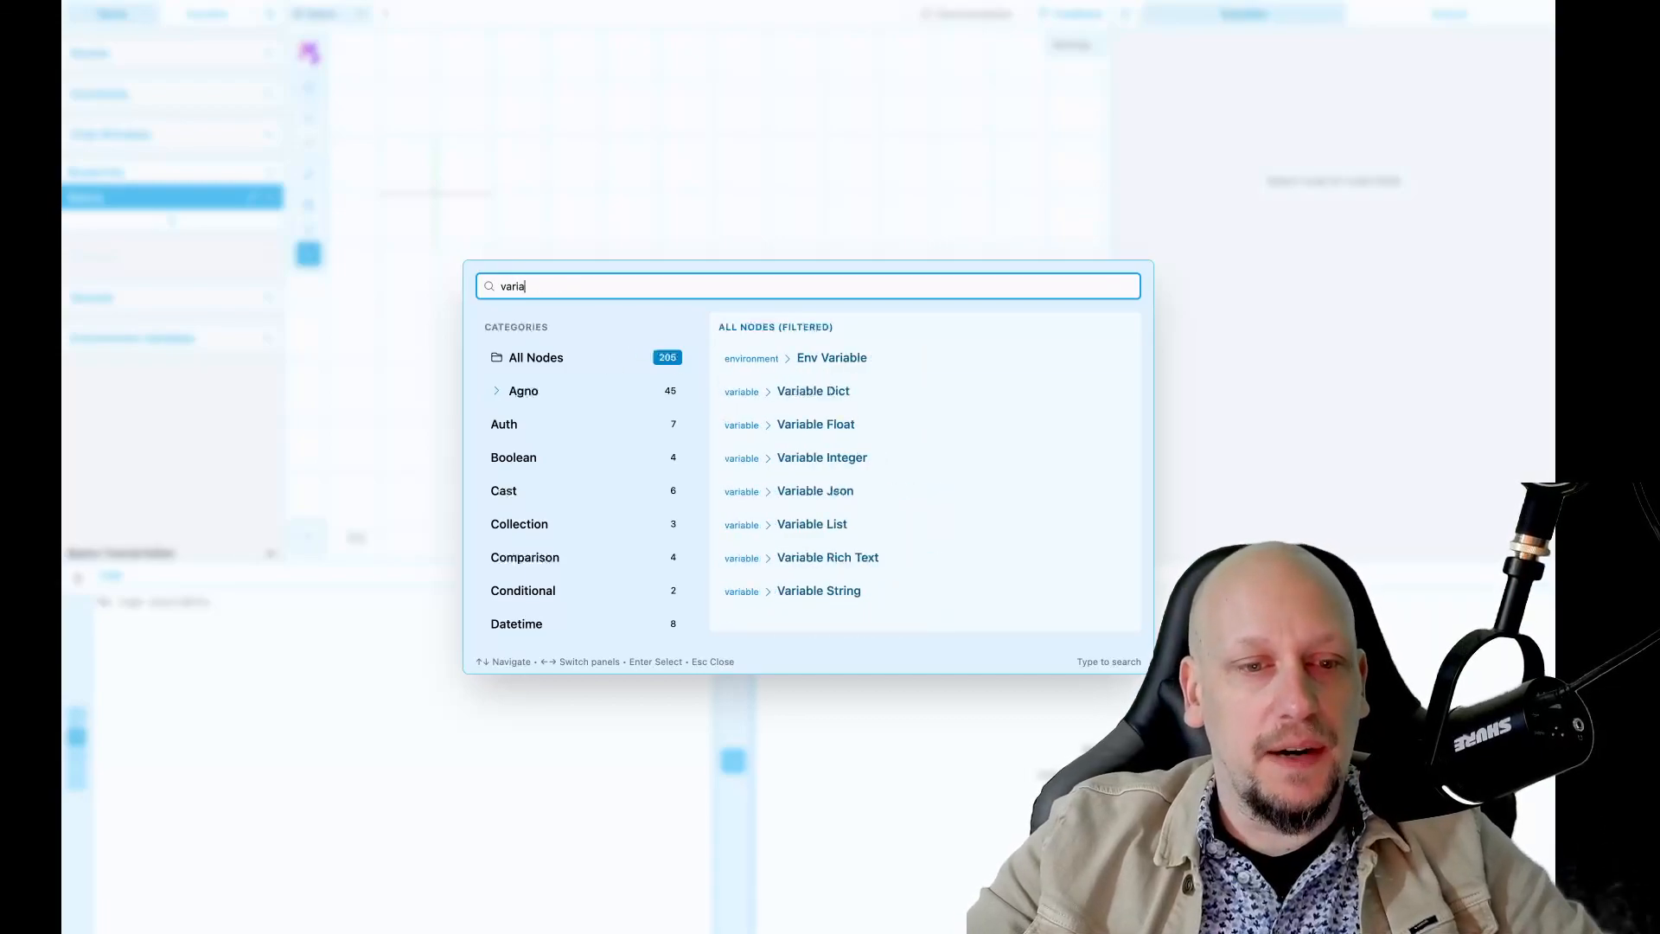
pyautogui.click(796, 594)
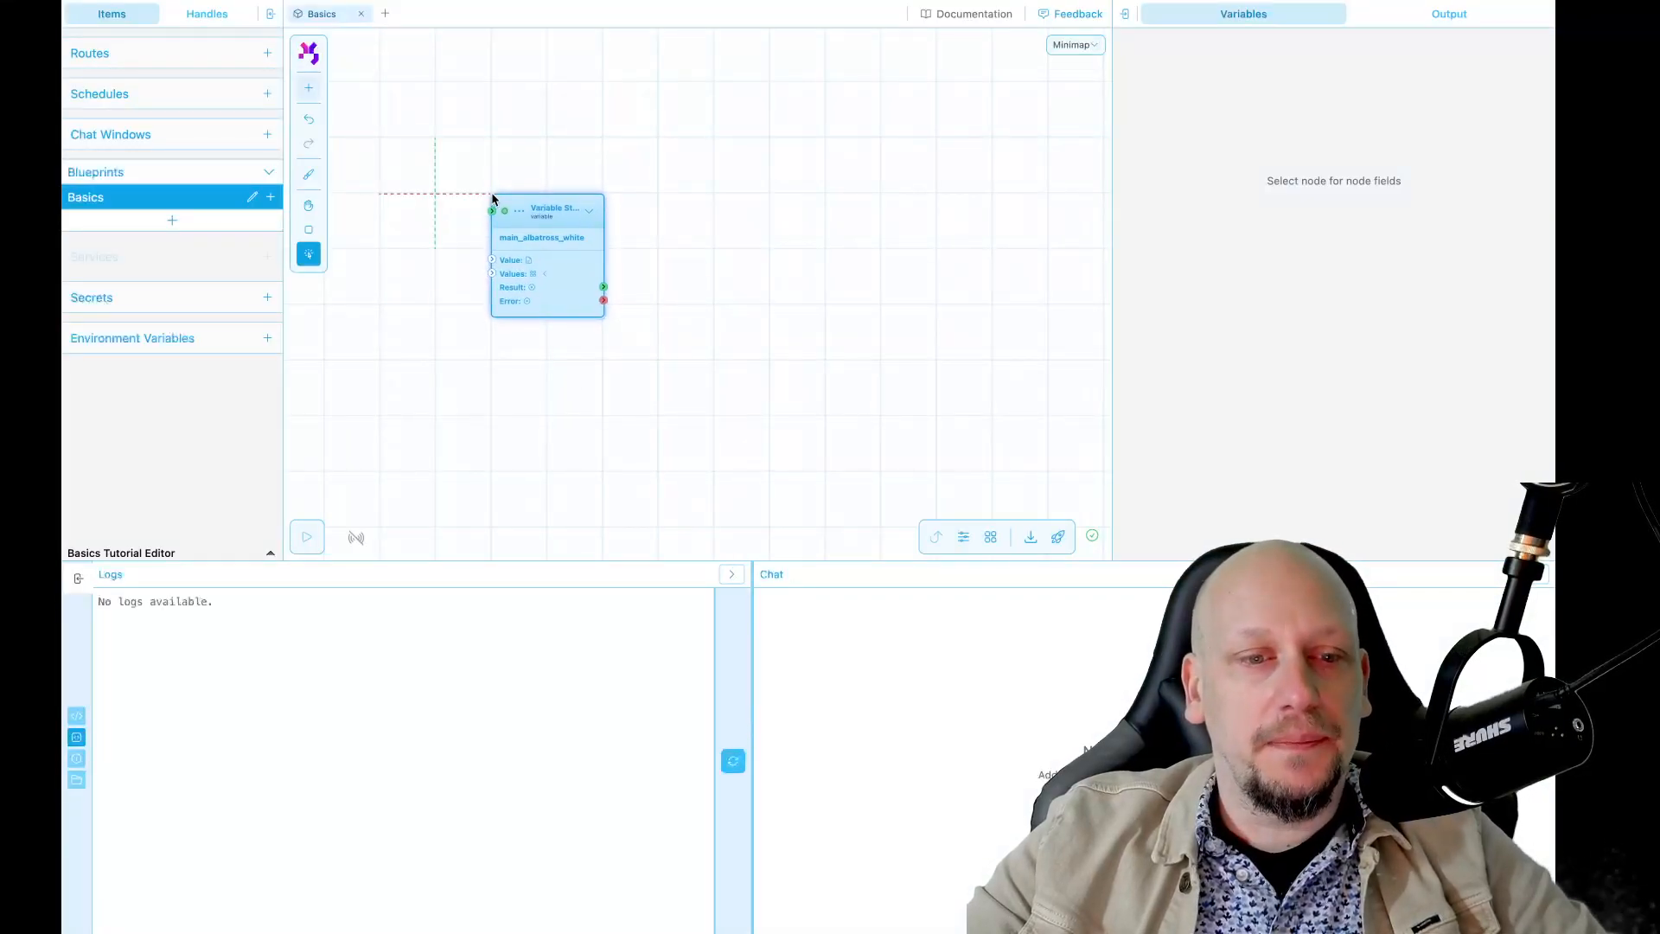
pyautogui.click(544, 192)
# - Select the Variable String node, collapse it to its compact form and expand it again
pyautogui.moveTo(617, 157); pyautogui.dragTo(790, 169)
pyautogui.scroll(3, 791, 164)
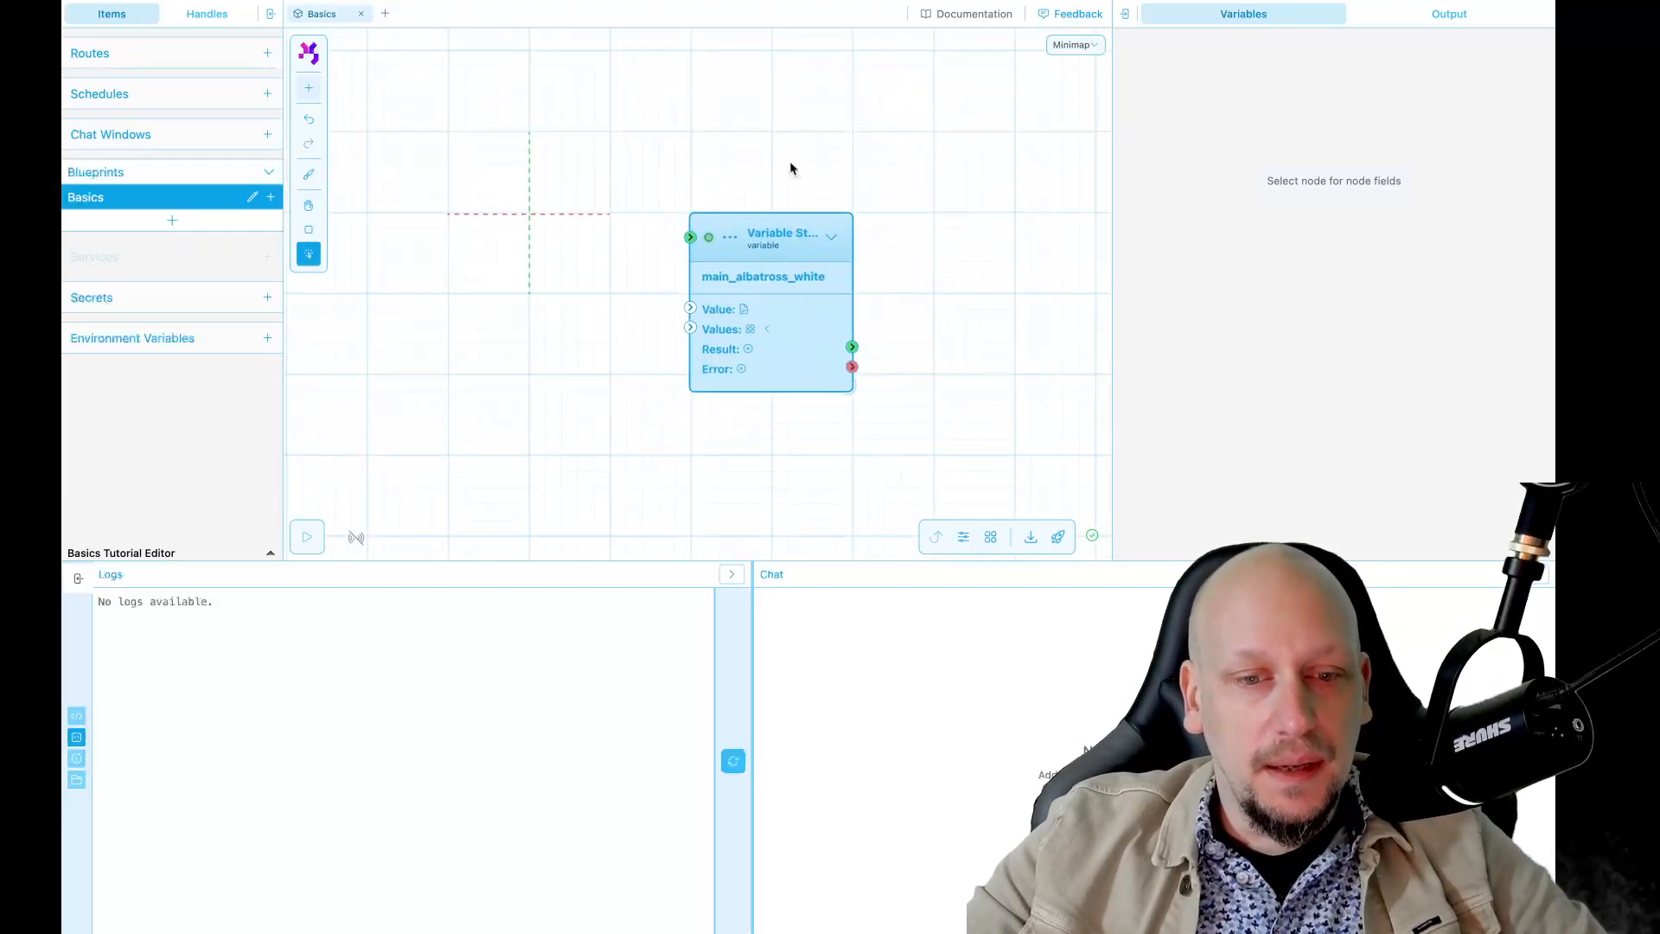
pyautogui.click(789, 317)
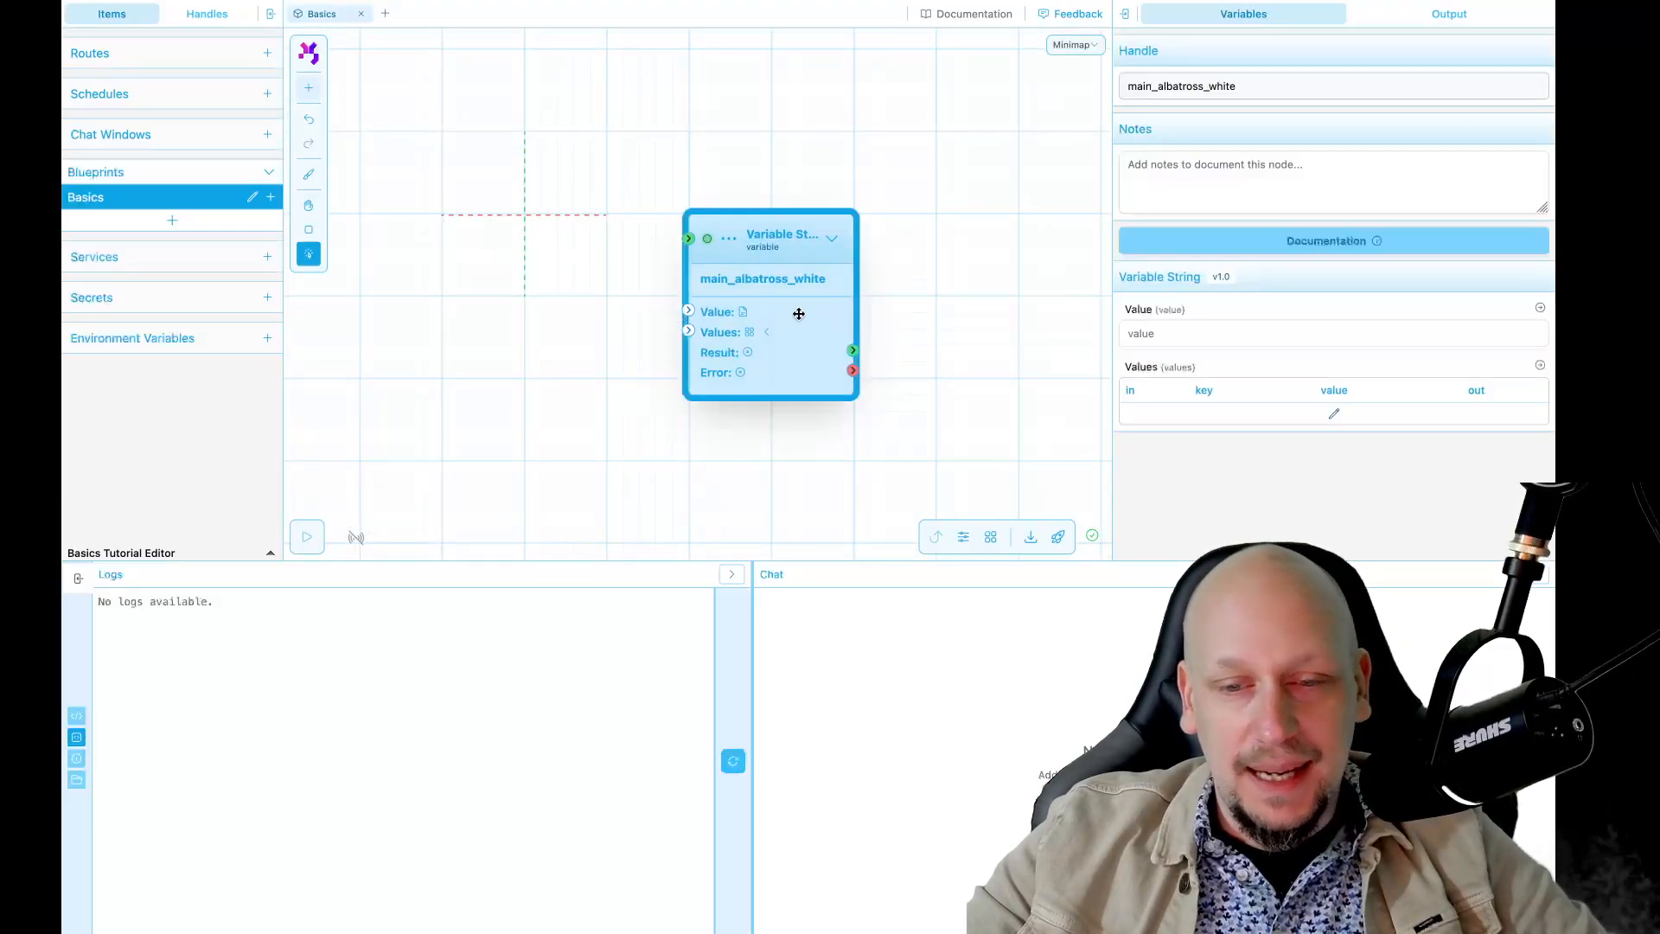
pyautogui.moveTo(781, 308)
pyautogui.mouseDown()
pyautogui.moveTo(804, 180)
pyautogui.moveTo(804, 320)
pyautogui.mouseUp()
pyautogui.click(833, 242)
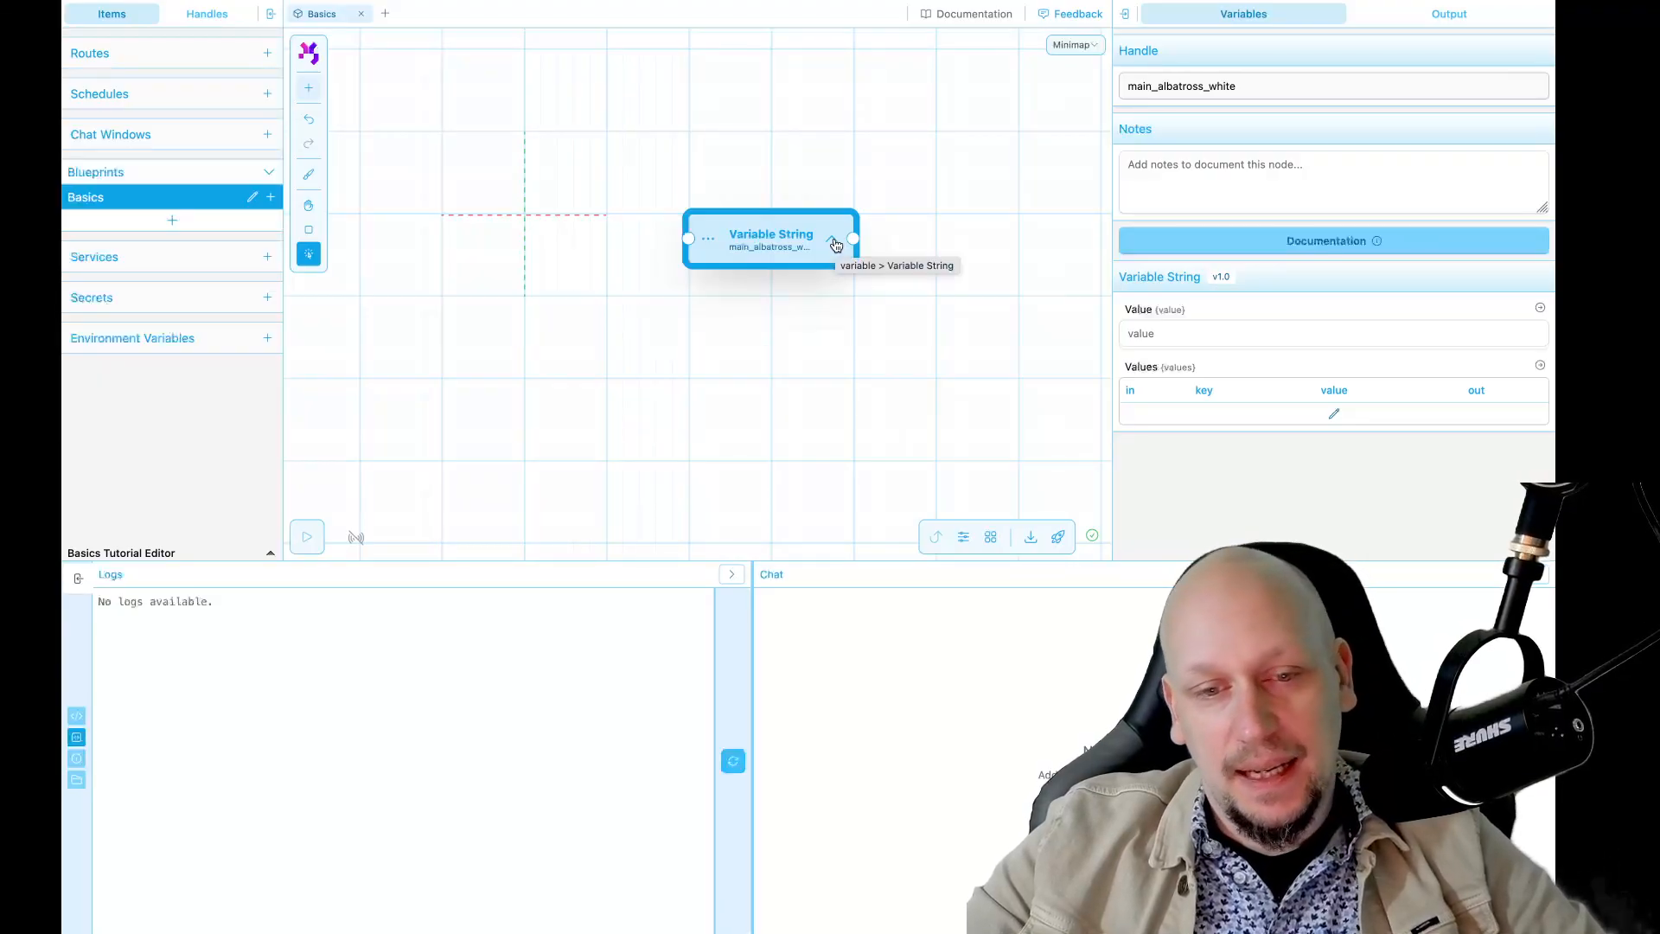
pyautogui.click(836, 244)
pyautogui.moveTo(994, 273); pyautogui.dragTo(910, 279)
# - Set the Variable String node's value to "Hello World!" and deselect the node
pyautogui.click(713, 316)
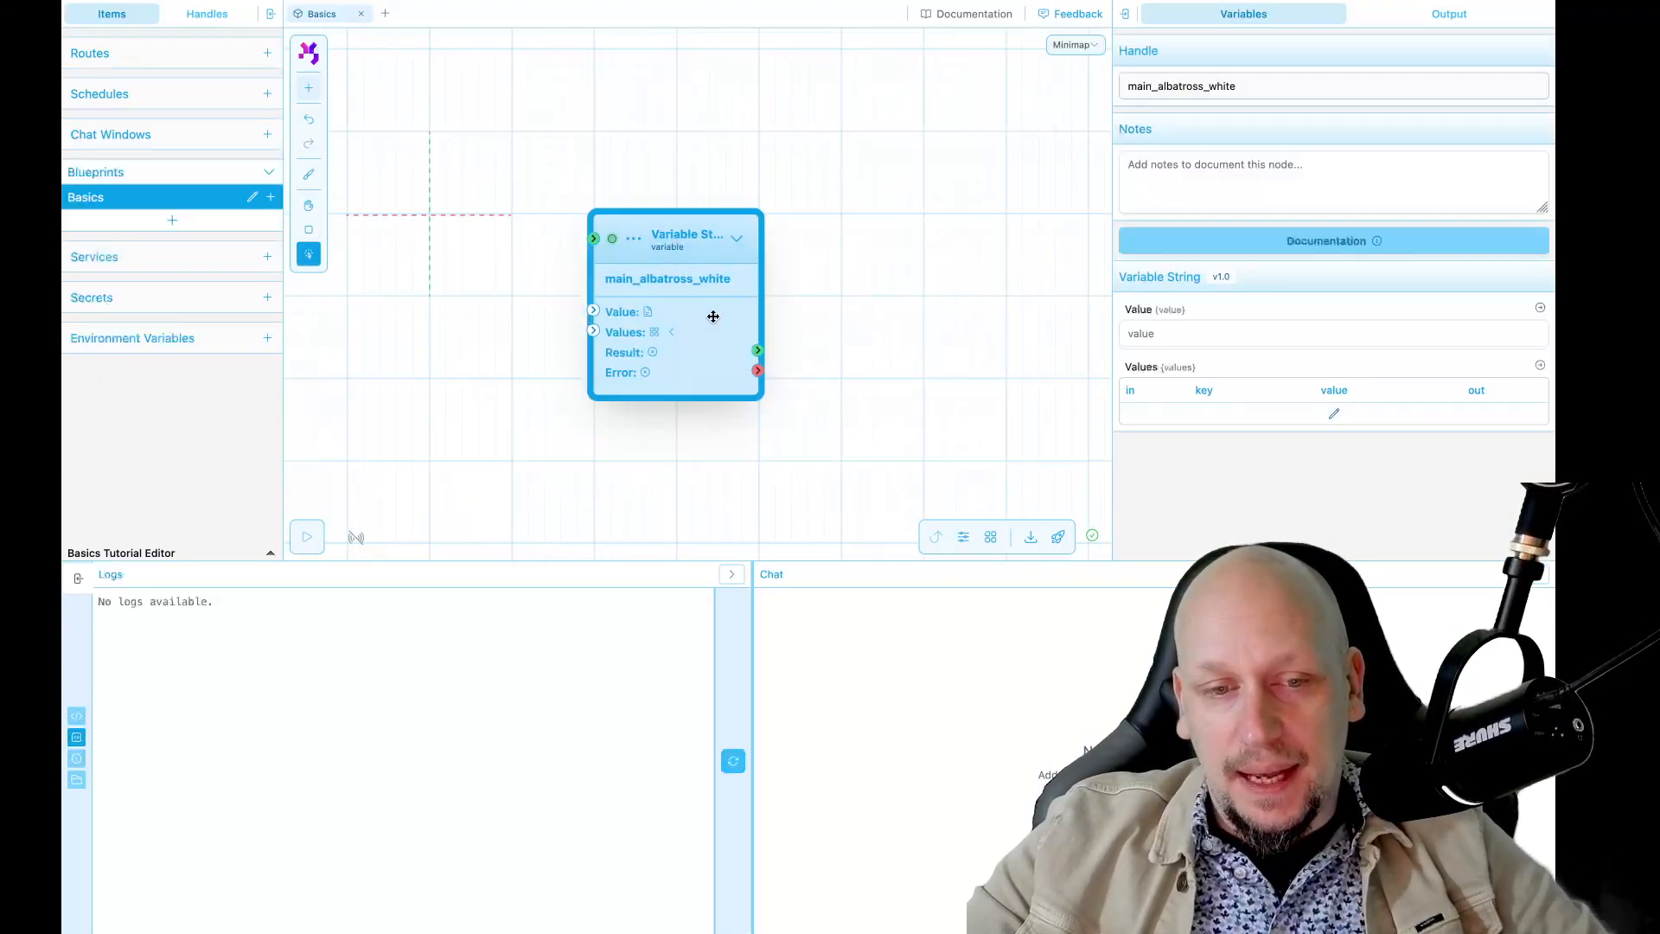
pyautogui.click(1198, 330)
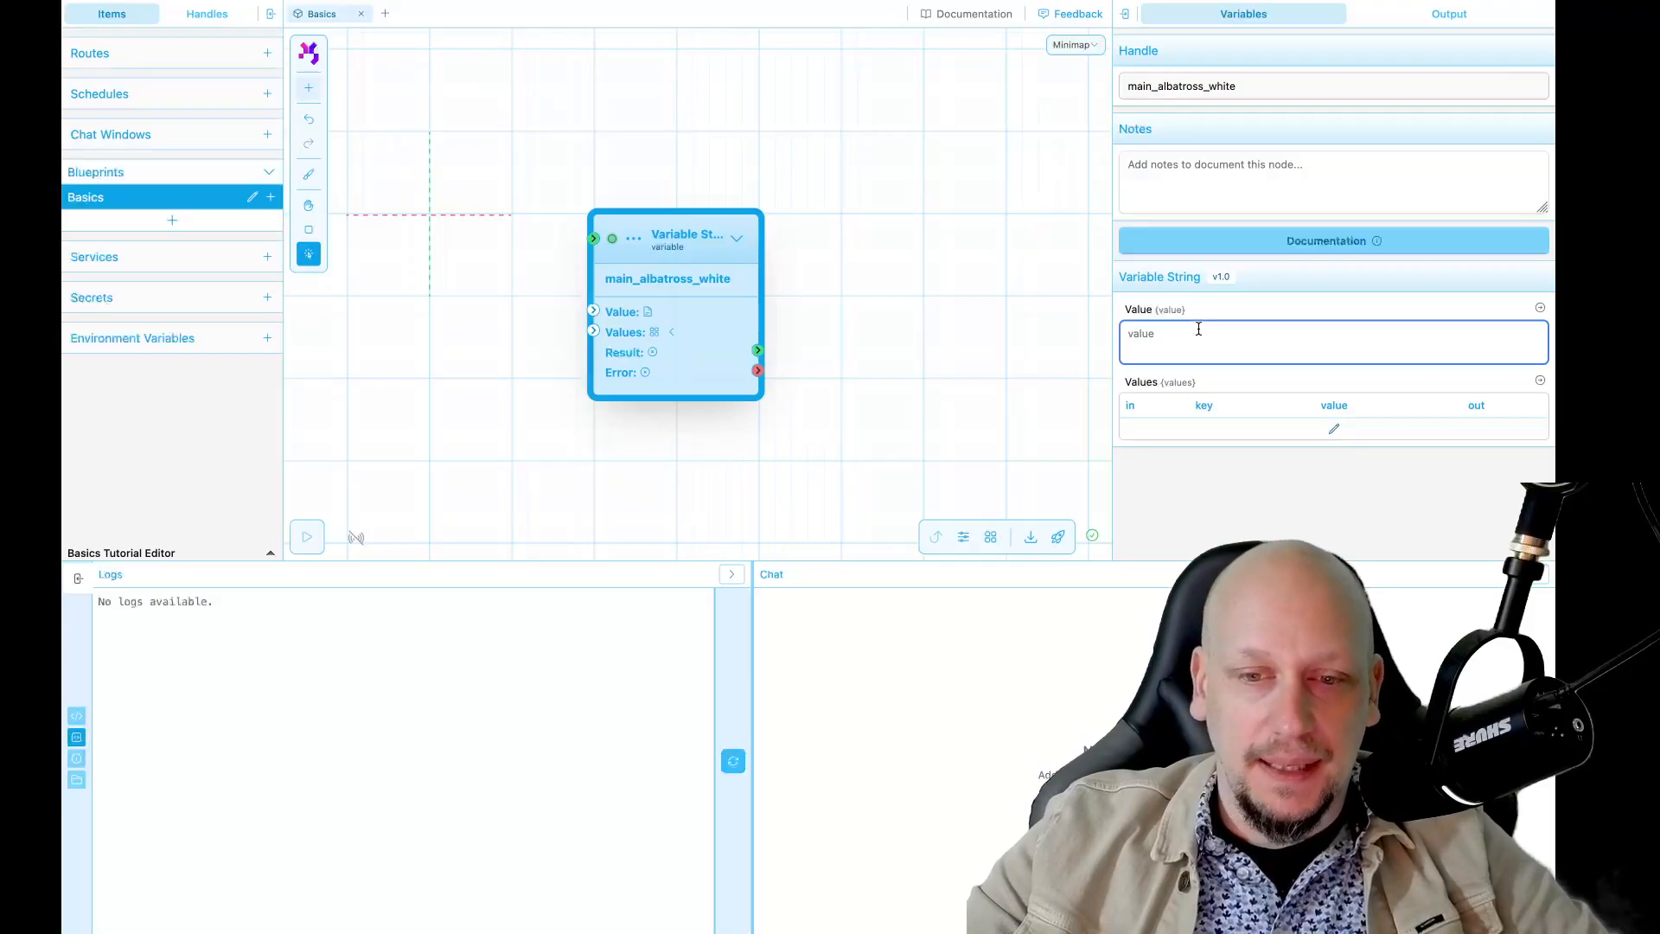
pyautogui.click(706, 286)
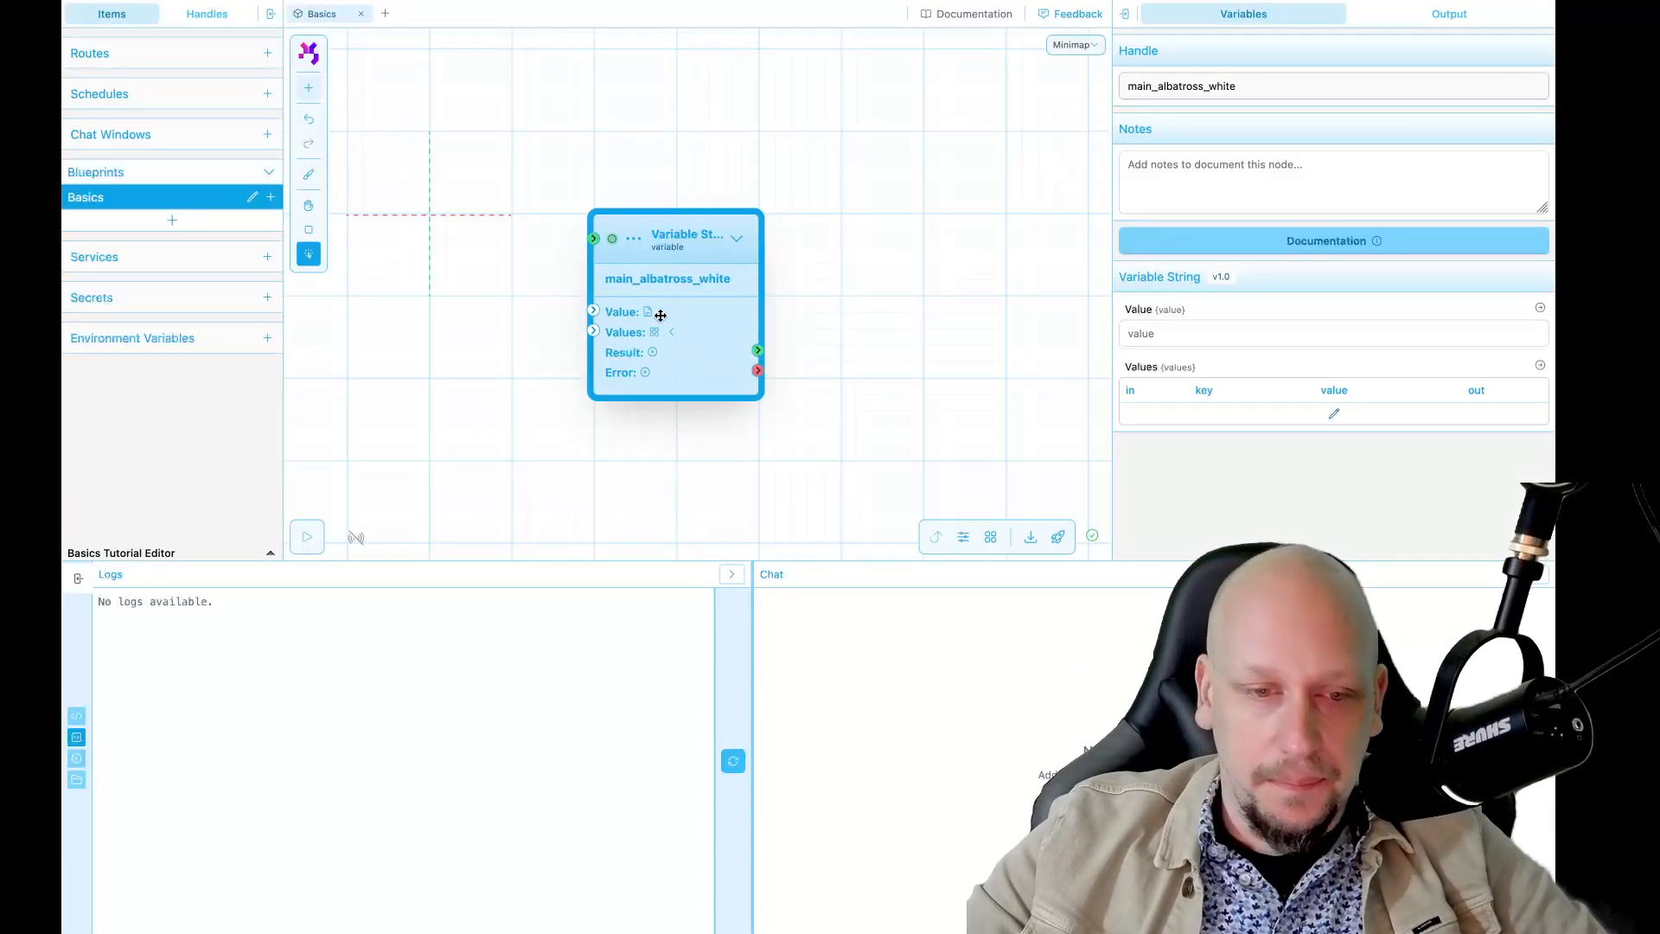
pyautogui.click(1181, 337)
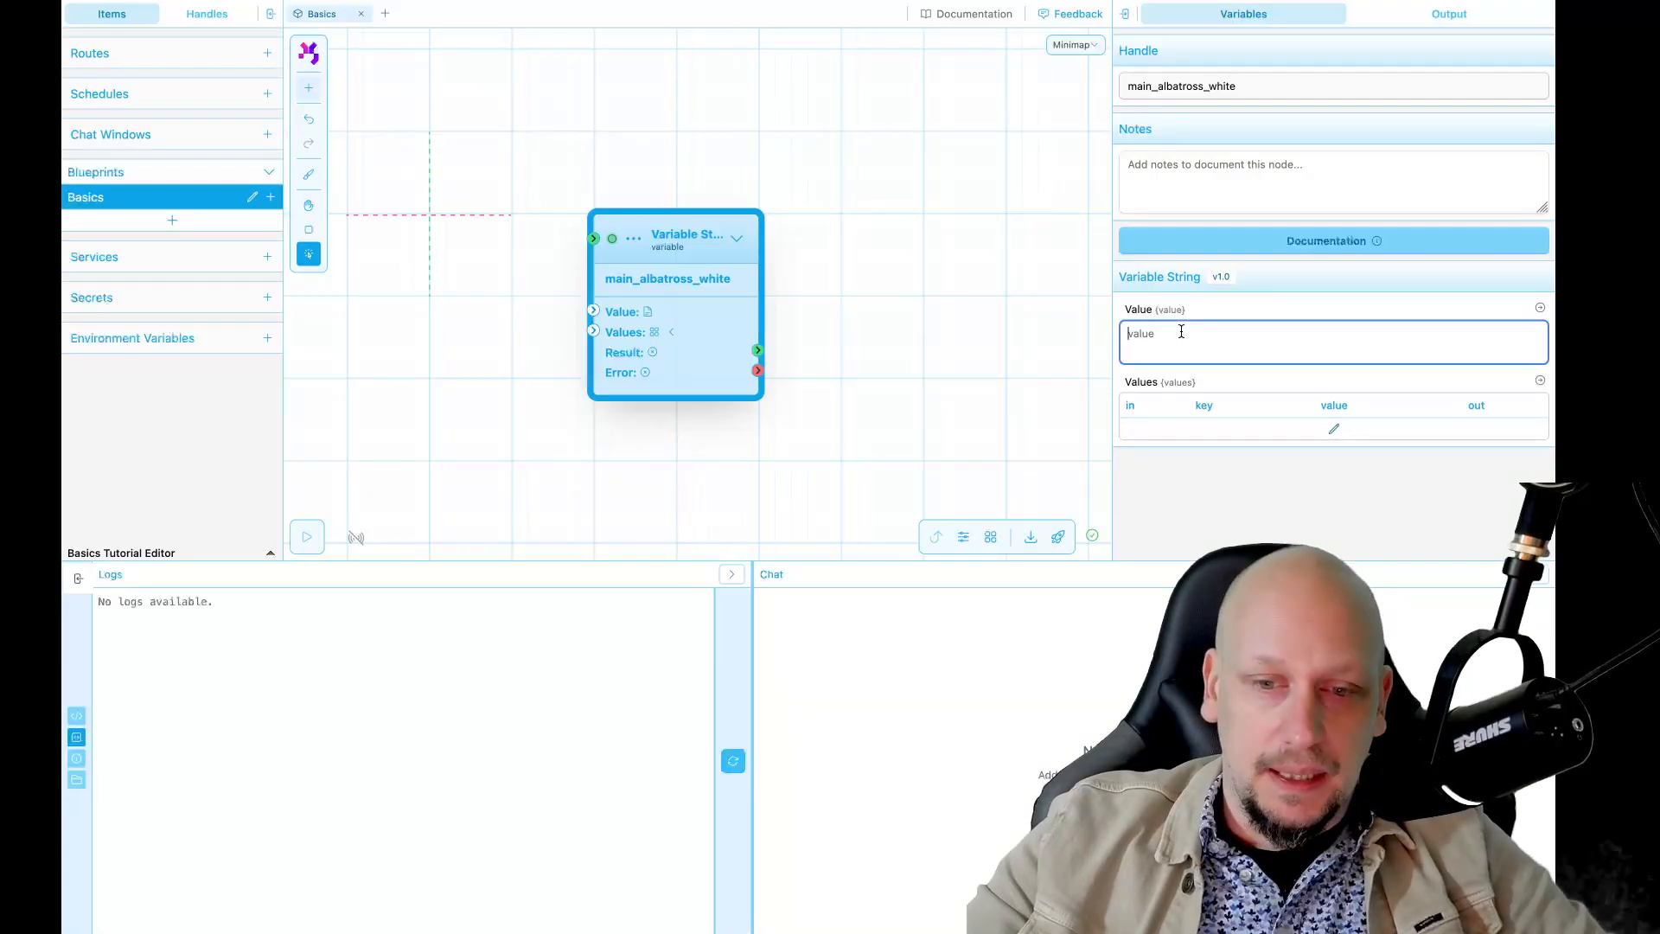
pyautogui.write('Hello Wo')
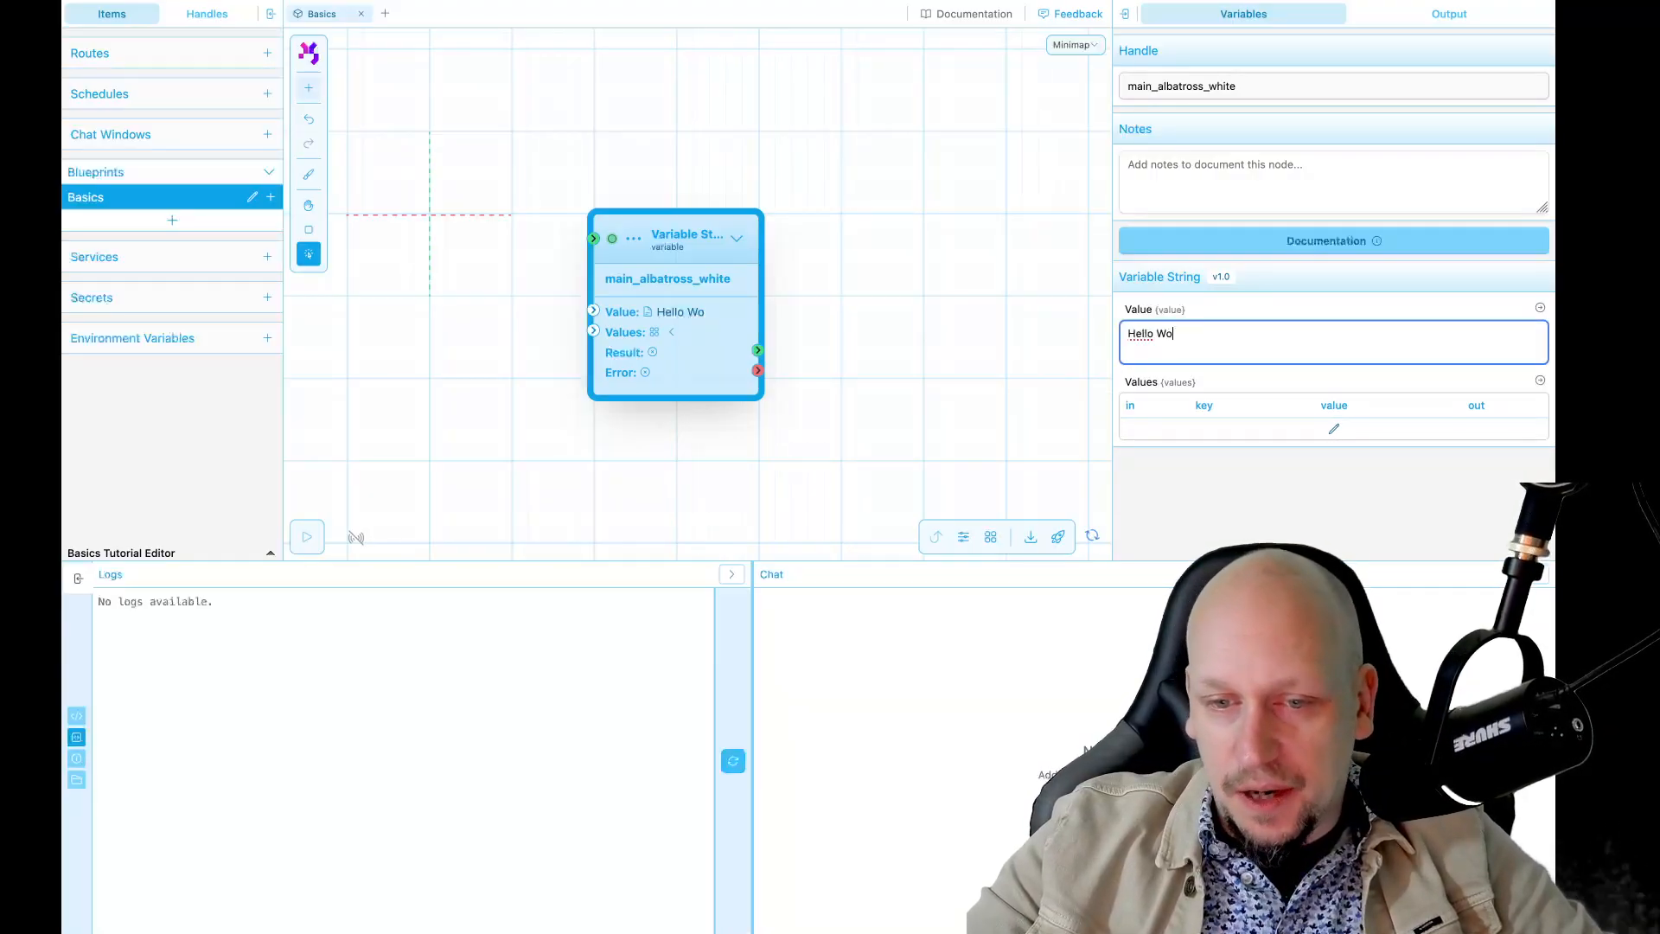
pyautogui.write('rlf')
pyautogui.write('d!')
pyautogui.click(970, 257)
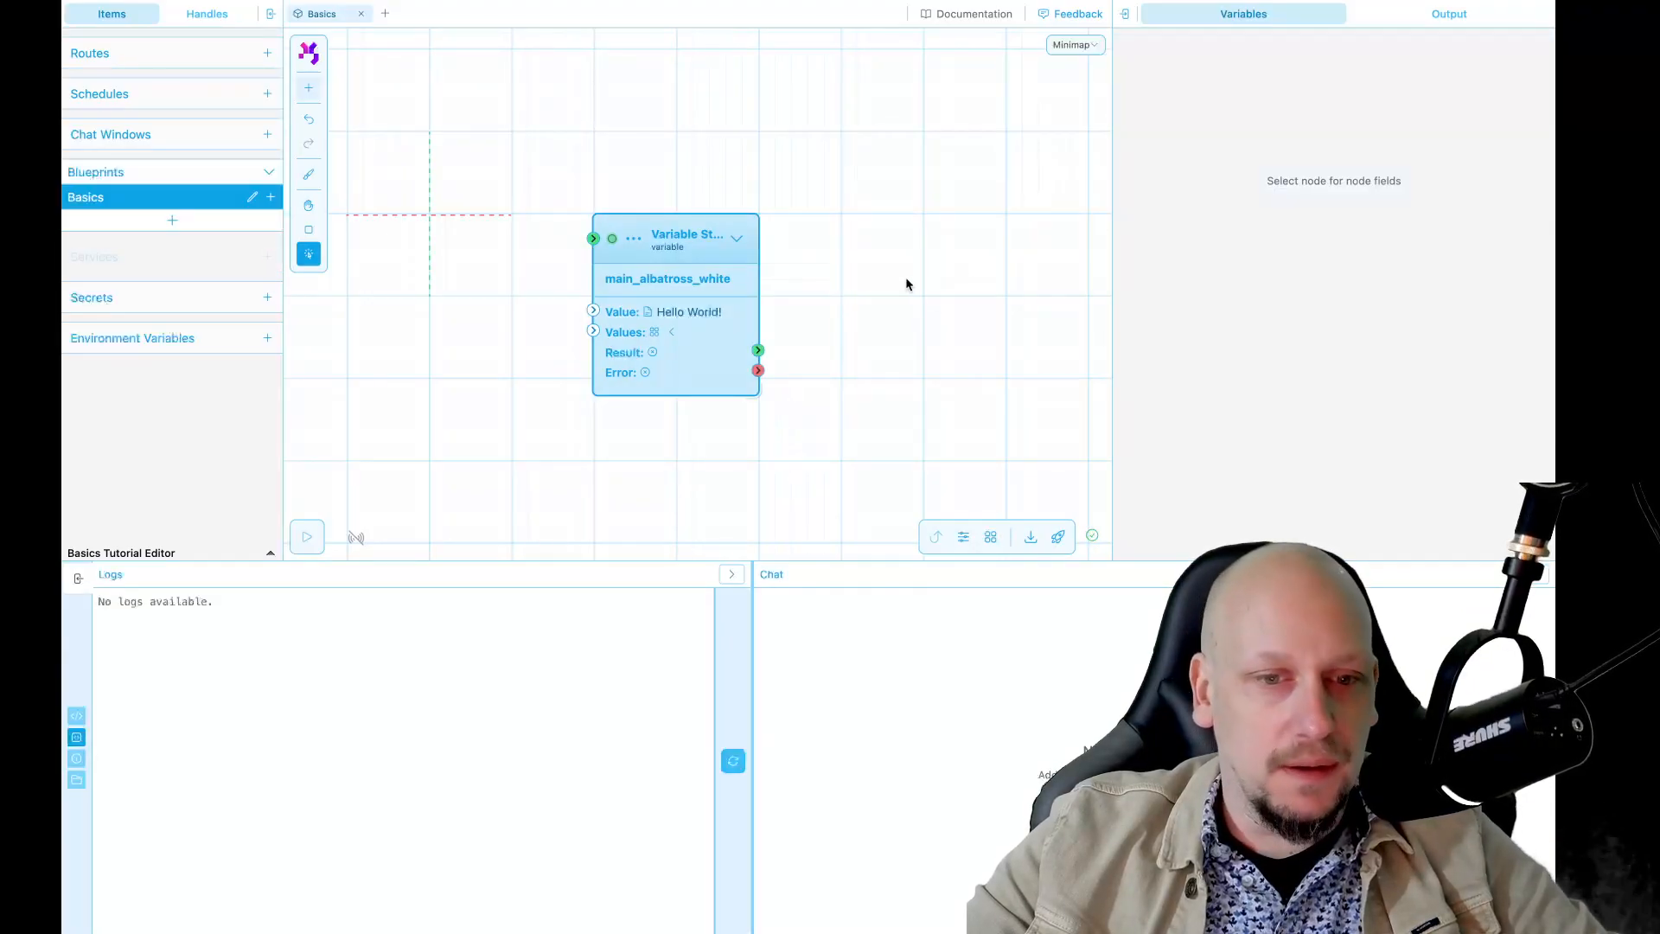
# - Add a Play node at the canvas origin, in front of the Variable String node
pyautogui.scroll(-2, 910, 277)
pyautogui.press('space')
pyautogui.moveTo(872, 291); pyautogui.dragTo(926, 291)
pyautogui.moveTo(739, 307); pyautogui.dragTo(811, 305)
pyautogui.click(830, 199)
pyautogui.press('space')
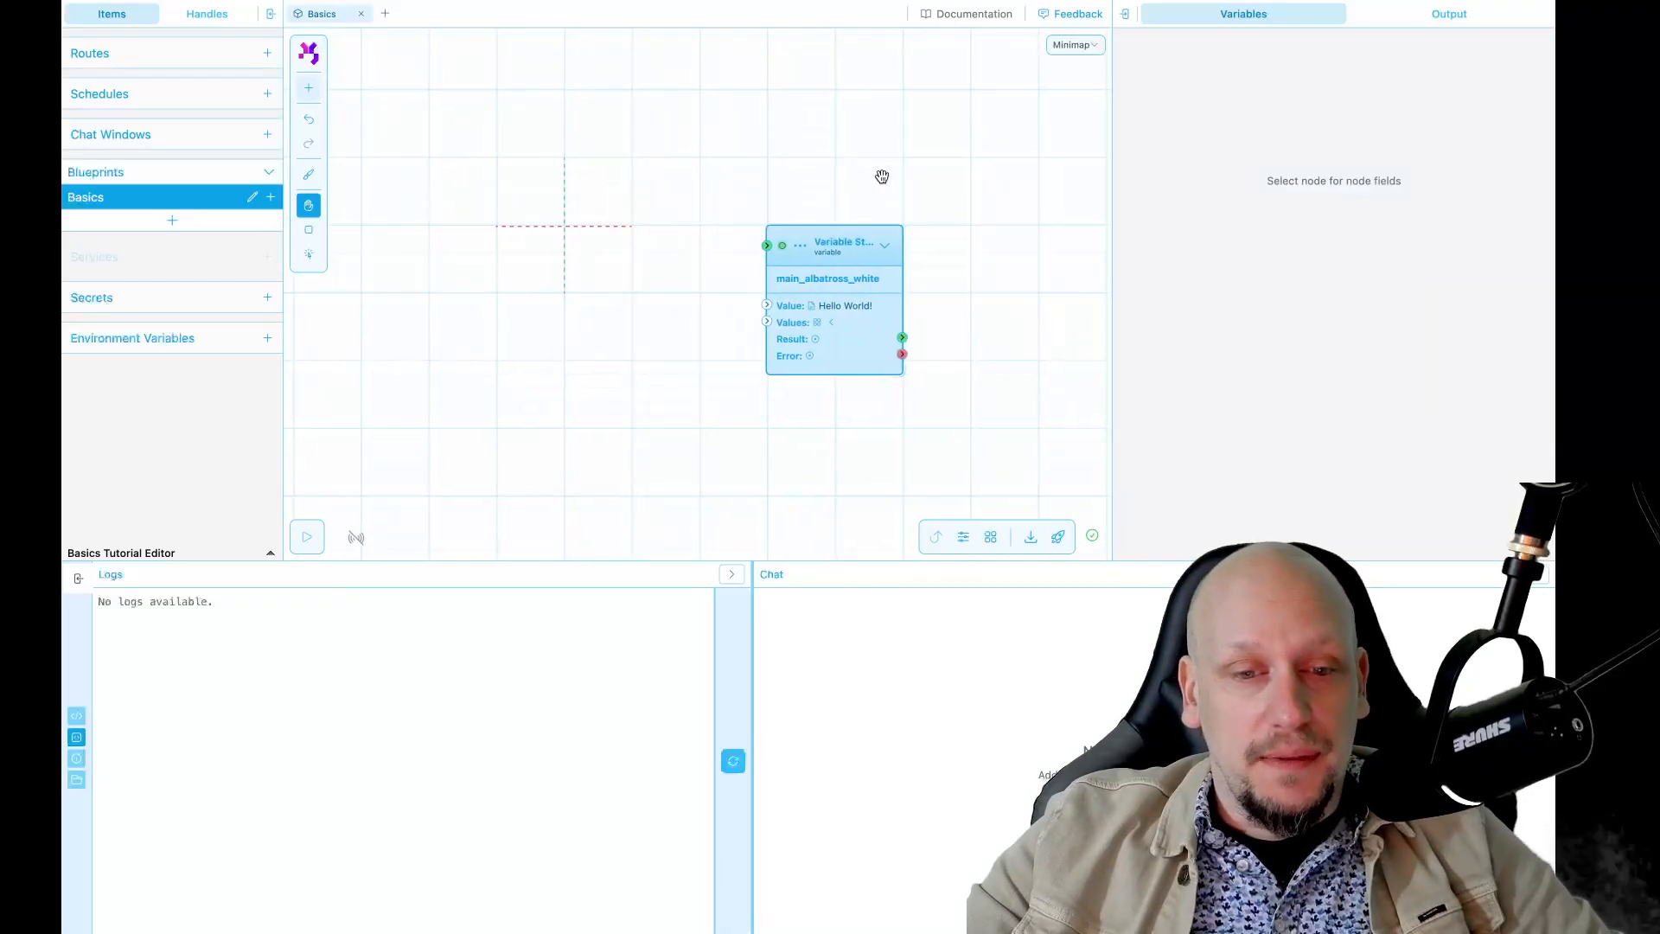
pyautogui.moveTo(897, 174); pyautogui.dragTo(809, 181)
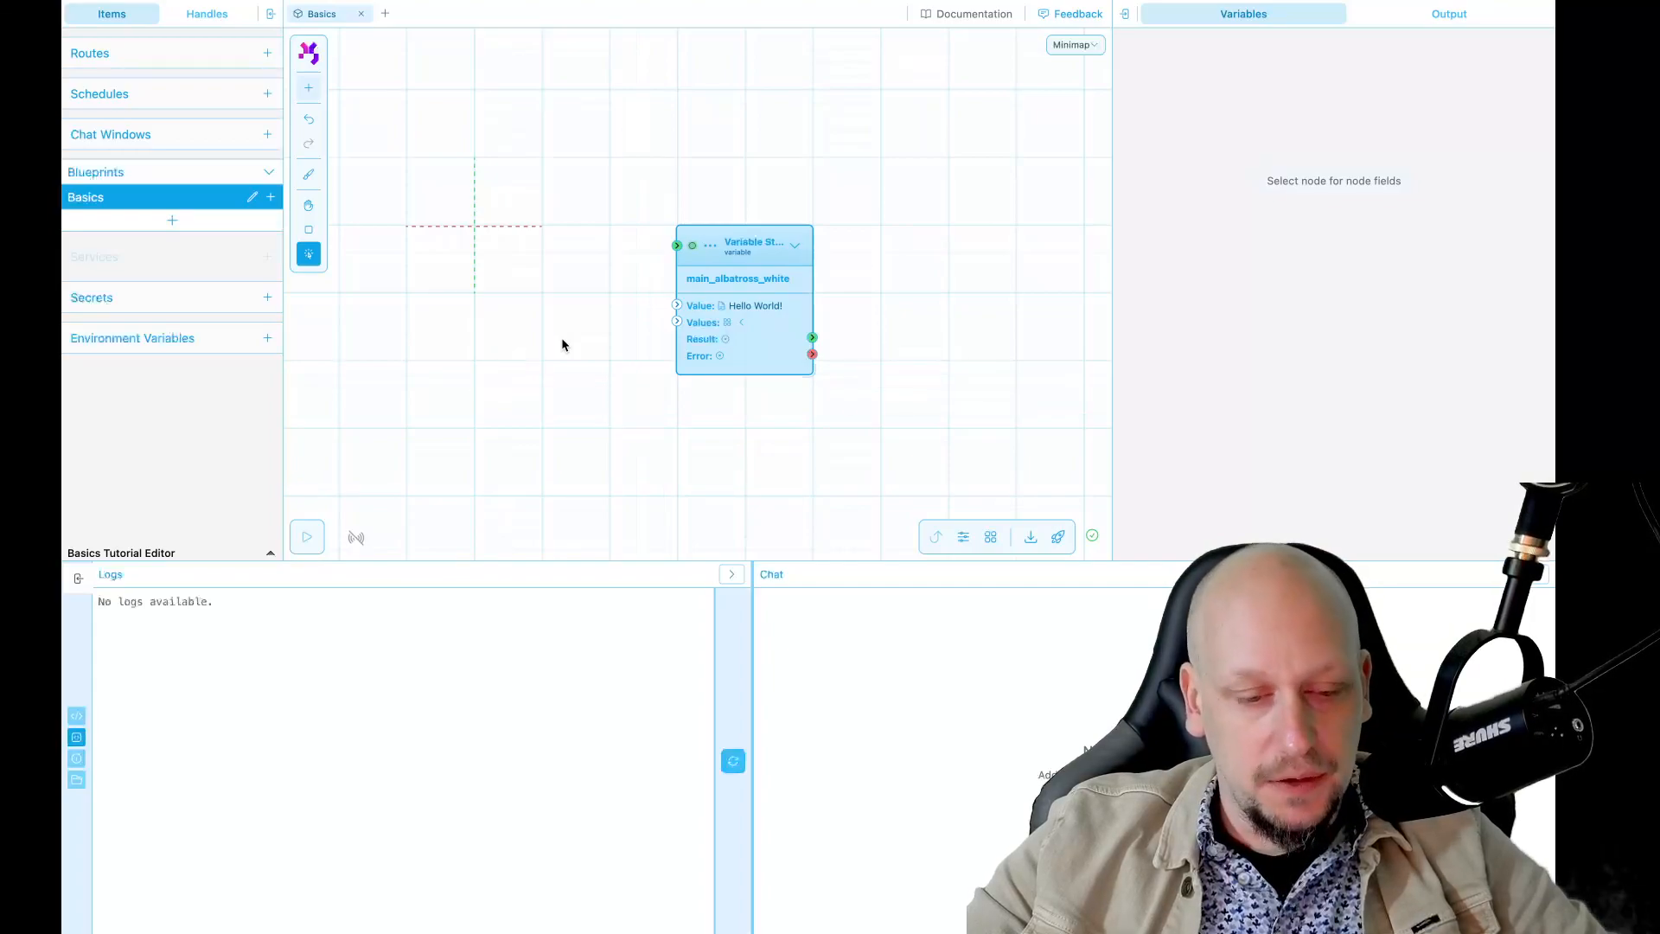
pyautogui.hotkey('shift', 'a')
pyautogui.write('play')
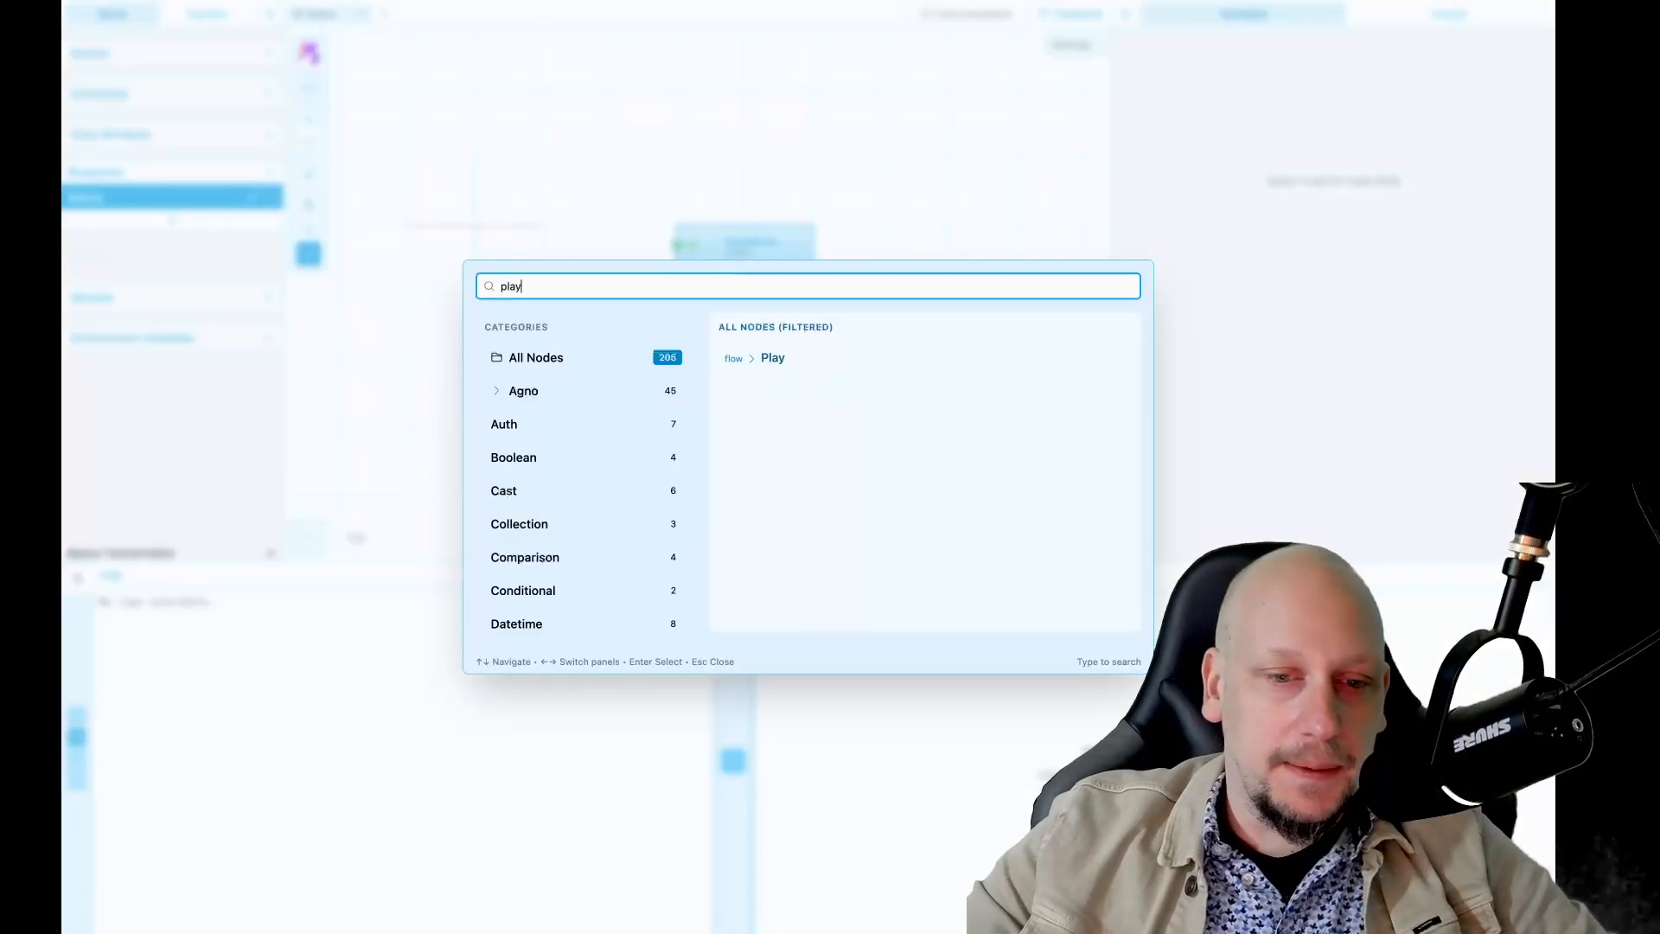
pyautogui.press('Right')
pyautogui.press('Return')
pyautogui.click(469, 226)
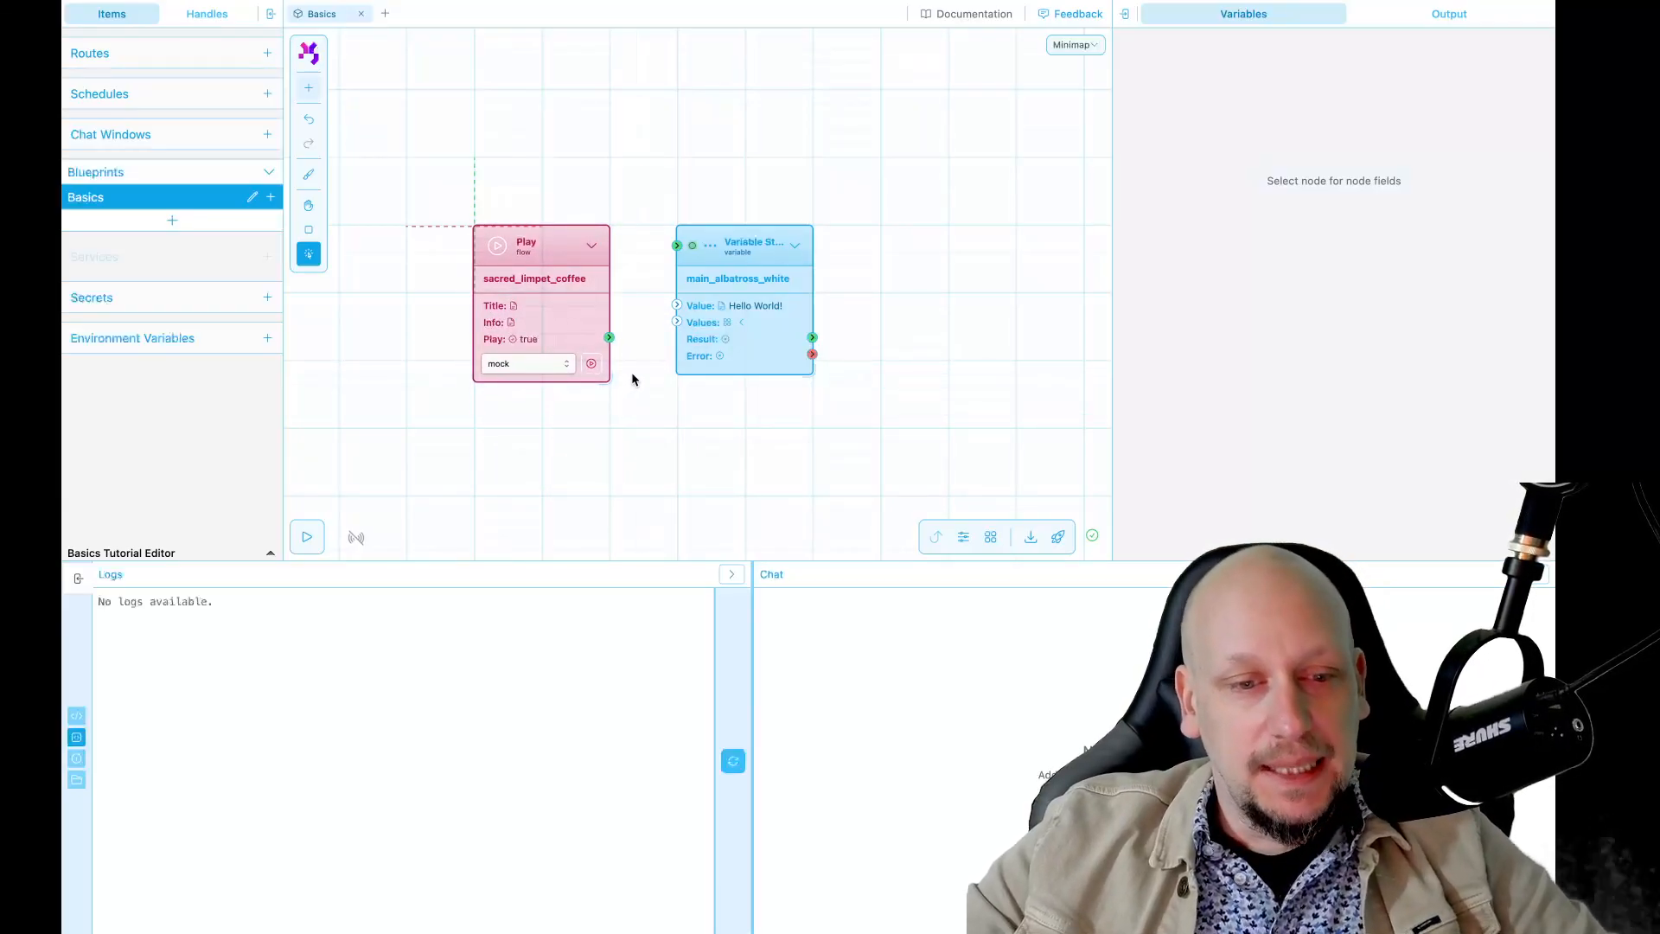
# - Connect the Play node's Play output to the Variable String node's flow input and run the blueprint
pyautogui.scroll(2, 628, 331)
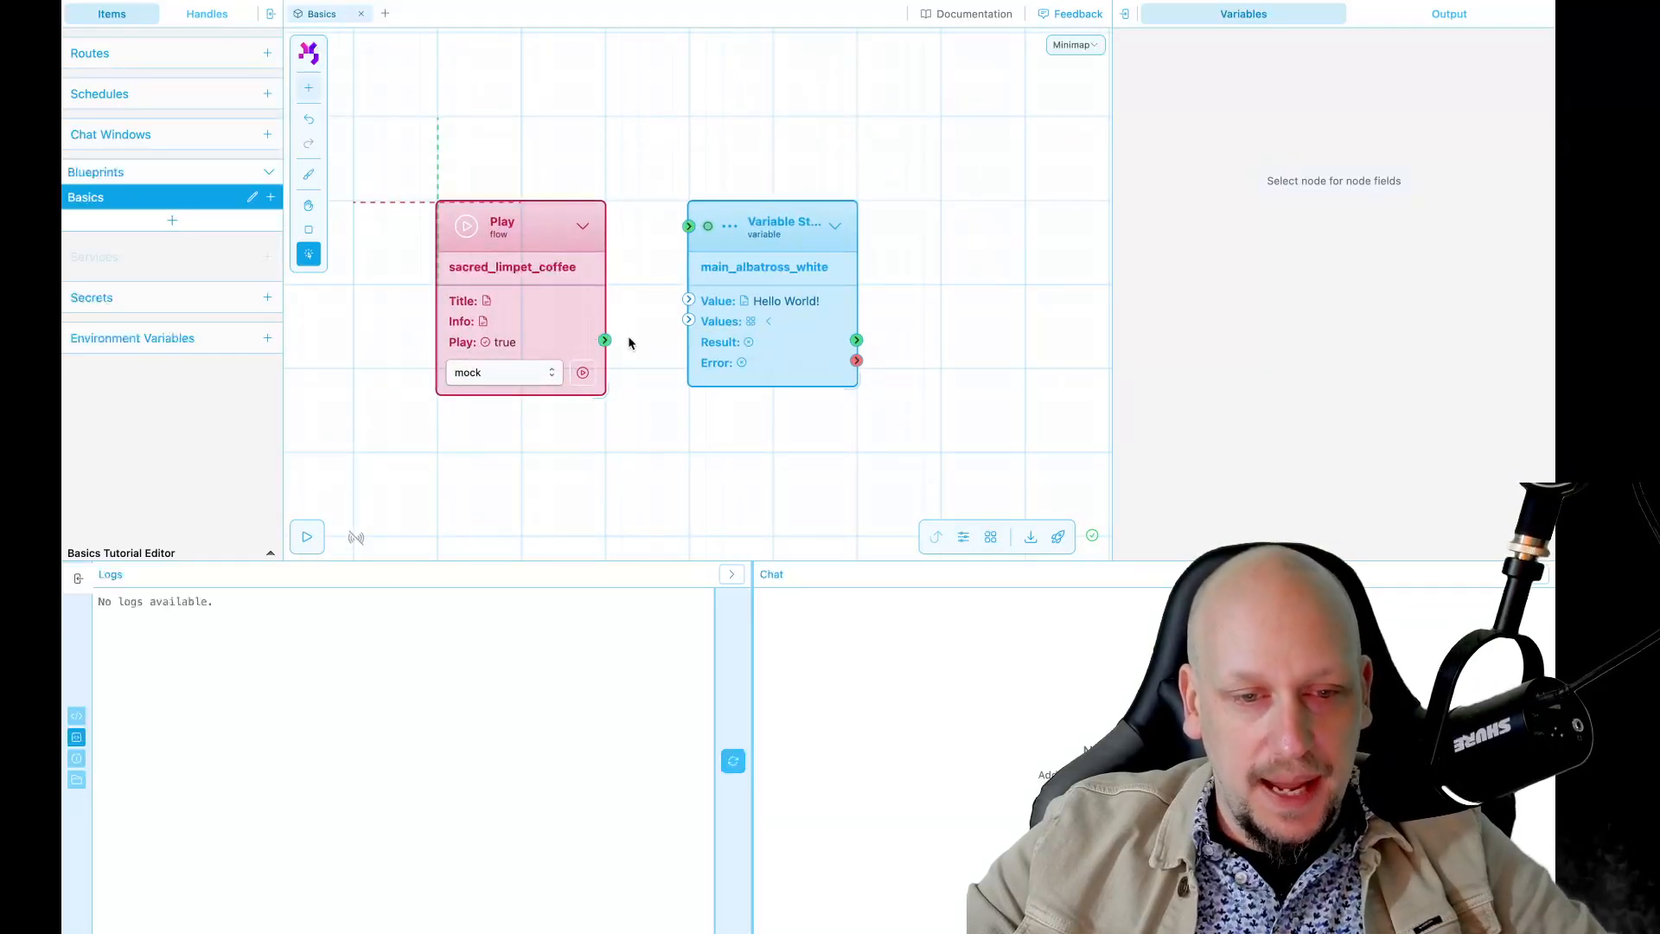
pyautogui.moveTo(604, 340); pyautogui.dragTo(686, 229)
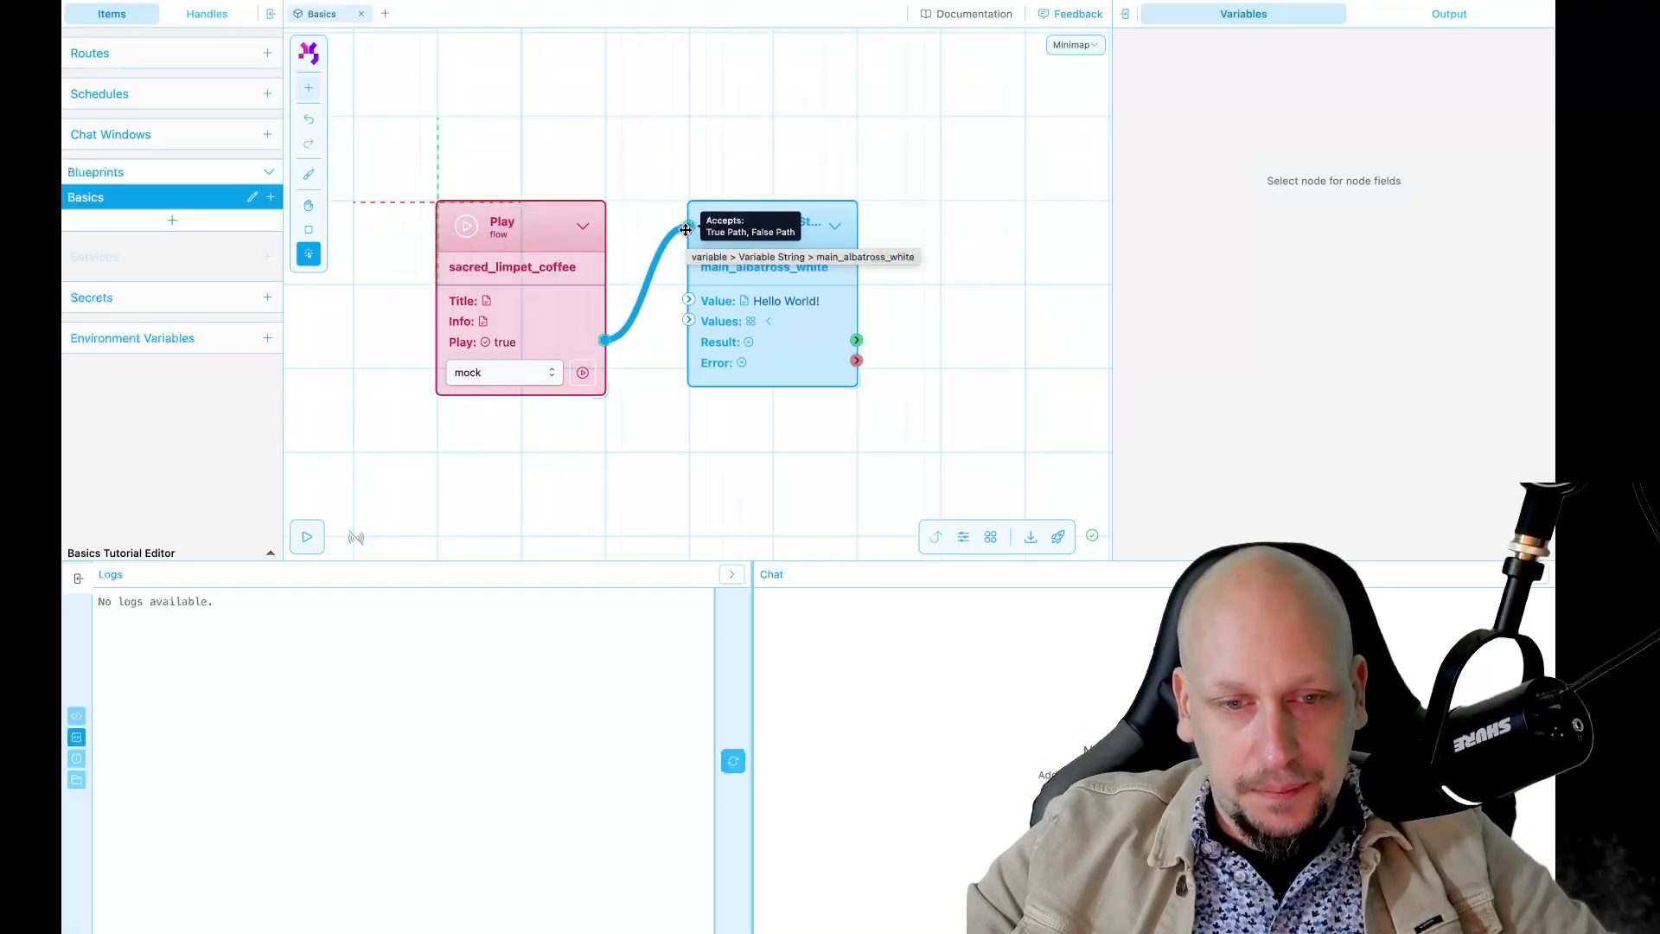
pyautogui.click(304, 535)
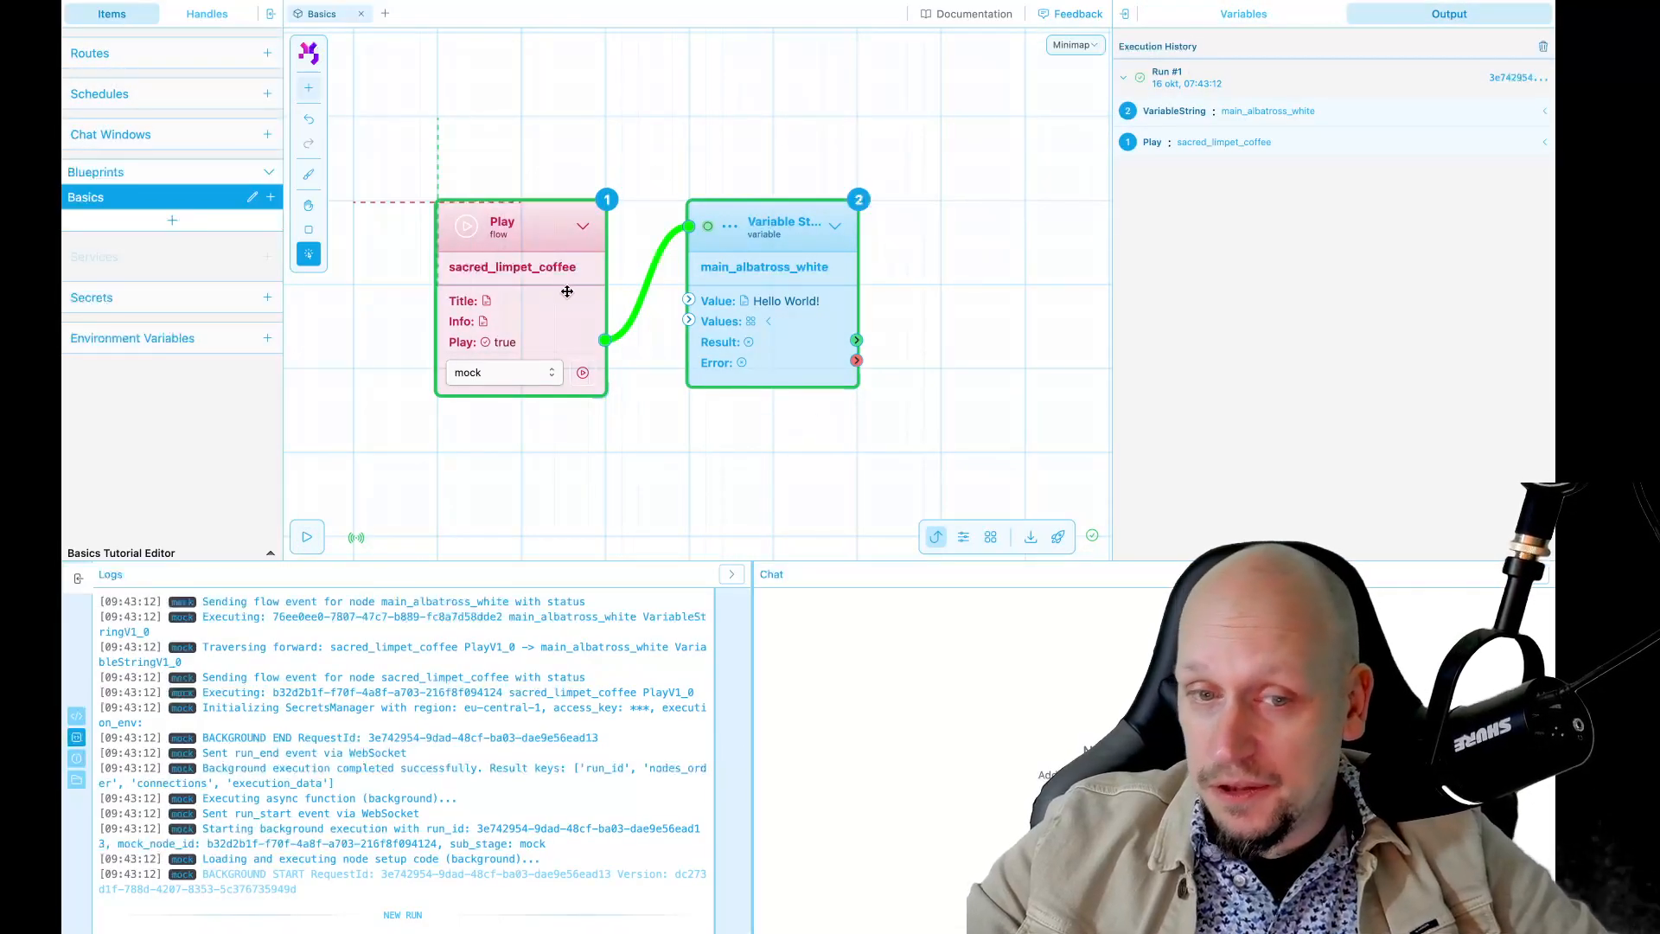
# - Examine the execution results of the Play and Variable String nodes in the first run, and close the run details
pyautogui.press('space')
pyautogui.moveTo(707, 465); pyautogui.dragTo(787, 452)
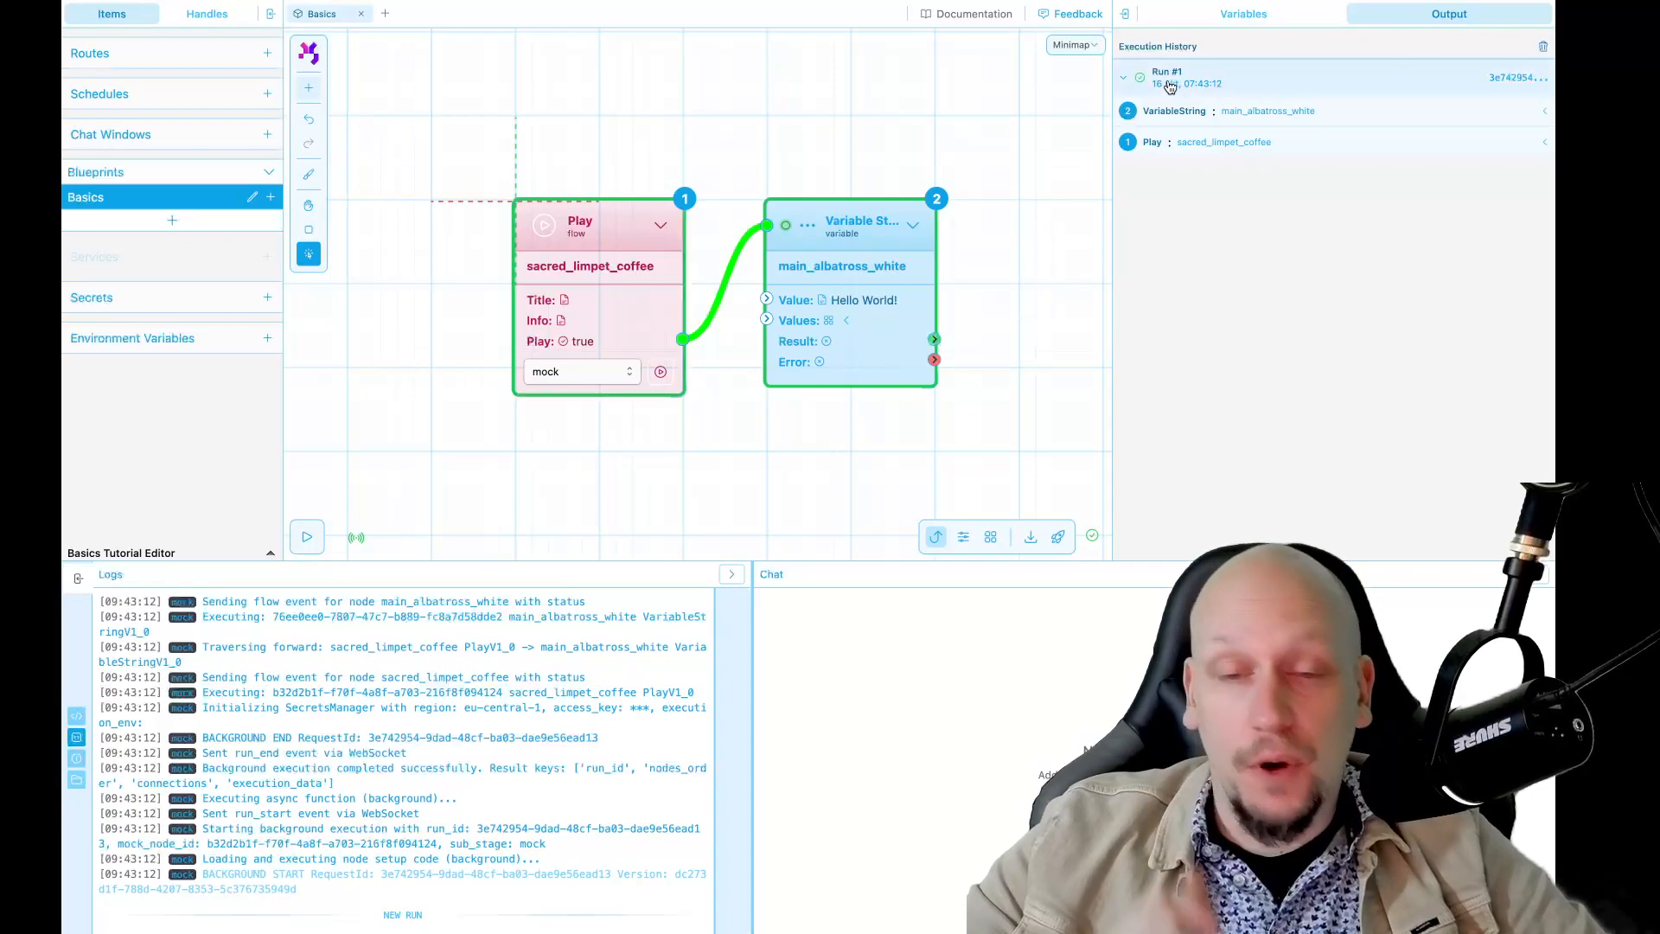
pyautogui.click(1158, 147)
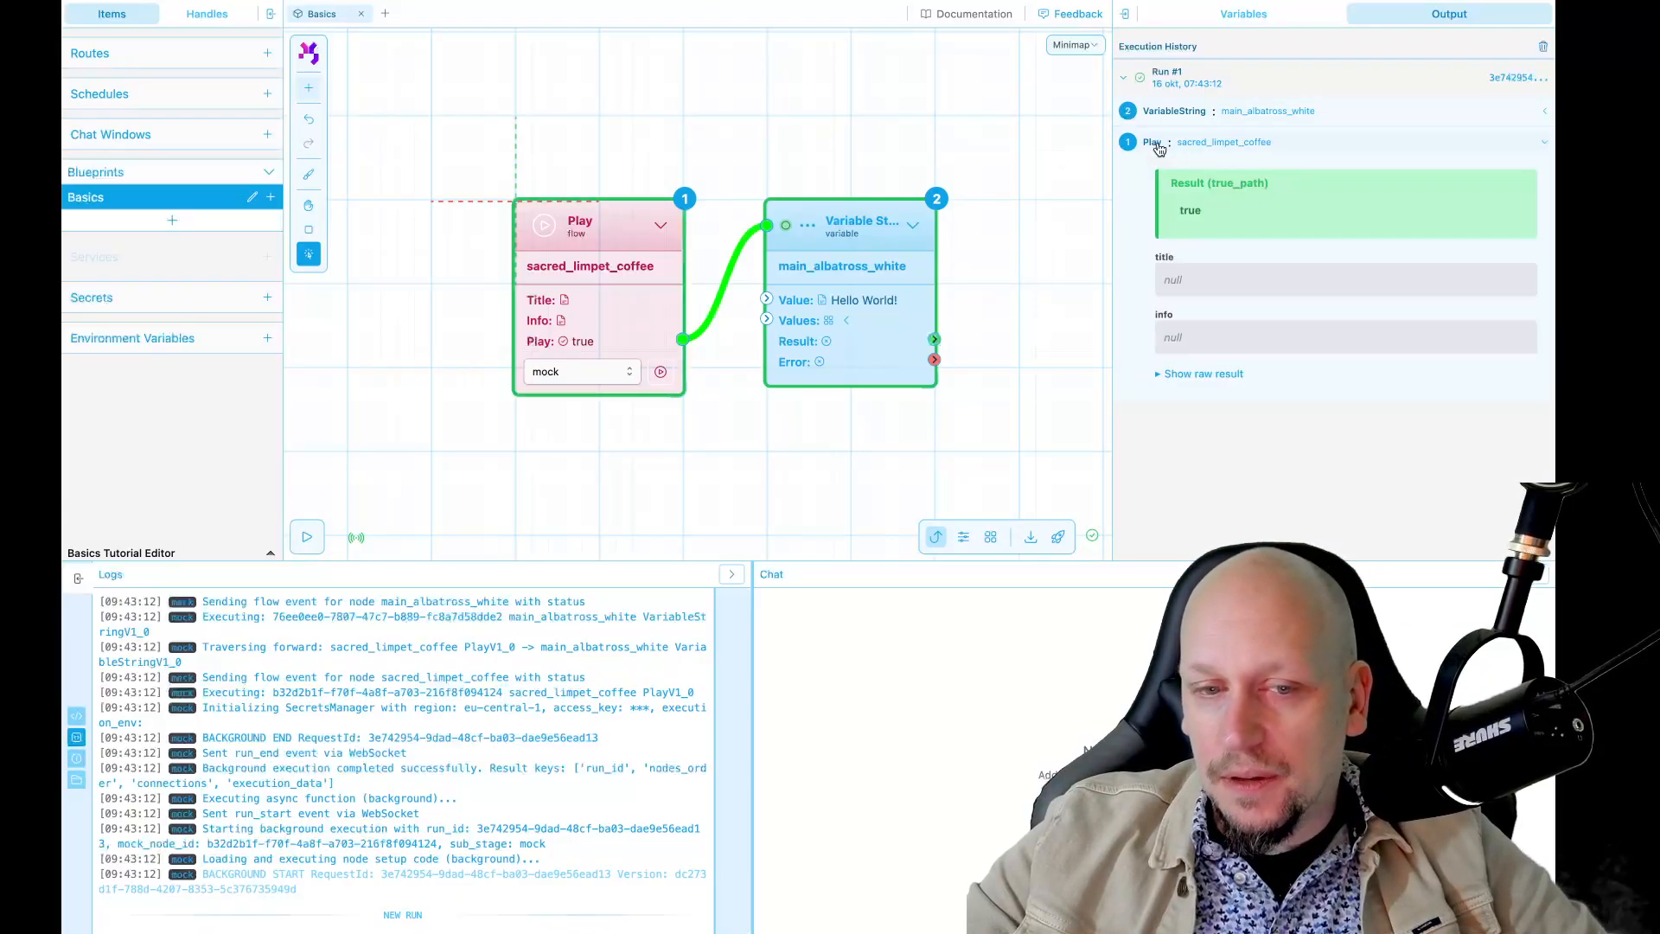
pyautogui.click(1159, 147)
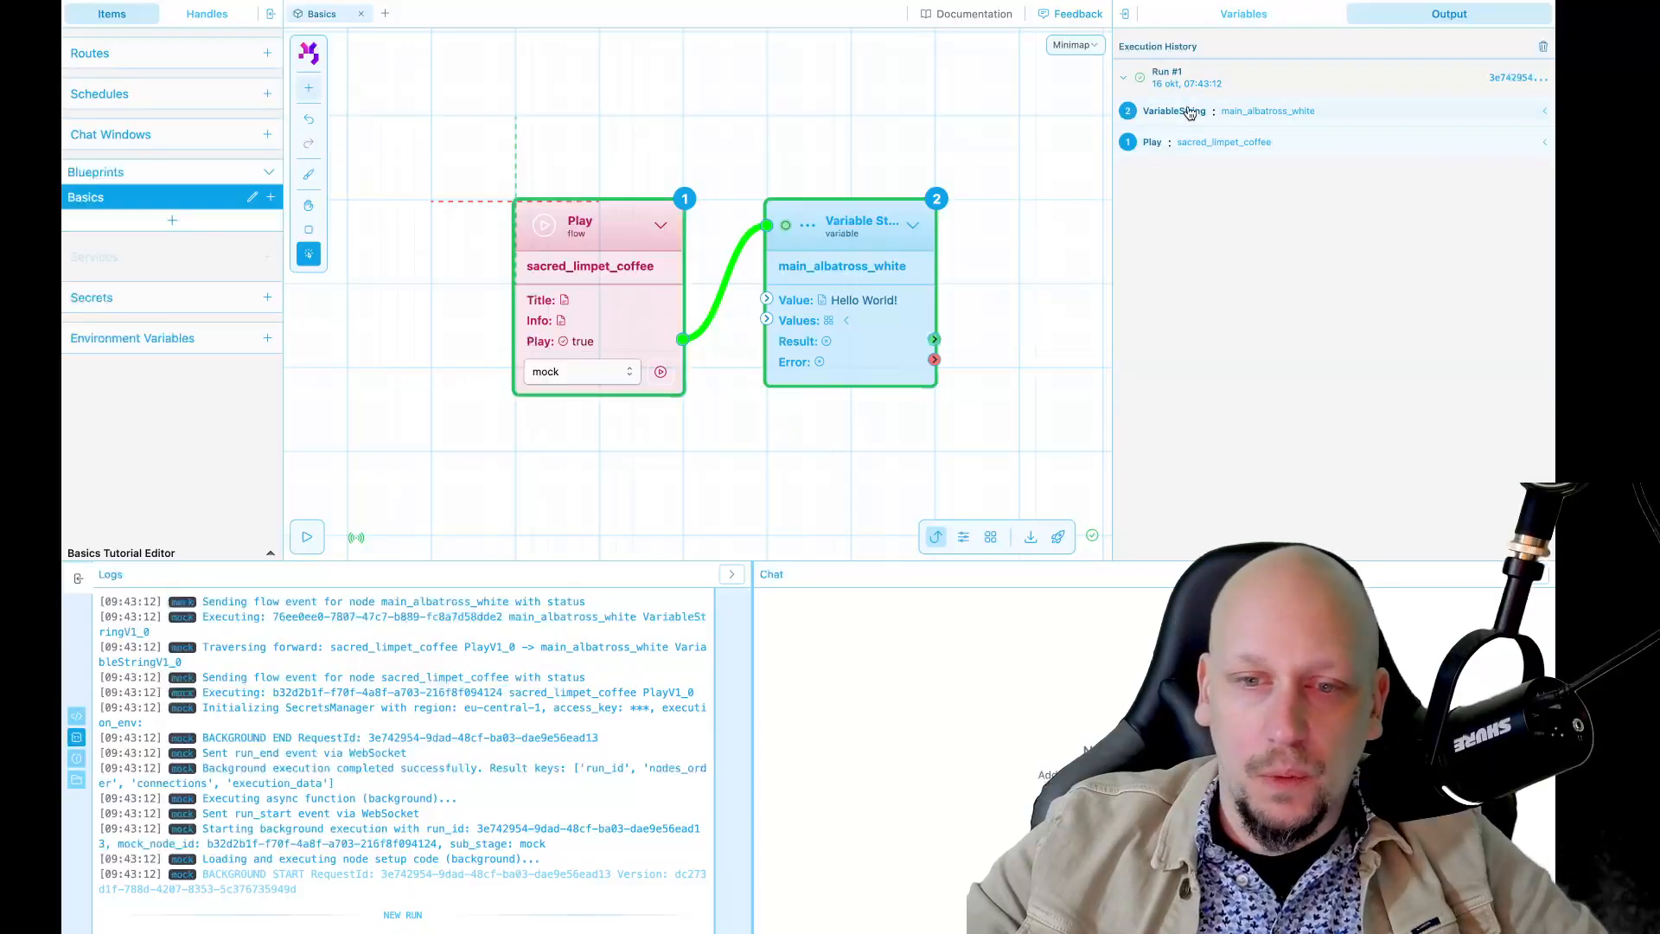
pyautogui.click(1190, 112)
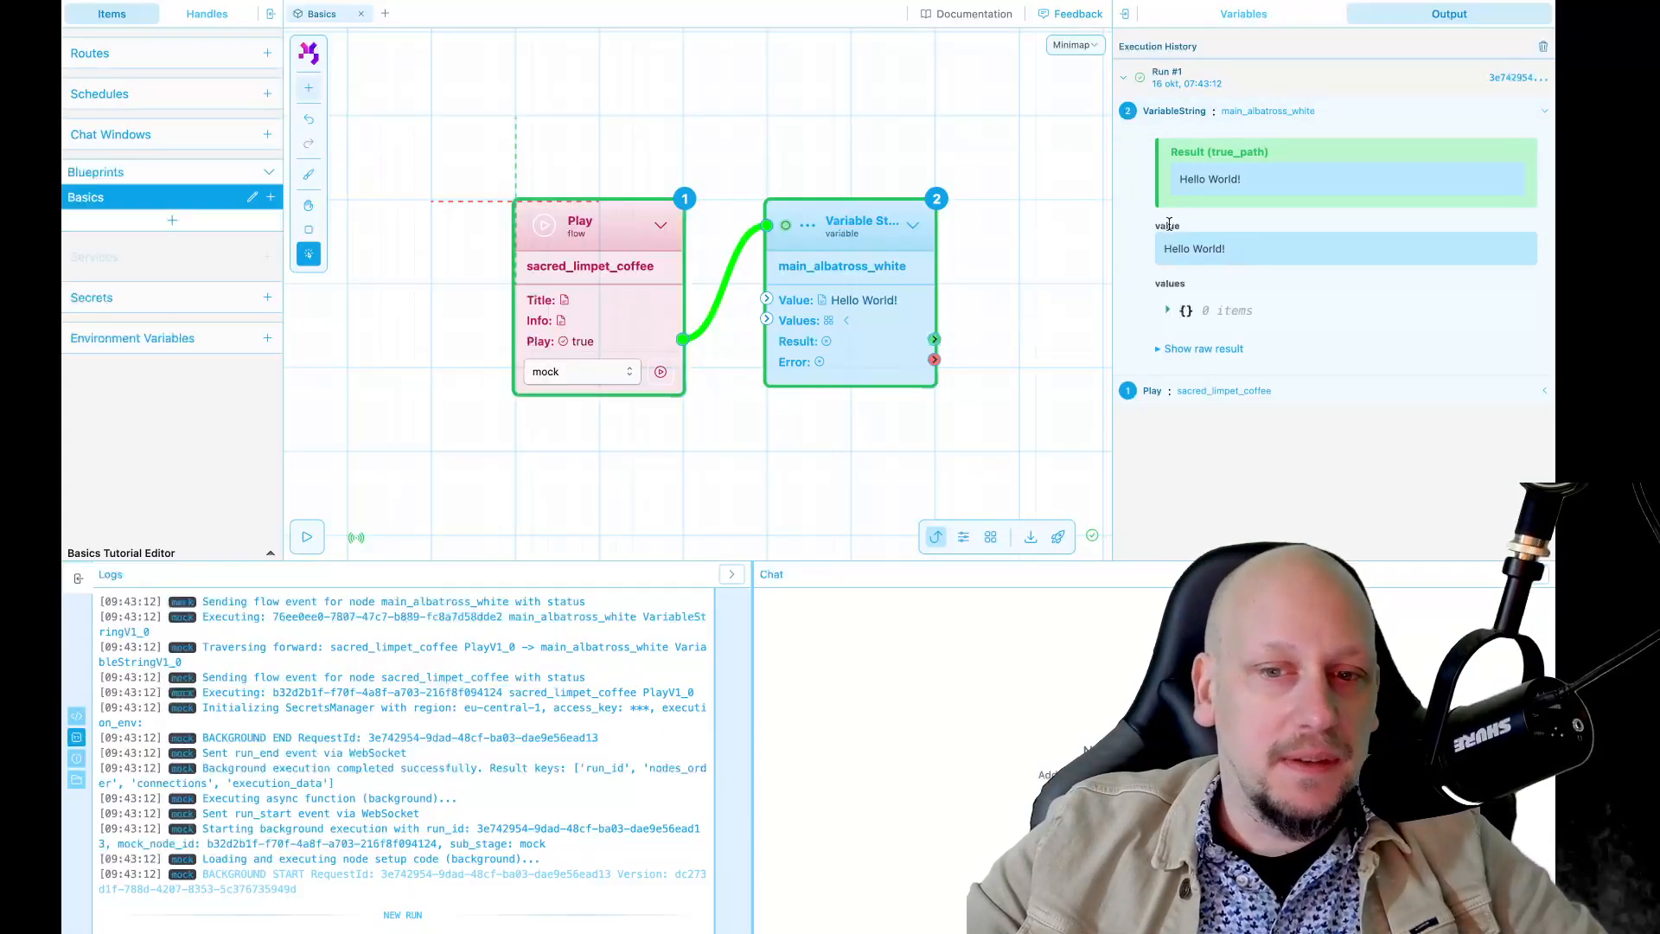
pyautogui.moveTo(1178, 179); pyautogui.dragTo(1268, 183)
pyautogui.click(1203, 177)
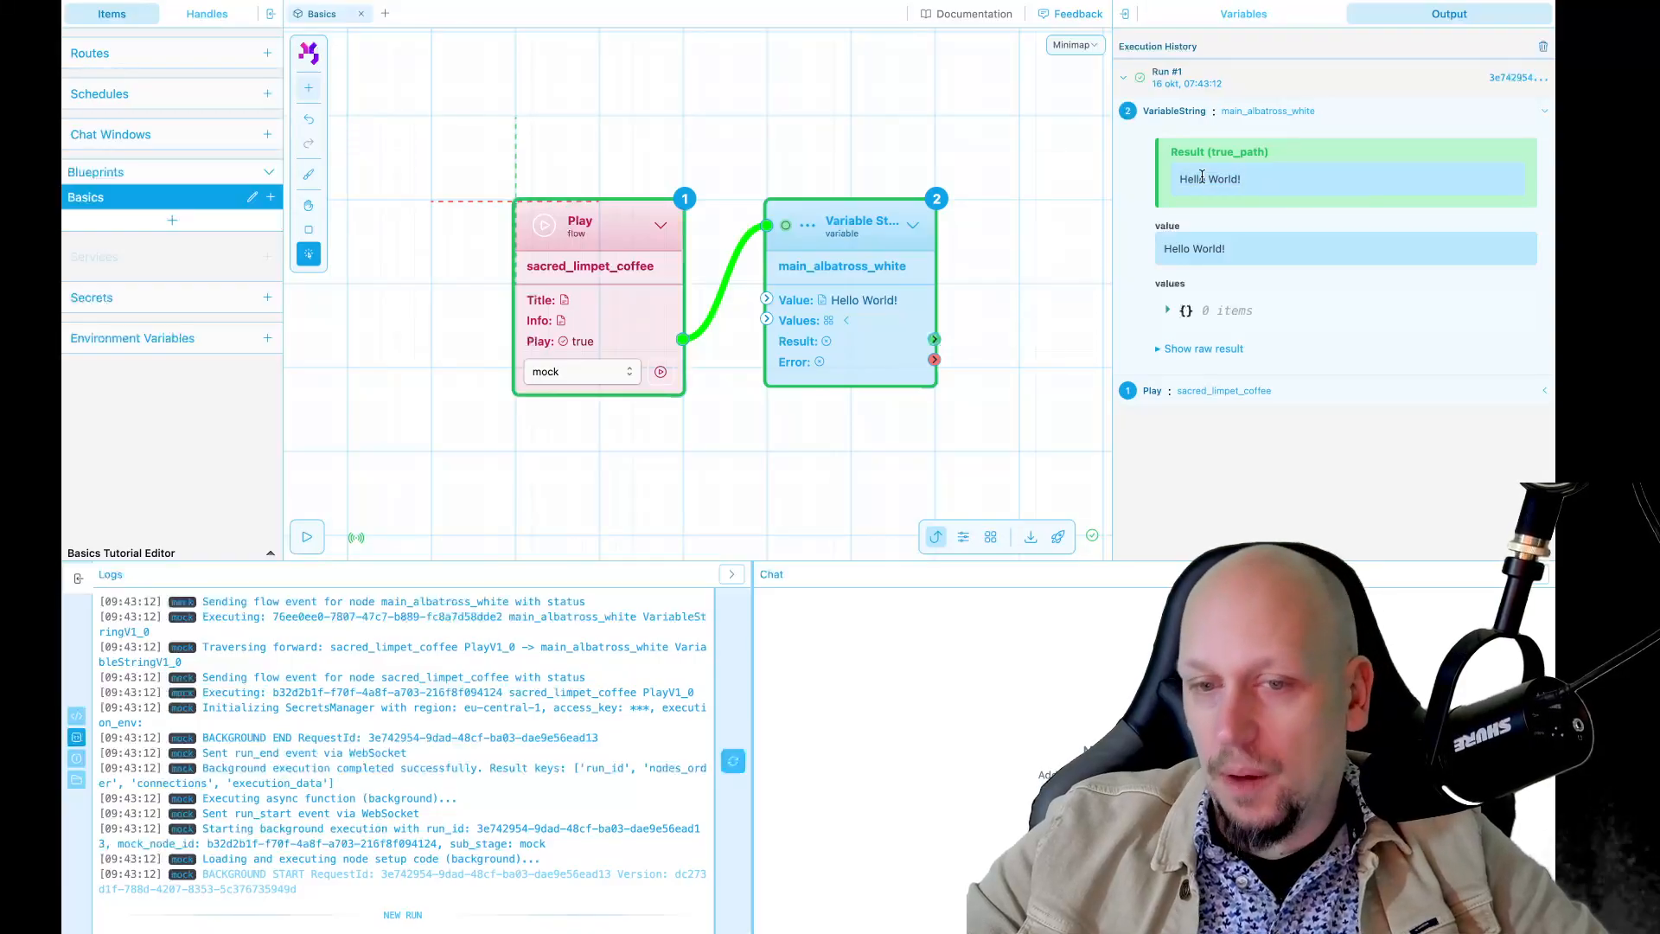
pyautogui.click(1169, 113)
pyautogui.press('space')
pyautogui.moveTo(1024, 310); pyautogui.dragTo(895, 317)
pyautogui.scroll(-2, 899, 313)
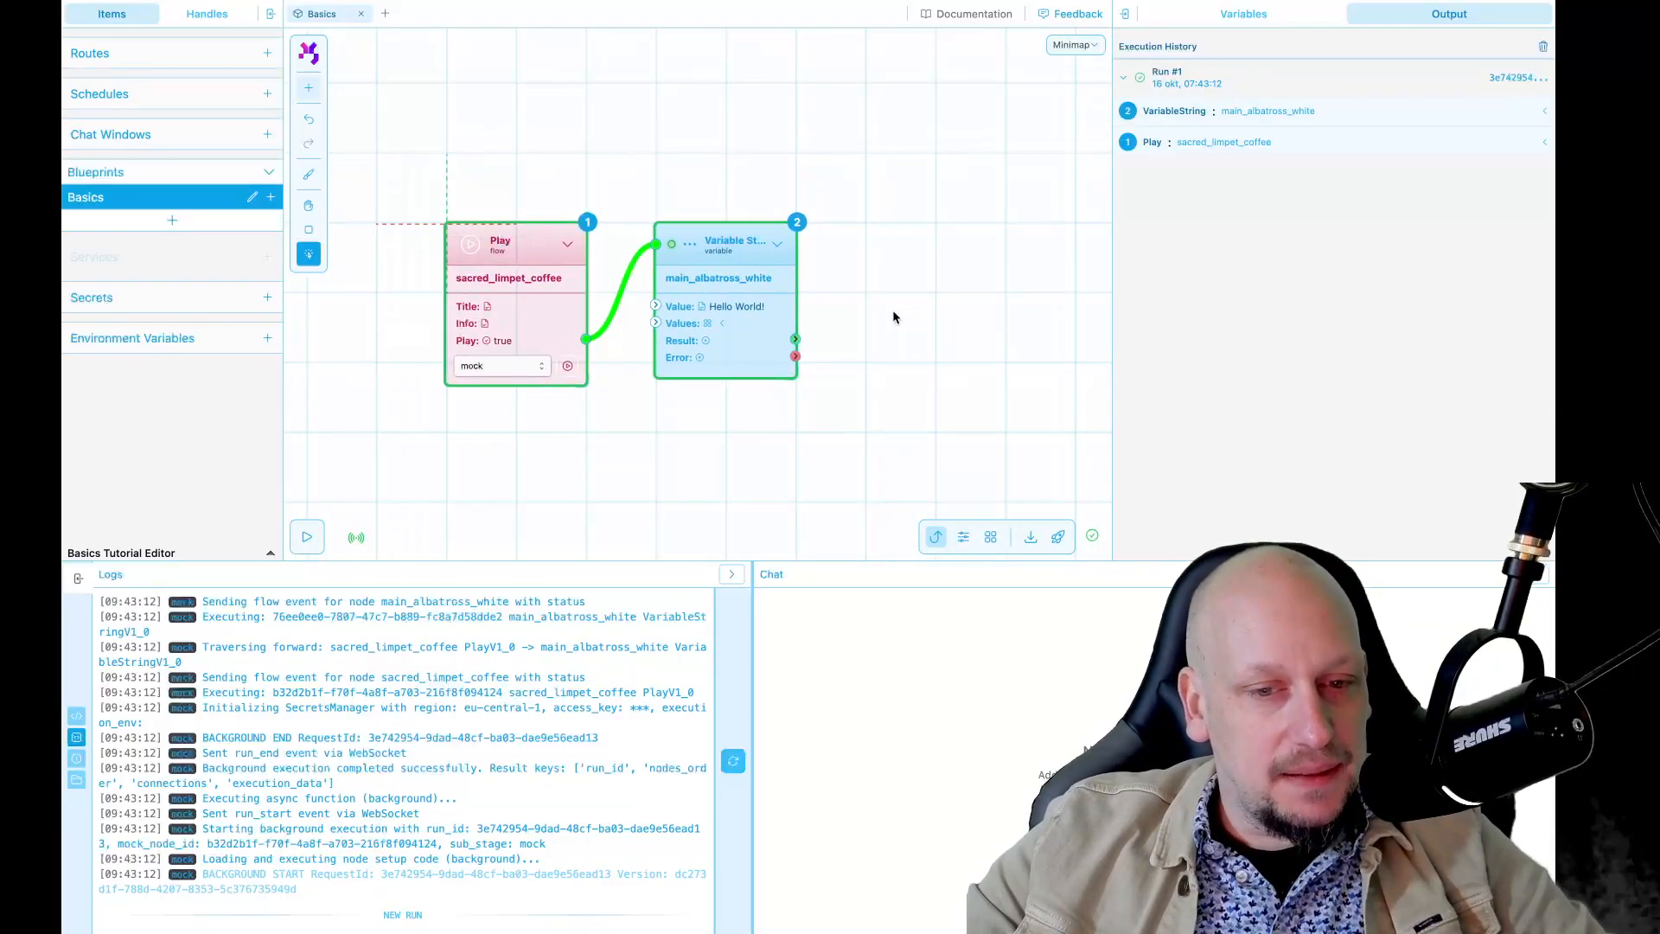
pyautogui.click(893, 311)
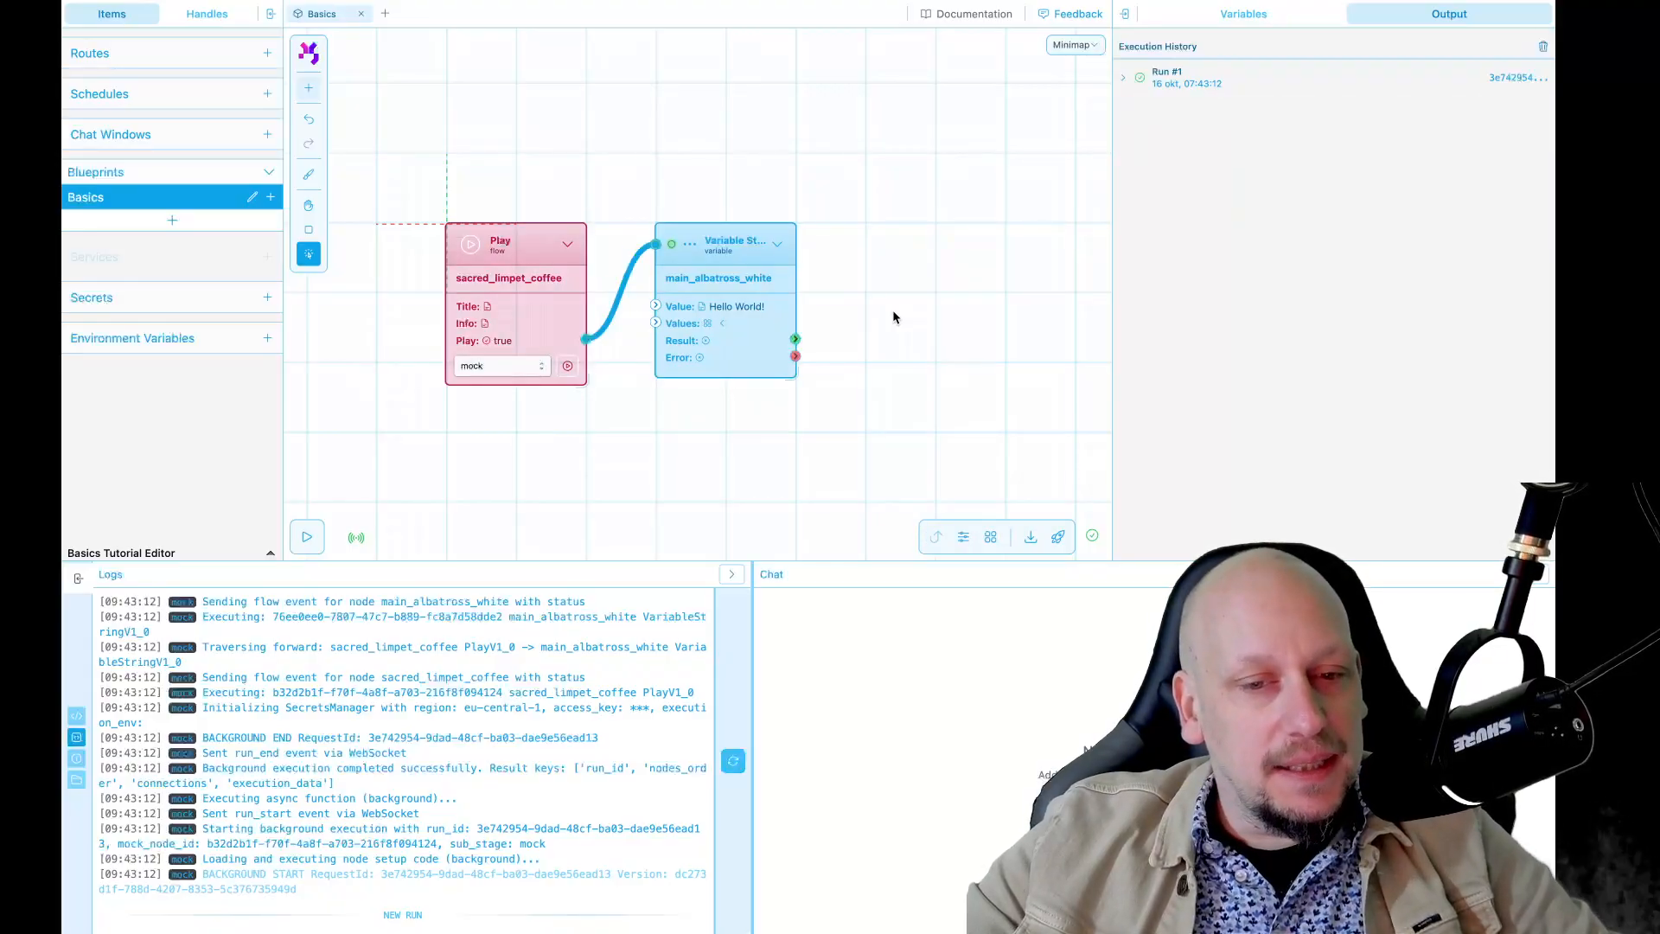
# - Move the Variable String node further away from the Play node to widen the gap between them
pyautogui.moveTo(711, 301); pyautogui.dragTo(851, 301)
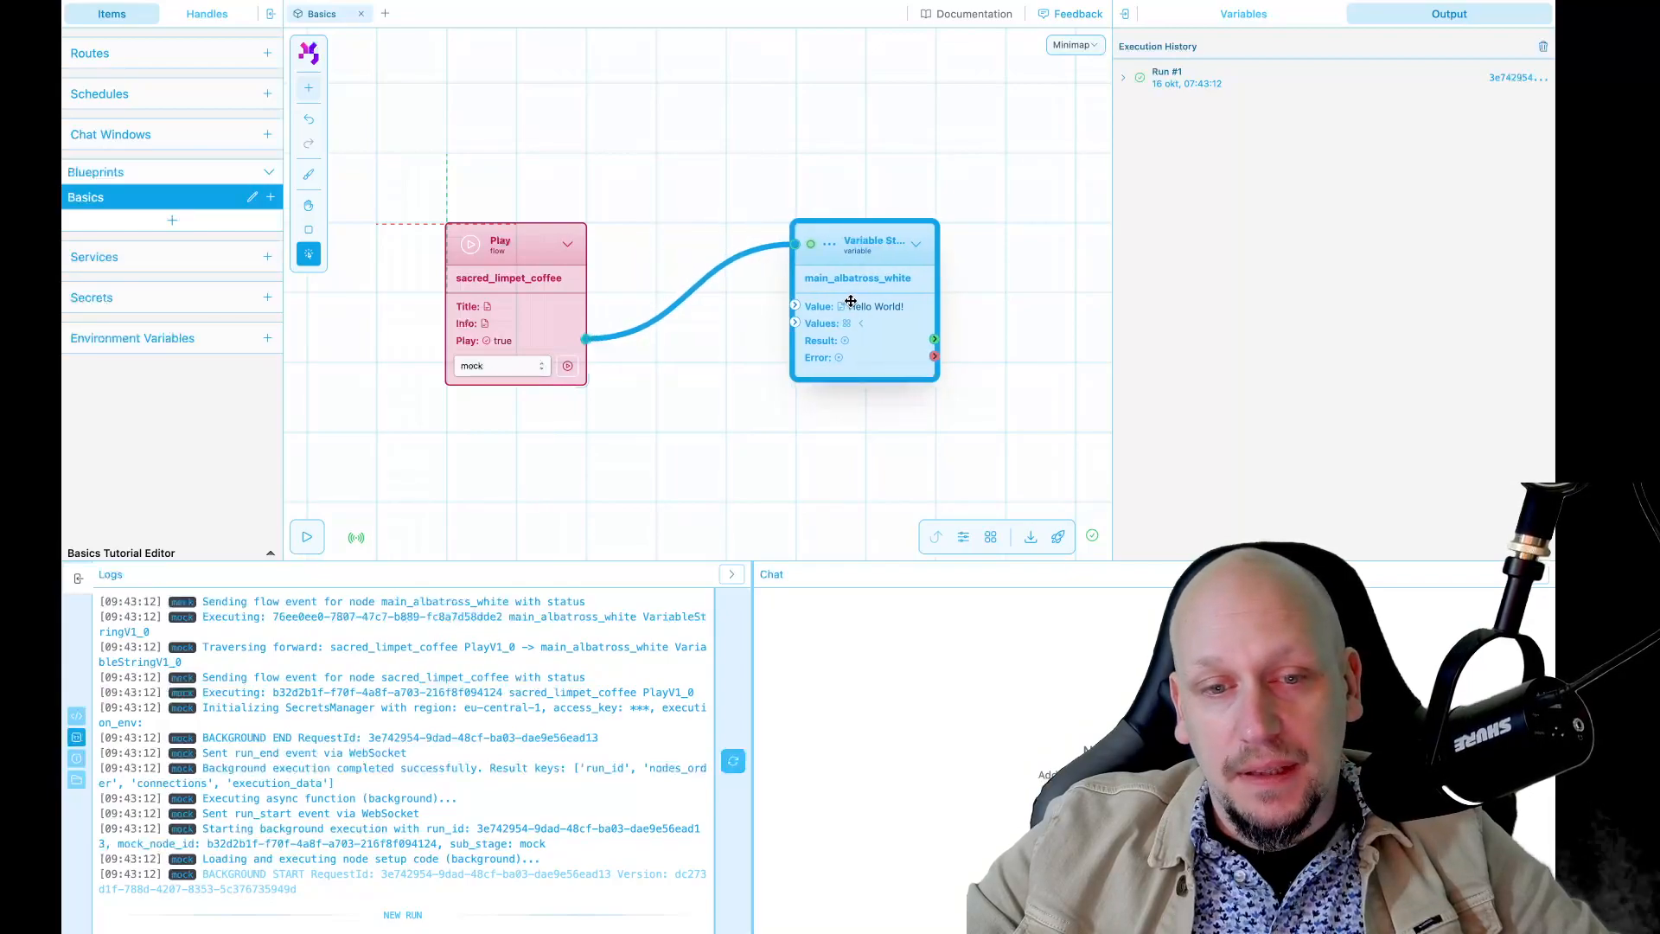
pyautogui.click(742, 365)
pyautogui.click(852, 350)
# - Add a Log Info node and place it just after the Variable String node
pyautogui.scroll(4, 850, 350)
pyautogui.moveTo(1063, 389); pyautogui.dragTo(853, 389)
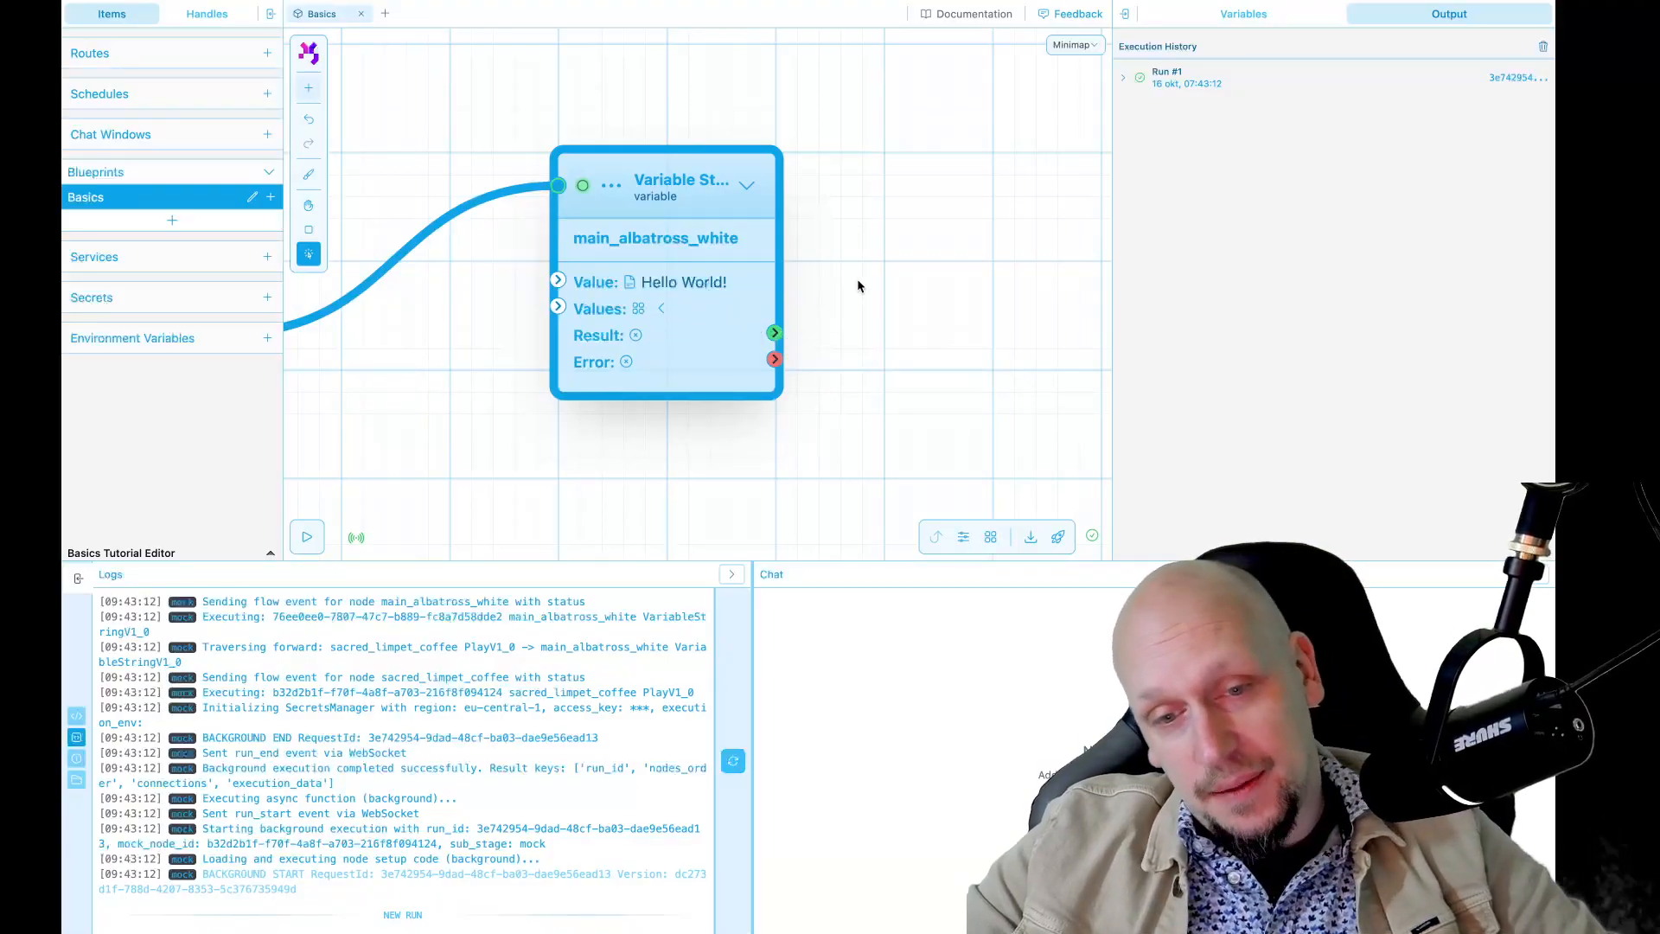
pyautogui.scroll(-2, 894, 344)
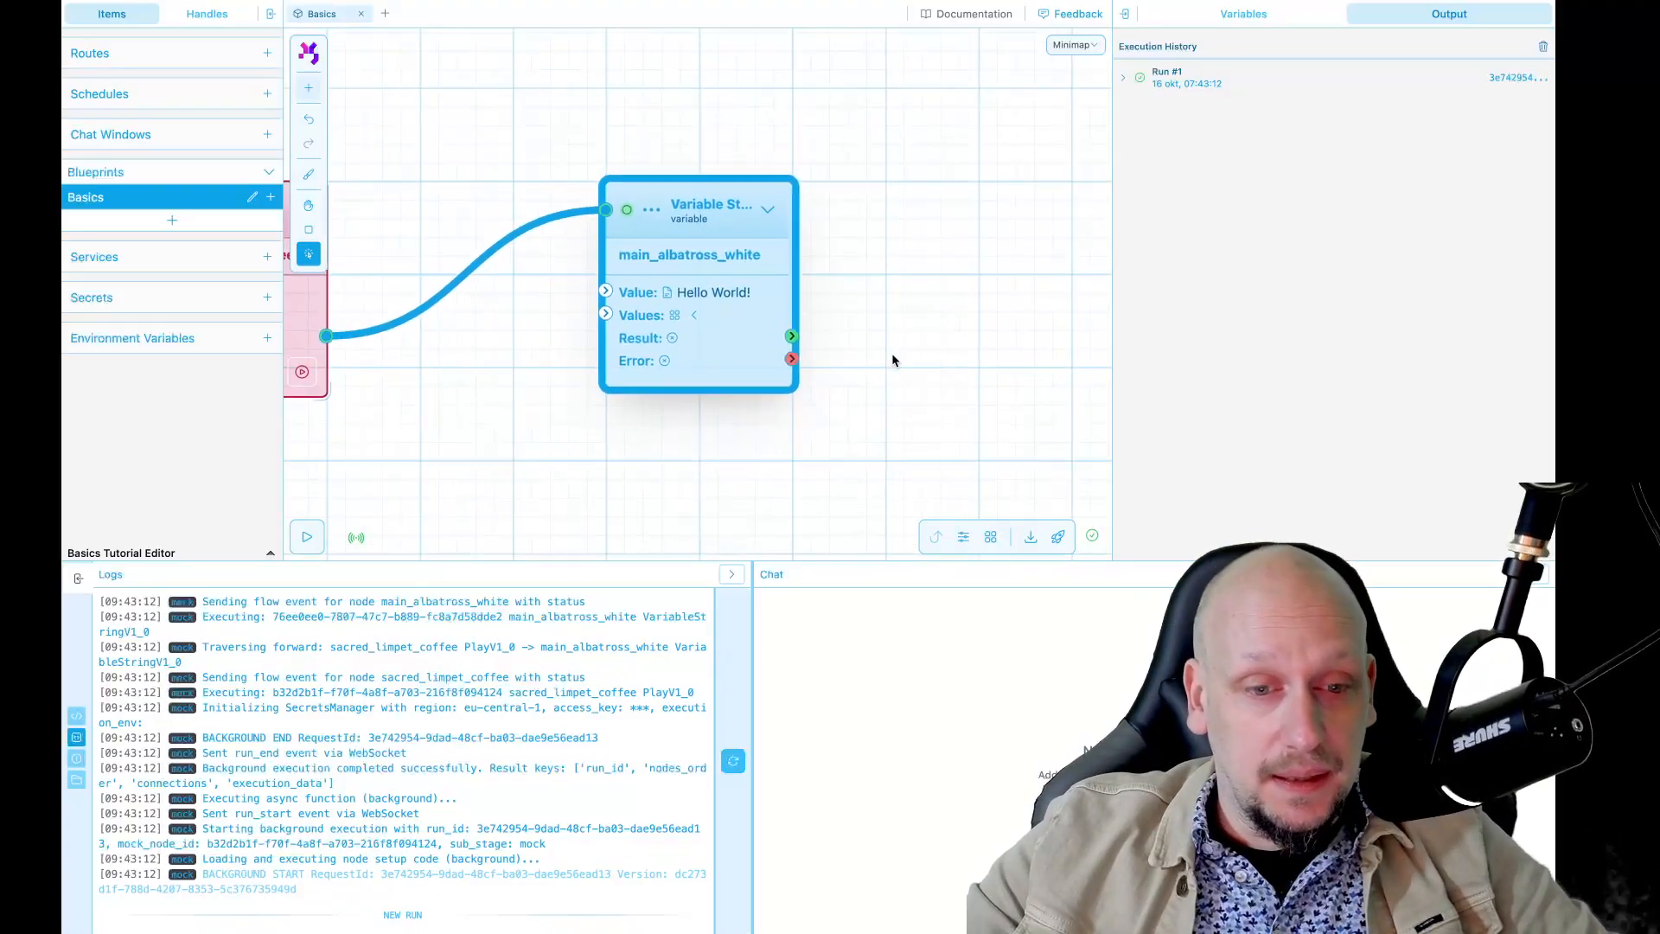
pyautogui.moveTo(911, 359); pyautogui.dragTo(770, 375)
pyautogui.scroll(-1, 797, 373)
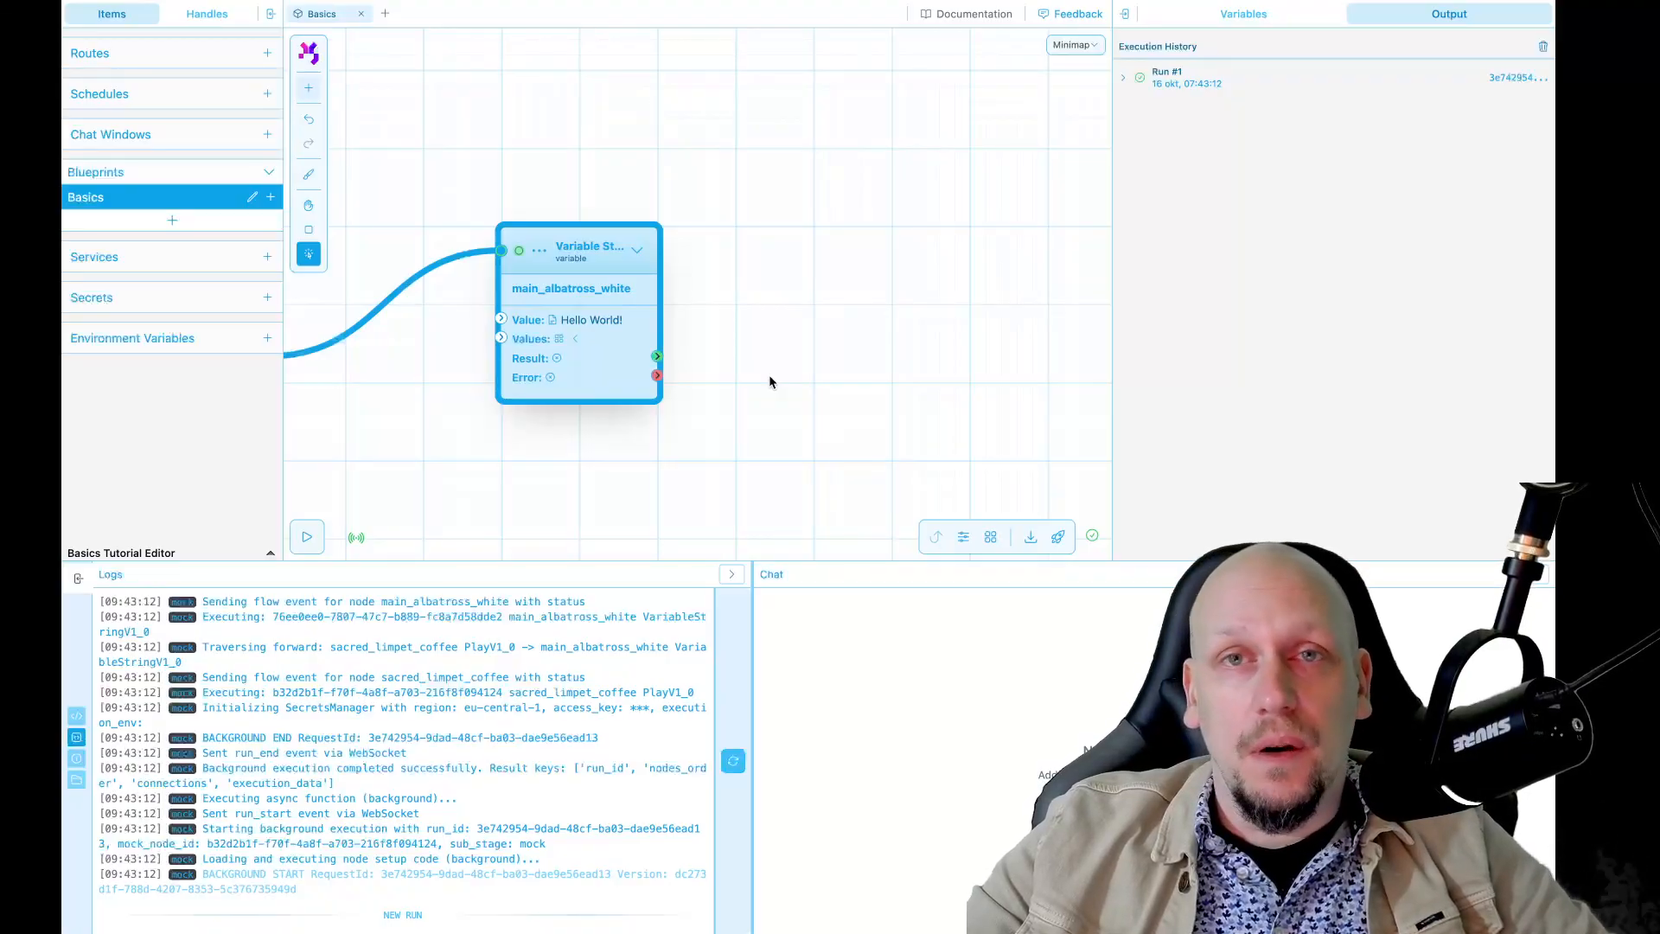
pyautogui.press('space')
pyautogui.write('log in')
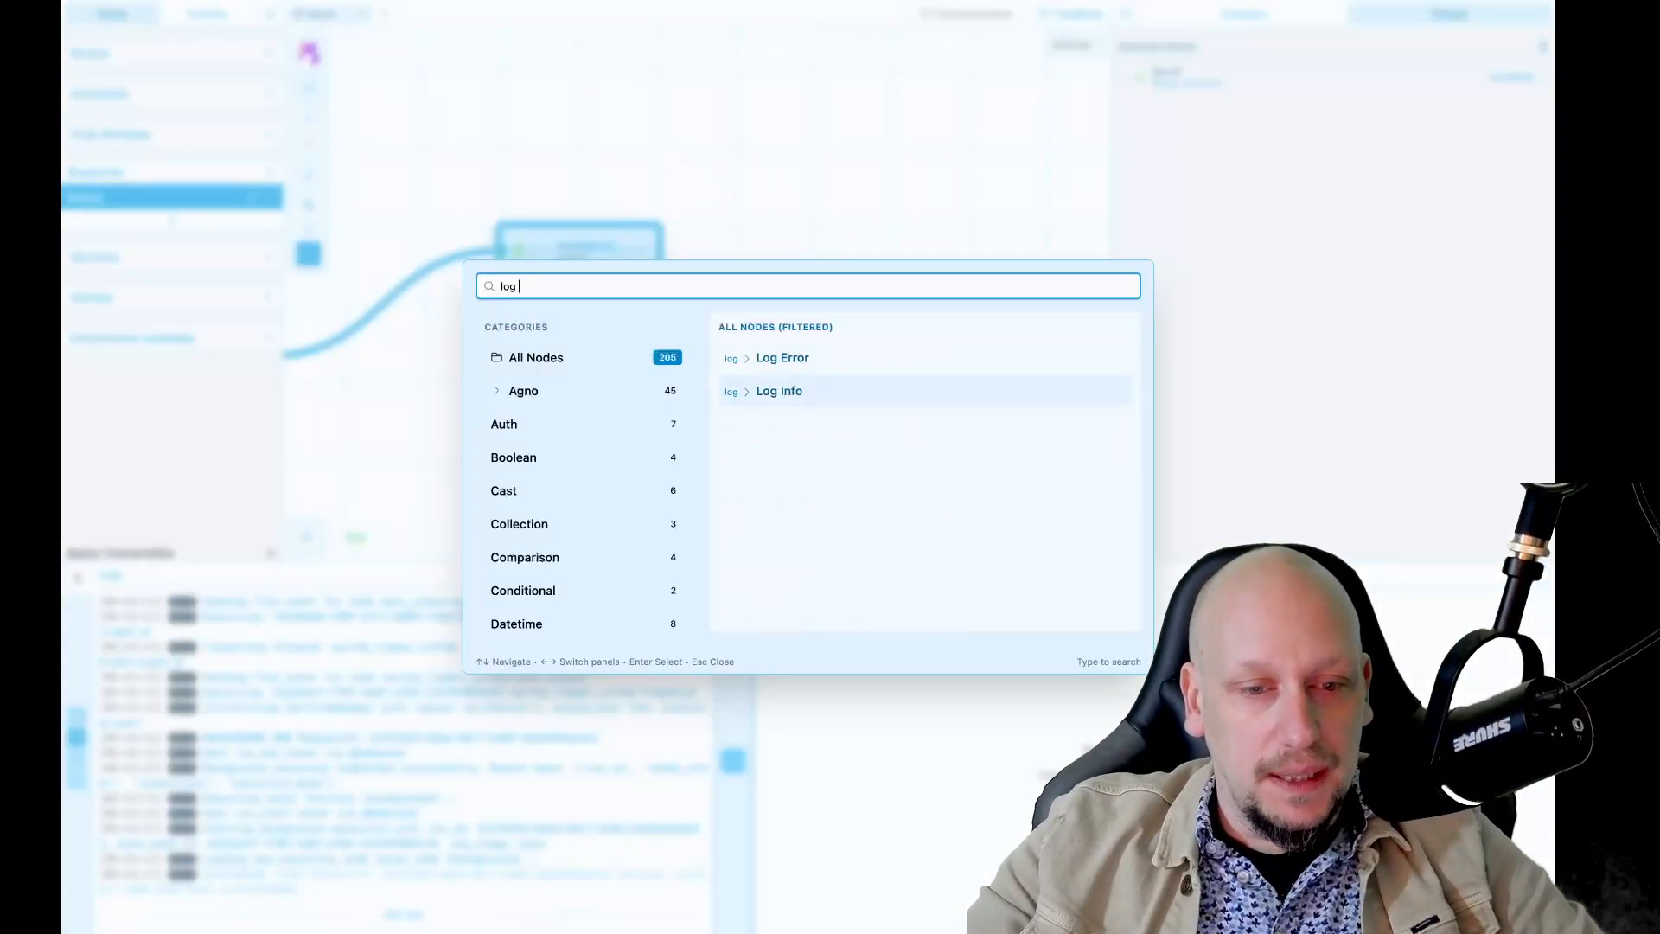
pyautogui.press('Down')
pyautogui.press('Return')
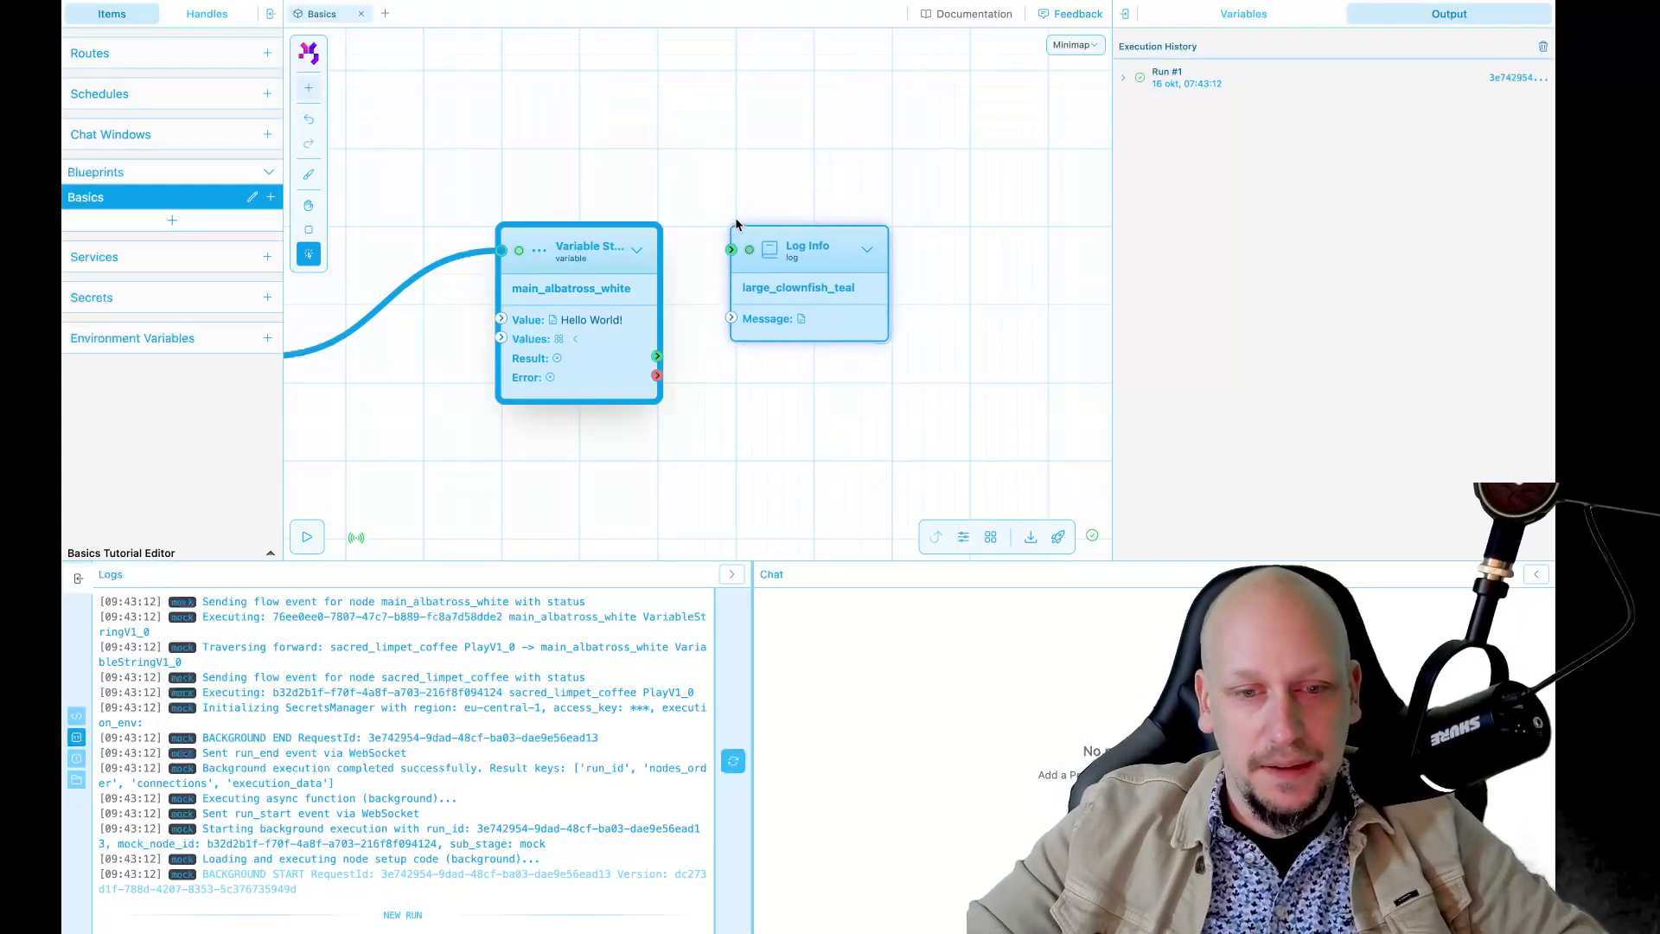
pyautogui.click(736, 223)
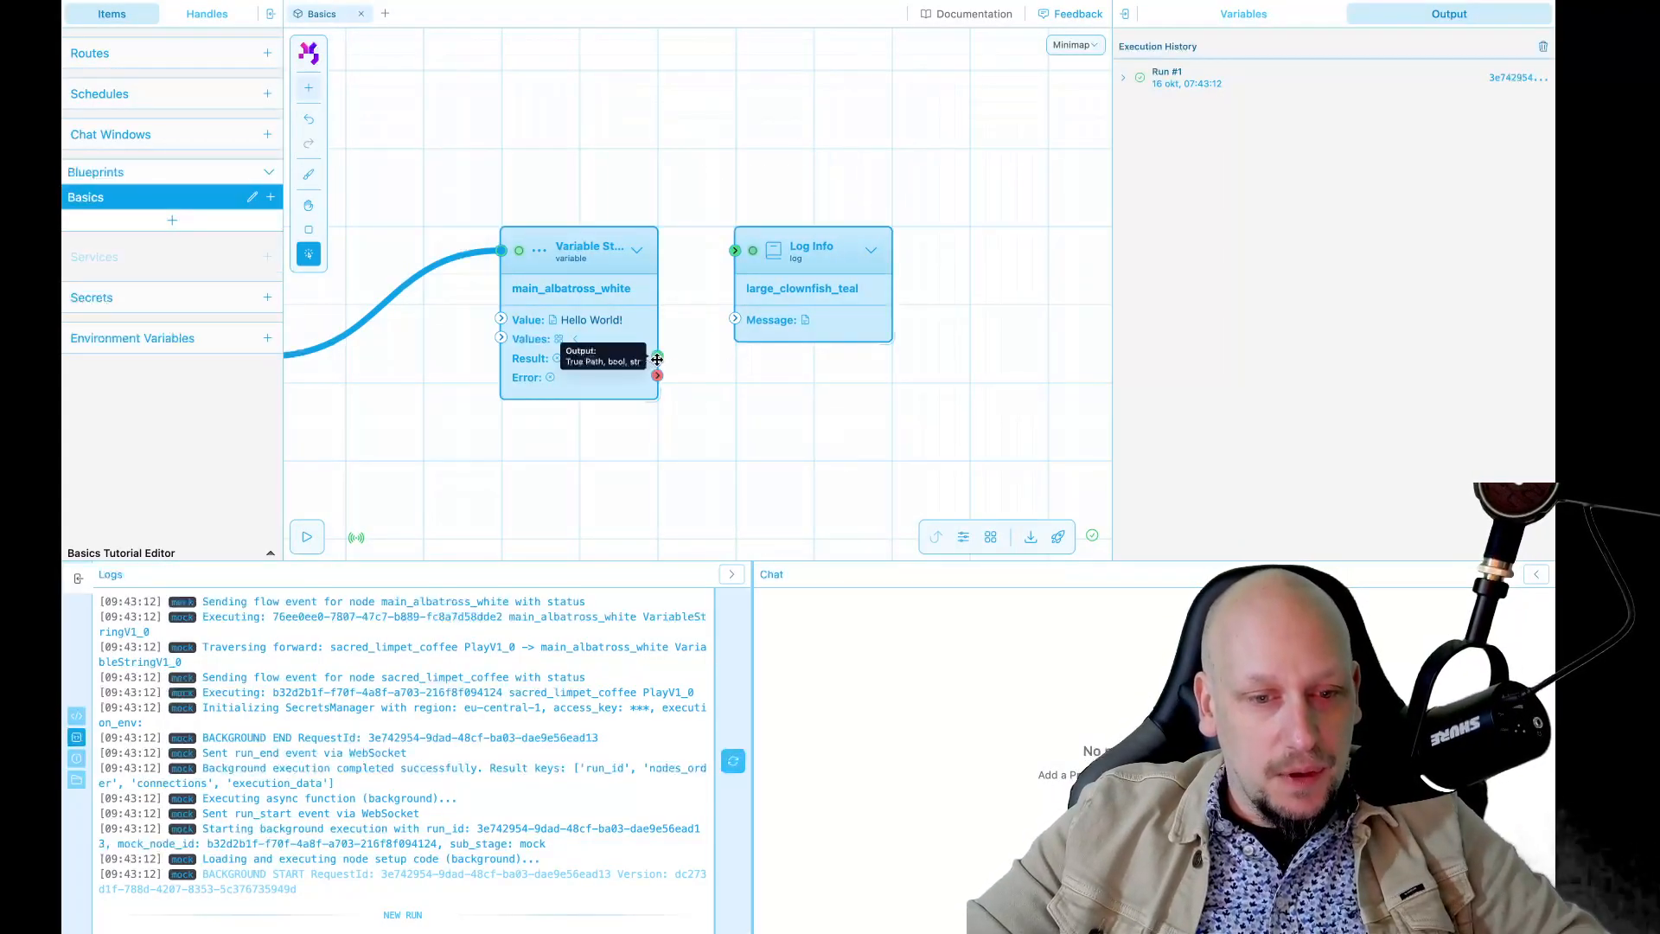
# - Connect the Variable String node's Result output to the Log Info node's Message input
pyautogui.moveTo(657, 359); pyautogui.dragTo(736, 318)
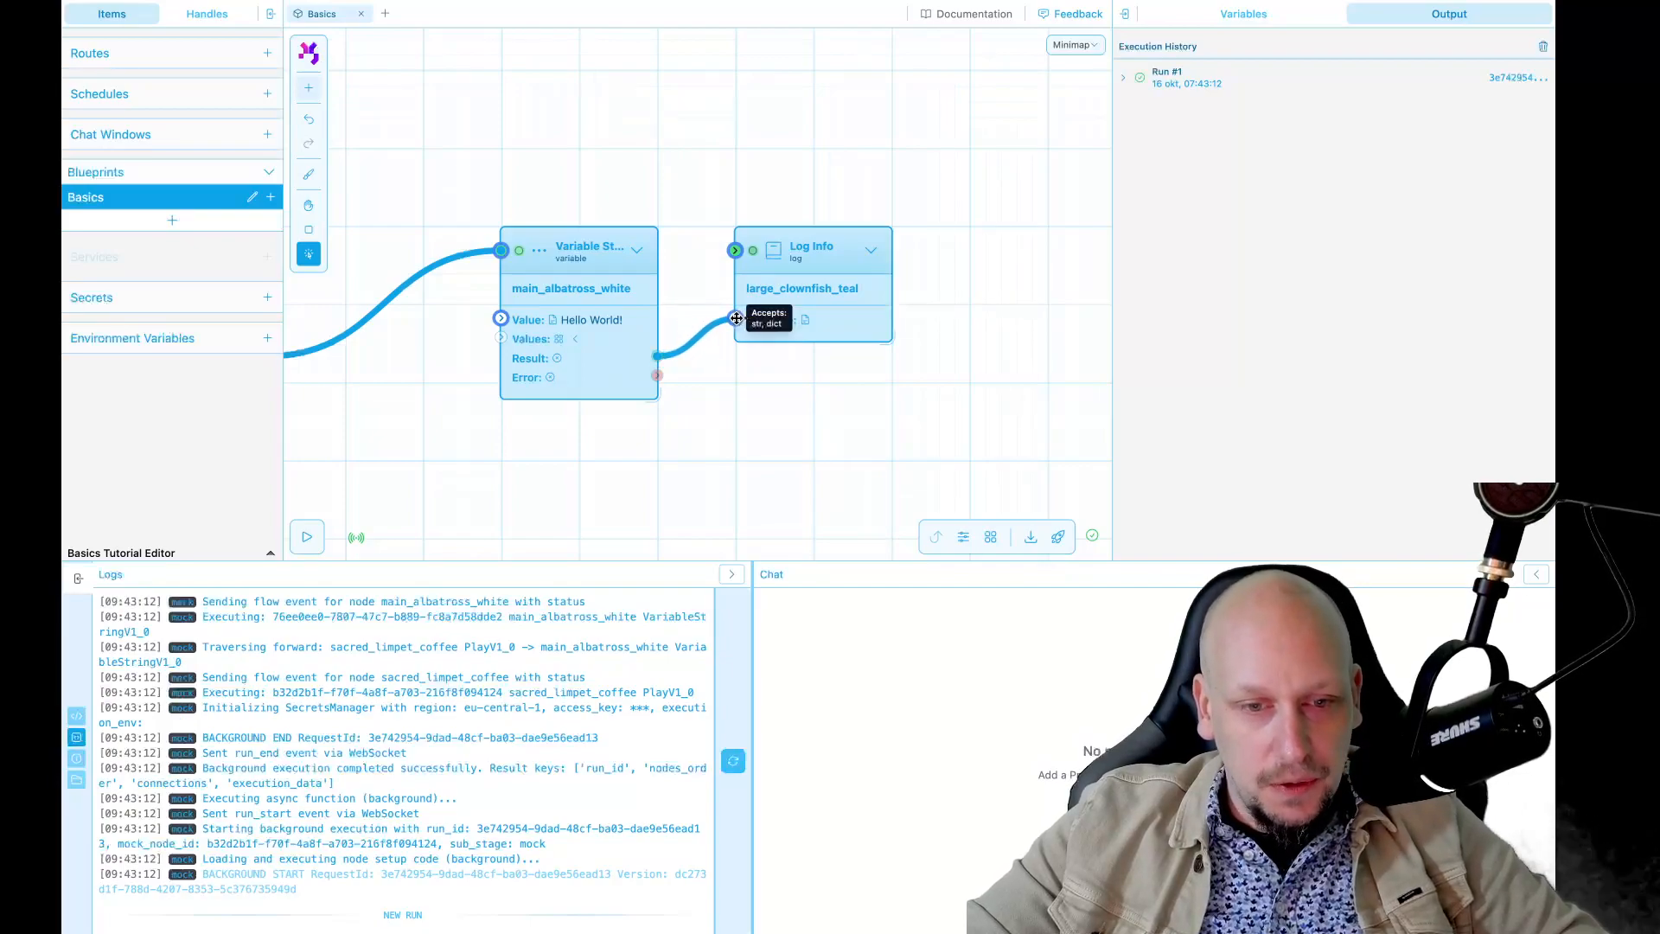
pyautogui.click(600, 386)
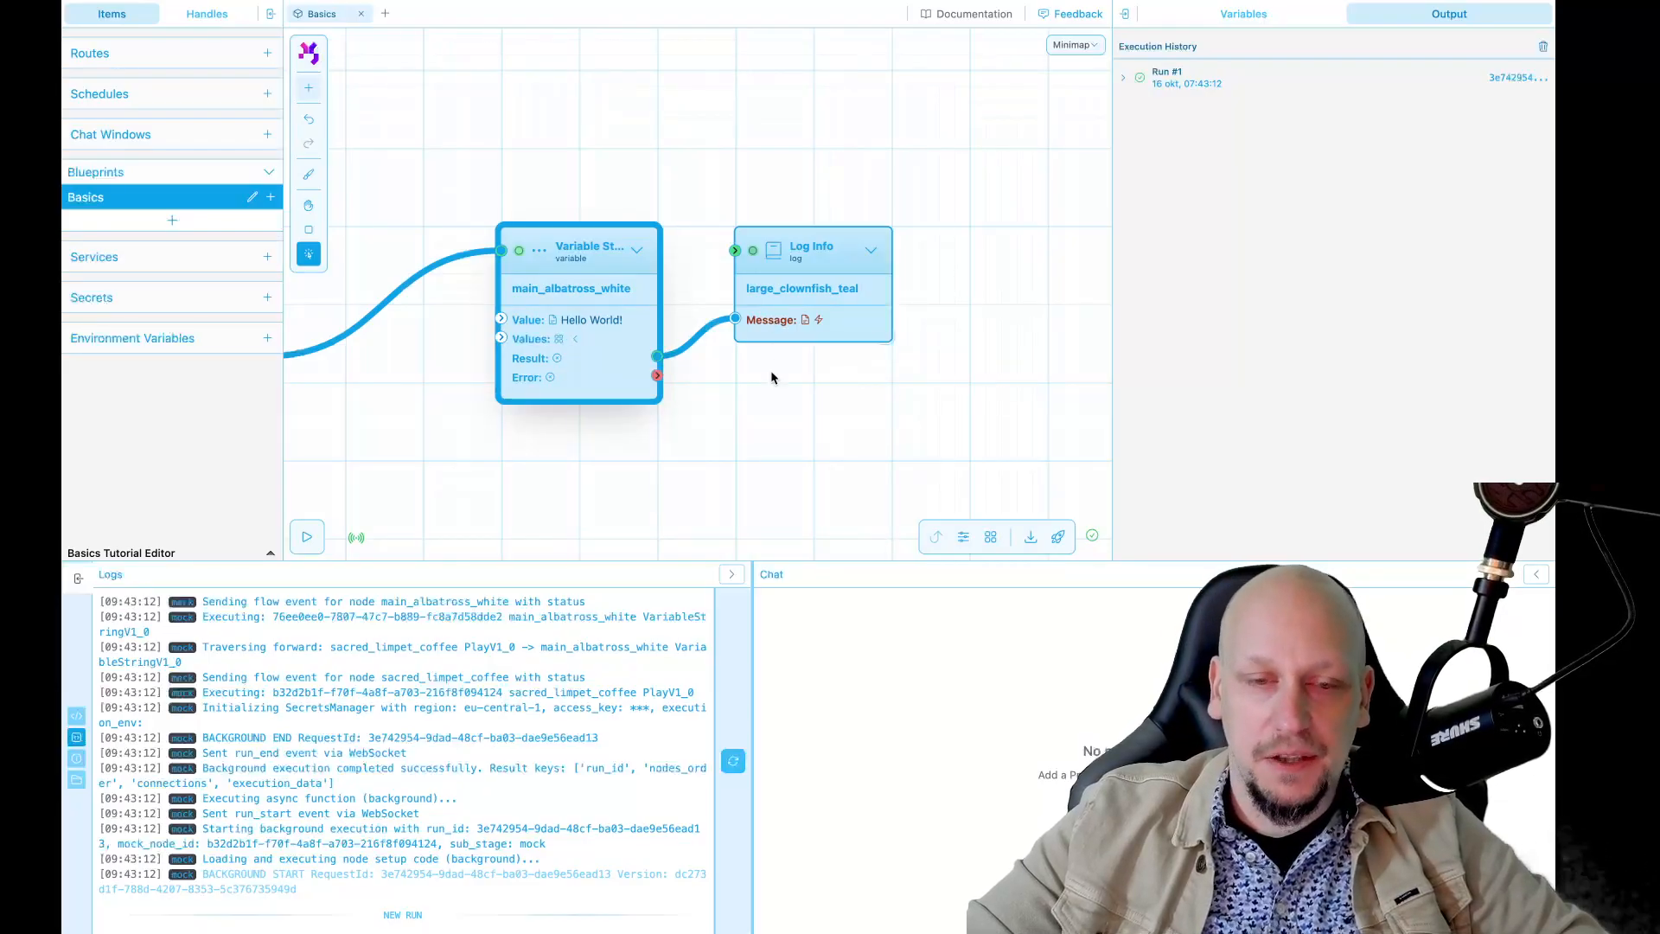
pyautogui.click(755, 419)
pyautogui.moveTo(735, 318); pyautogui.dragTo(734, 248)
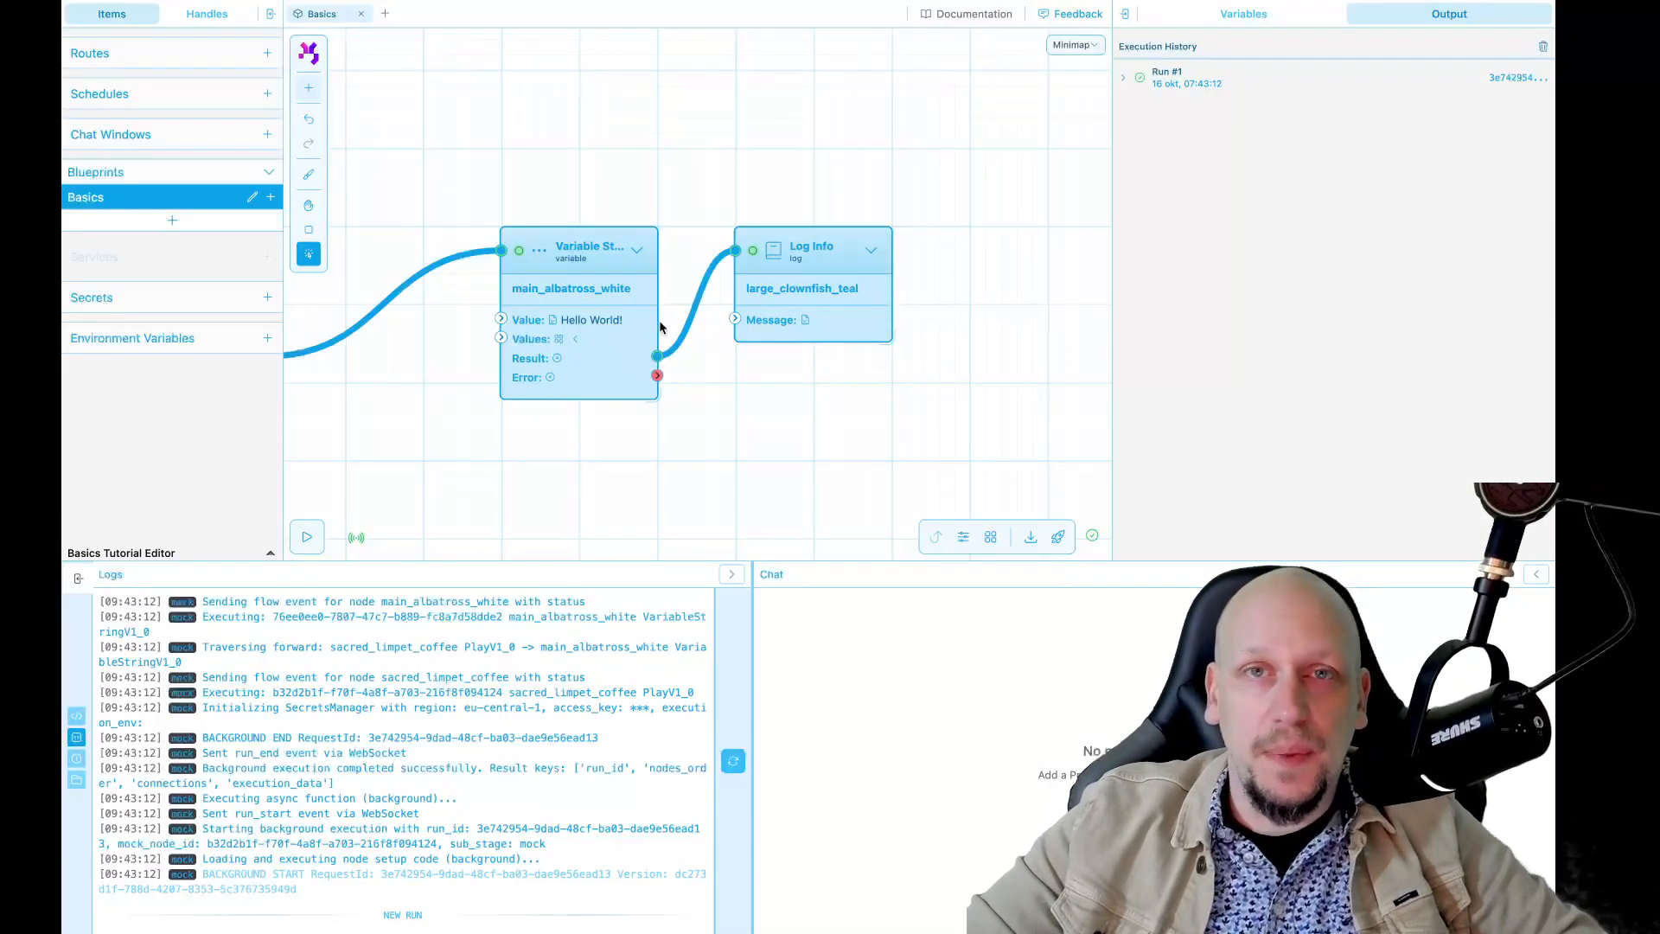
pyautogui.moveTo(735, 250); pyautogui.dragTo(734, 317)
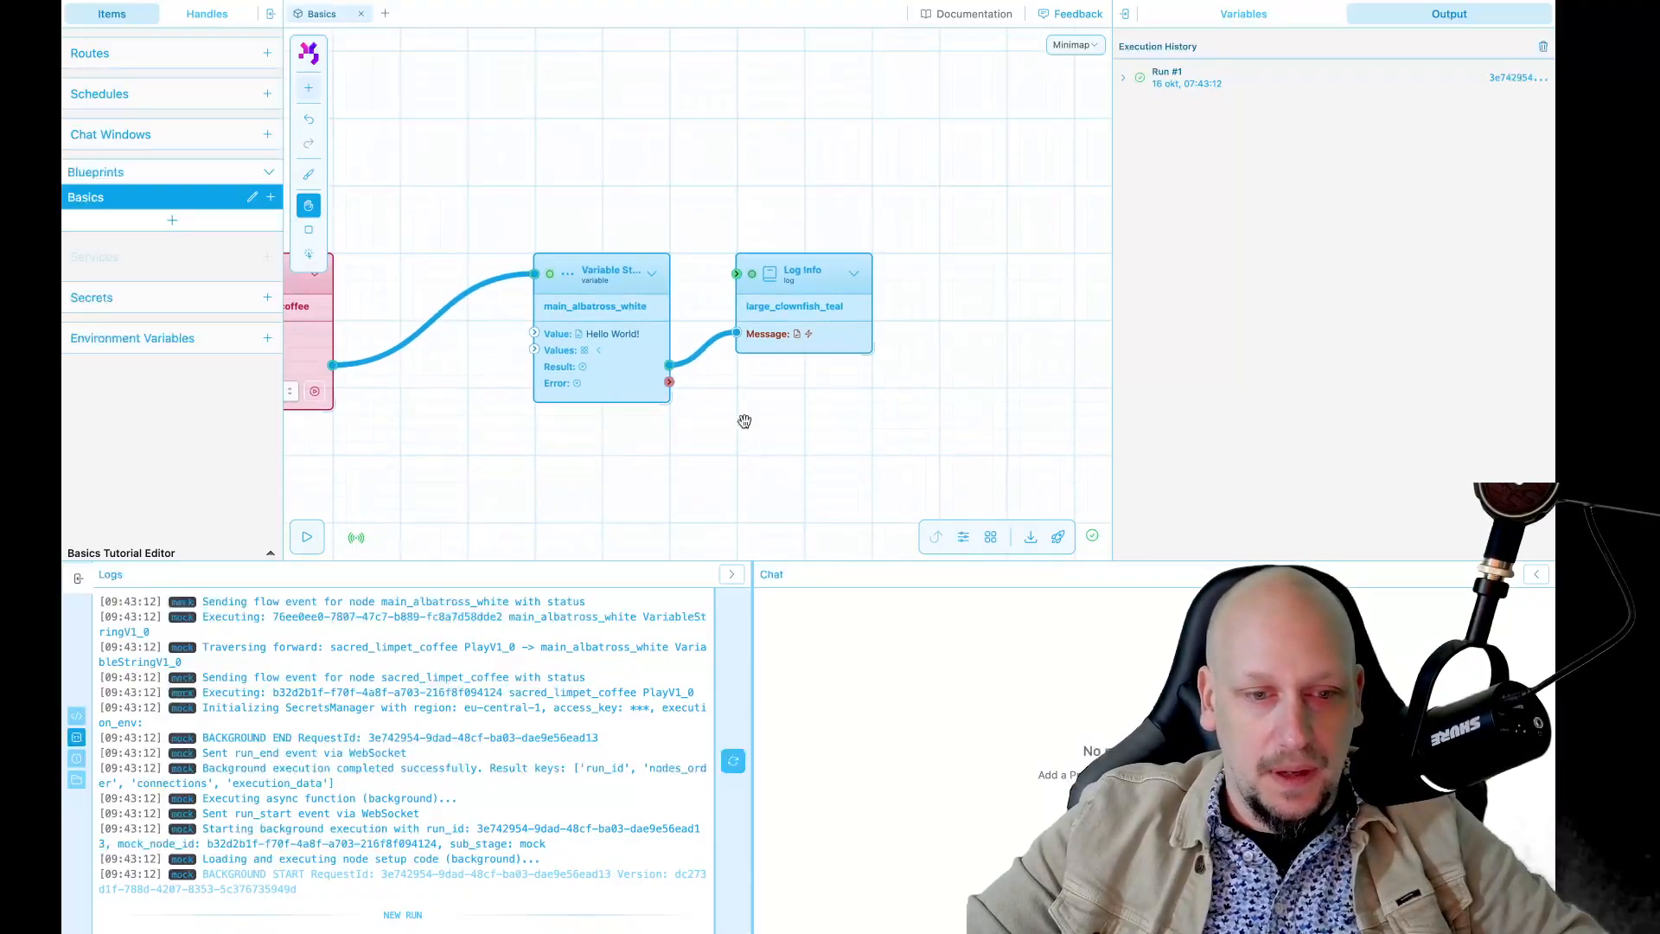
# - Add a Log Error node below Log Info and connect the Variable String node's Error output to its Message input
pyautogui.click(688, 220)
pyautogui.click(865, 324)
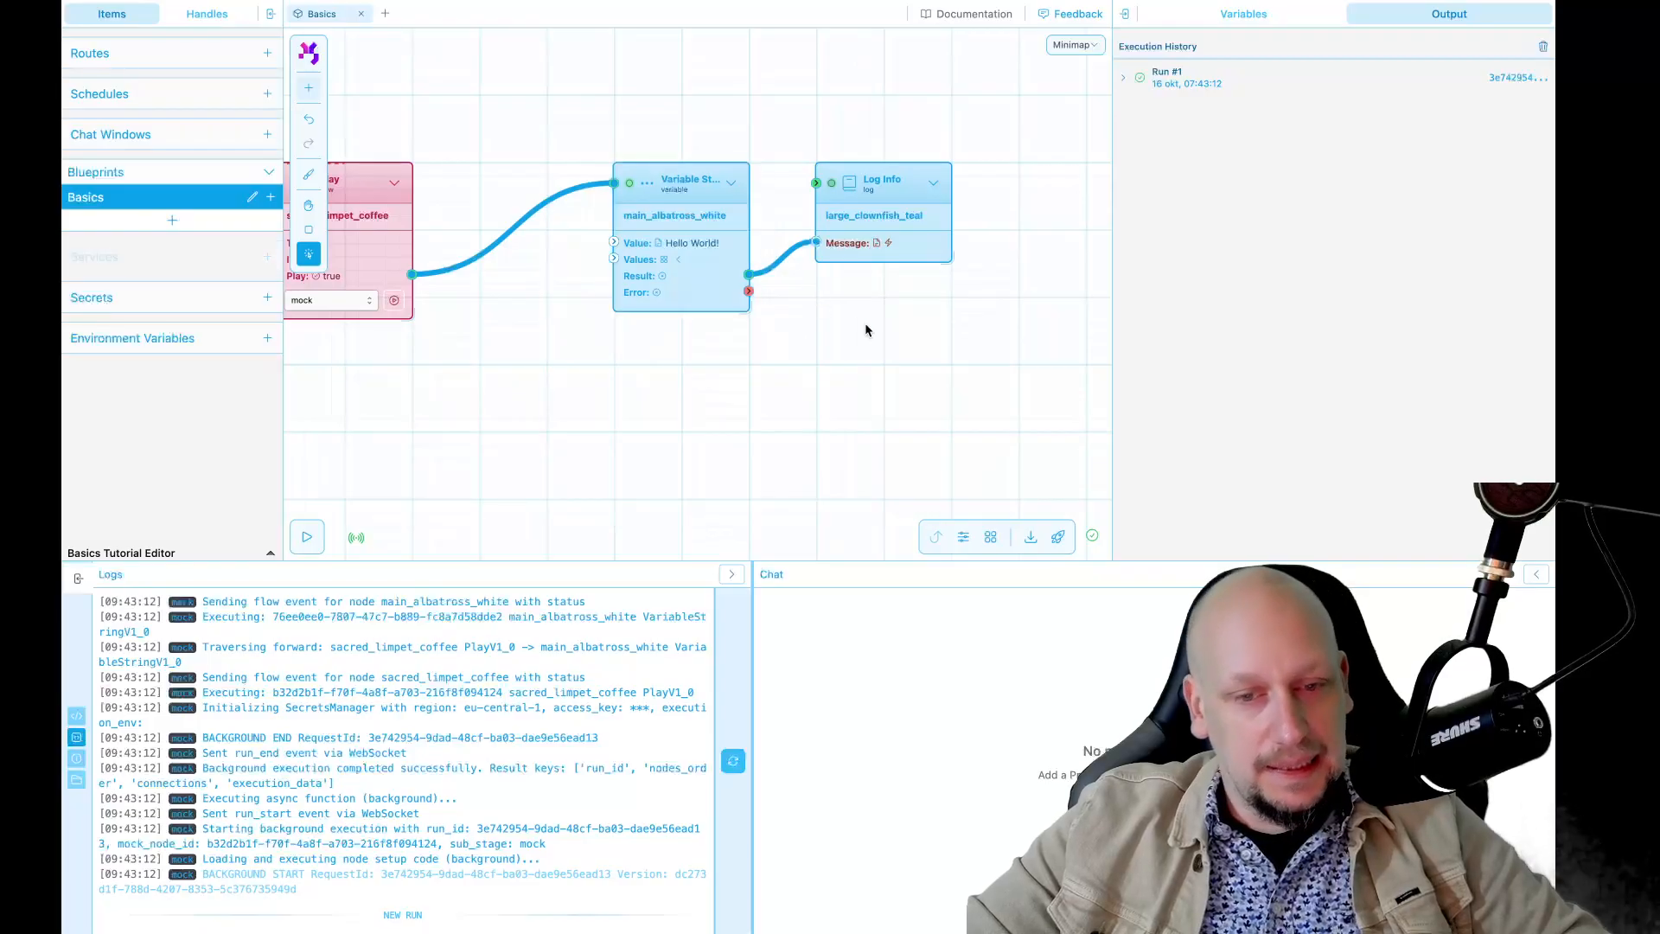
pyautogui.write('alog')
pyautogui.press('Down')
pyautogui.press('Return')
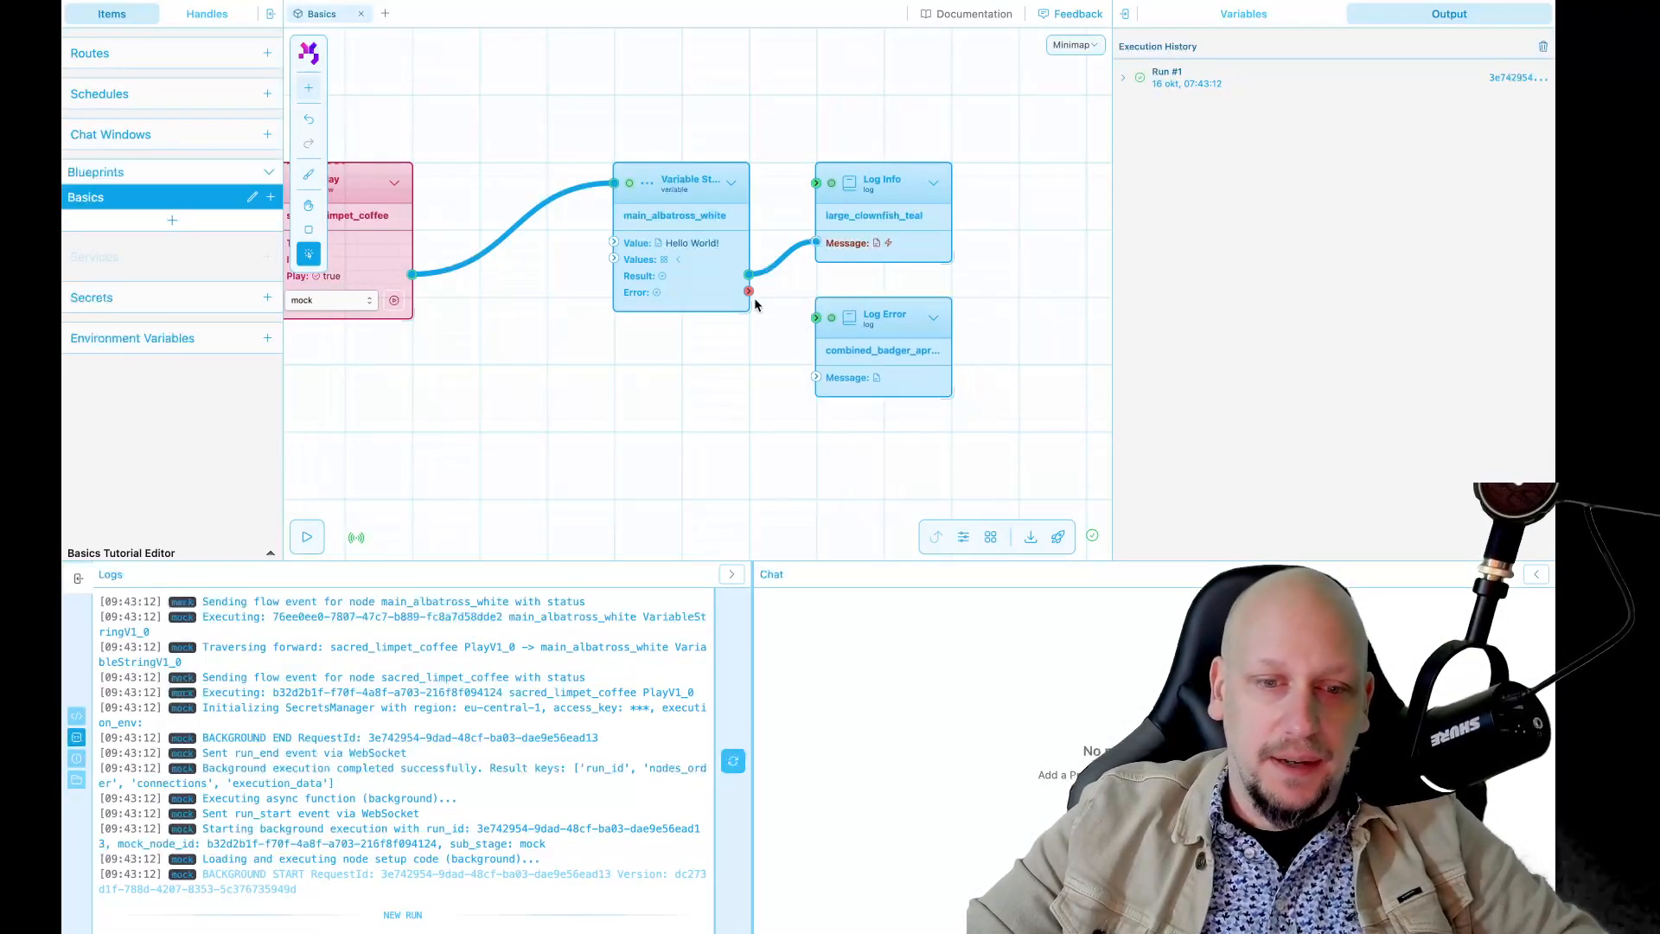
pyautogui.moveTo(749, 291); pyautogui.dragTo(815, 377)
# - Move the Variable String, Log Info and Log Error nodes closer to the Play node to compact the layout
pyautogui.scroll(-3, 742, 416)
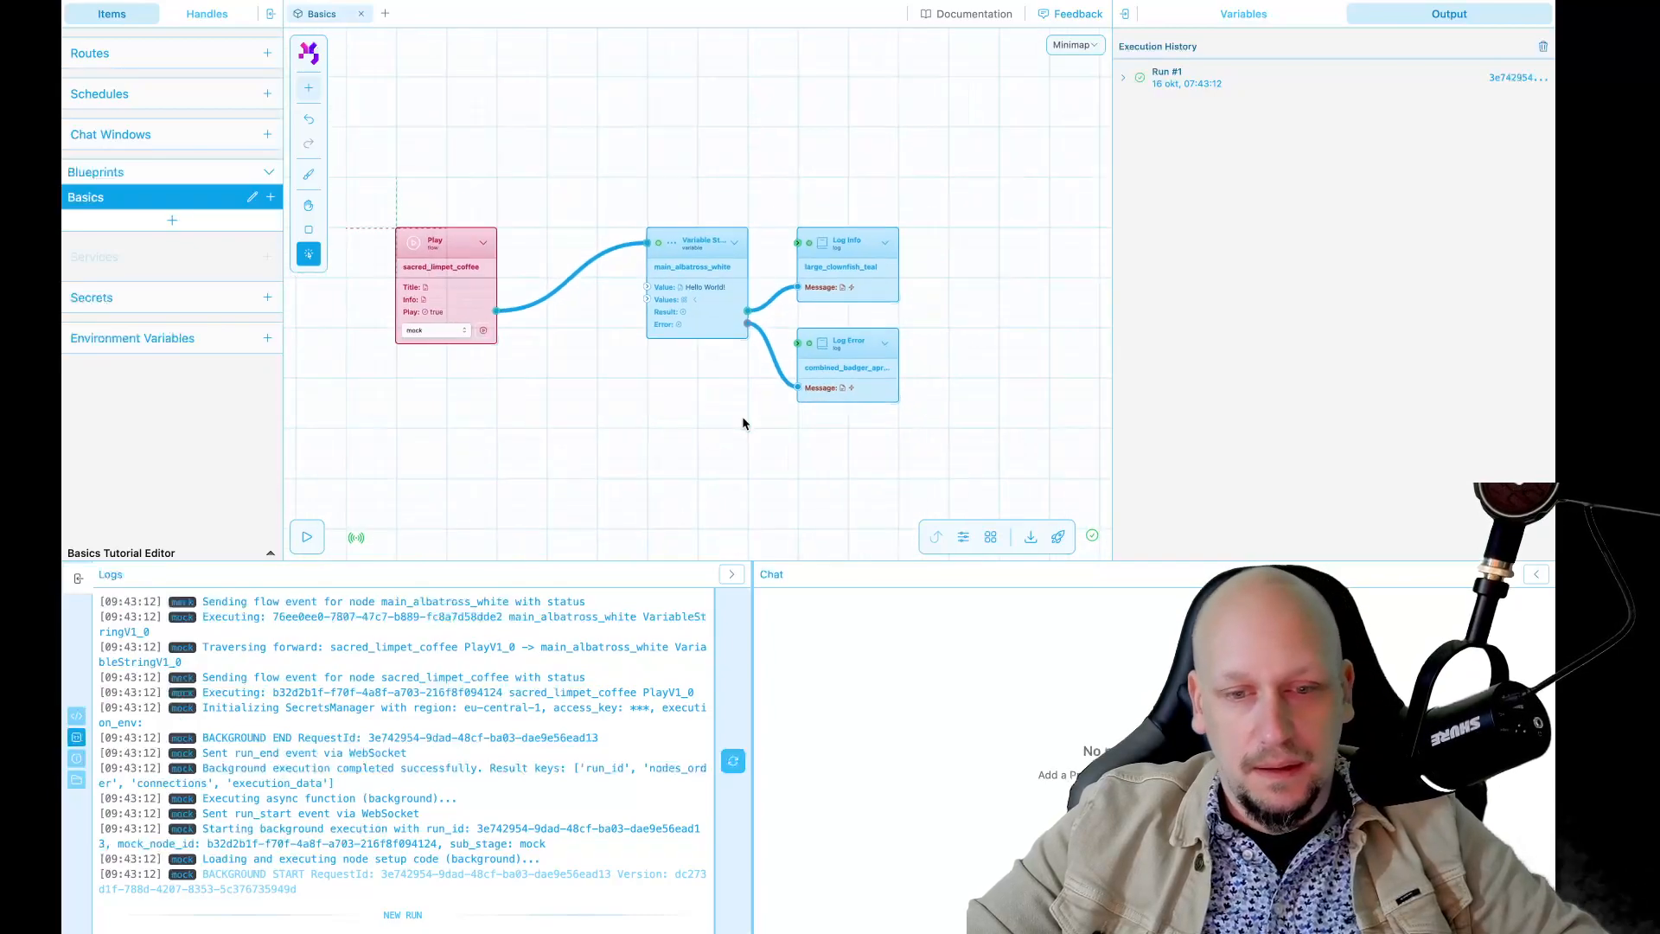
pyautogui.moveTo(714, 422); pyautogui.dragTo(772, 423, button='middle')
pyautogui.moveTo(758, 300); pyautogui.dragTo(672, 300)
pyautogui.moveTo(883, 280); pyautogui.dragTo(797, 280)
pyautogui.moveTo(873, 353); pyautogui.dragTo(784, 353)
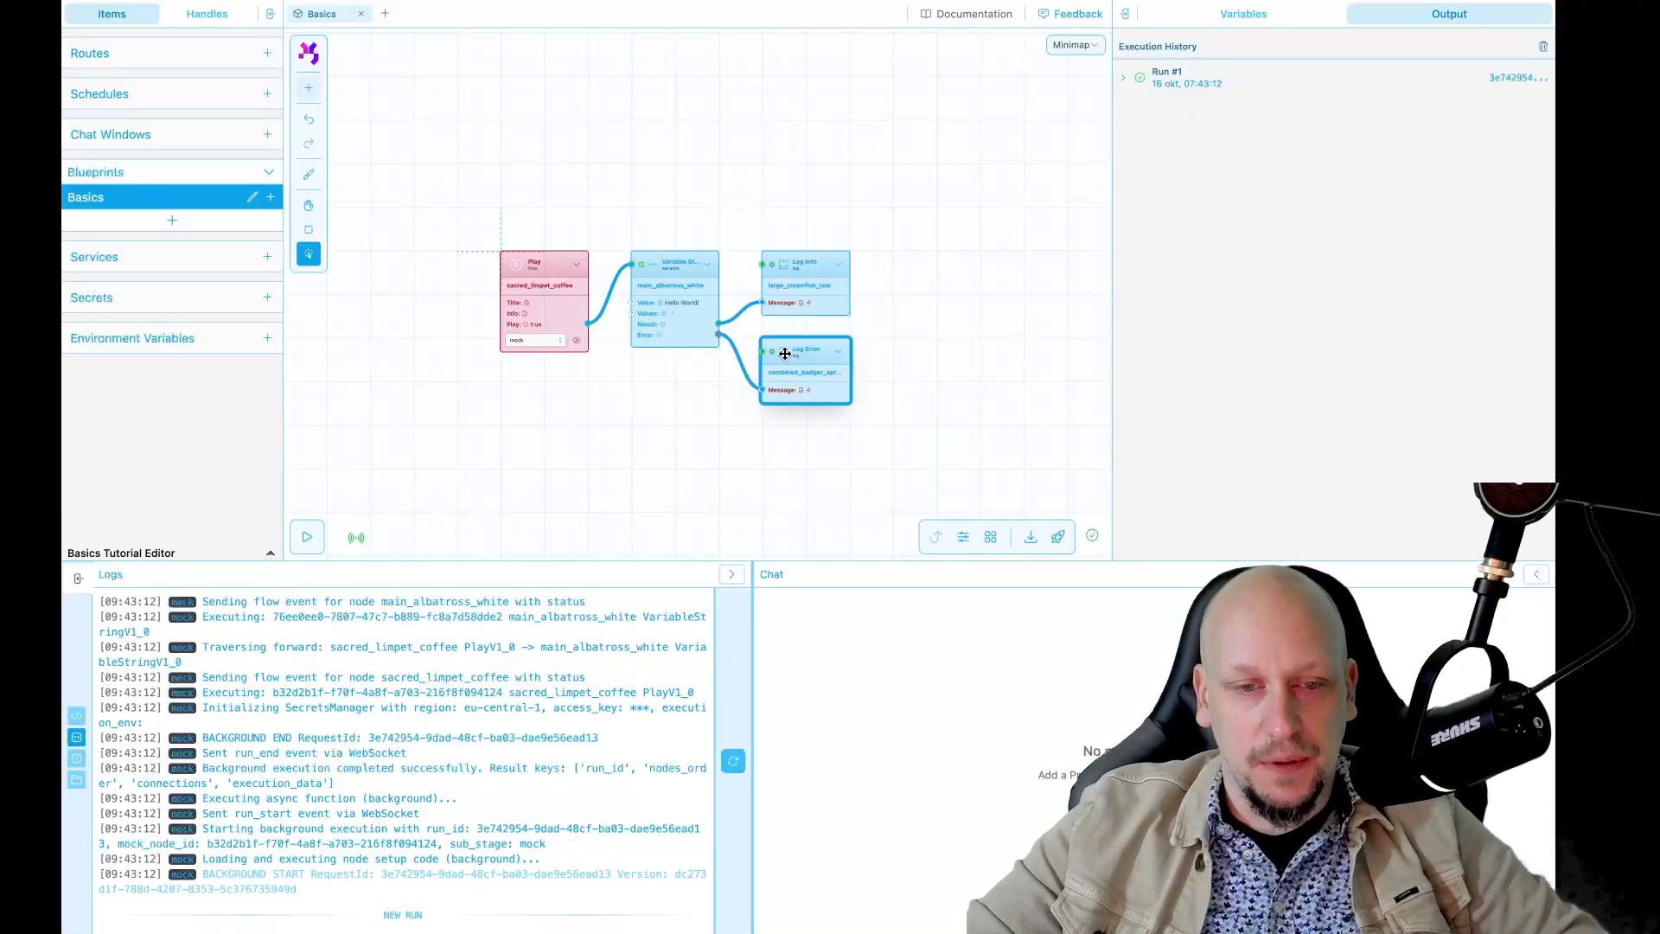
# - Run the blueprint and check the logs for the message written by the Log Info node
pyautogui.click(309, 537)
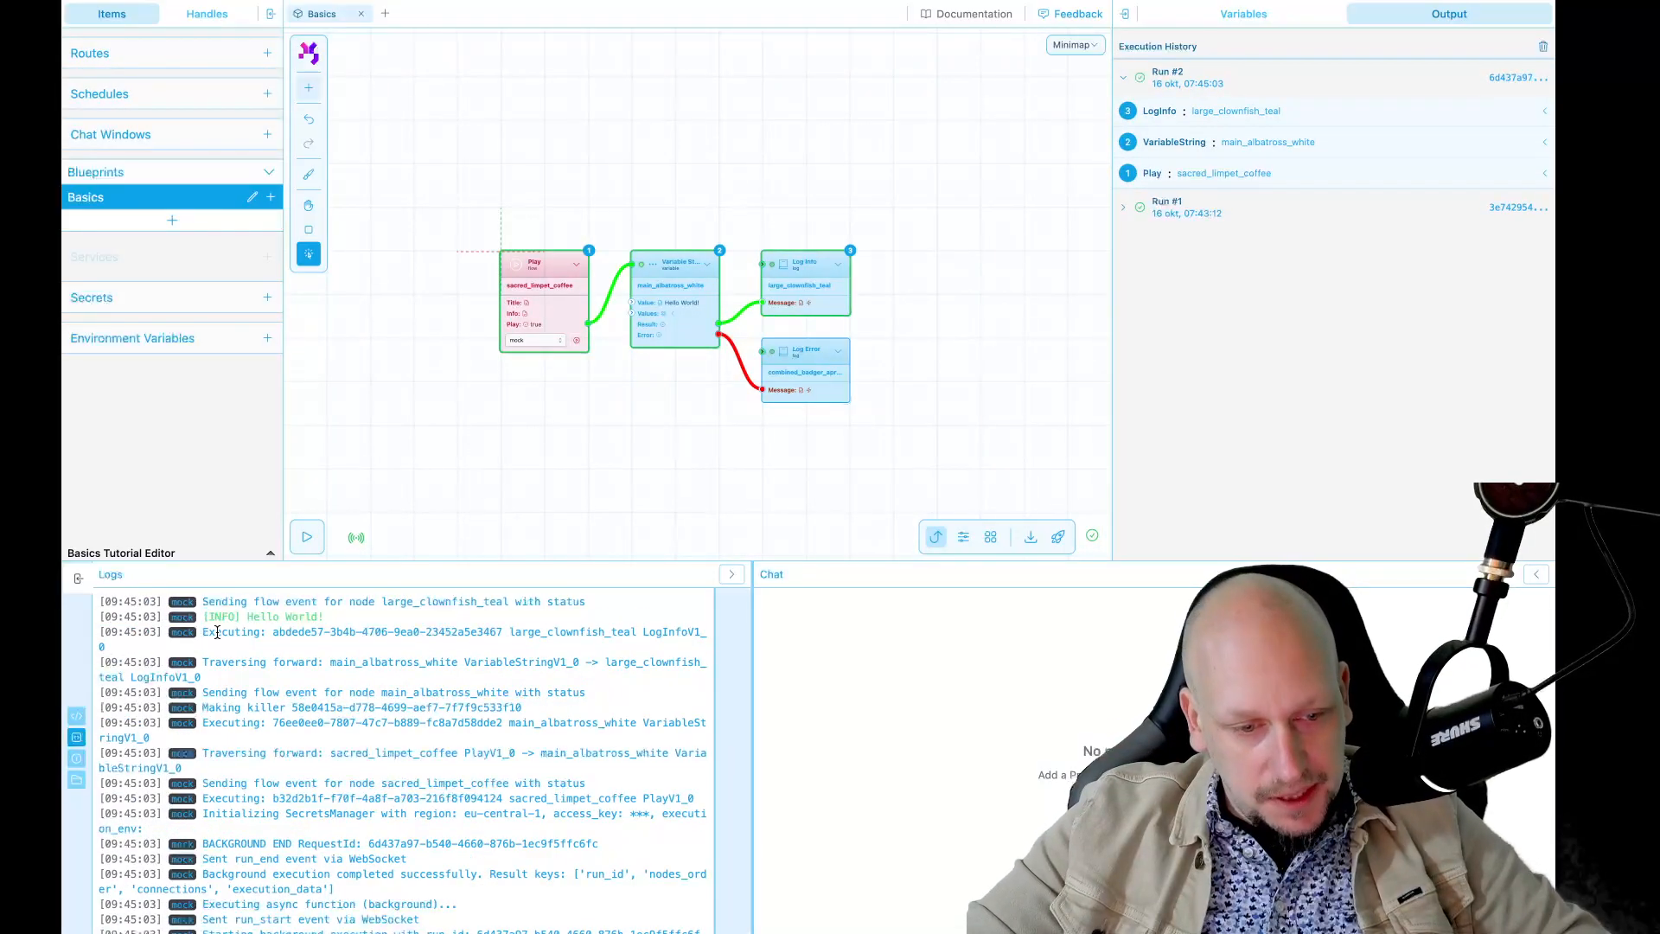
pyautogui.scroll(-2, 288, 803)
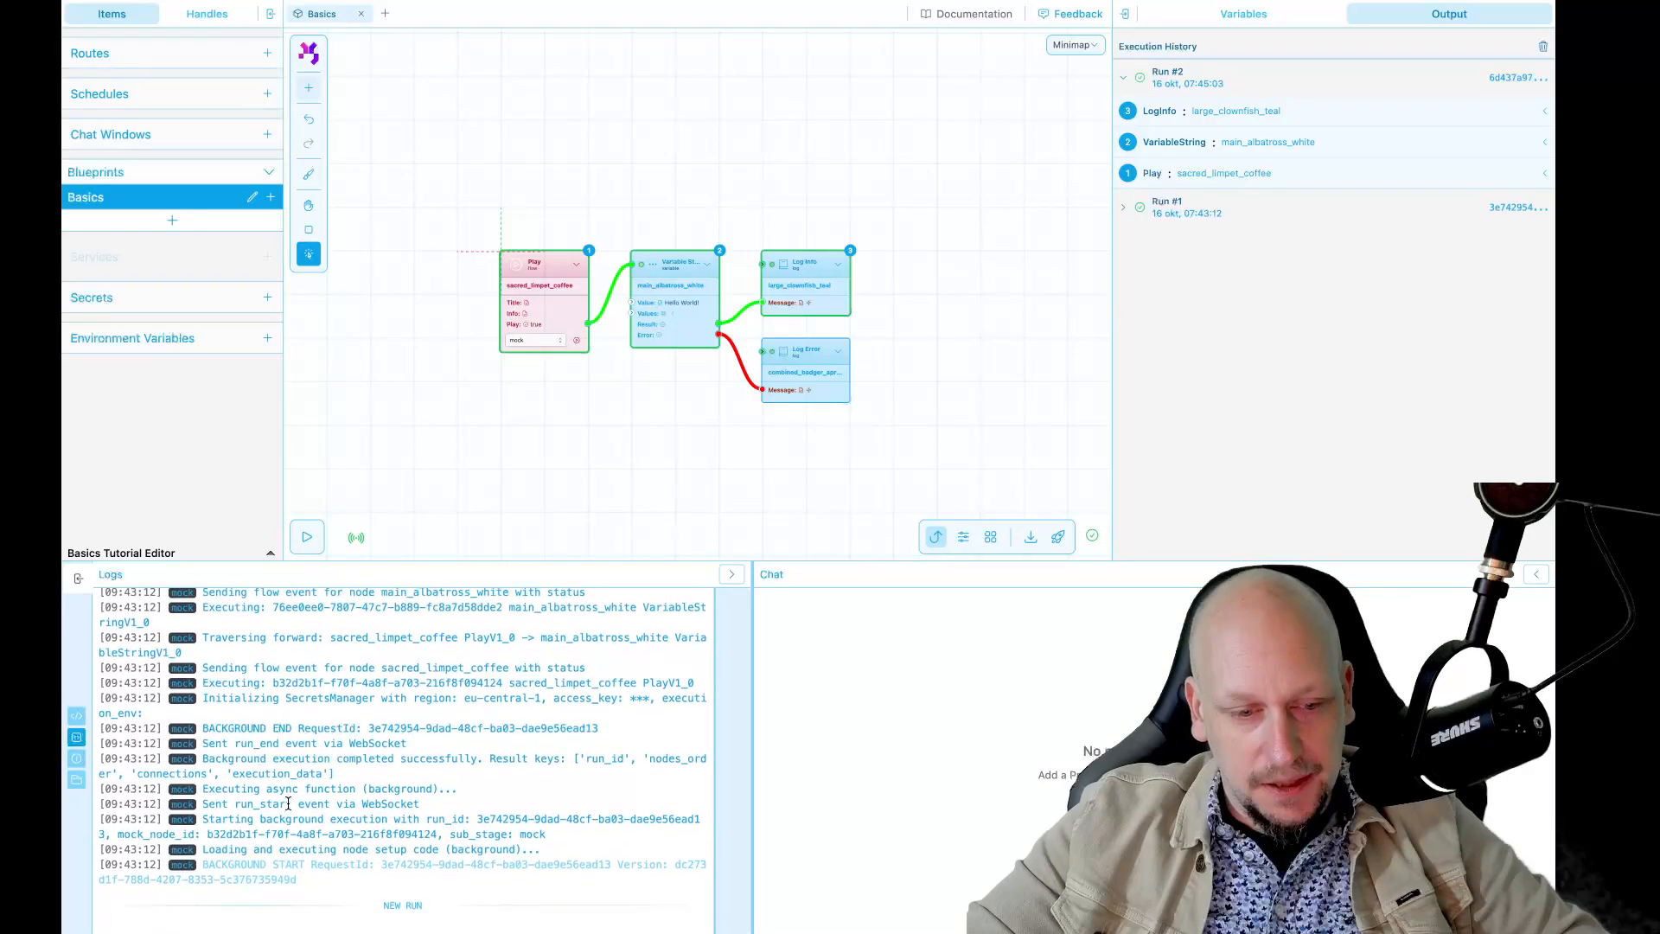
pyautogui.scroll(2, 288, 778)
pyautogui.moveTo(202, 616); pyautogui.dragTo(347, 617)
pyautogui.click(351, 618)
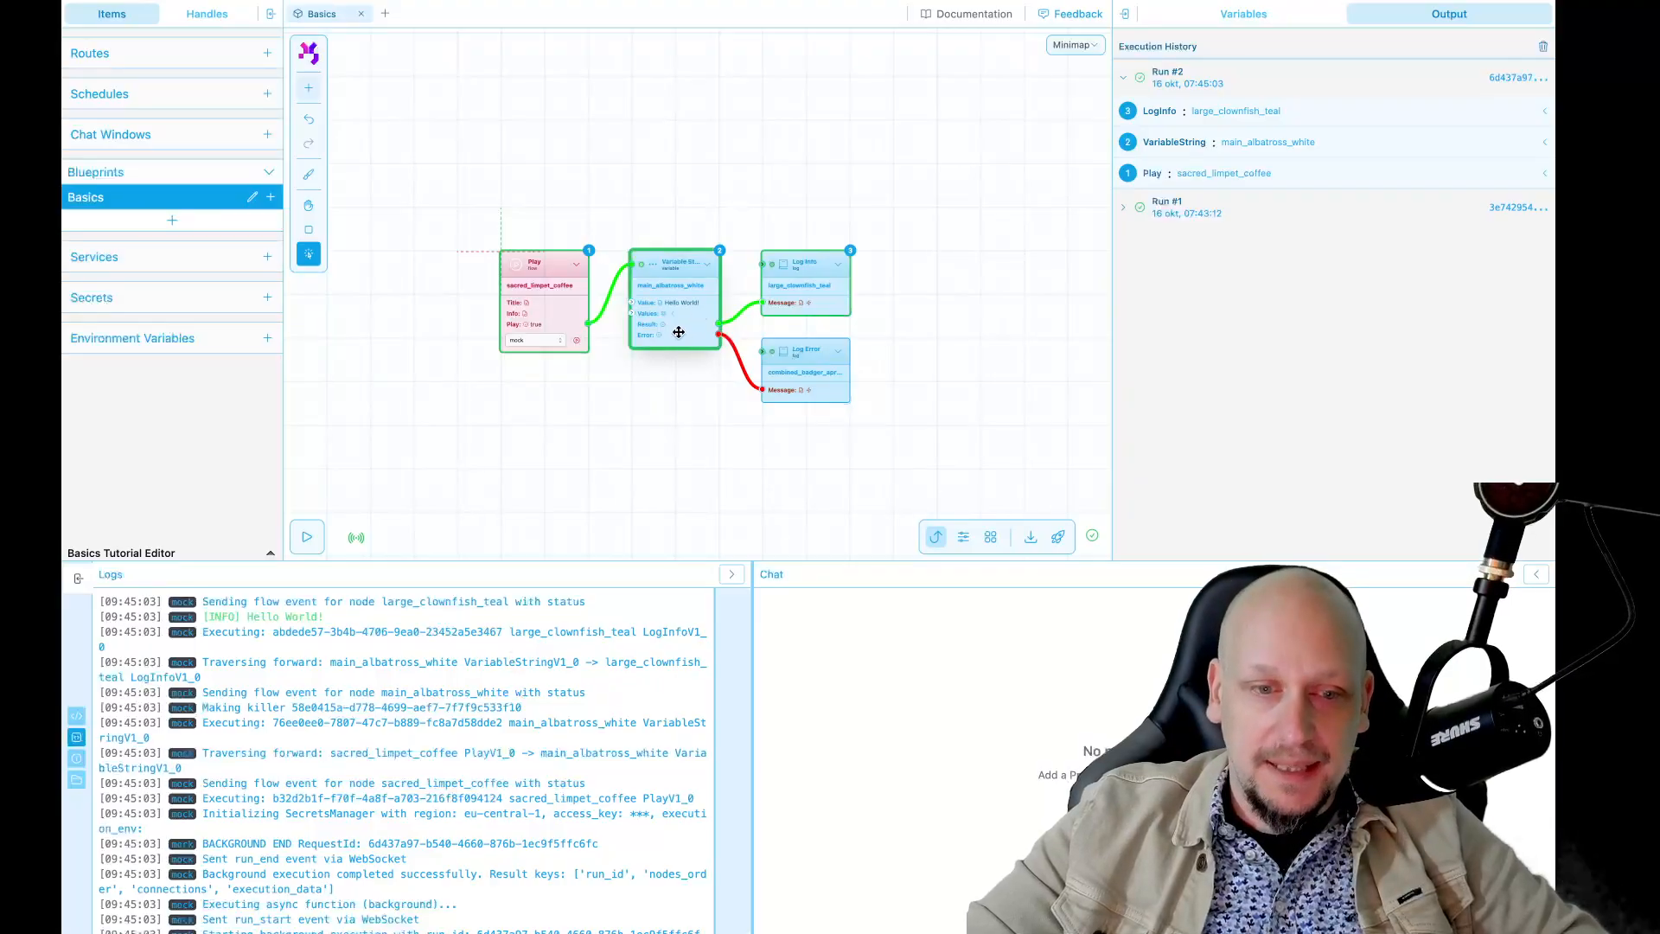
# - Change the Variable String node's value to "Hello {{ myName }}!", replacing the word World with a template variable
pyautogui.scroll(3, 671, 448)
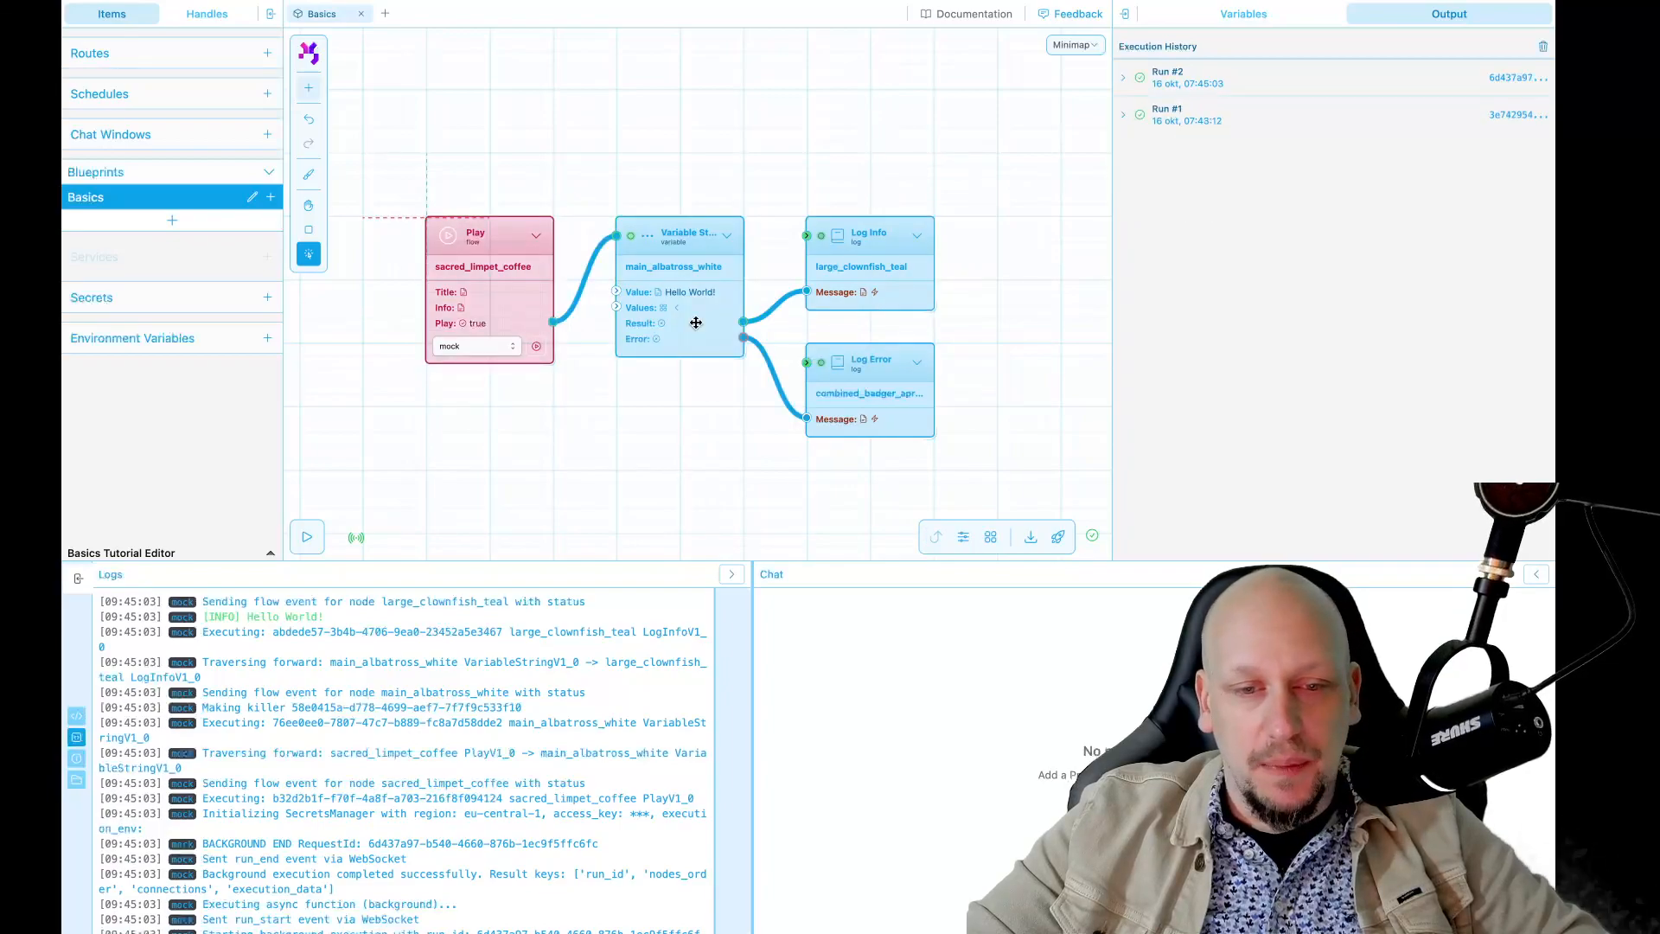
pyautogui.click(696, 325)
pyautogui.click(1245, 16)
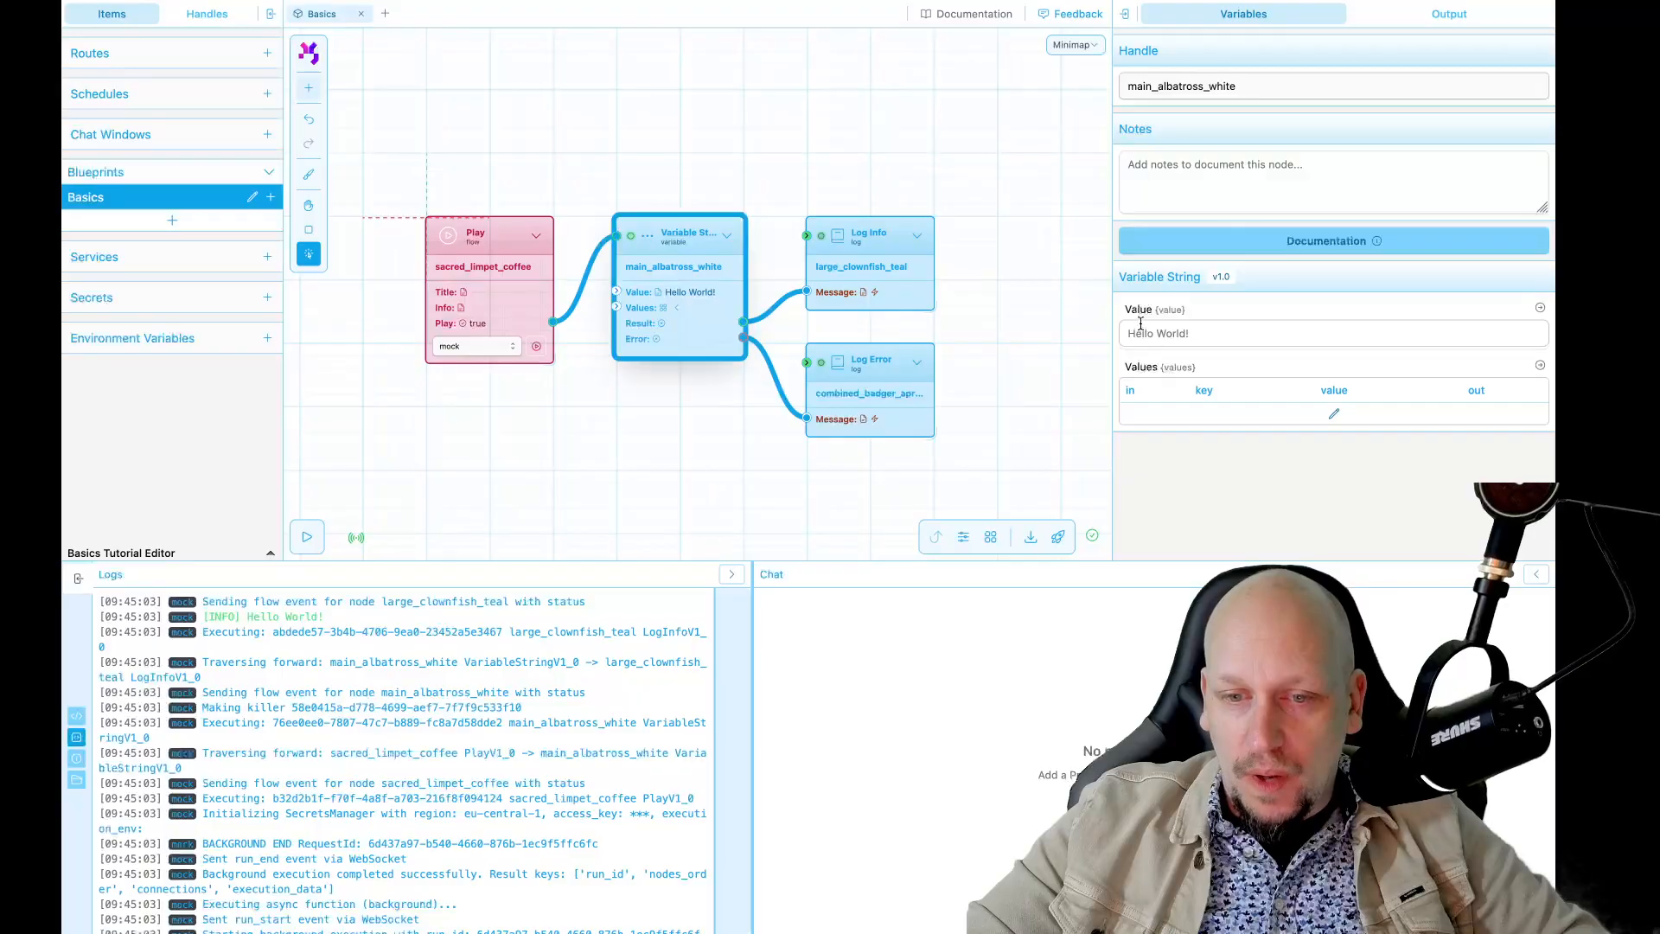
pyautogui.doubleClick(1170, 333)
pyautogui.press('BackSpace')
pyautogui.press('BackSpace')
pyautogui.write('{{ ')
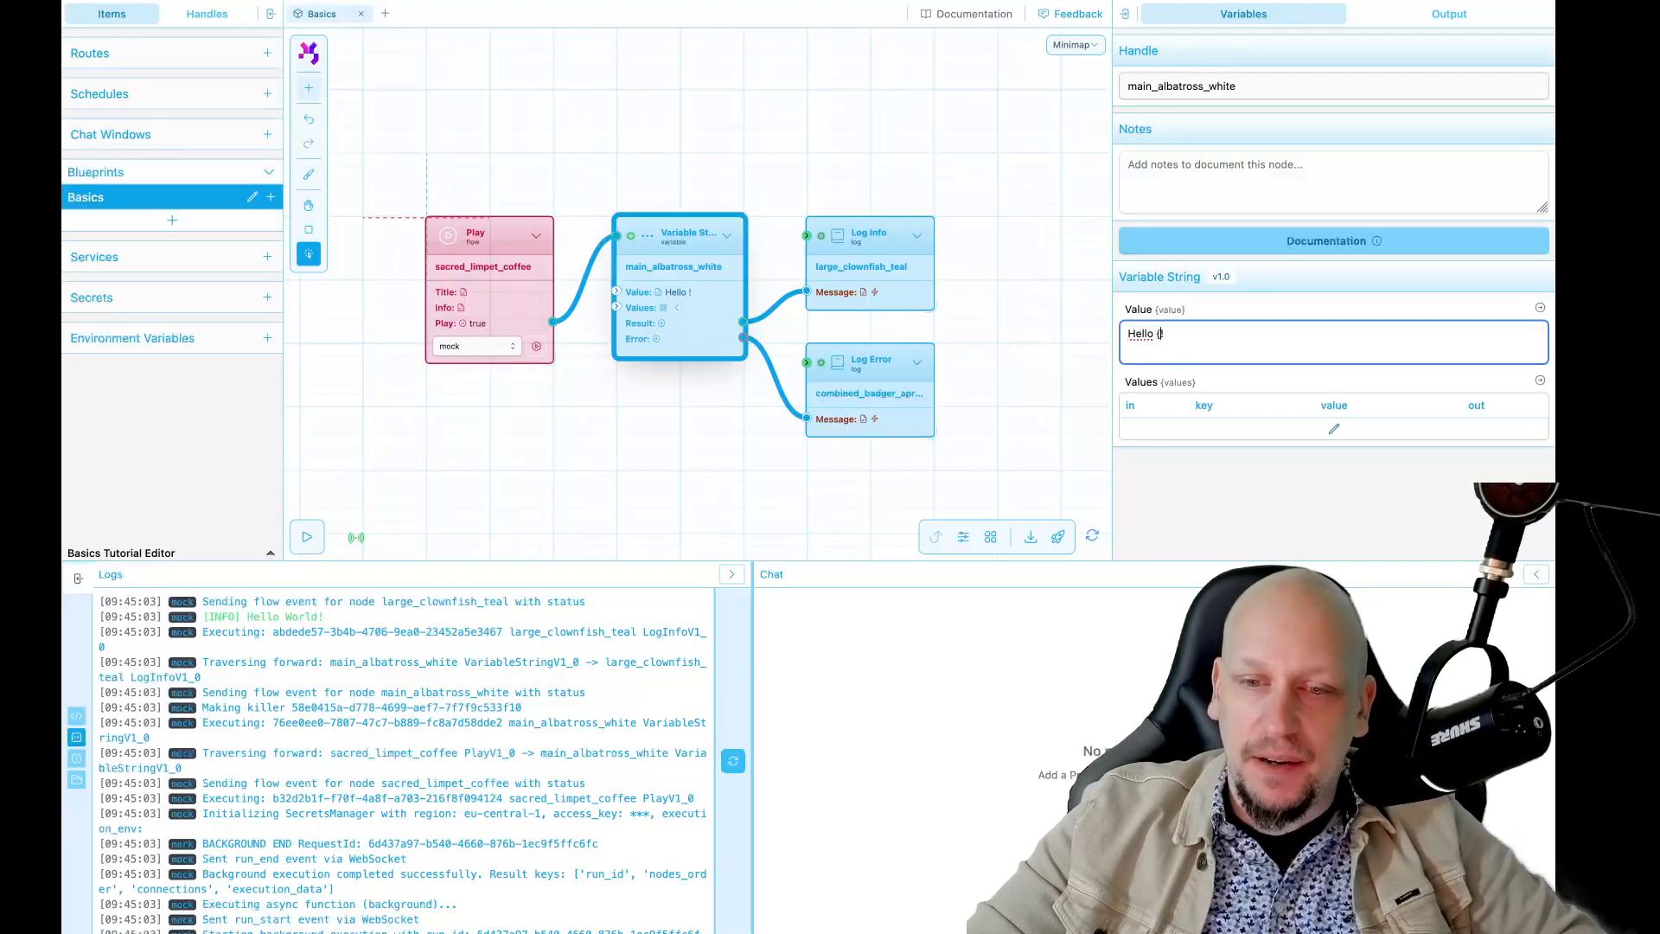
pyautogui.write('myName')
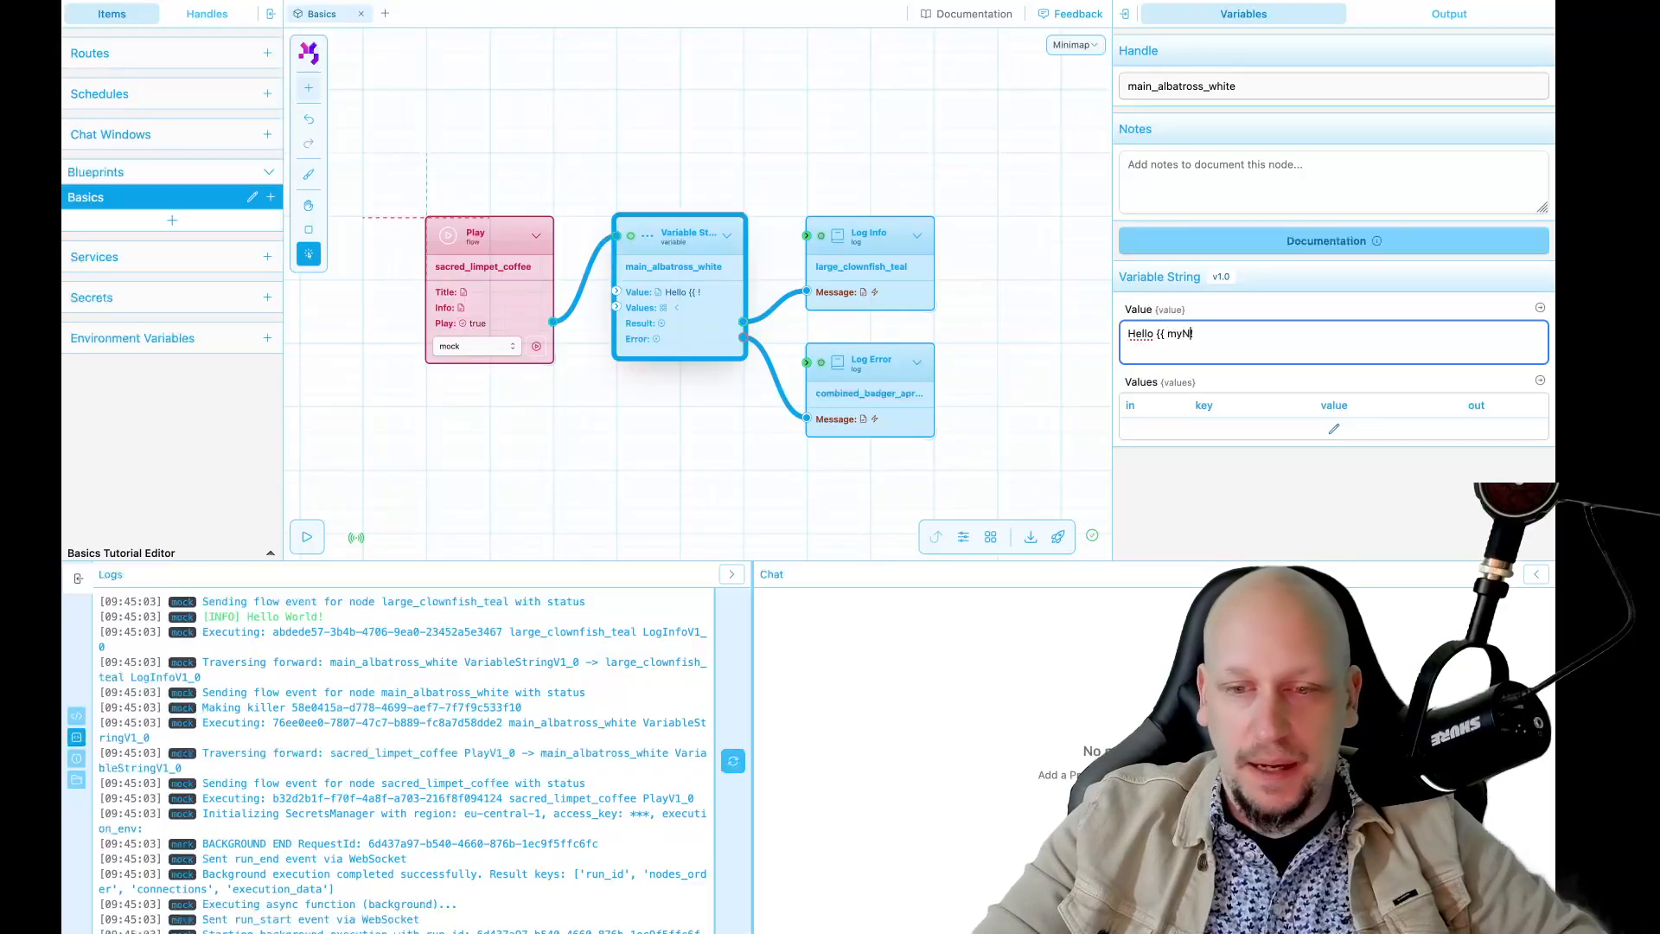
pyautogui.write(' }}')
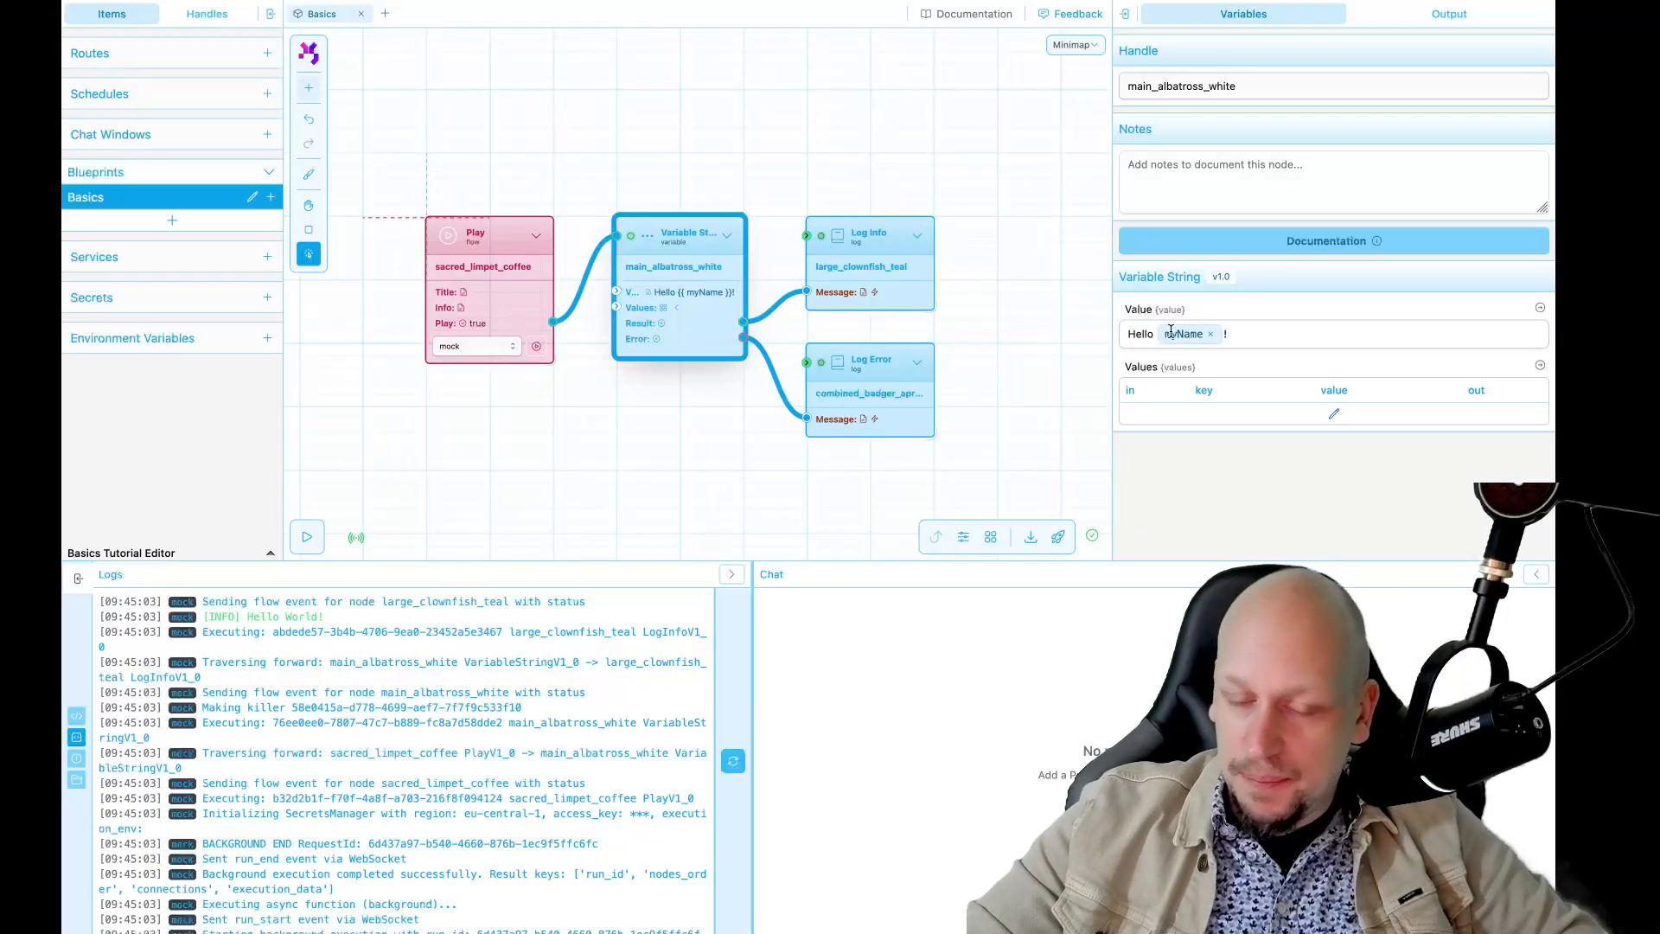
pyautogui.click(983, 378)
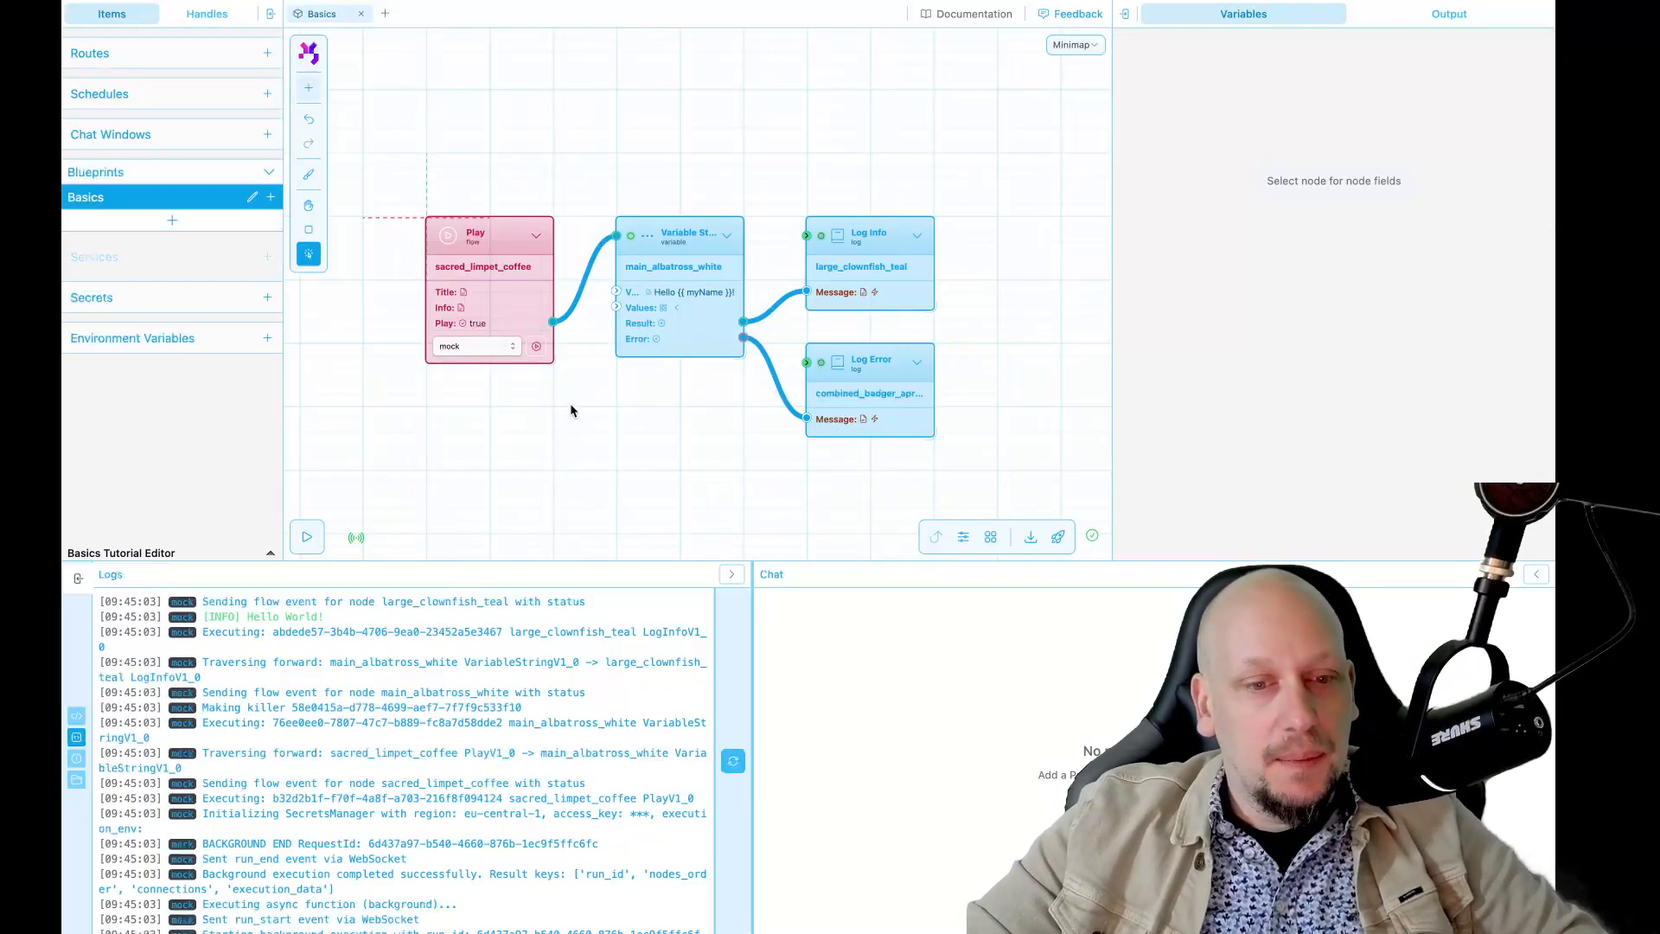
# - Run the blueprint from the Play node and check the executed path and the error entry in the logs
pyautogui.click(537, 347)
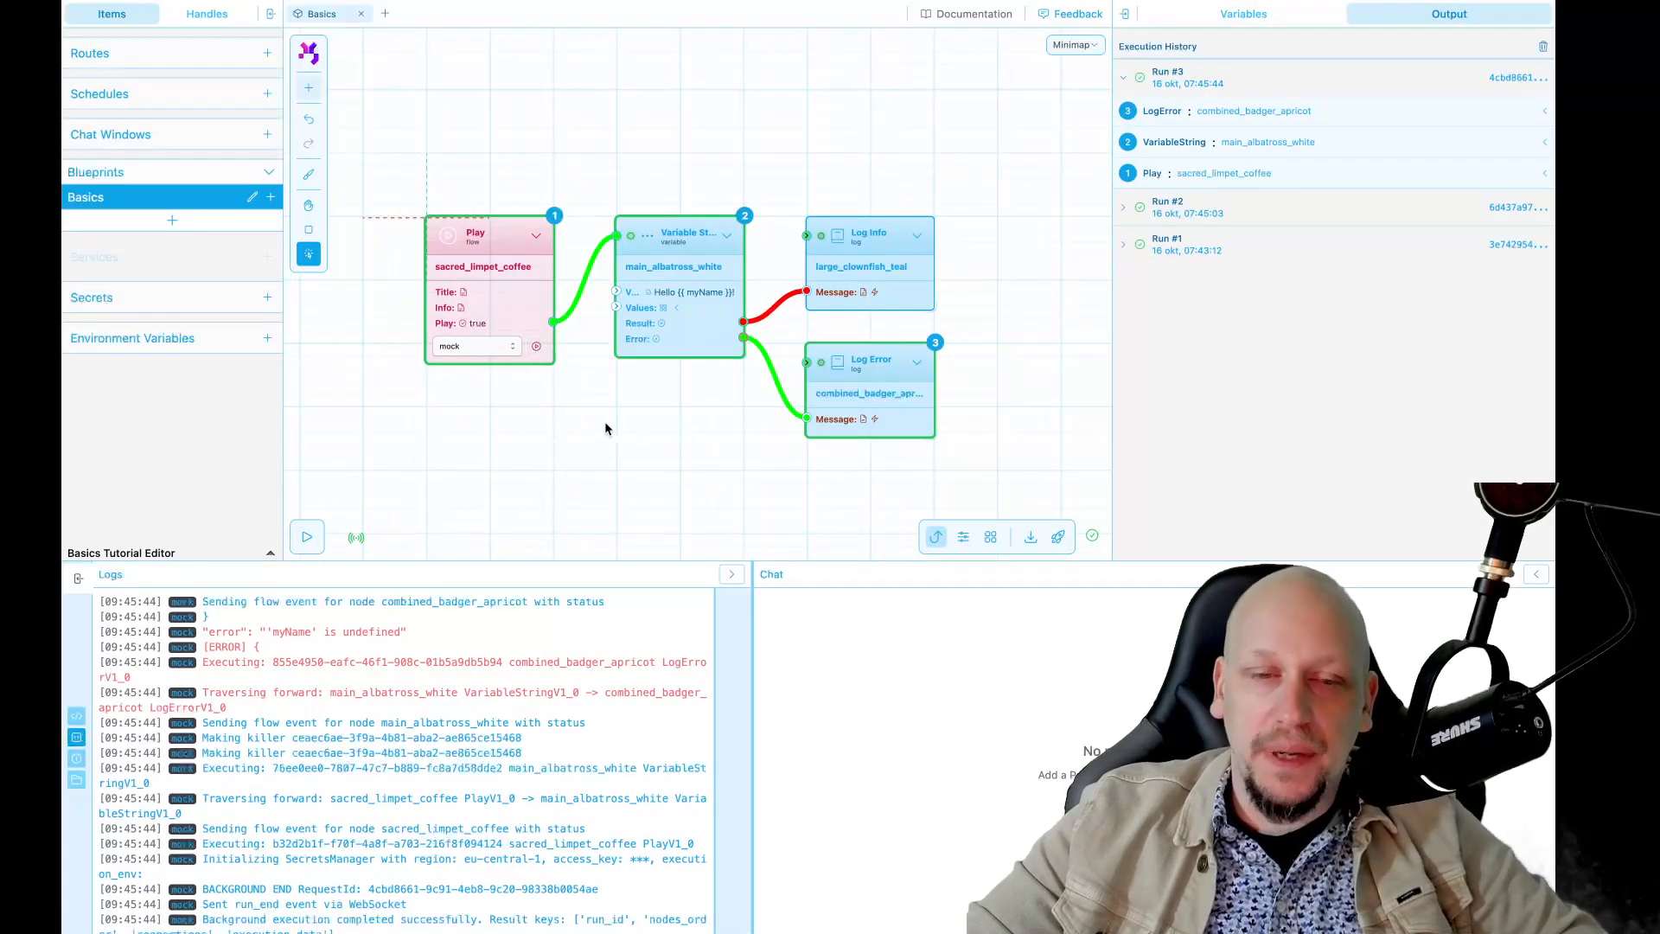
pyautogui.click(674, 283)
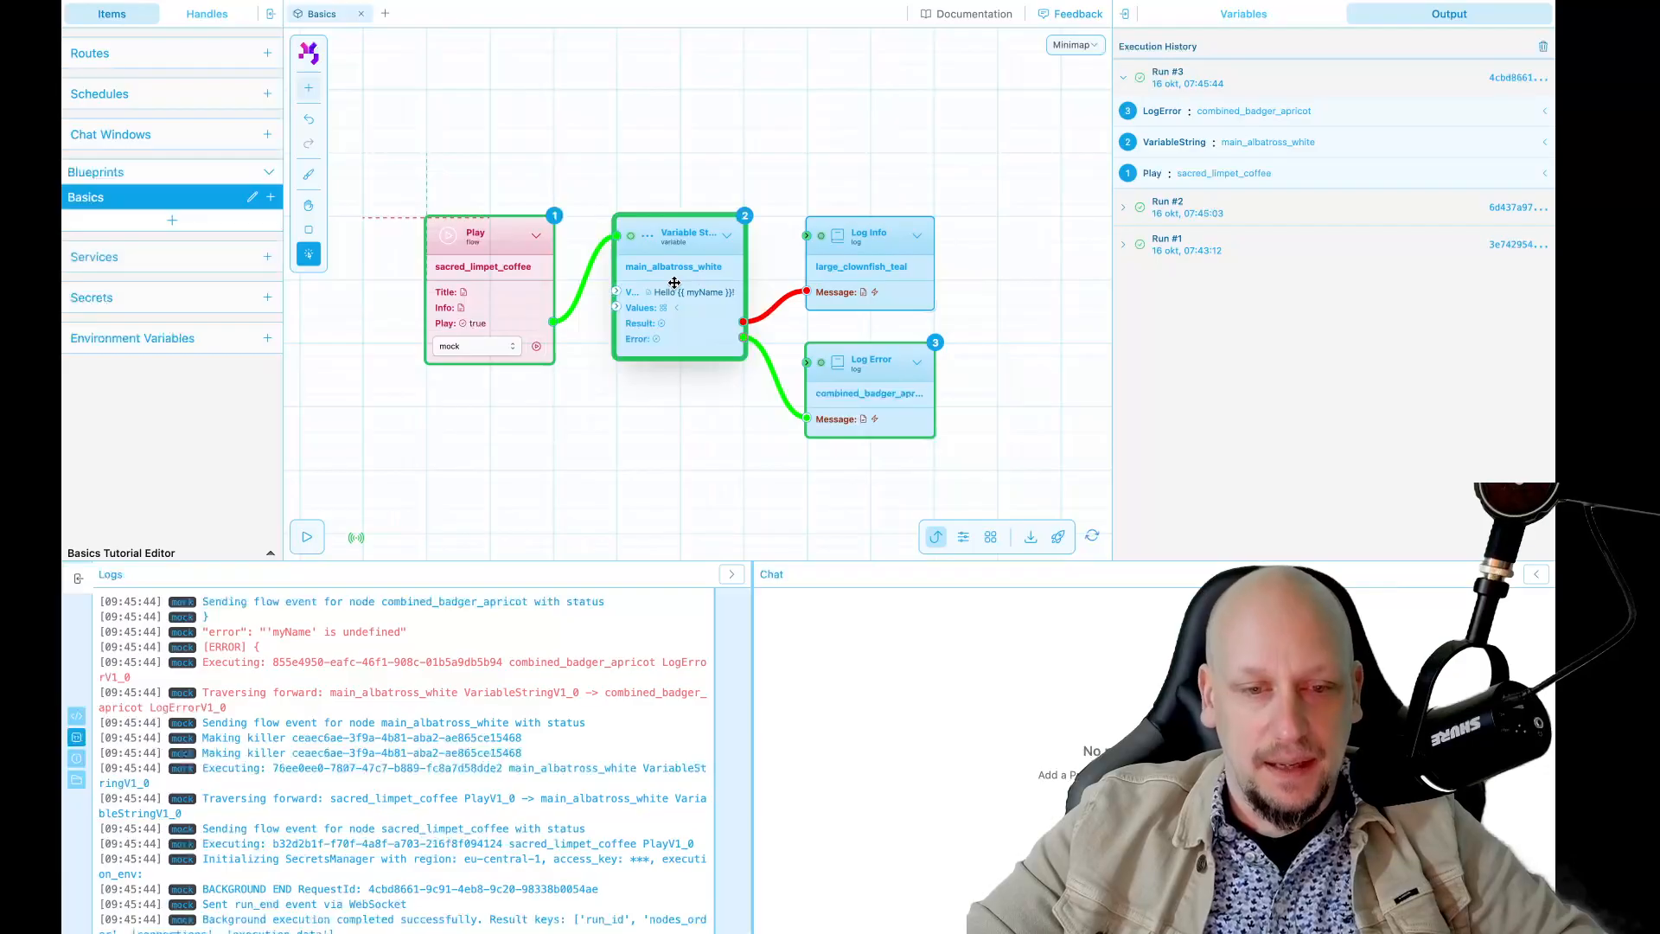
pyautogui.click(690, 429)
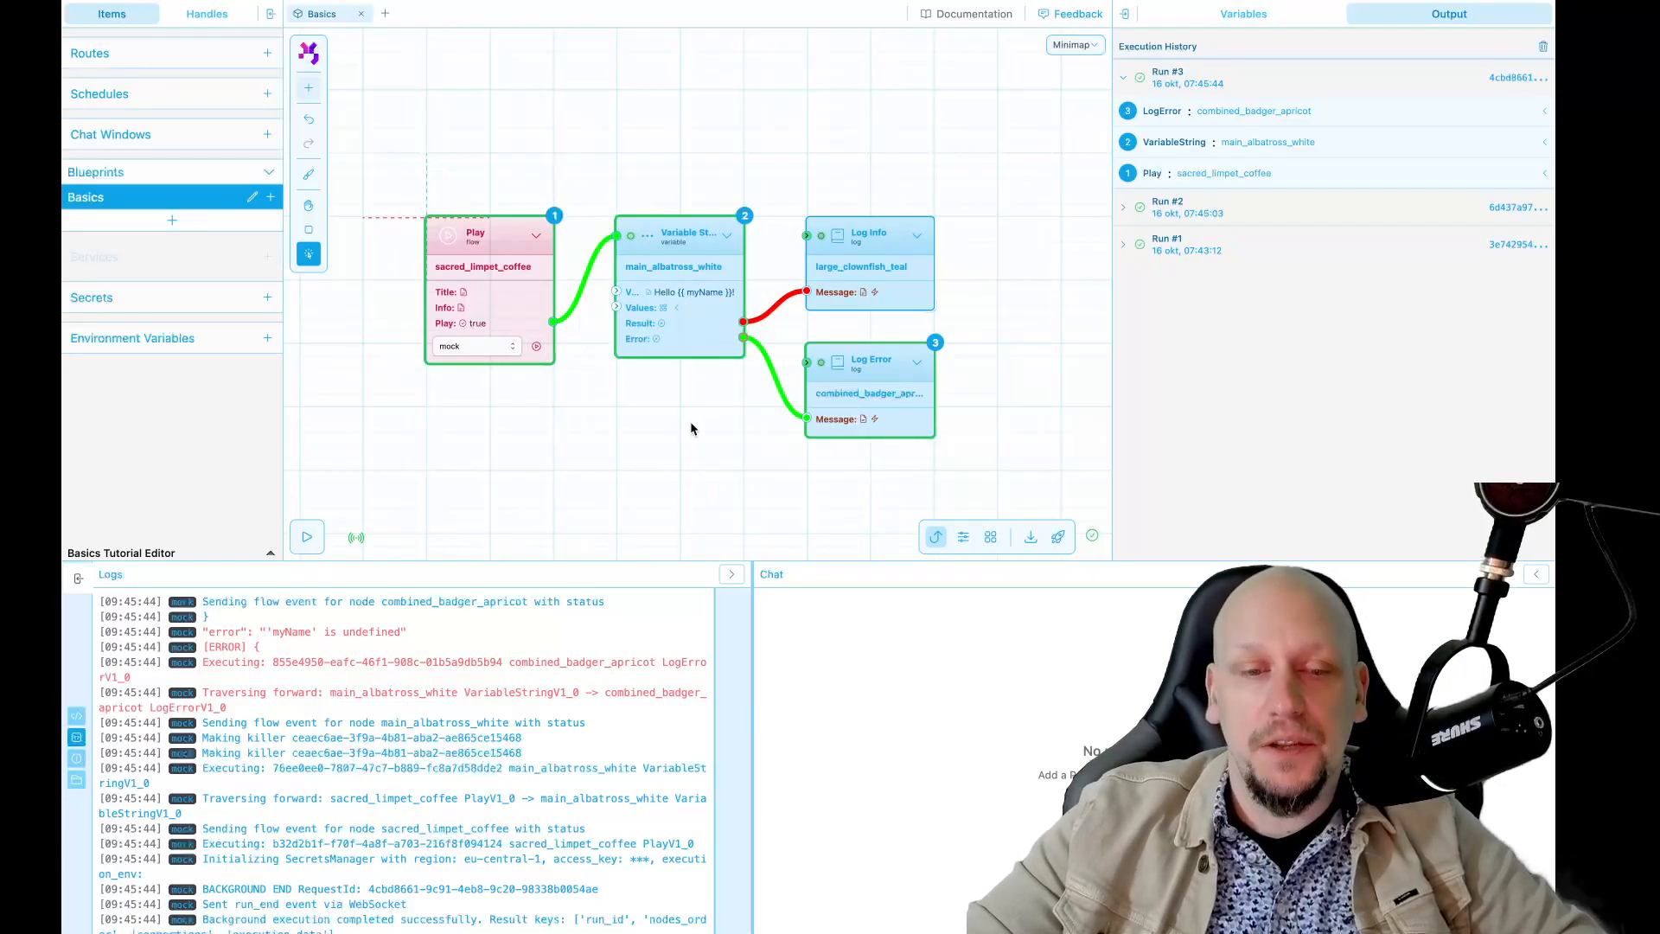
pyautogui.click(677, 312)
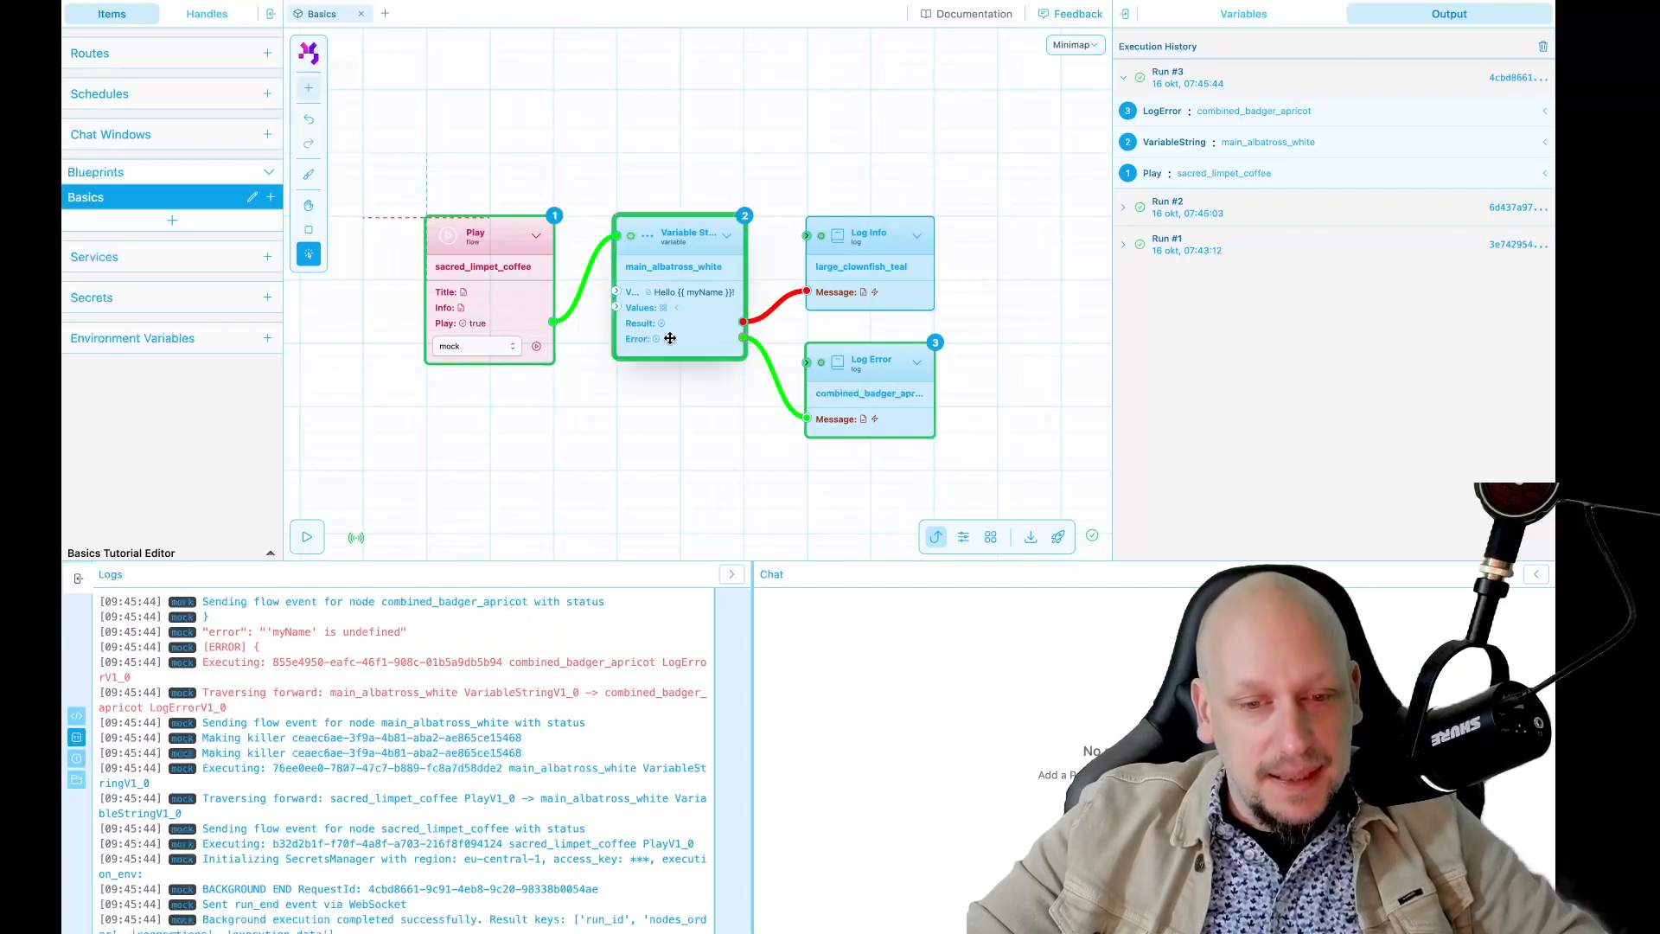
pyautogui.click(897, 397)
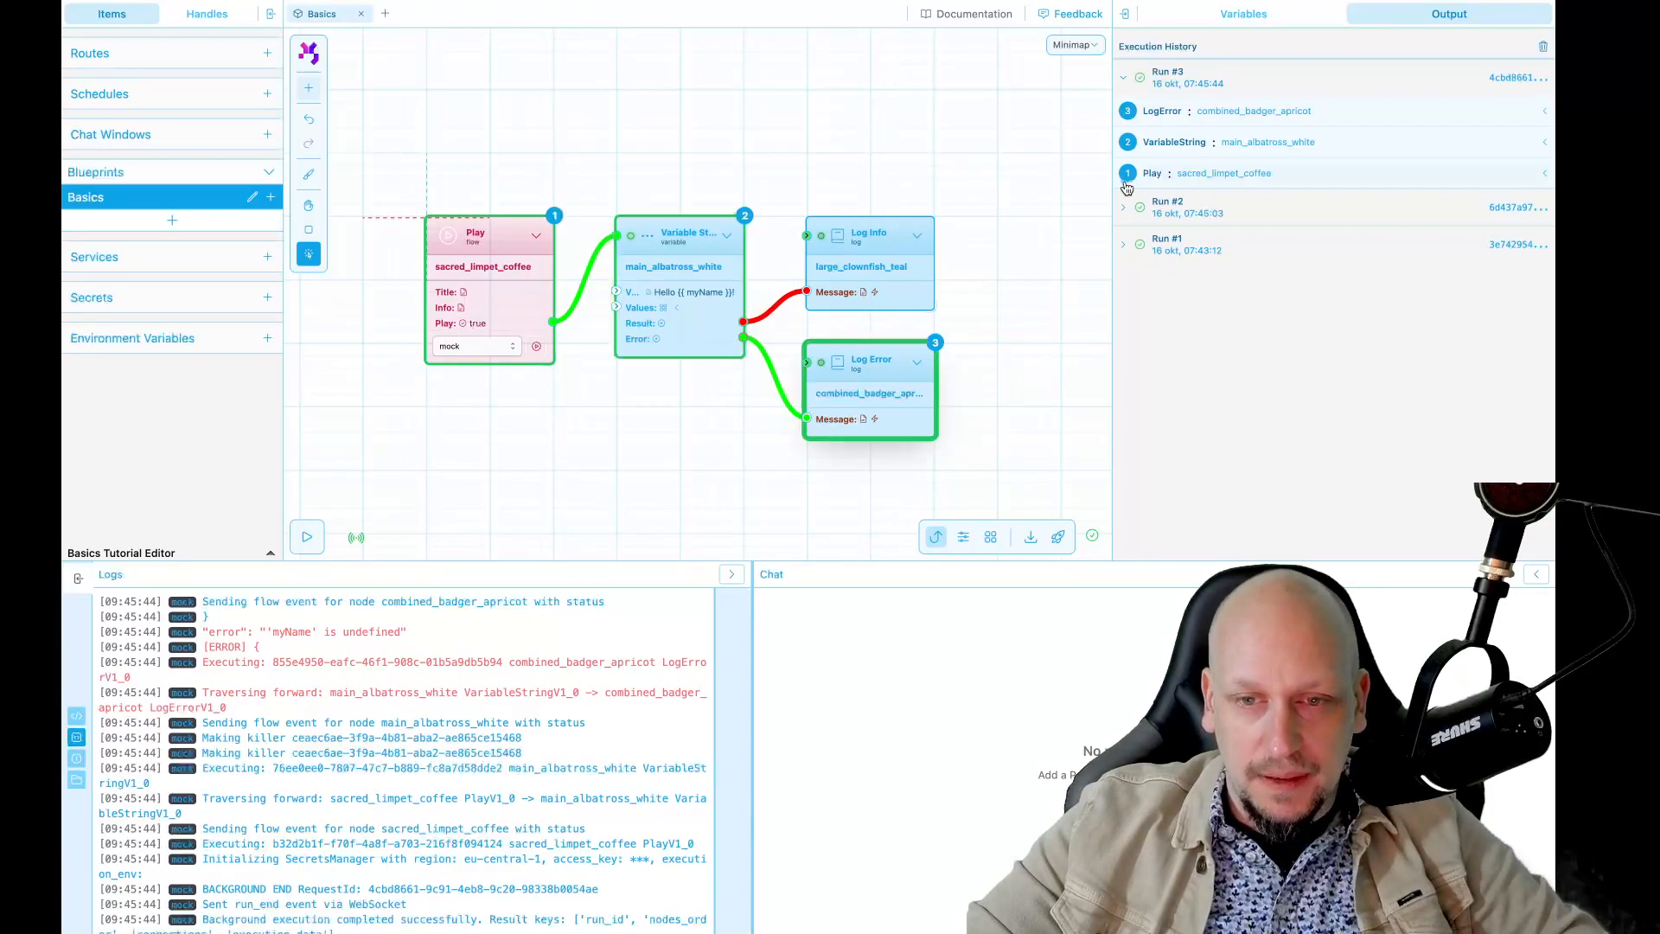
pyautogui.moveTo(203, 637)
pyautogui.mouseDown()
pyautogui.moveTo(346, 739)
pyautogui.moveTo(293, 678)
pyautogui.moveTo(366, 632)
pyautogui.moveTo(407, 631)
pyautogui.moveTo(216, 634)
pyautogui.mouseUp()
pyautogui.click(272, 638)
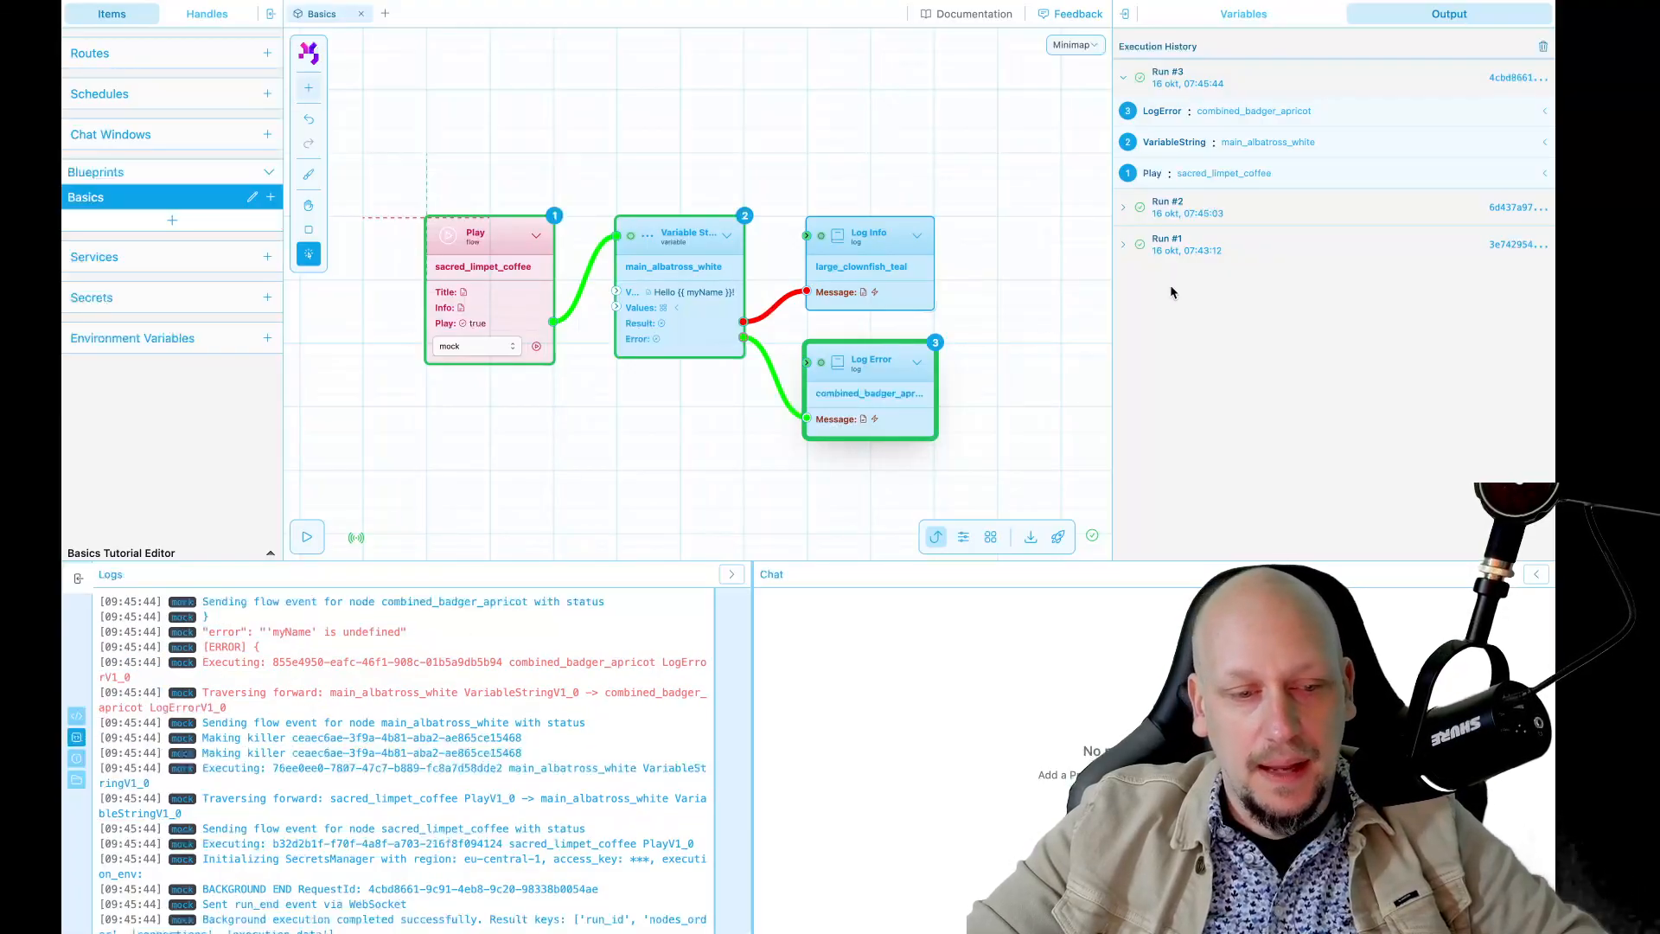
# - Examine the Log Error and Variable String results in the third run's execution history, and collapse both entries
pyautogui.click(1173, 116)
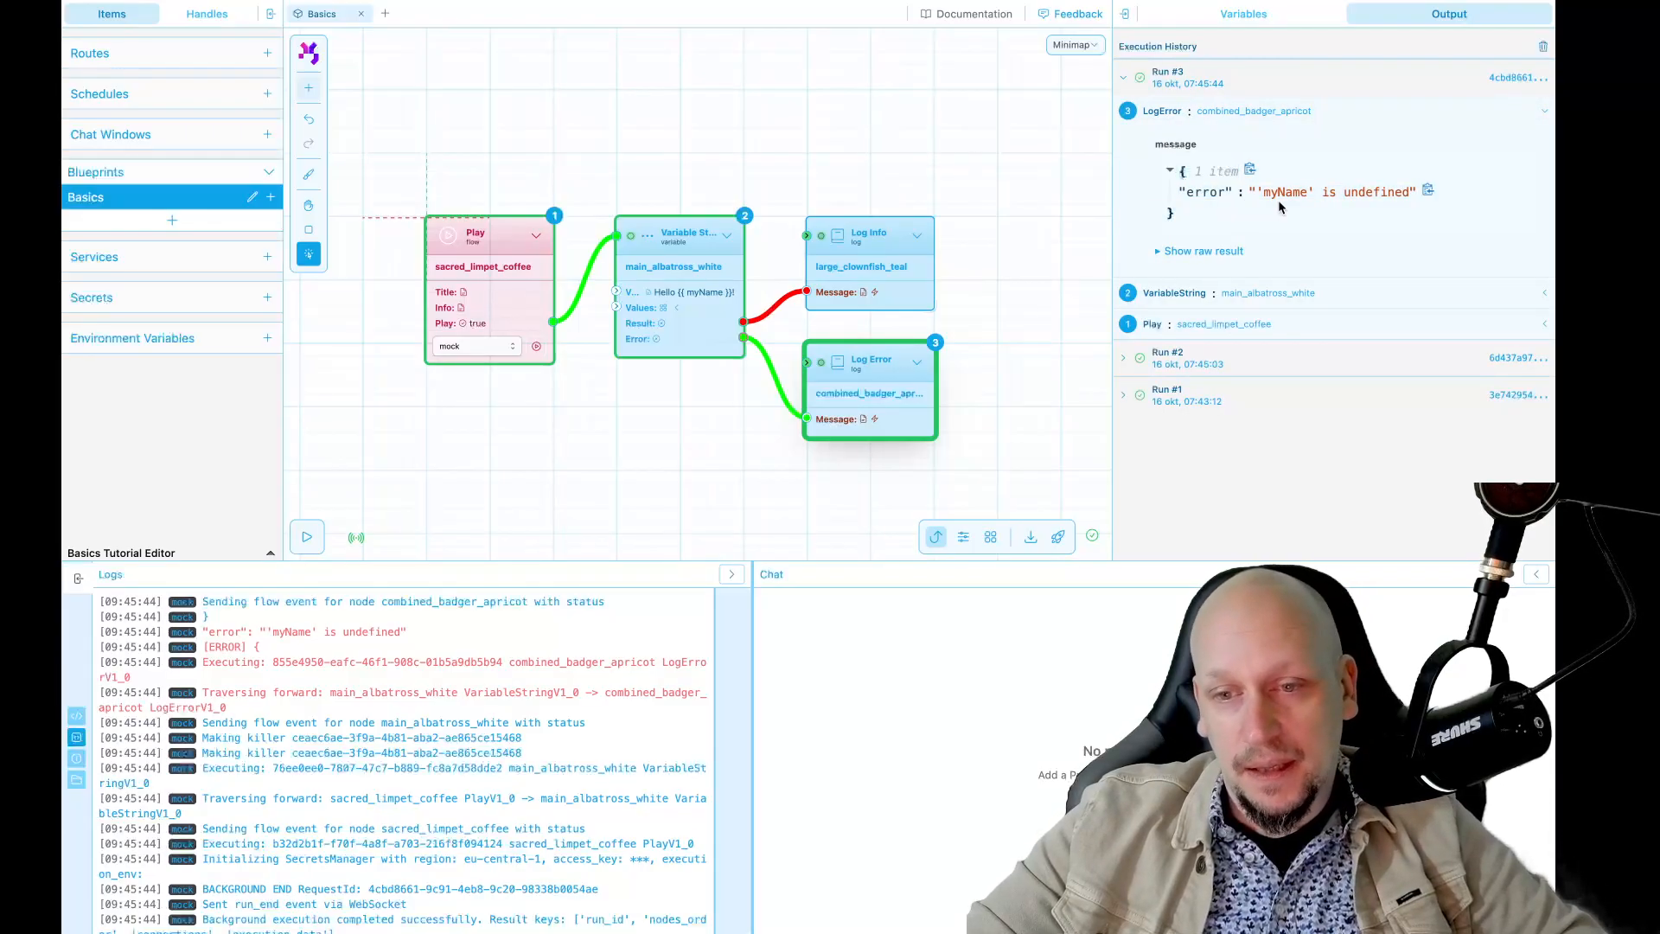
pyautogui.click(1186, 297)
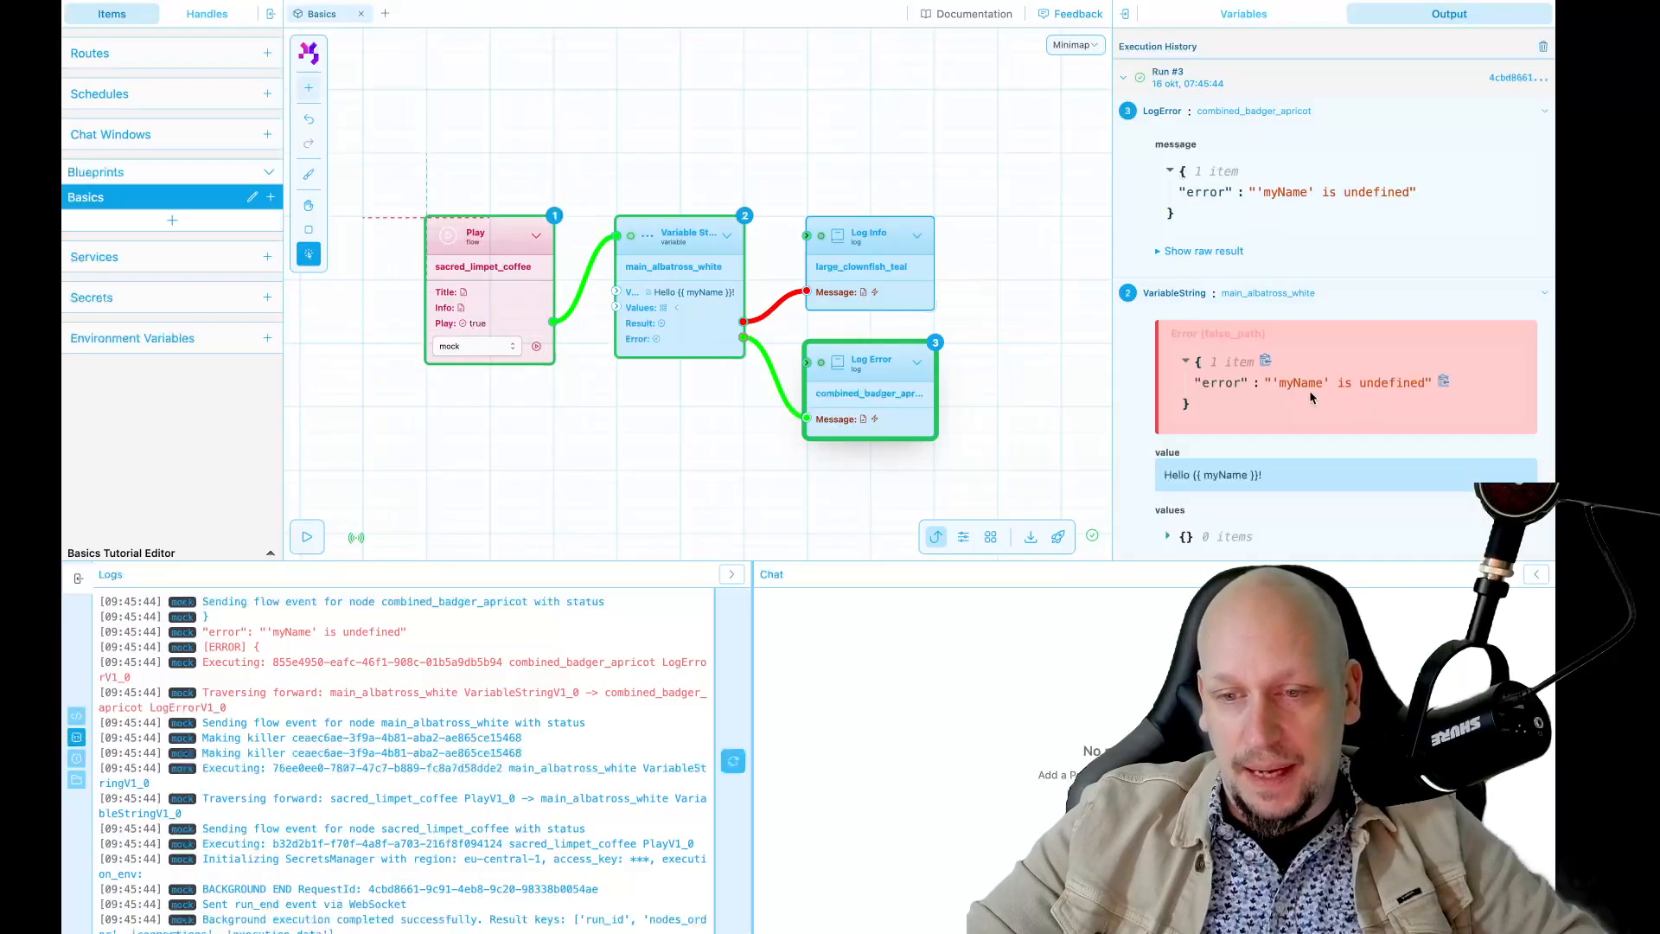
pyautogui.scroll(-2, 1272, 388)
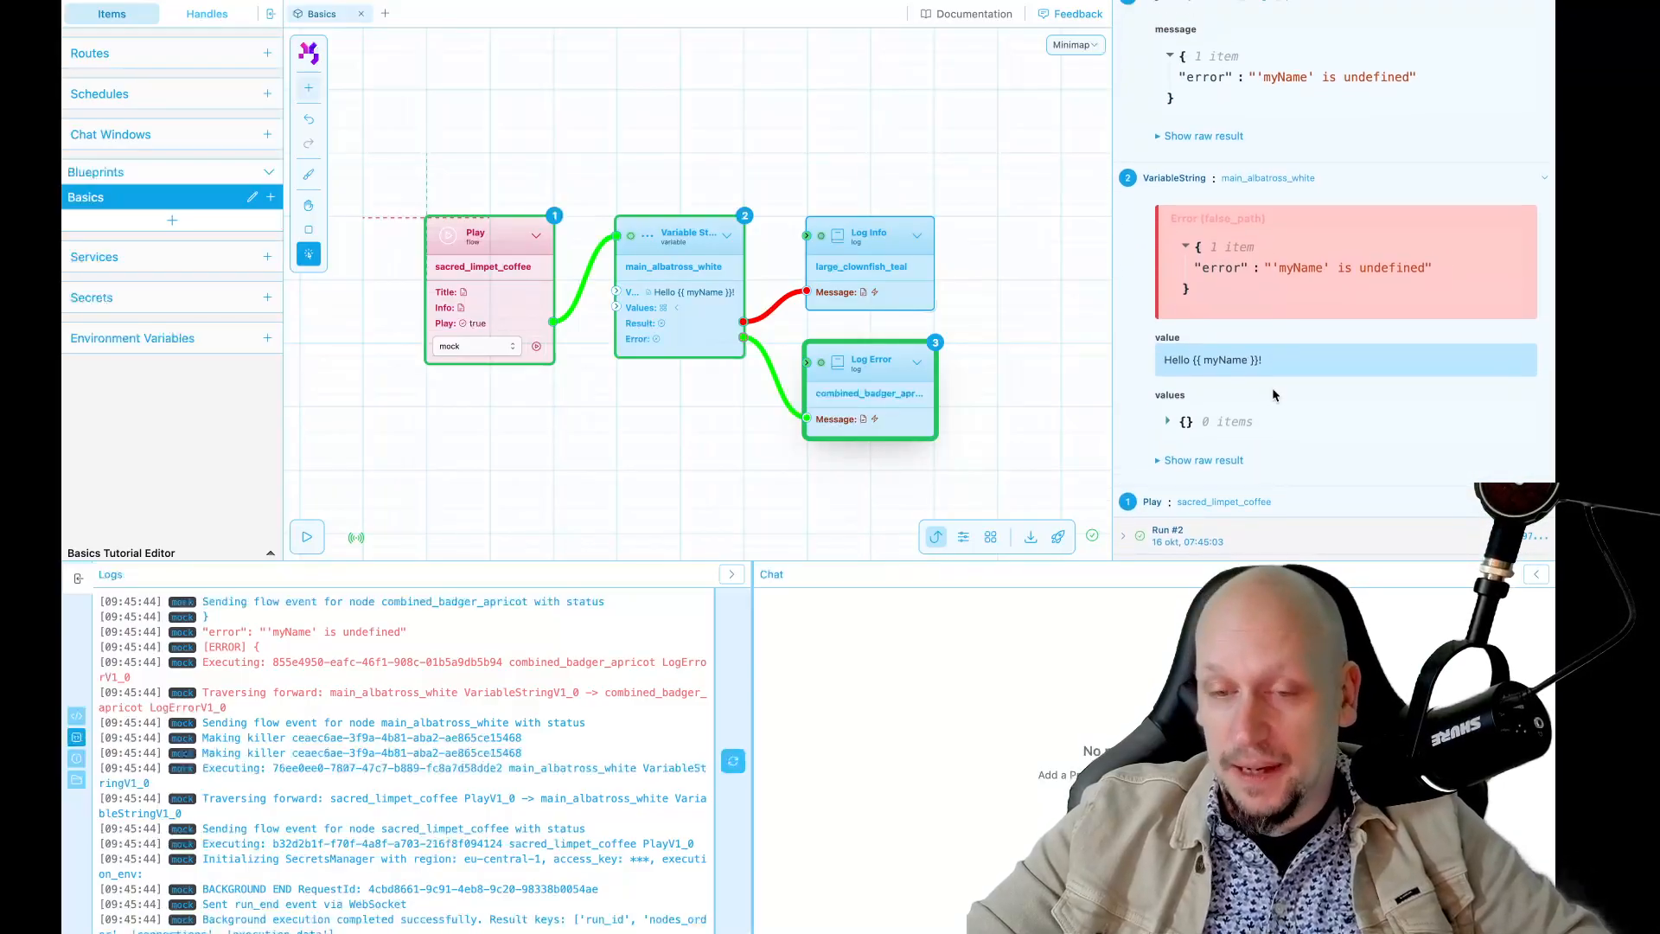
pyautogui.scroll(3, 1273, 387)
pyautogui.click(1159, 112)
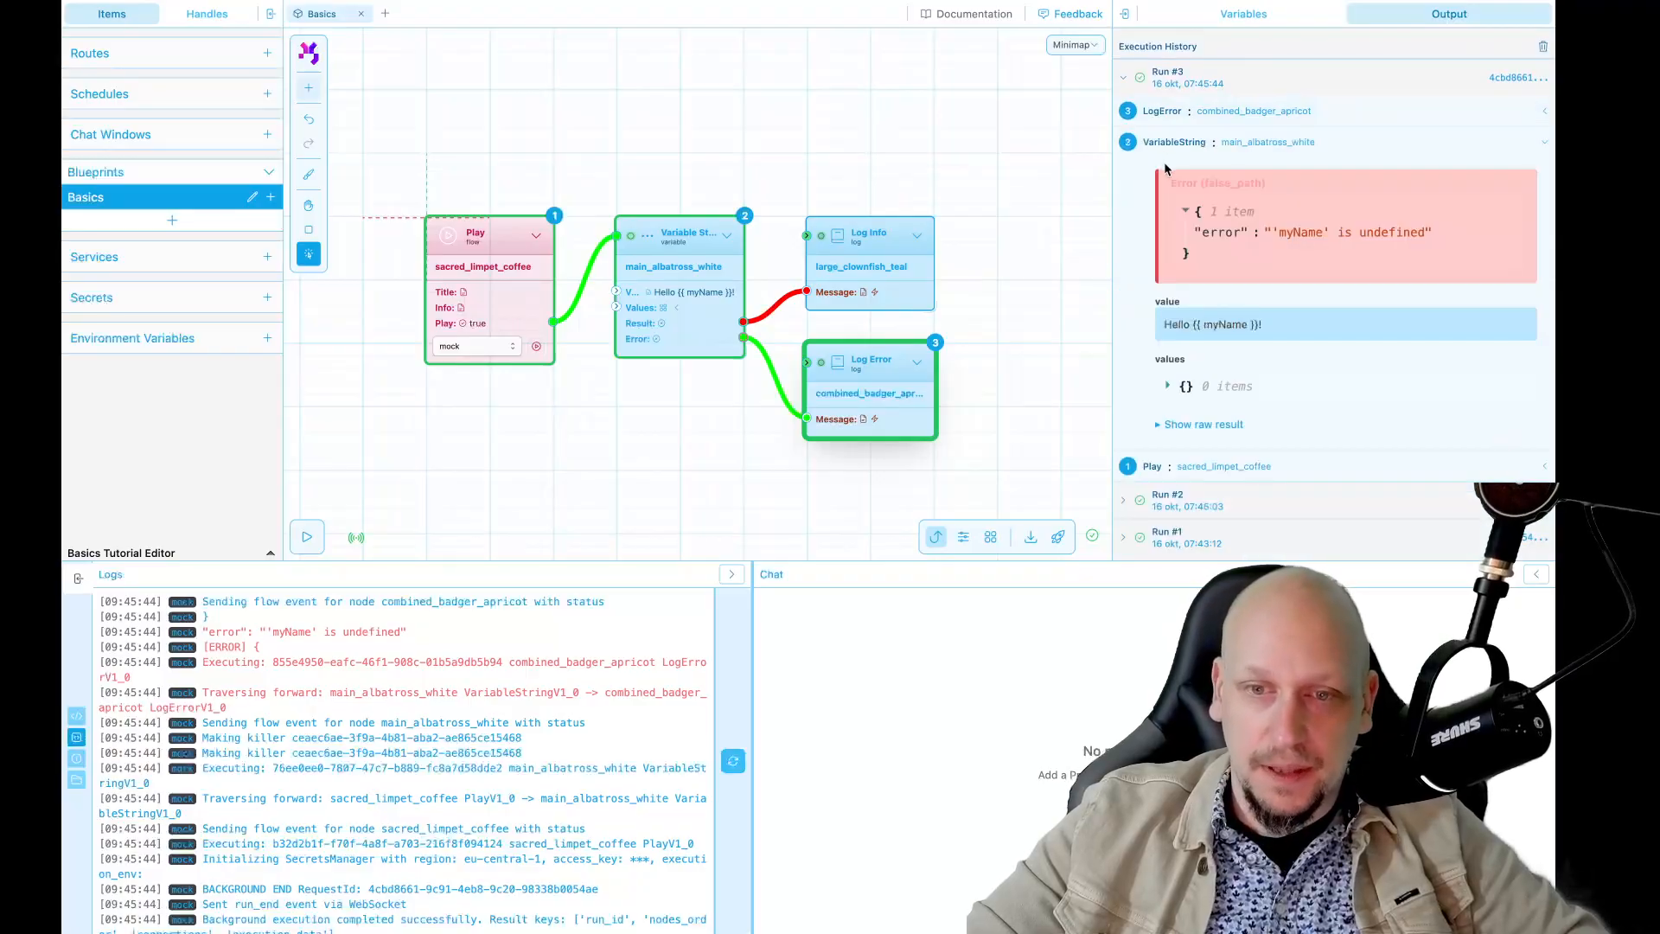
pyautogui.click(1183, 143)
# - Add an empty row to the values dictionary of the Variable String node that holds the Hello template
pyautogui.scroll(-2, 1000, 271)
pyautogui.press('h')
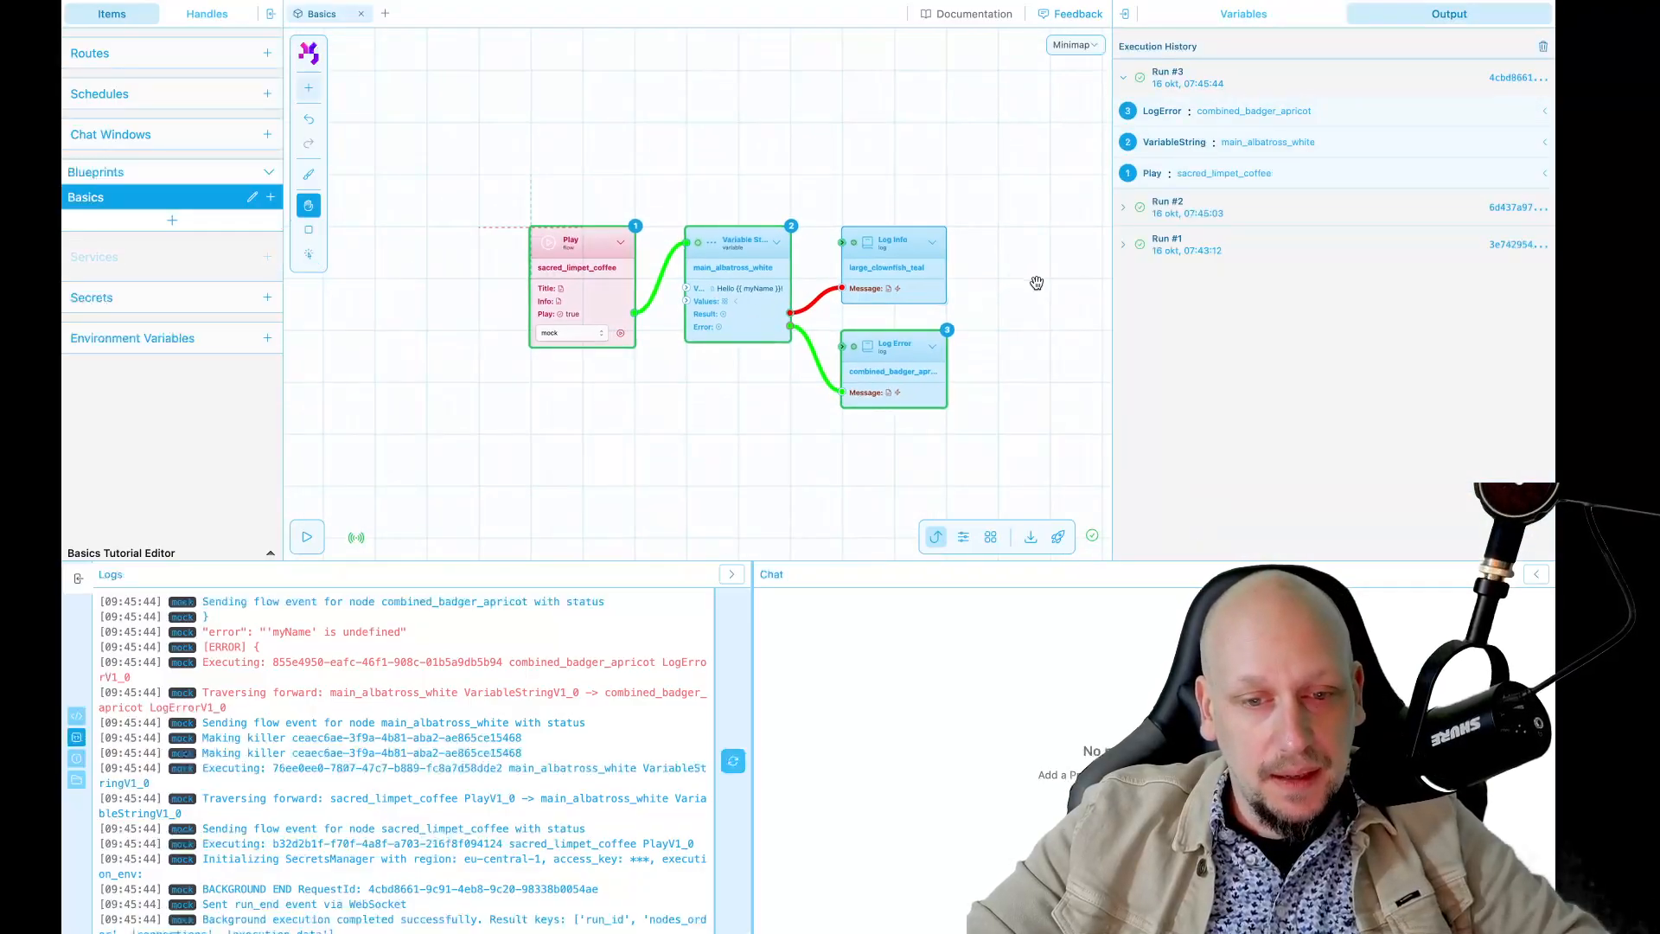
pyautogui.moveTo(1037, 283); pyautogui.dragTo(971, 285)
pyautogui.scroll(2, 972, 285)
pyautogui.moveTo(957, 308); pyautogui.dragTo(997, 305, button='middle')
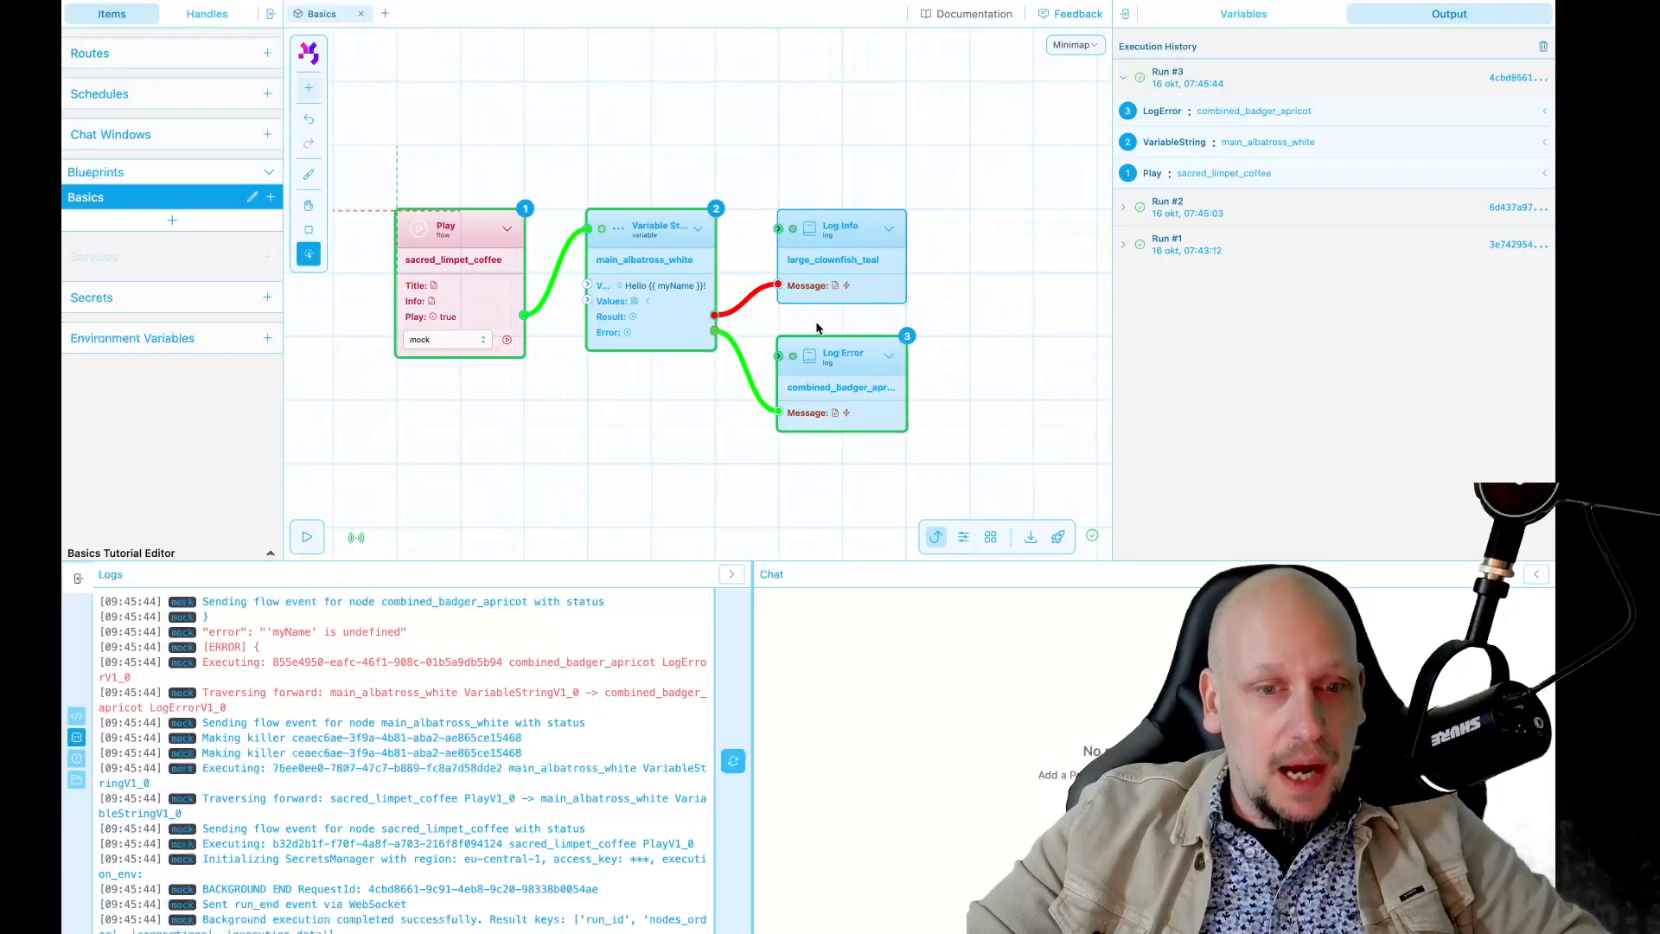
pyautogui.click(679, 295)
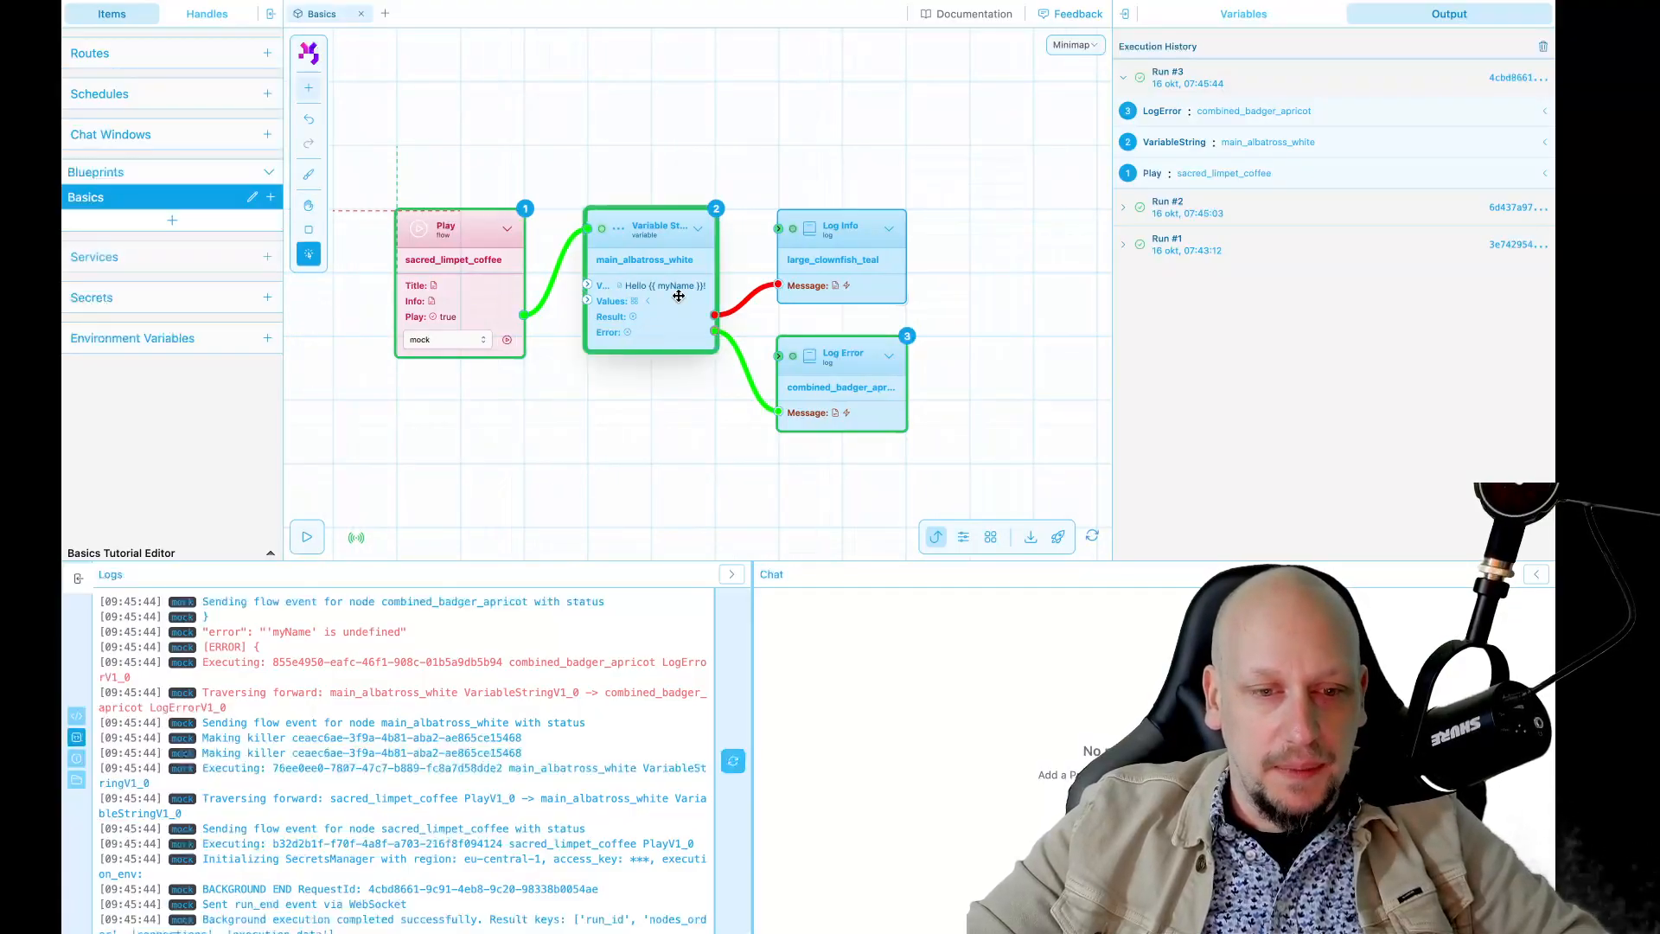
pyautogui.click(1246, 14)
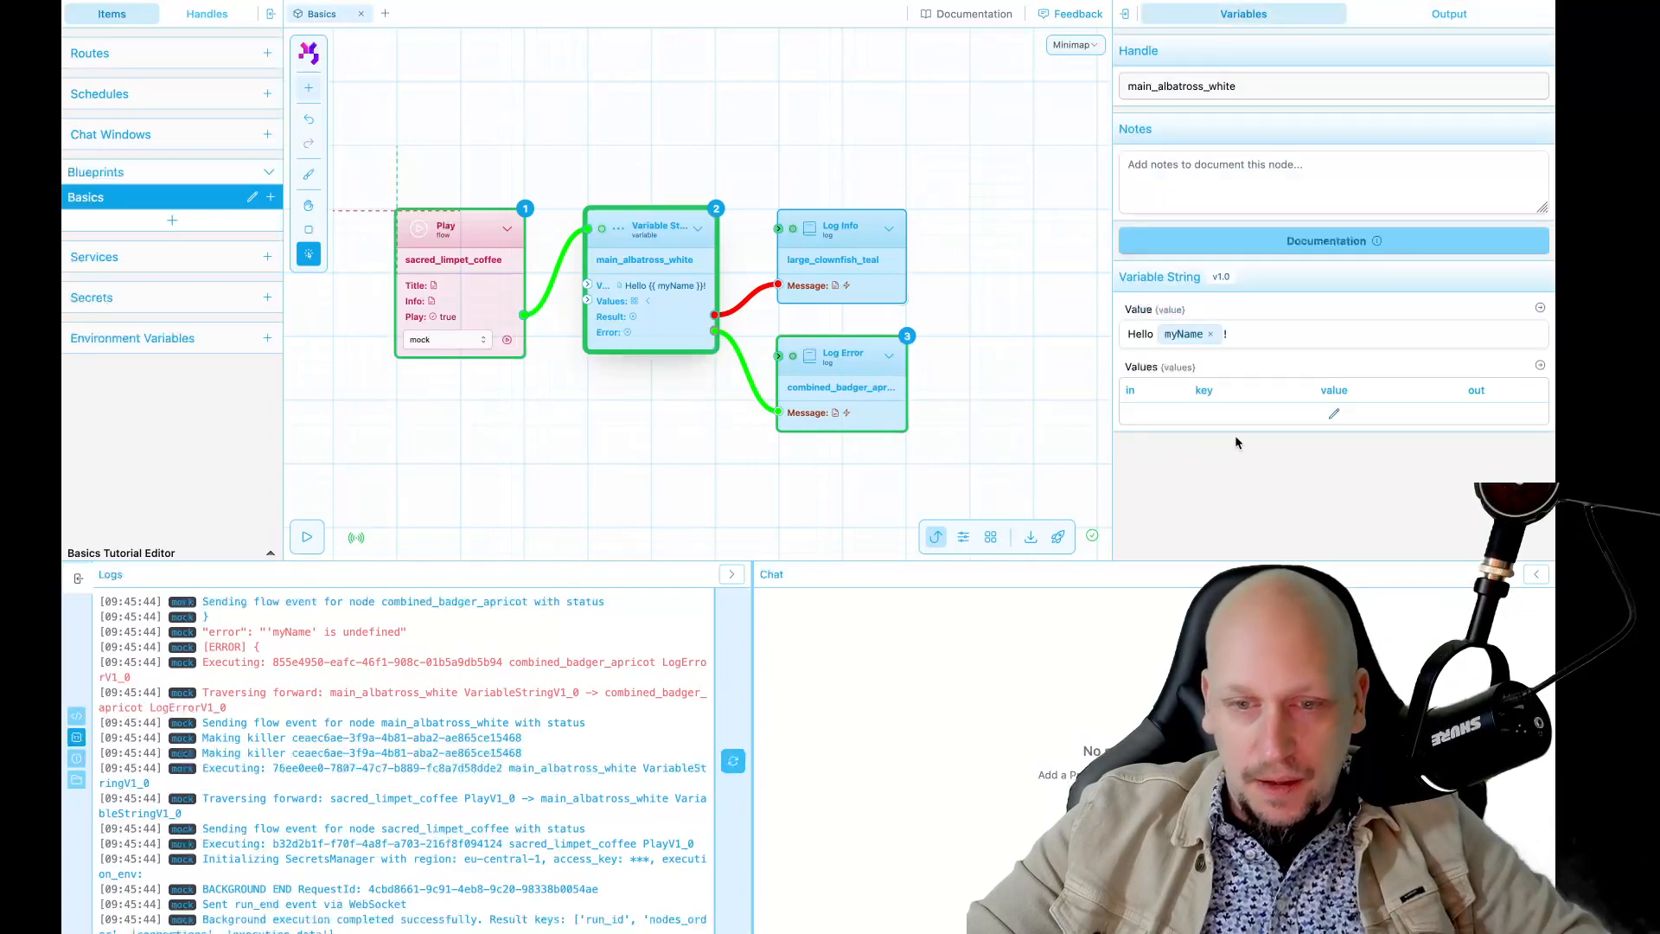
pyautogui.click(1333, 416)
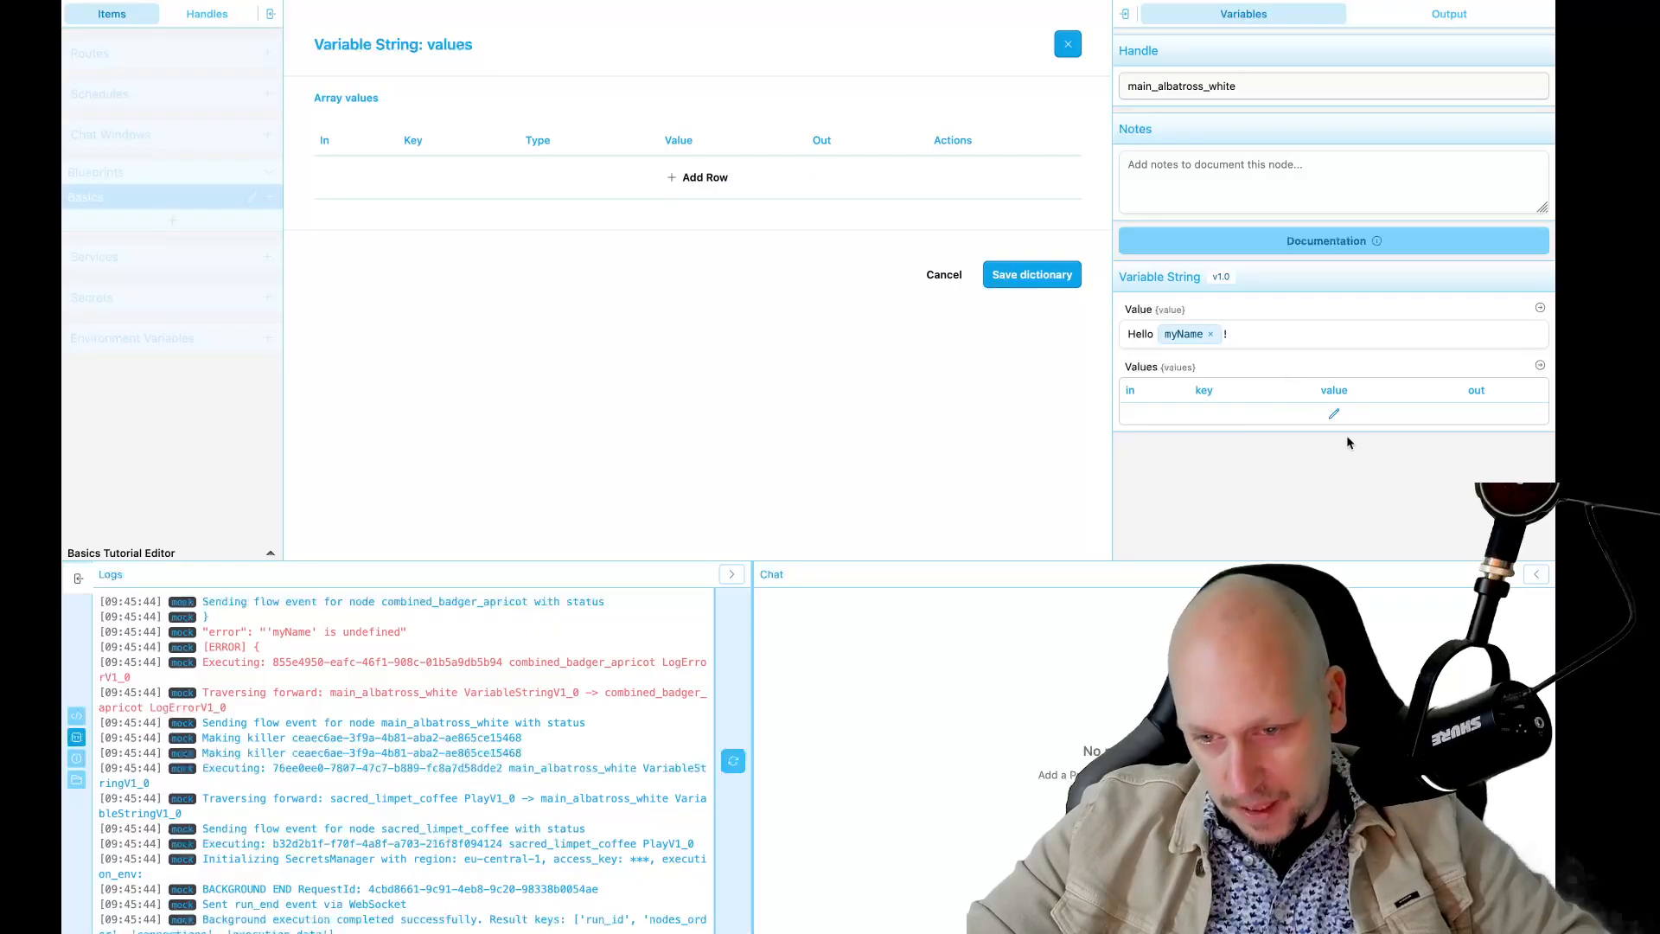
pyautogui.click(697, 177)
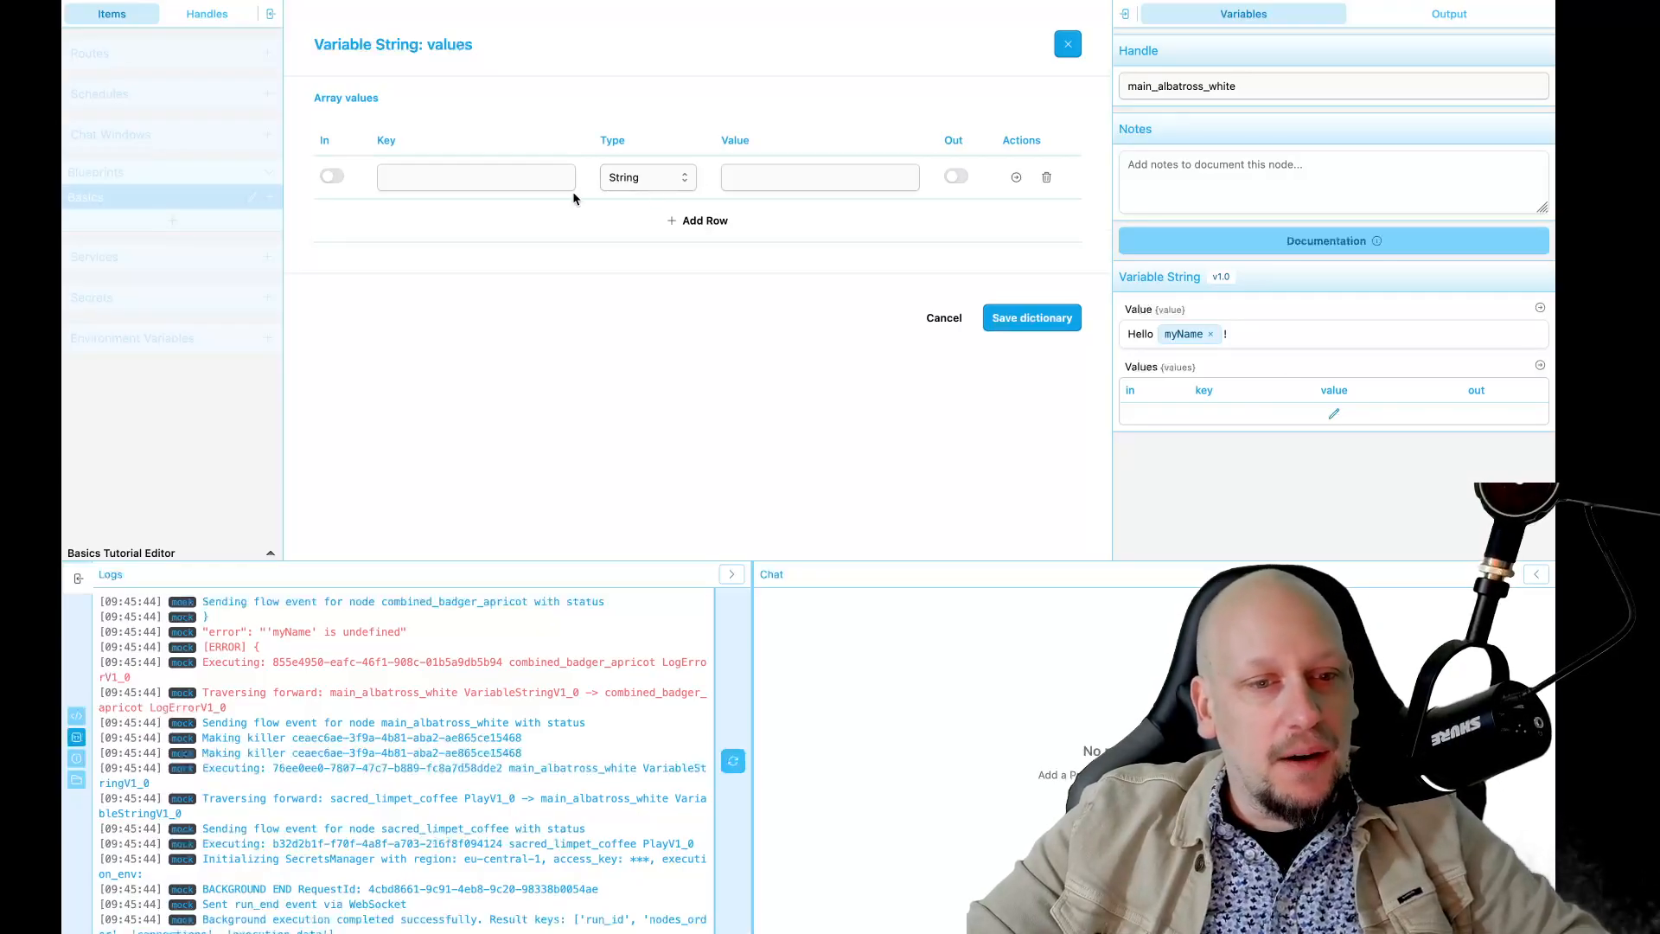
# - Define the dictionary row with key myName and a first name as its string value, and save the dictionary
pyautogui.click(426, 185)
pyautogui.write('myName')
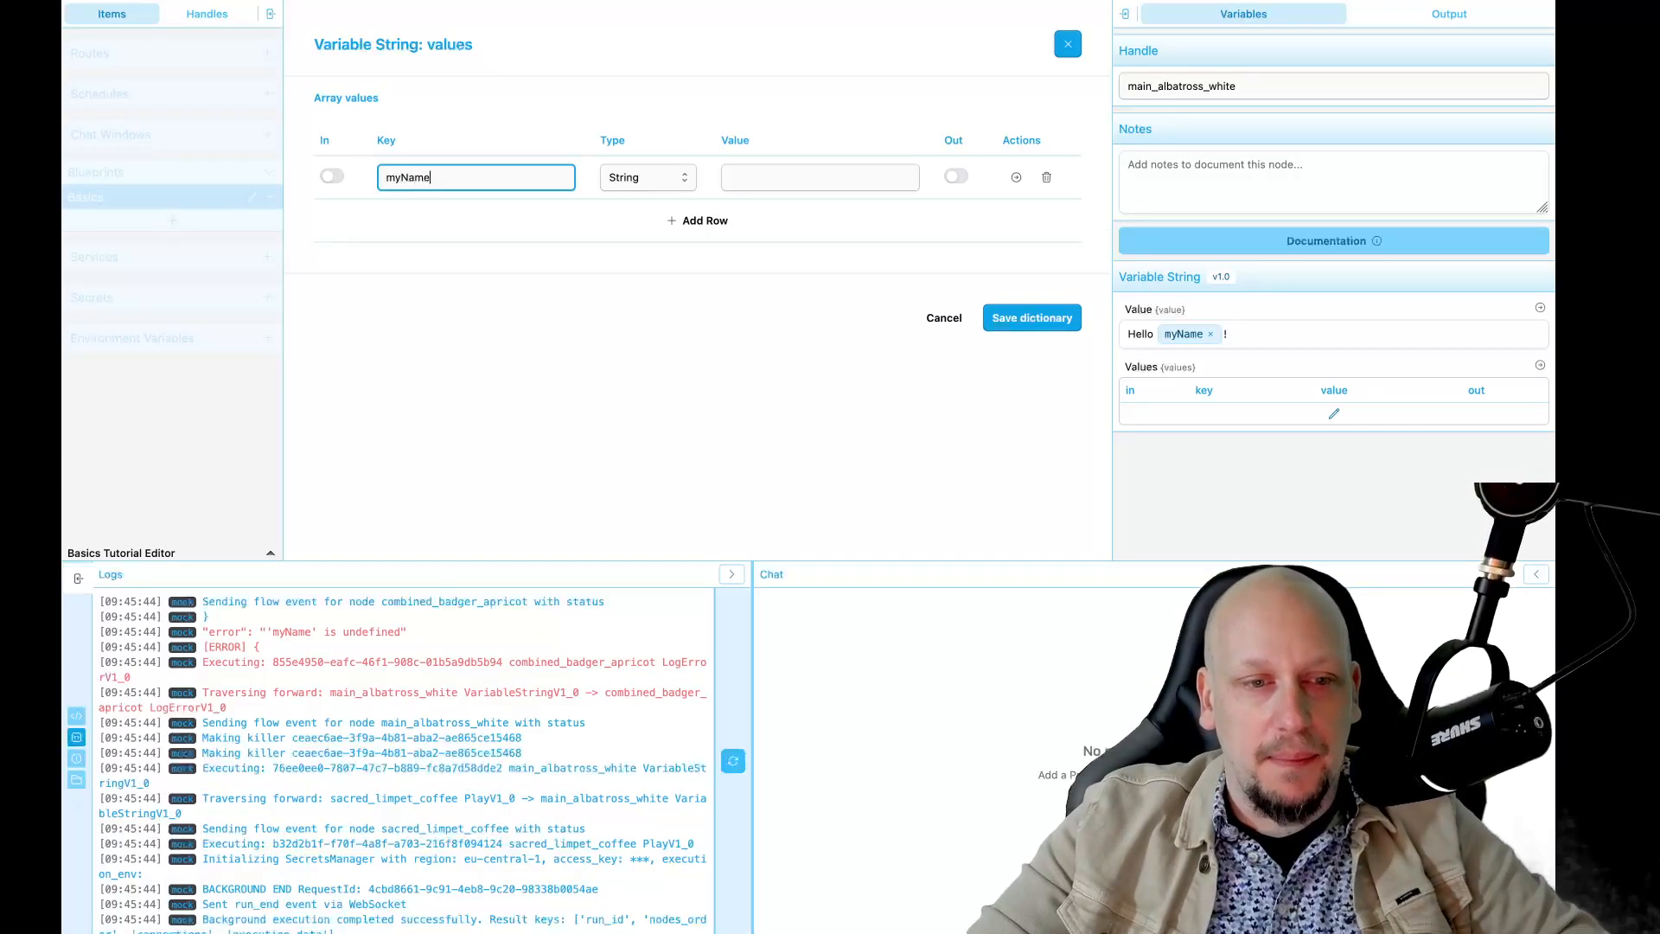
pyautogui.click(738, 173)
pyautogui.write('Dion')
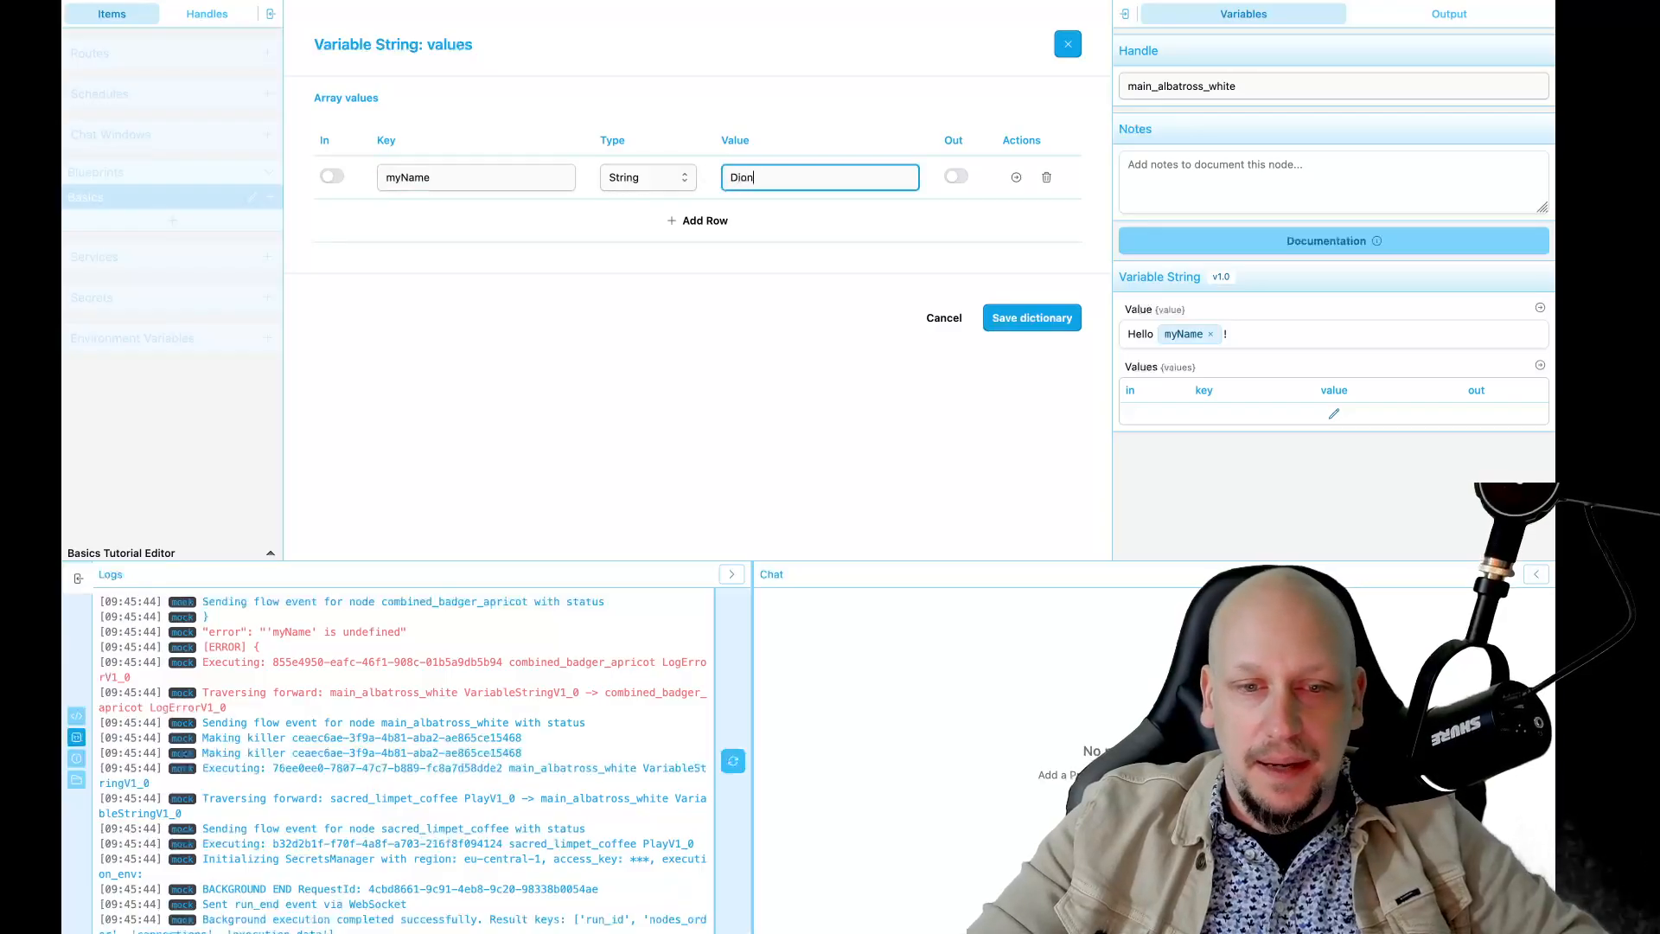
pyautogui.click(774, 242)
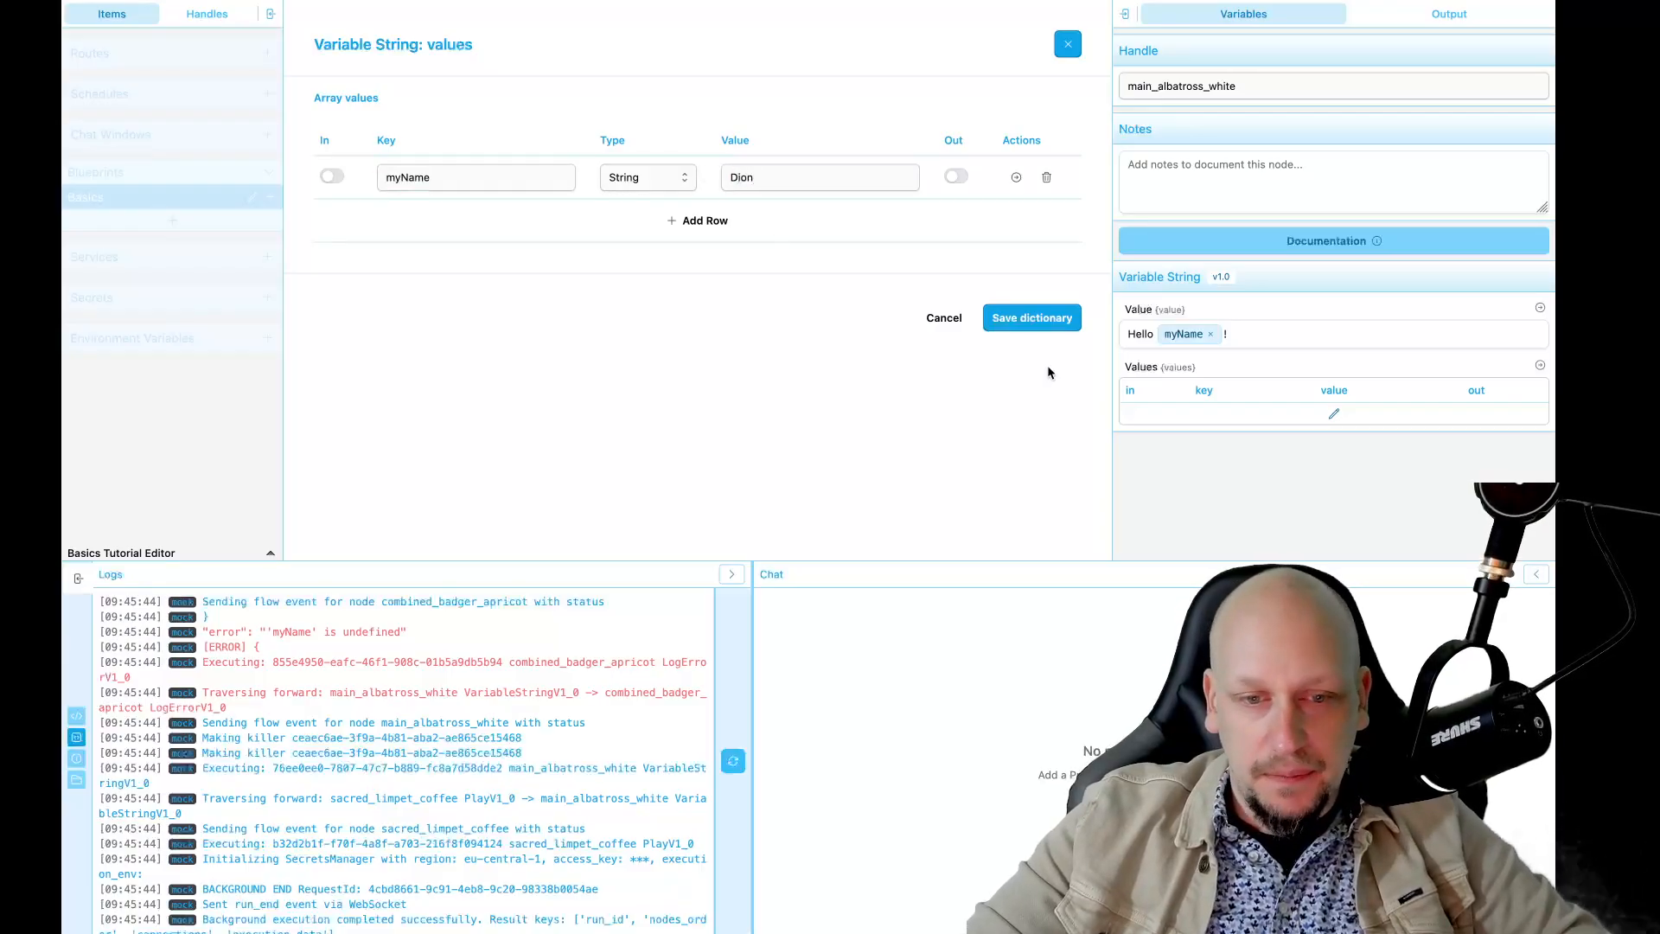
pyautogui.click(1036, 319)
pyautogui.click(598, 437)
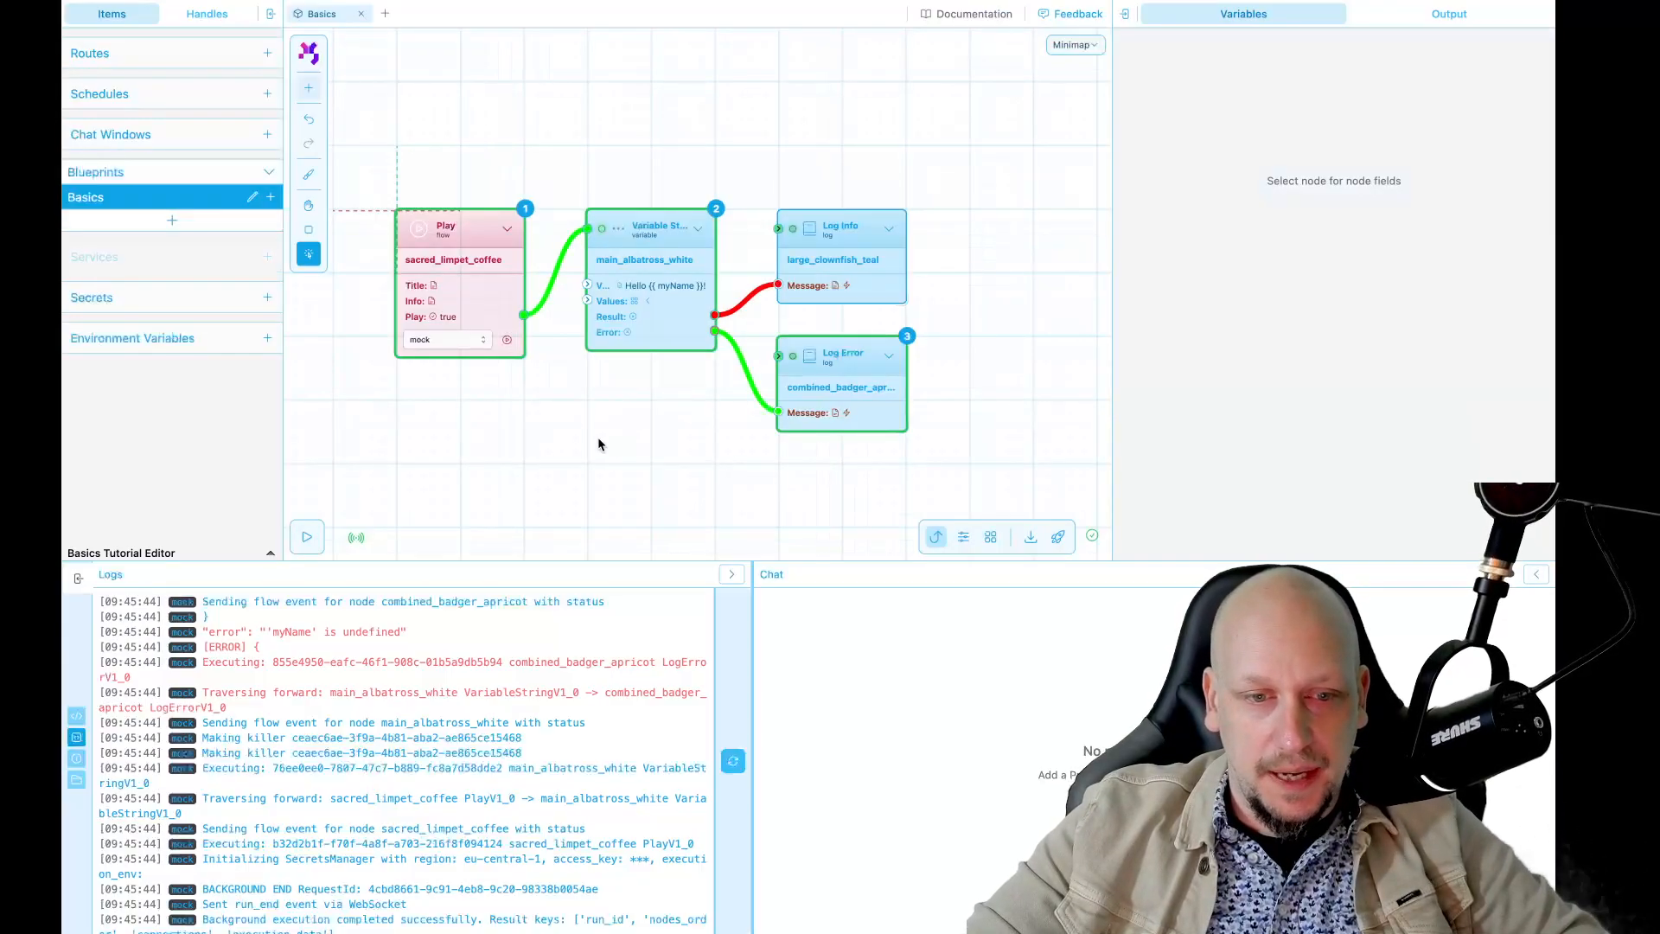
# - Expand the Values list on the Variable String node and examine its myName entry
pyautogui.click(650, 307)
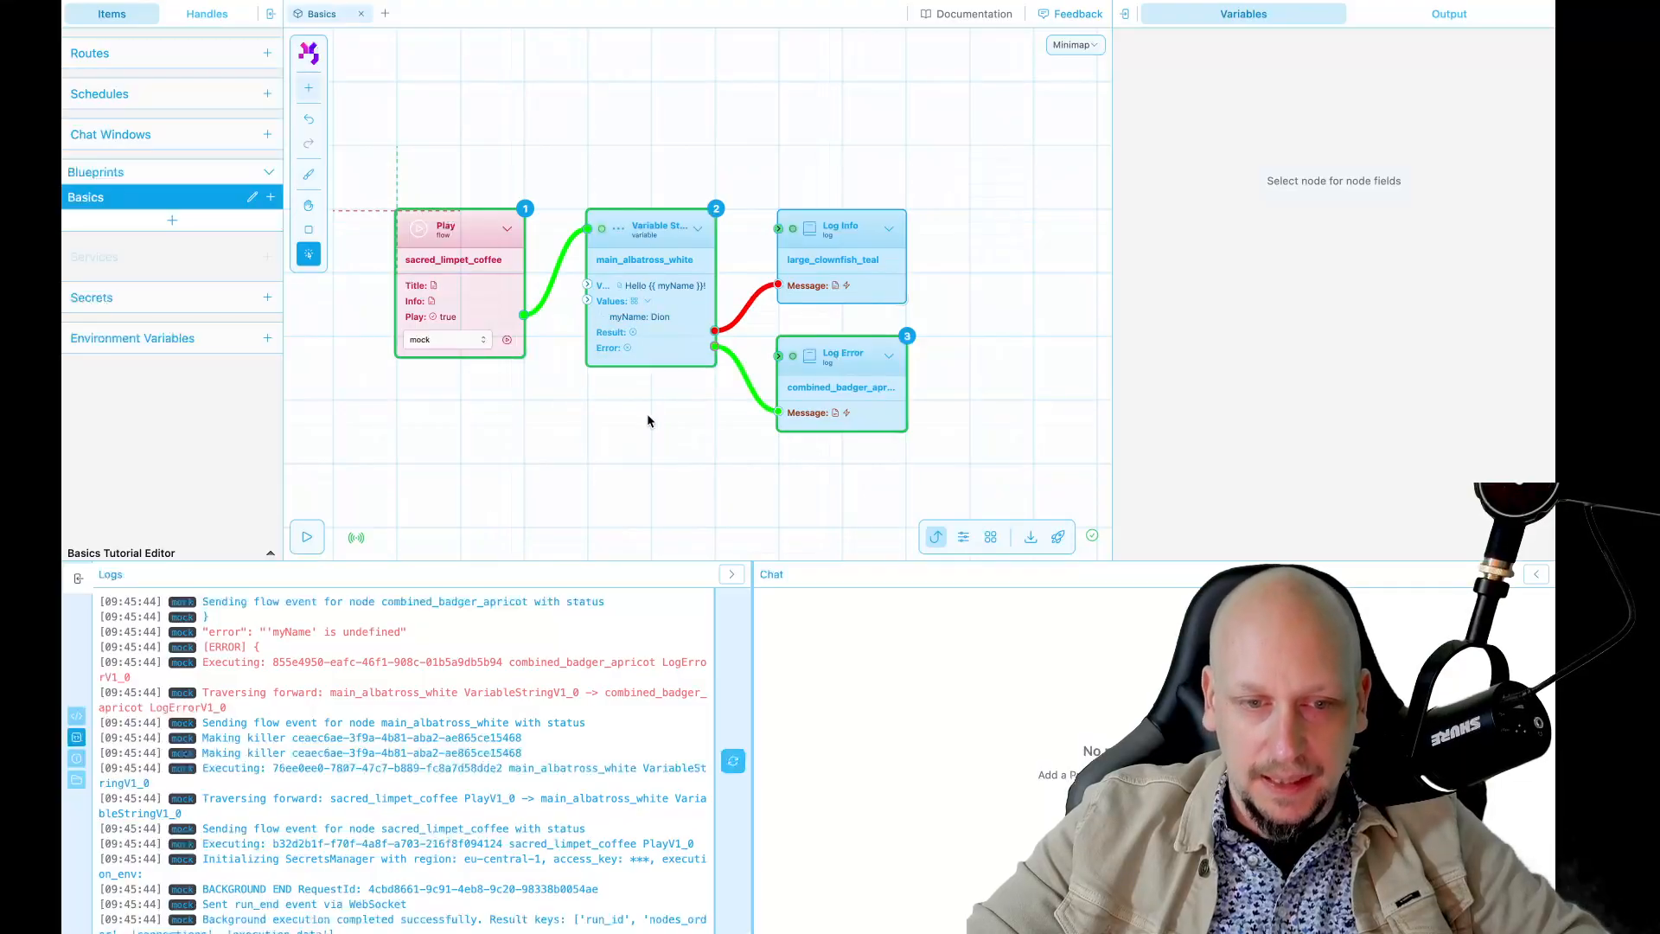
pyautogui.scroll(5, 647, 415)
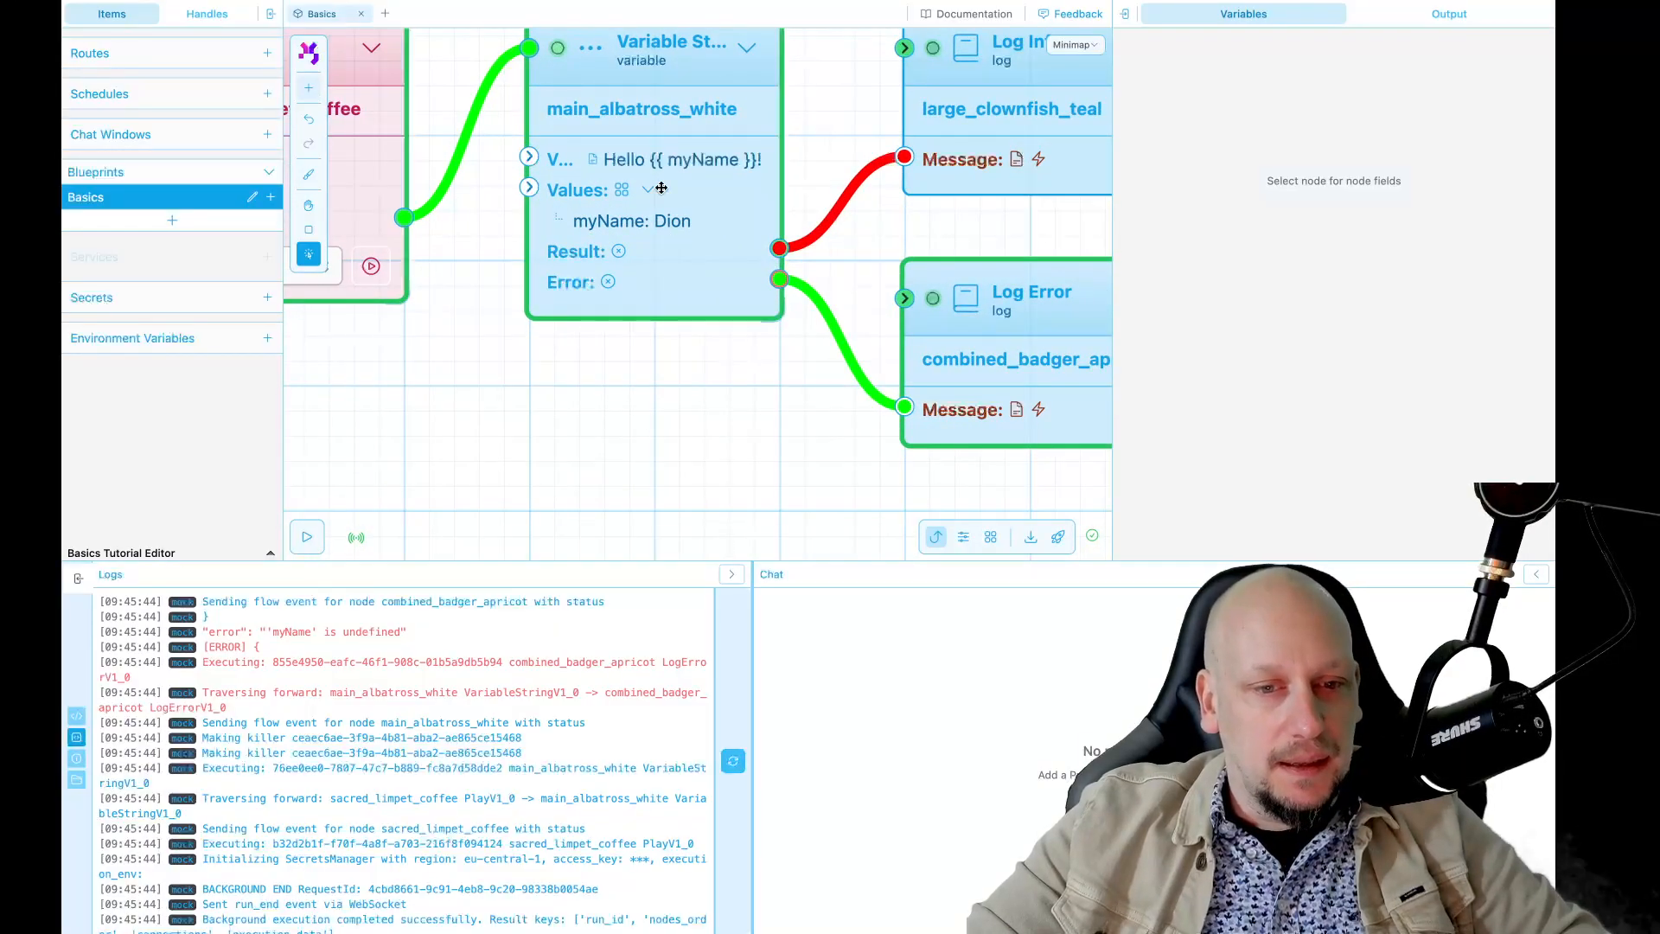
pyautogui.scroll(-5, 648, 421)
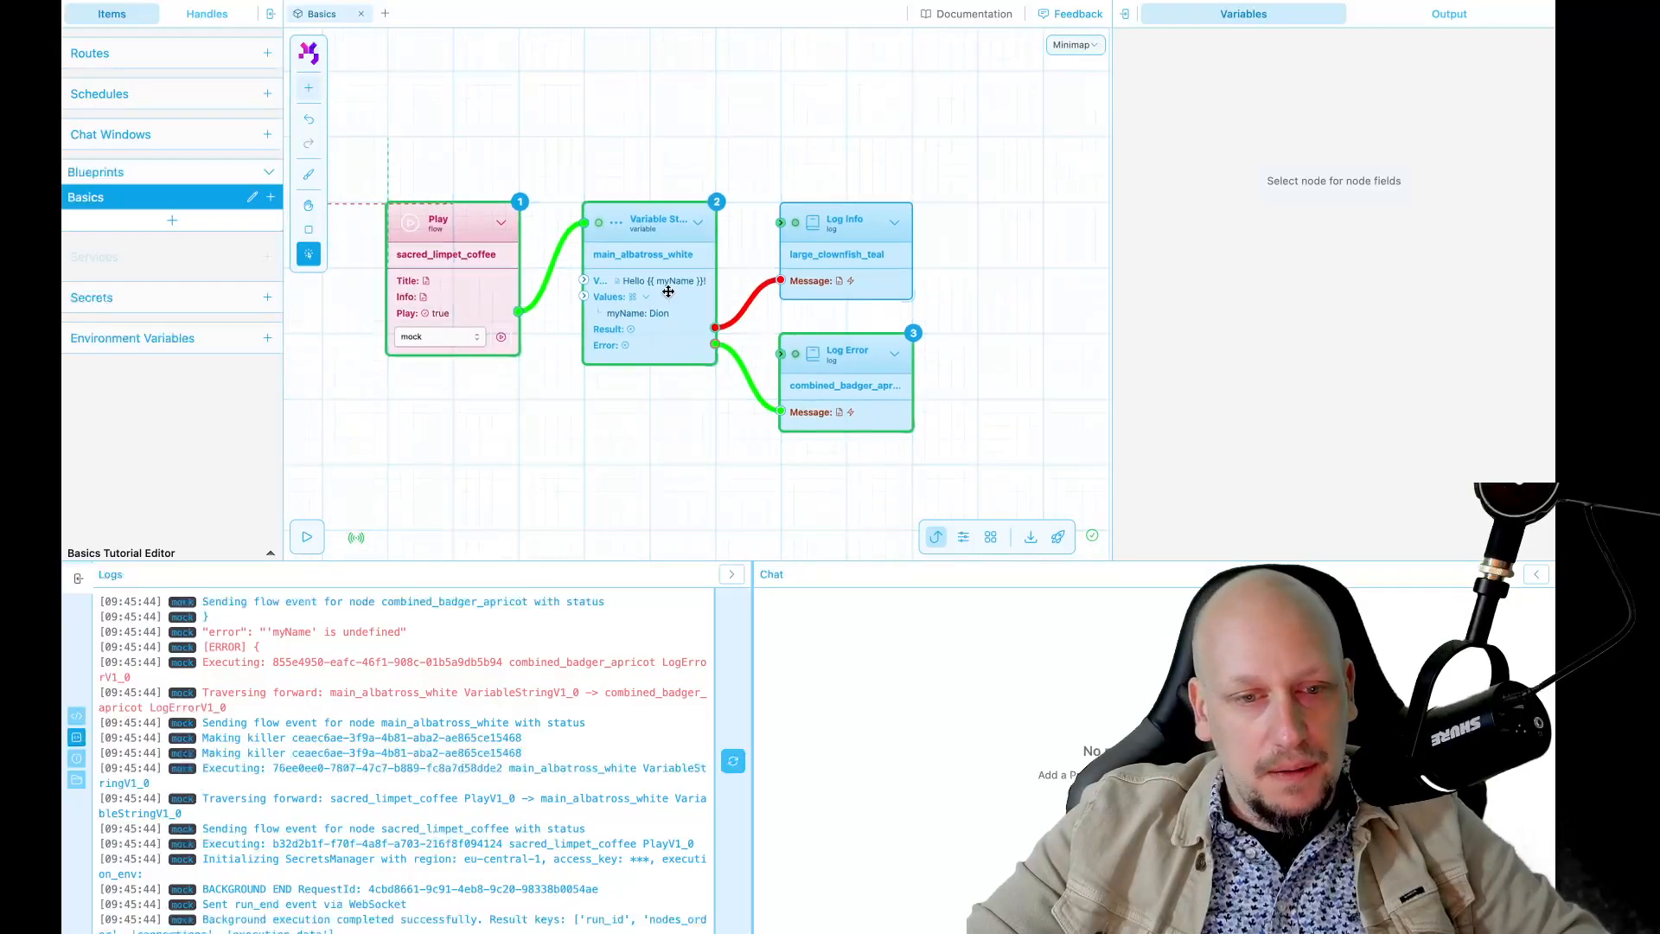
# - Run the blueprint from the Play node and check the Log Info message in the execution history
pyautogui.click(500, 336)
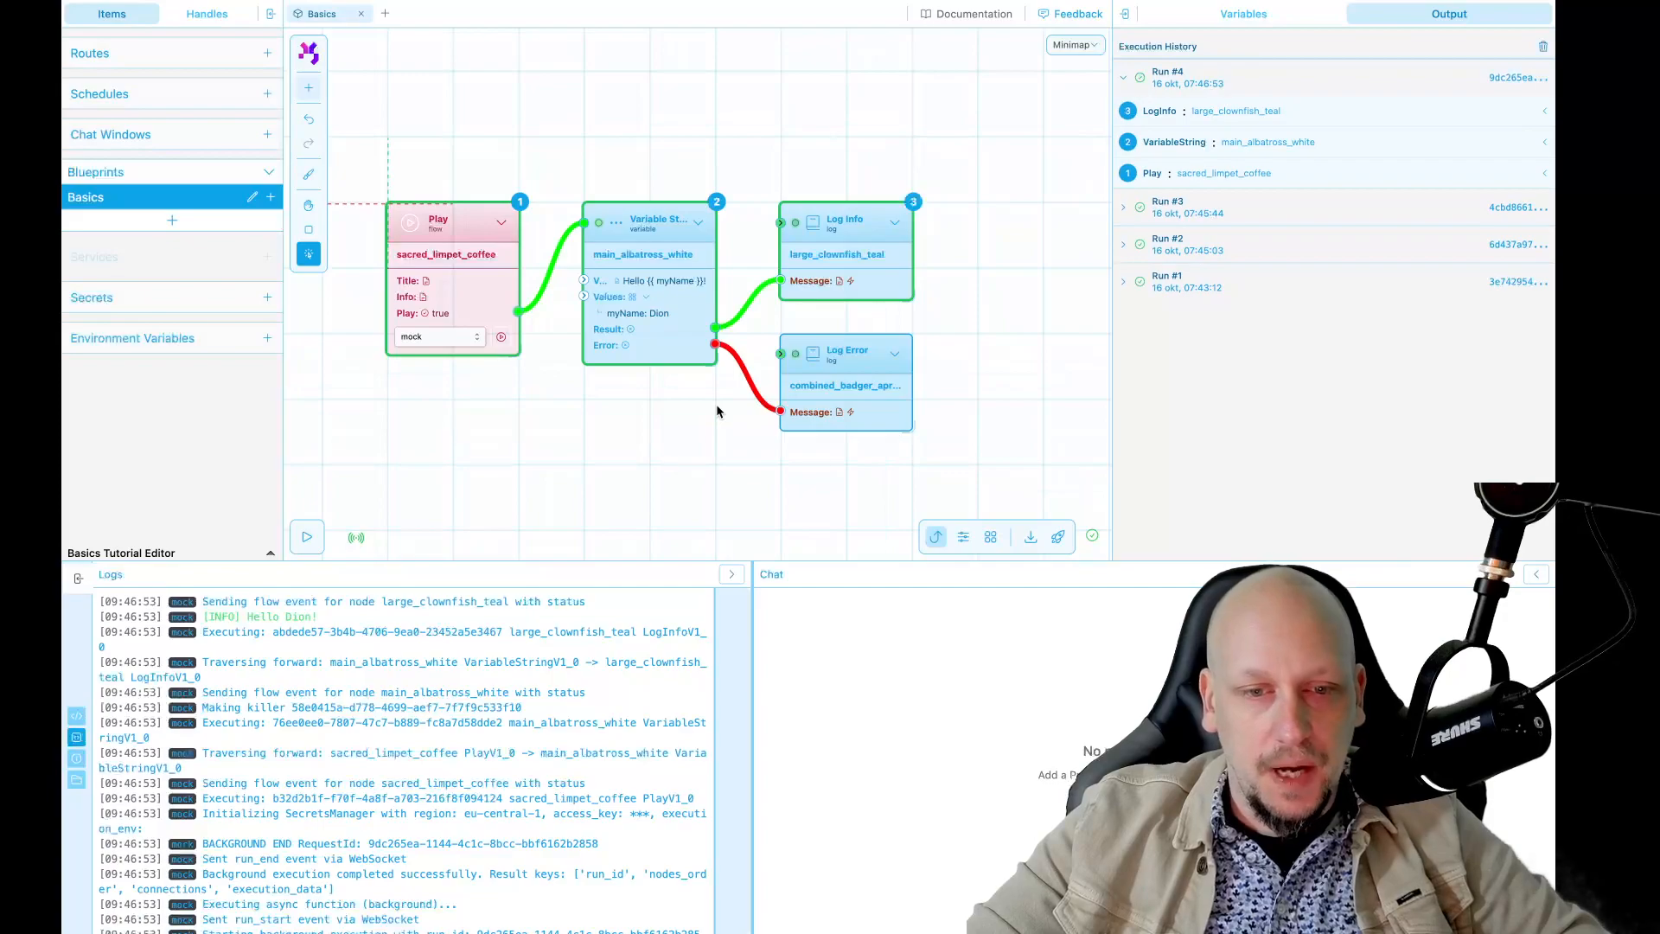
pyautogui.click(1198, 121)
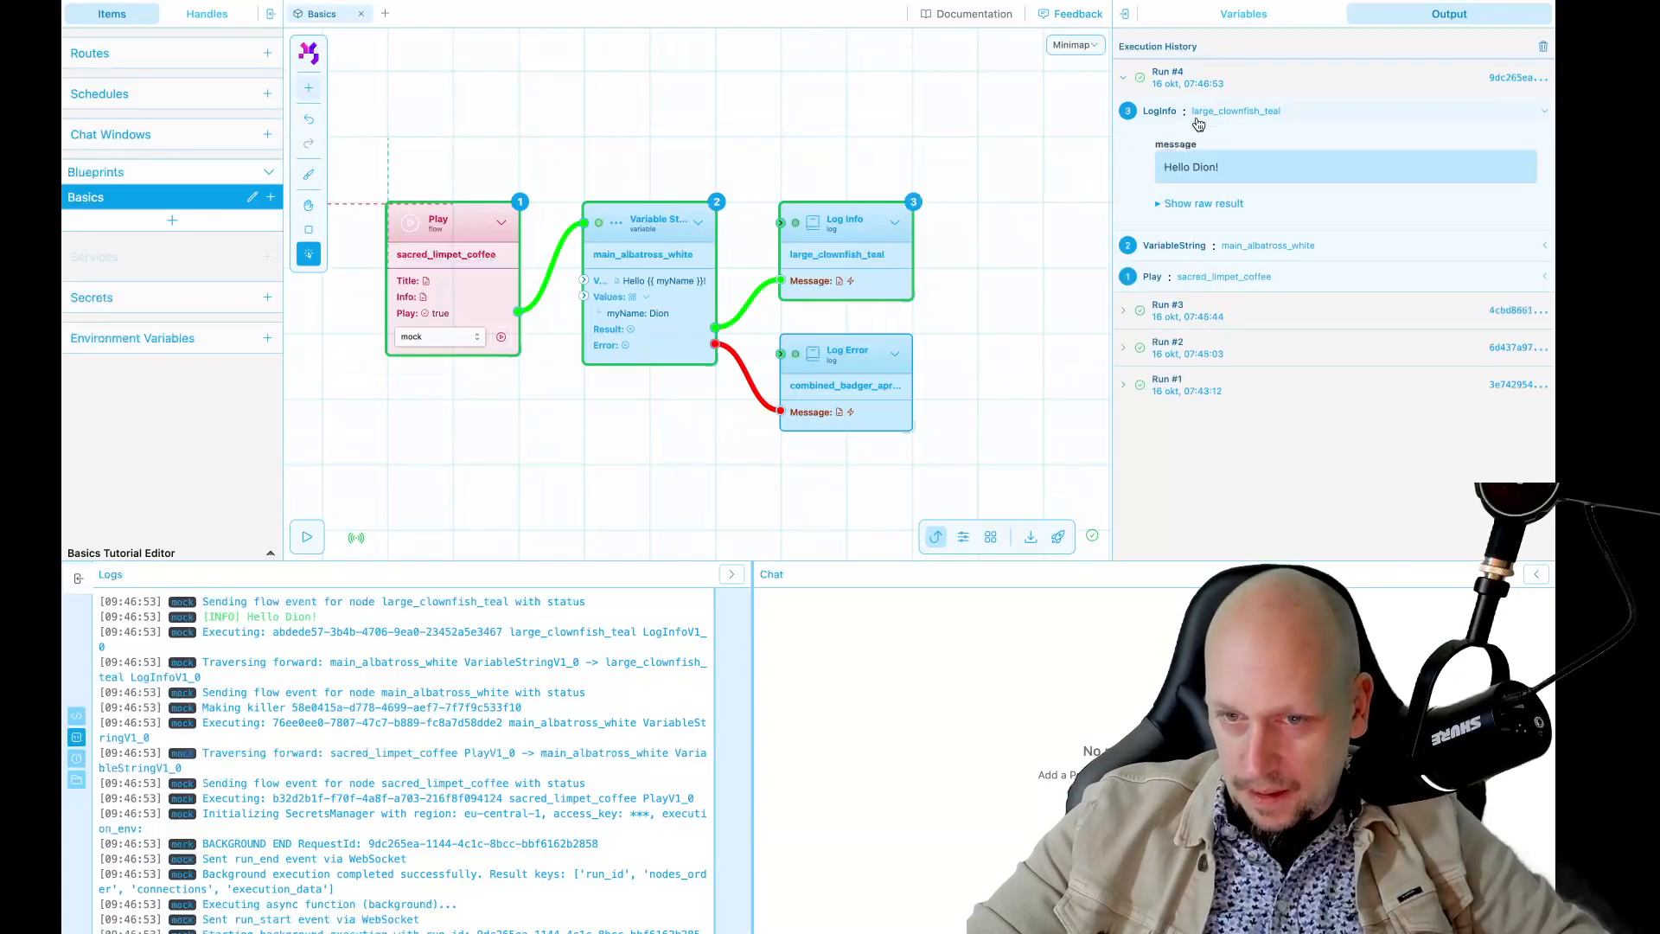
pyautogui.click(1192, 120)
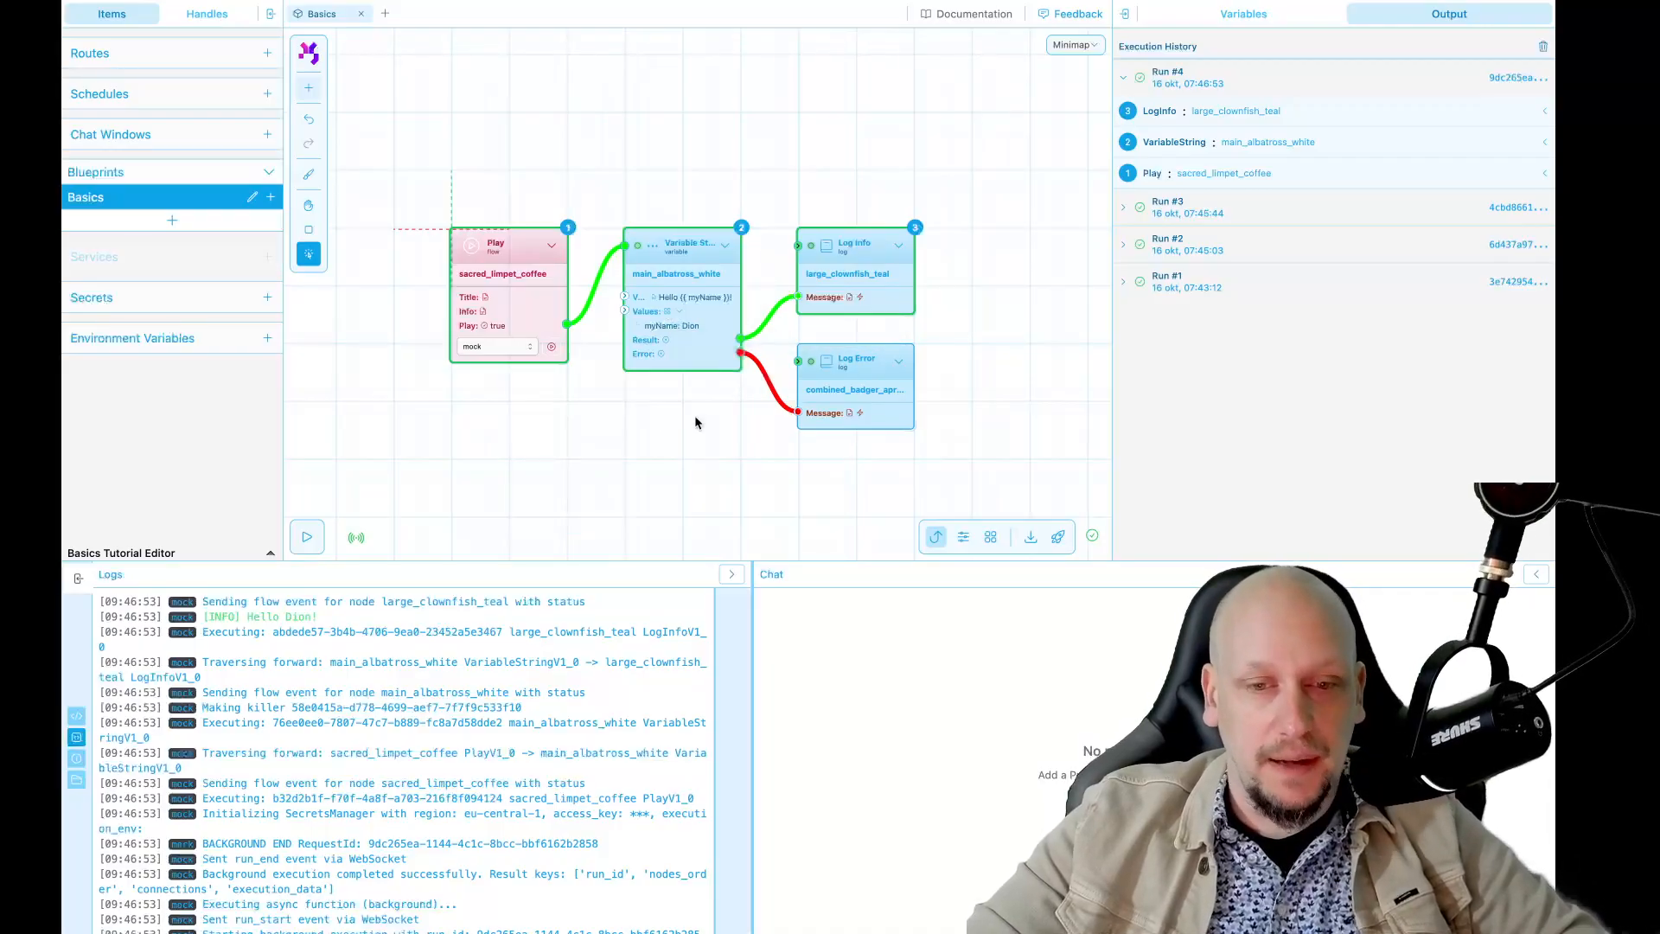
# - Move the Variable String and both log nodes farther from Play, and remove the connection between Play and Variable String
pyautogui.moveTo(861, 393); pyautogui.dragTo(1034, 392)
pyautogui.click(855, 454)
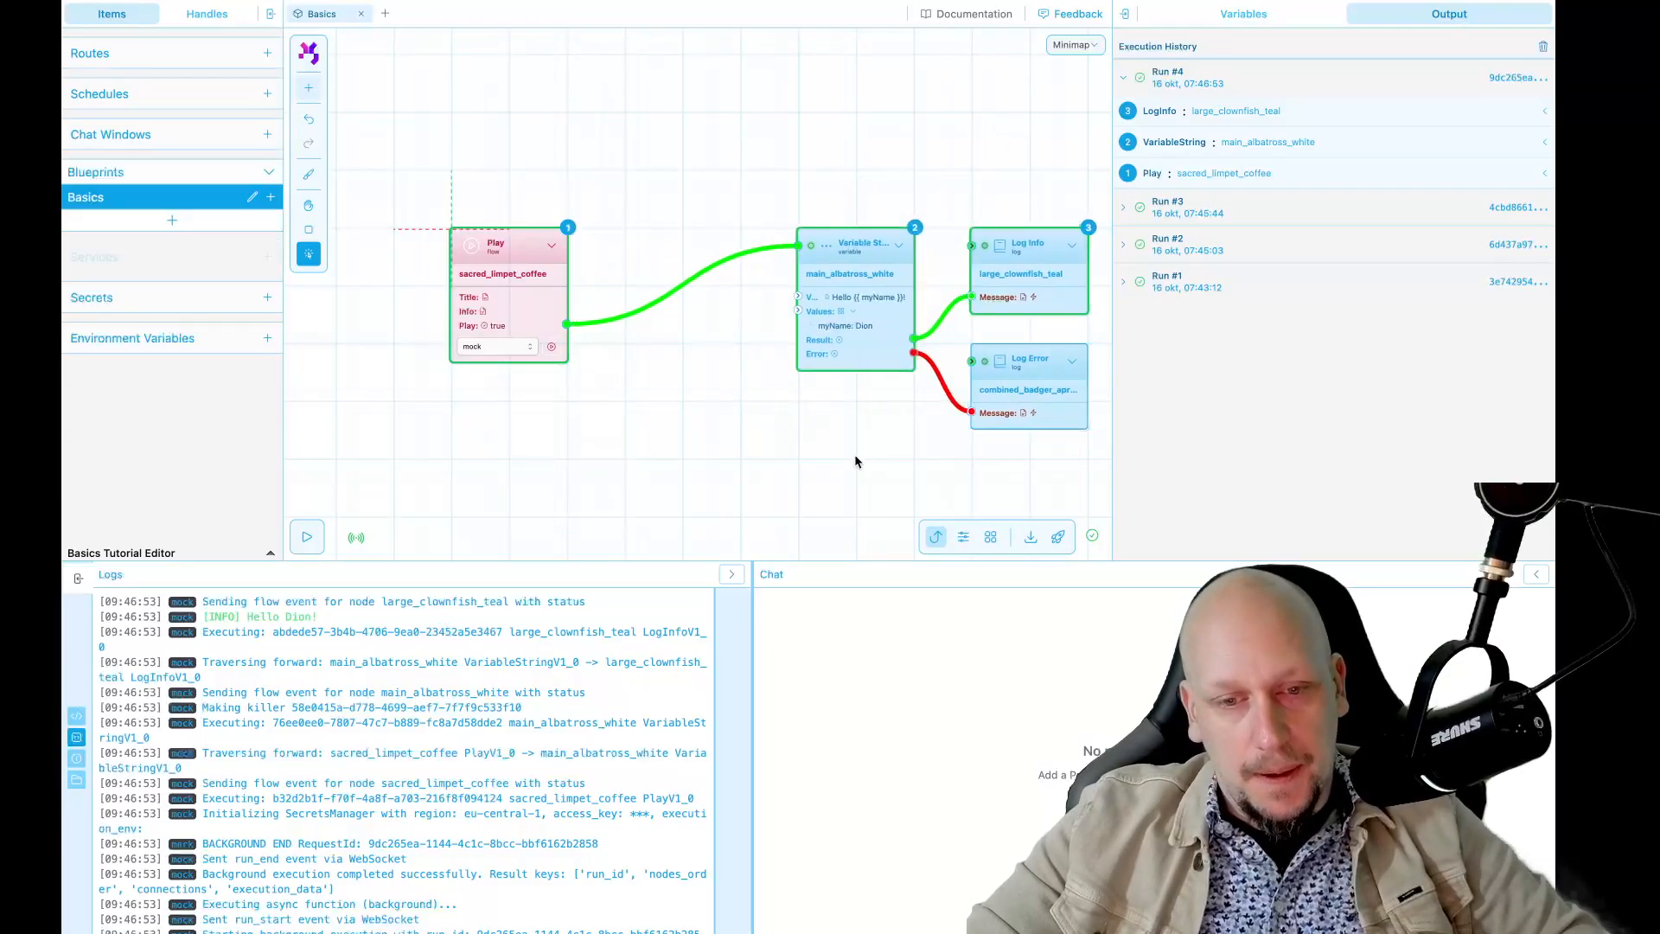
pyautogui.moveTo(794, 247); pyautogui.dragTo(726, 259)
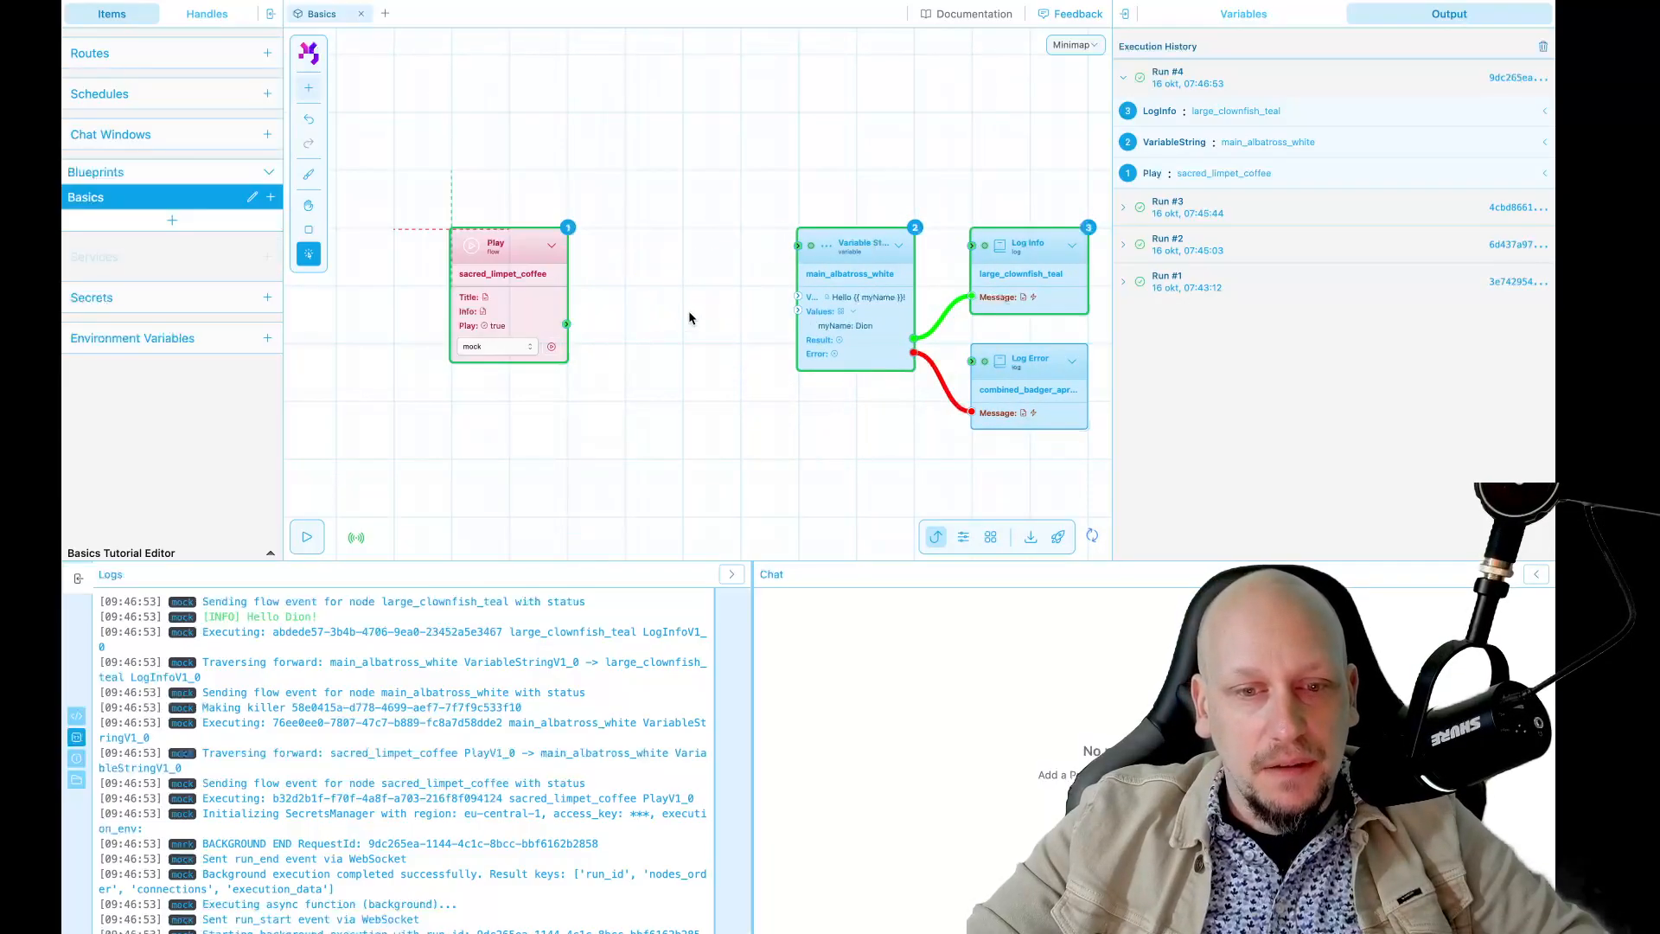
# - Add a second Variable String node between Play and the existing one, and connect Play's output to its input
pyautogui.doubleClick(696, 337)
pyautogui.write('variab')
pyautogui.press('Down')
pyautogui.press('Down')
pyautogui.press('Down')
pyautogui.press('Down')
pyautogui.press('Down')
pyautogui.press('Down')
pyautogui.press('Down')
pyautogui.press('Down')
pyautogui.press('Return')
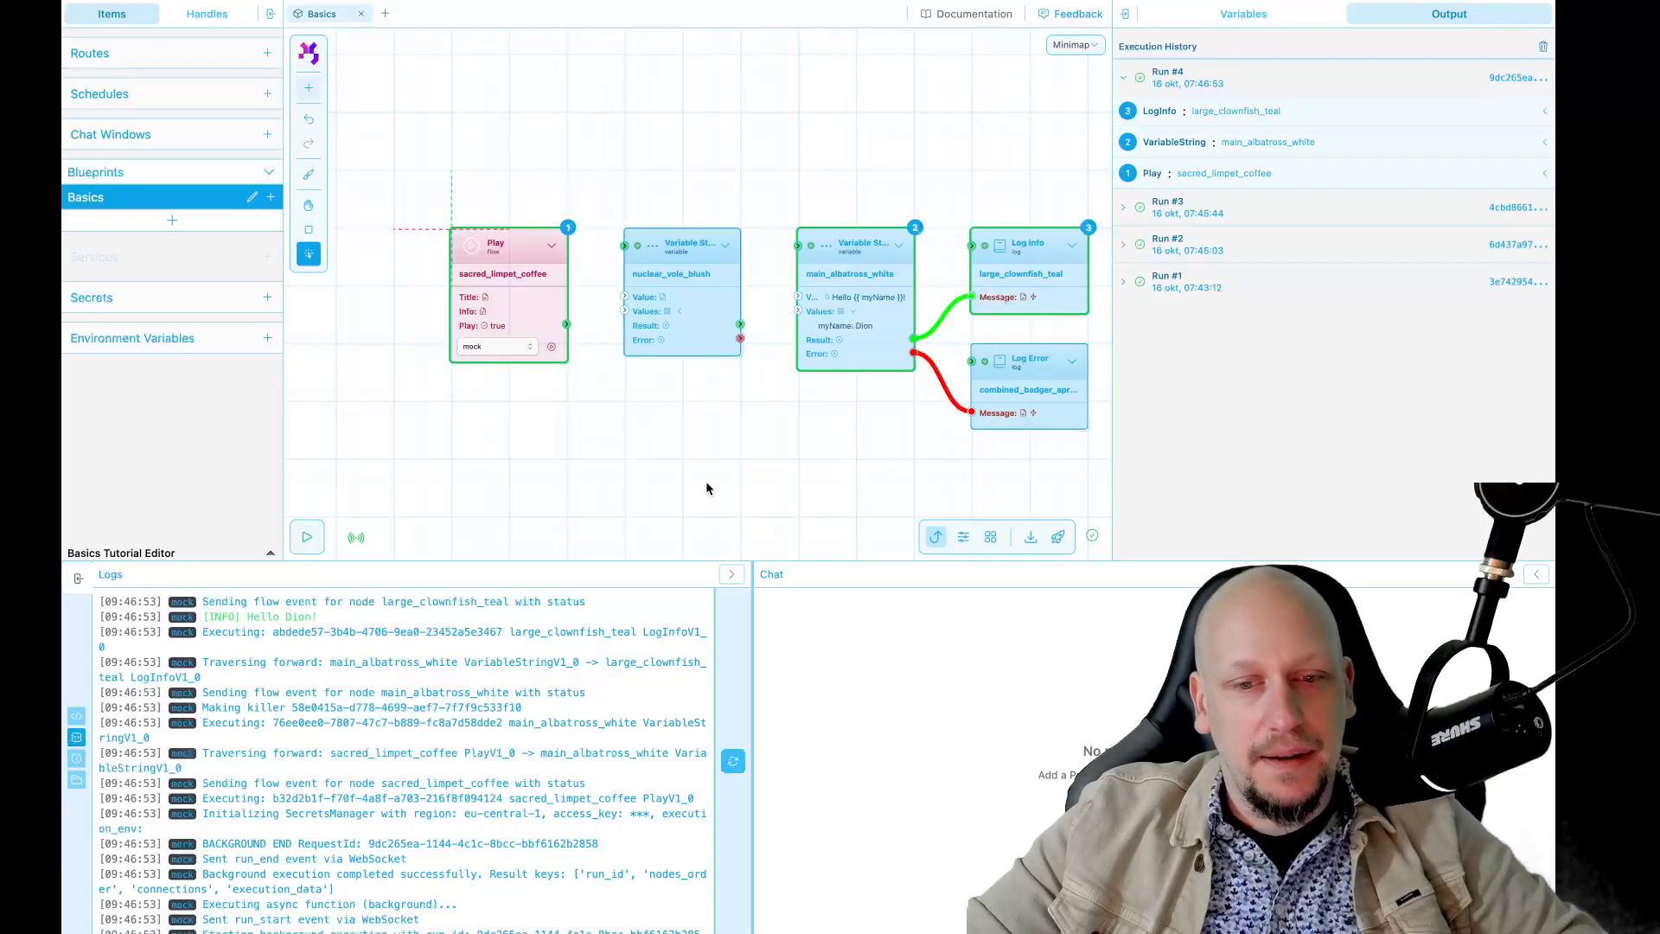
pyautogui.scroll(2, 706, 484)
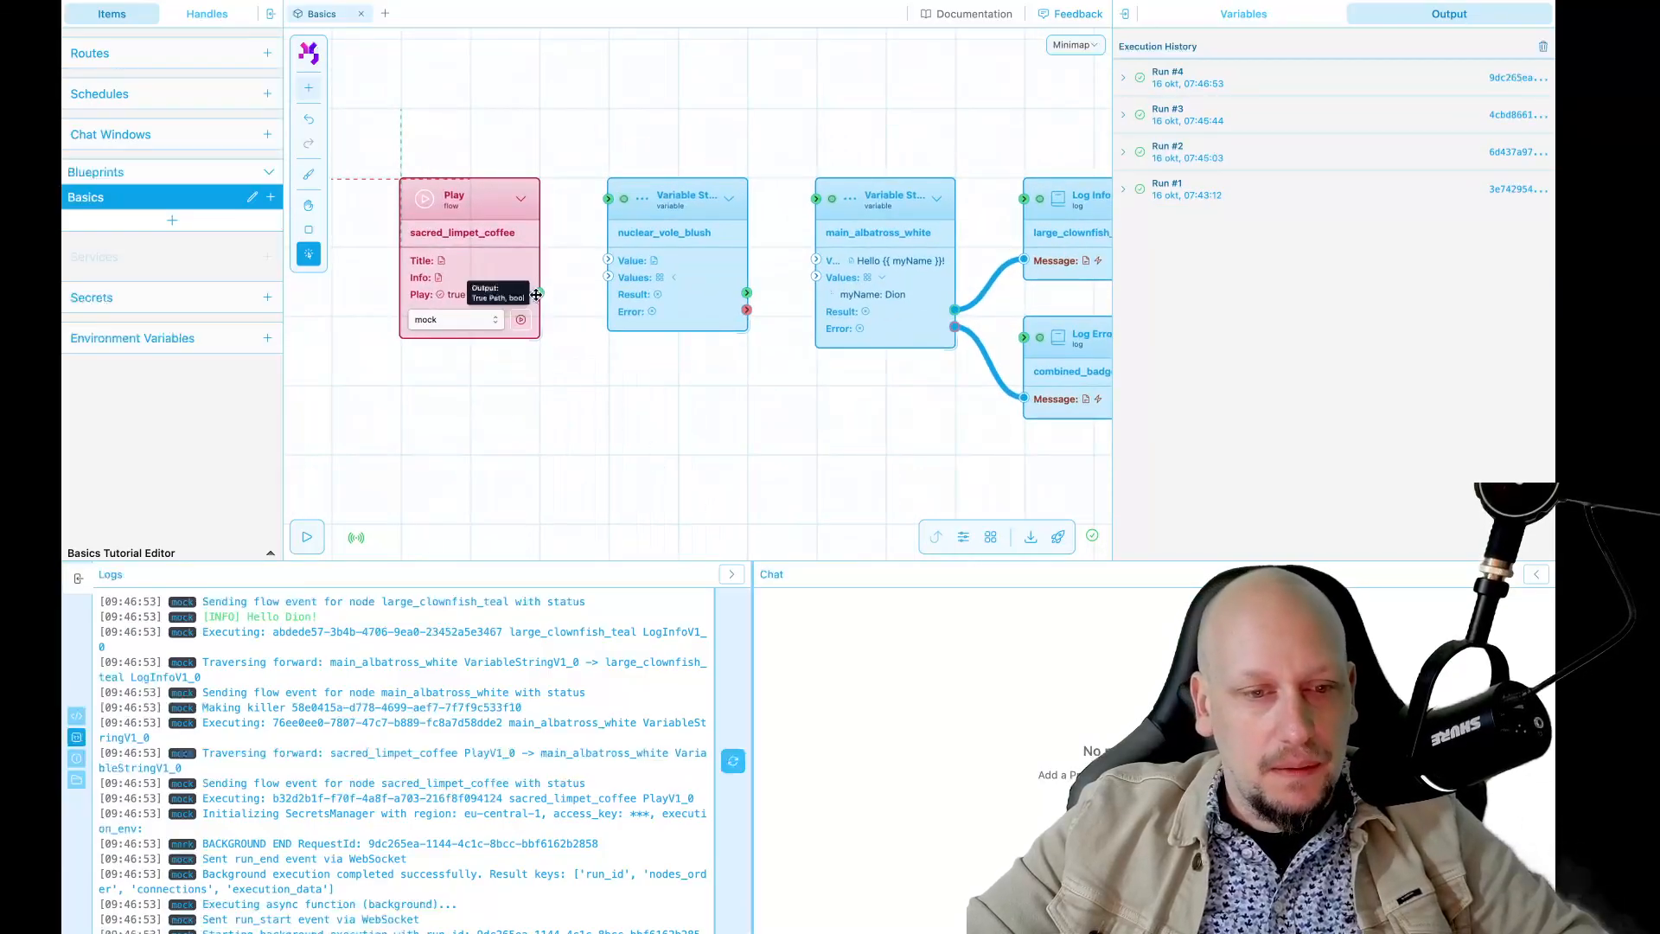
pyautogui.moveTo(536, 295); pyautogui.dragTo(607, 197)
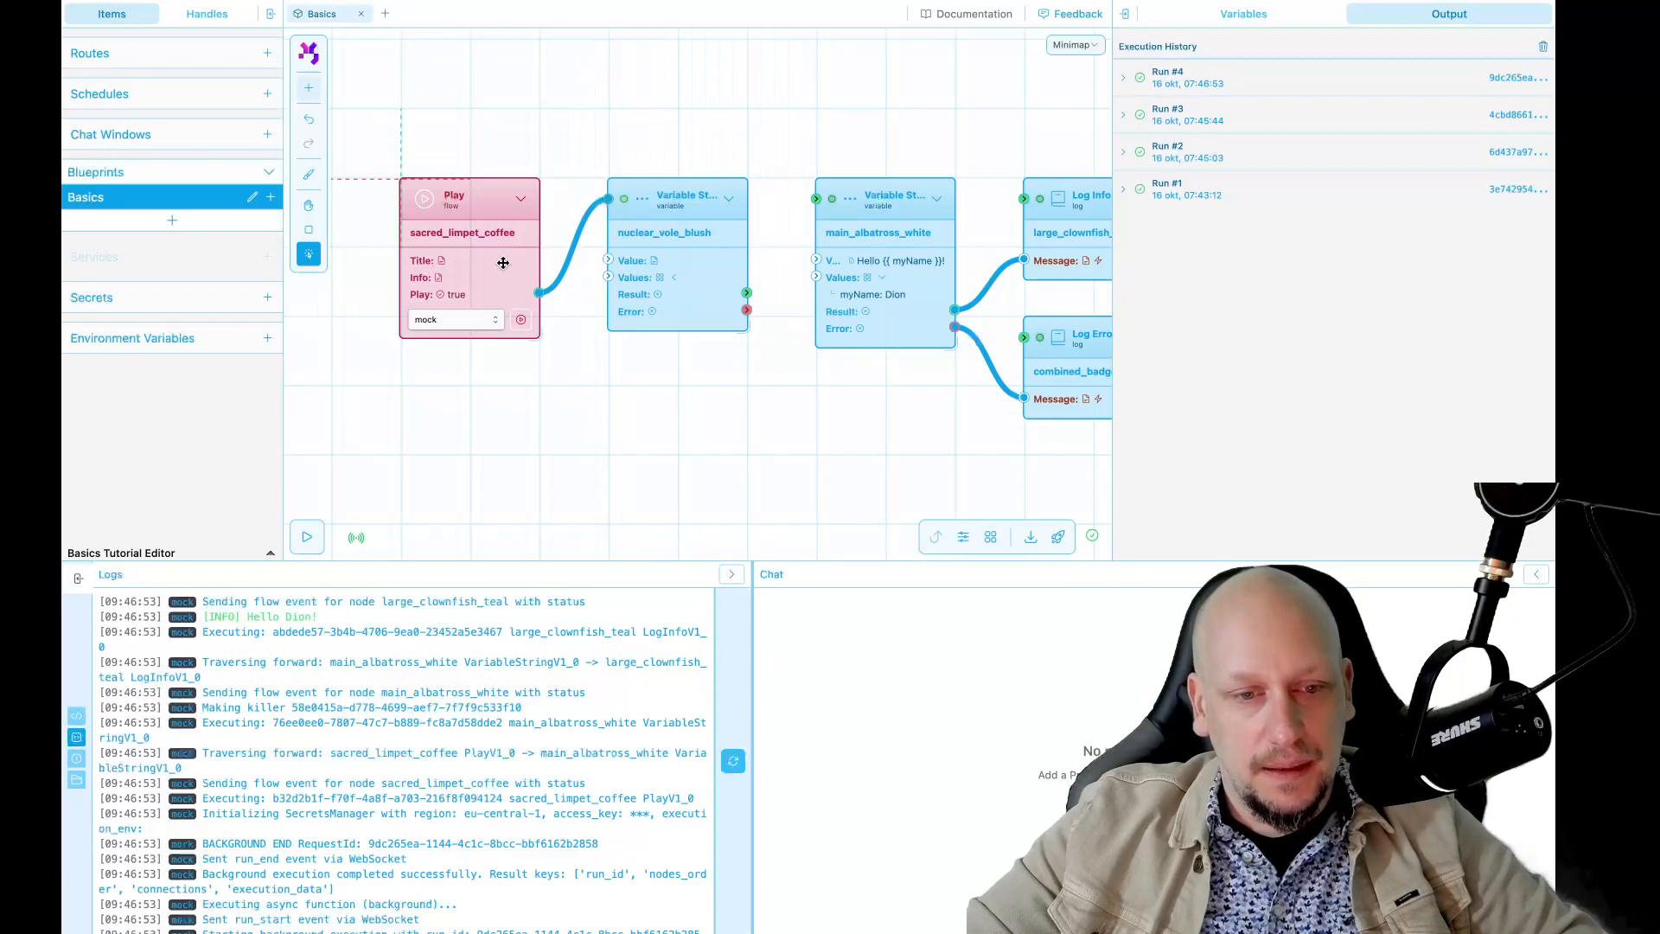
# - Set the new Variable String node's value to a first name
pyautogui.click(681, 207)
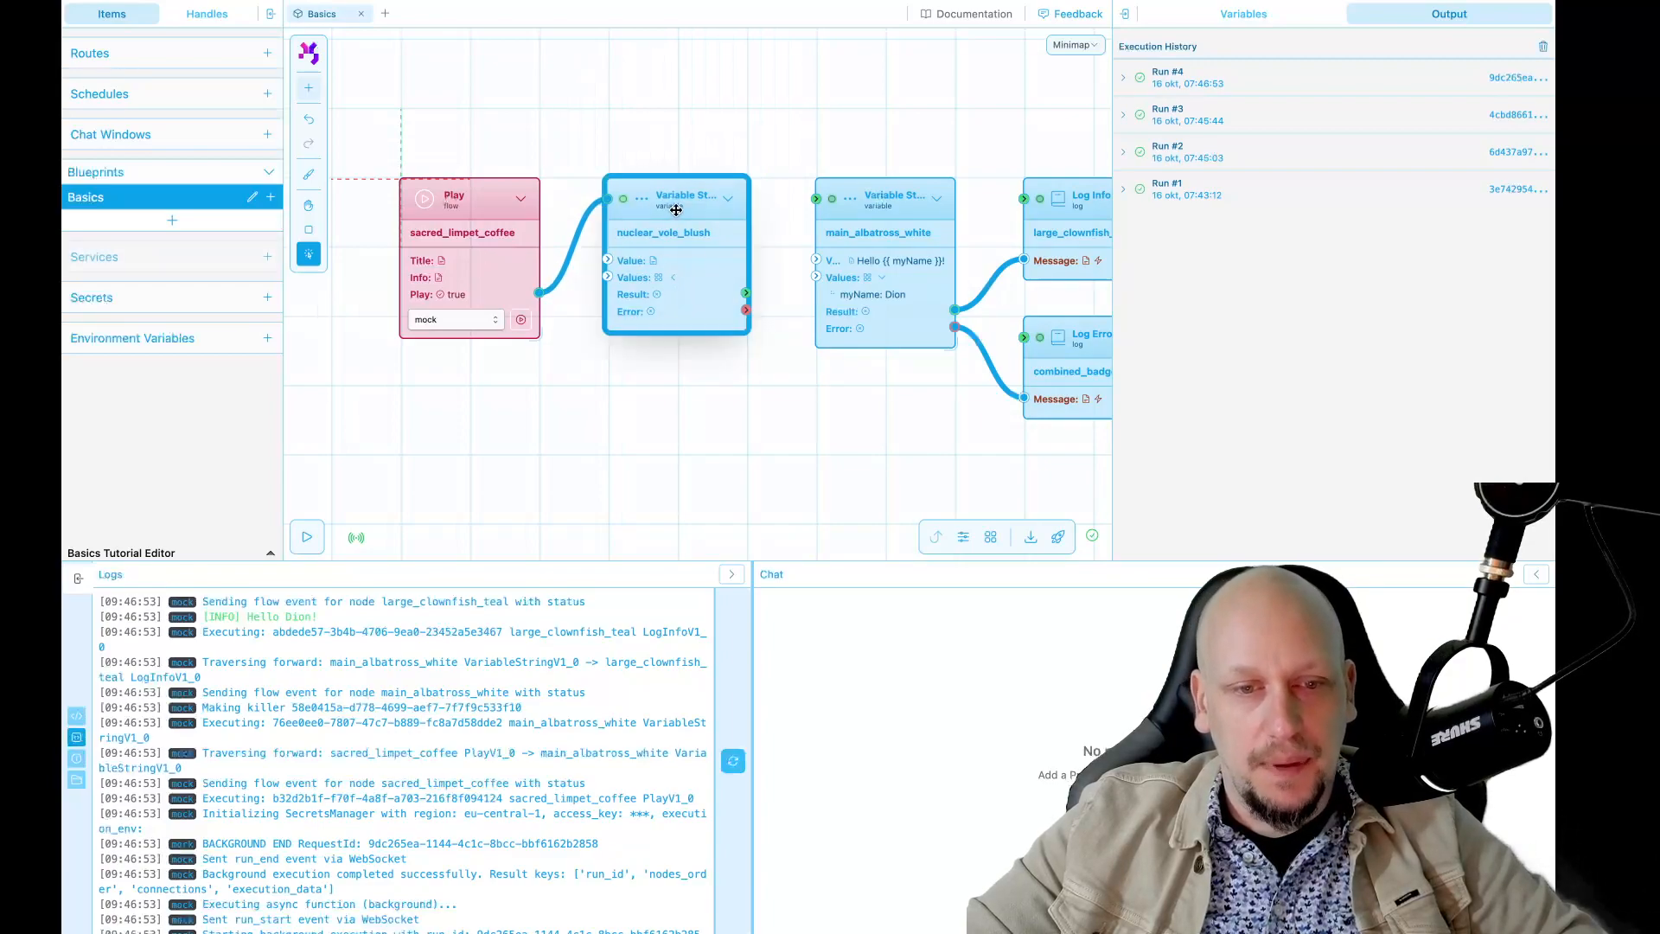
pyautogui.click(1256, 17)
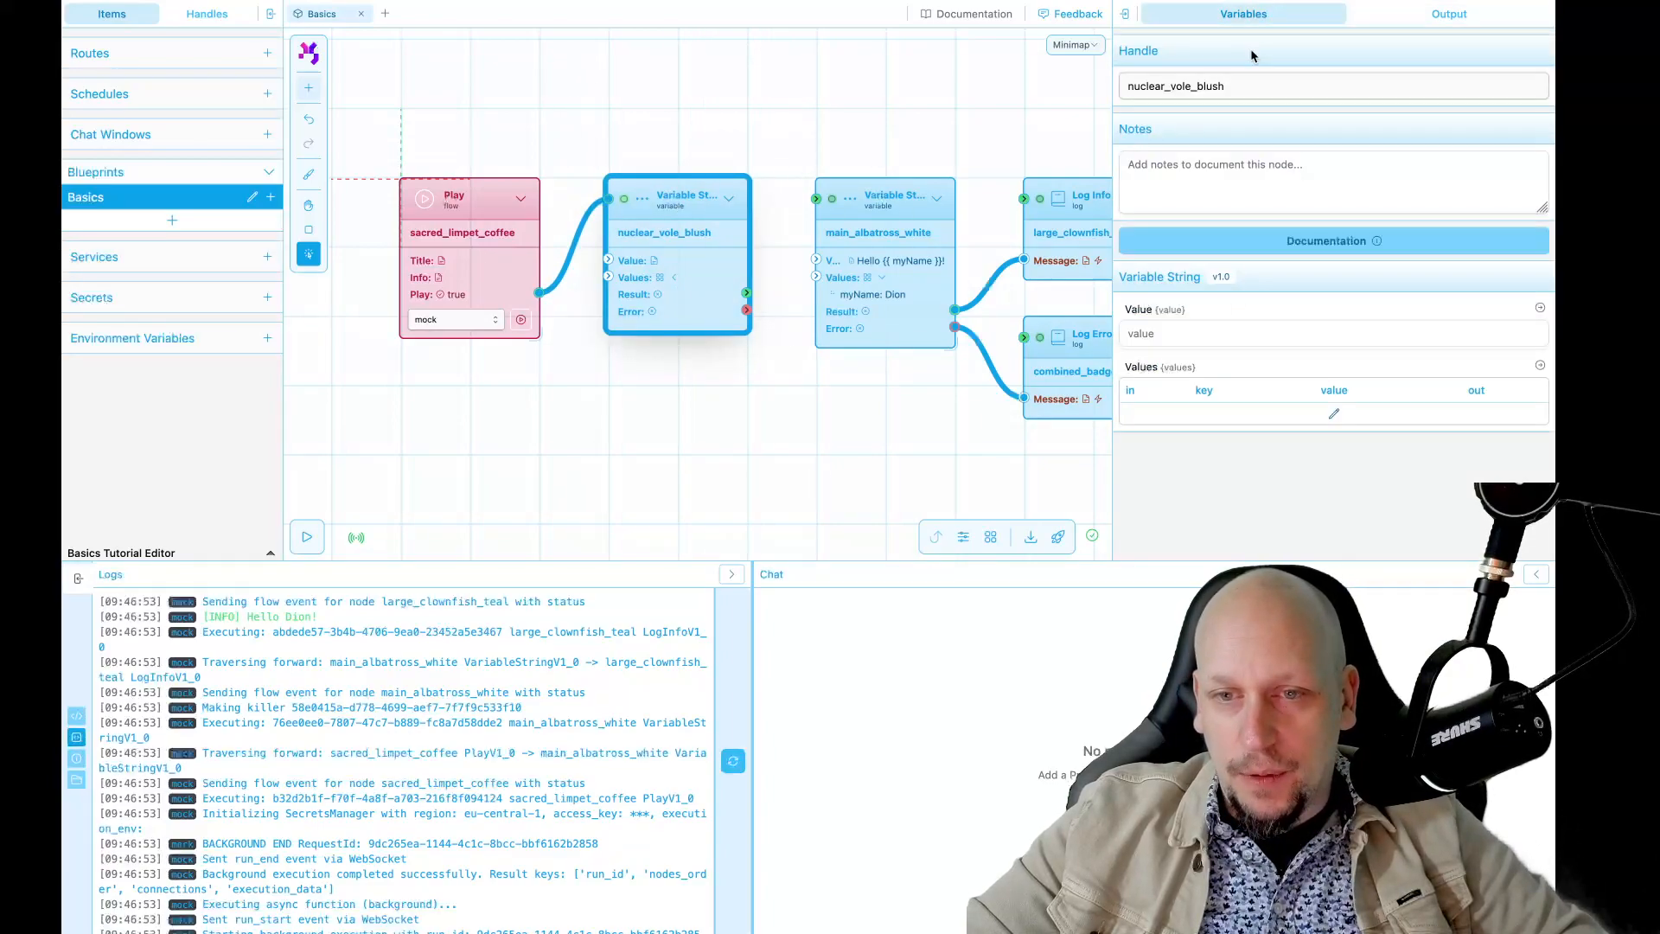
pyautogui.click(1191, 336)
pyautogui.write('Dion')
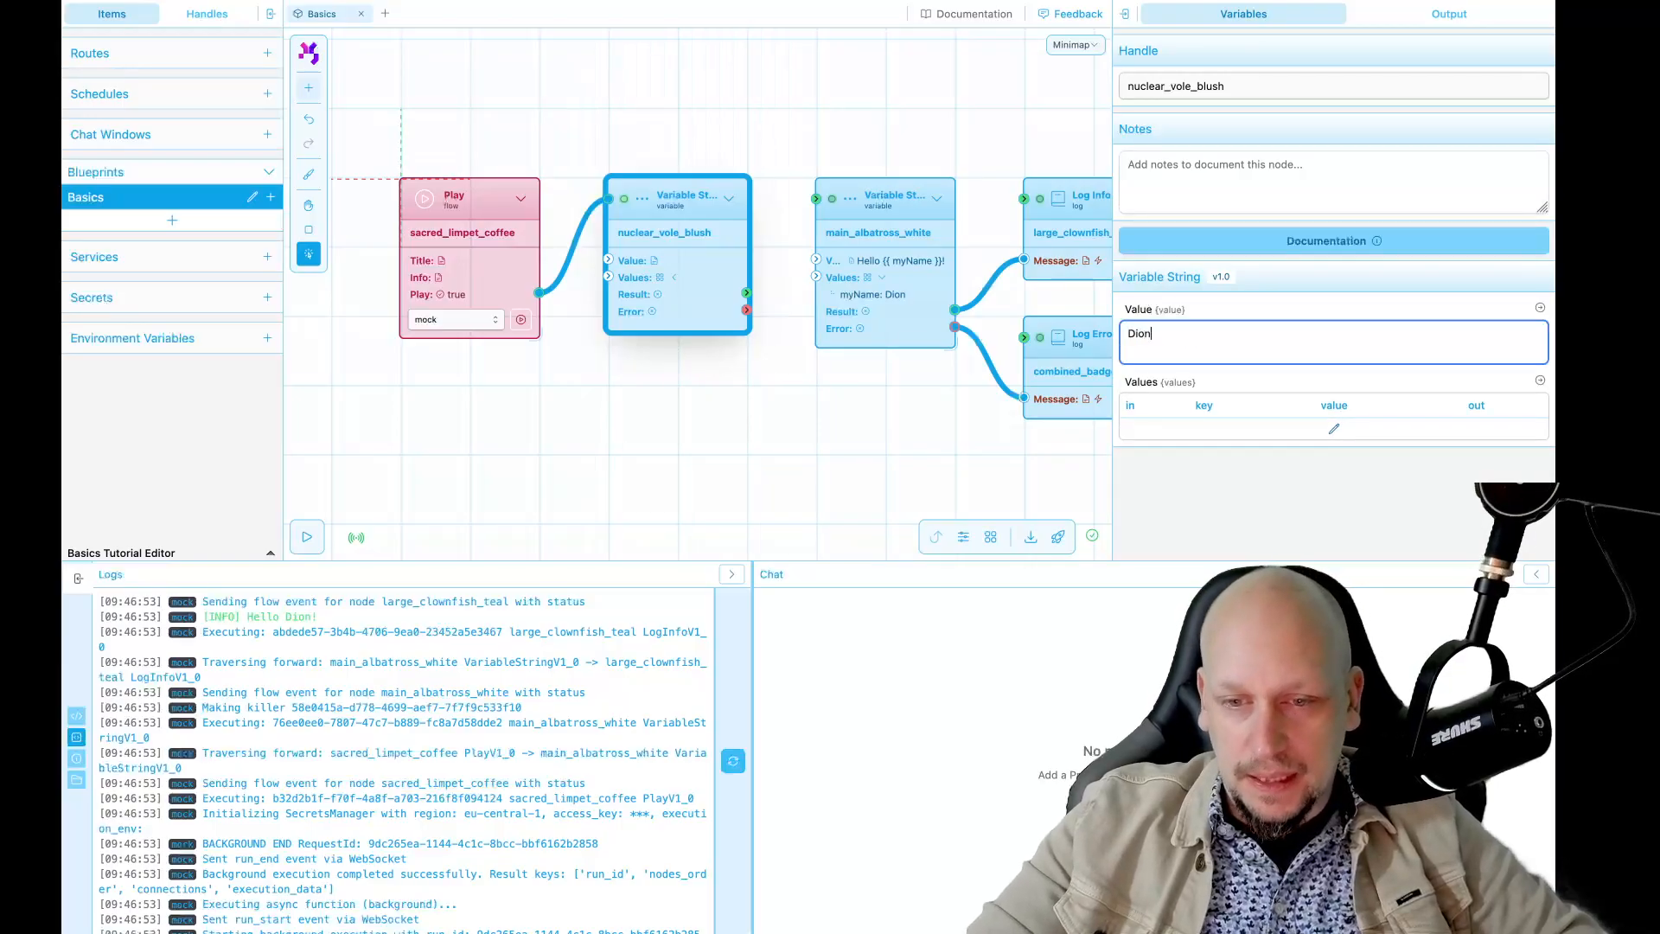
pyautogui.click(884, 422)
# - Enable the In connector for the myName entry in the original Variable String node's values, and save the dictionary
pyautogui.click(879, 271)
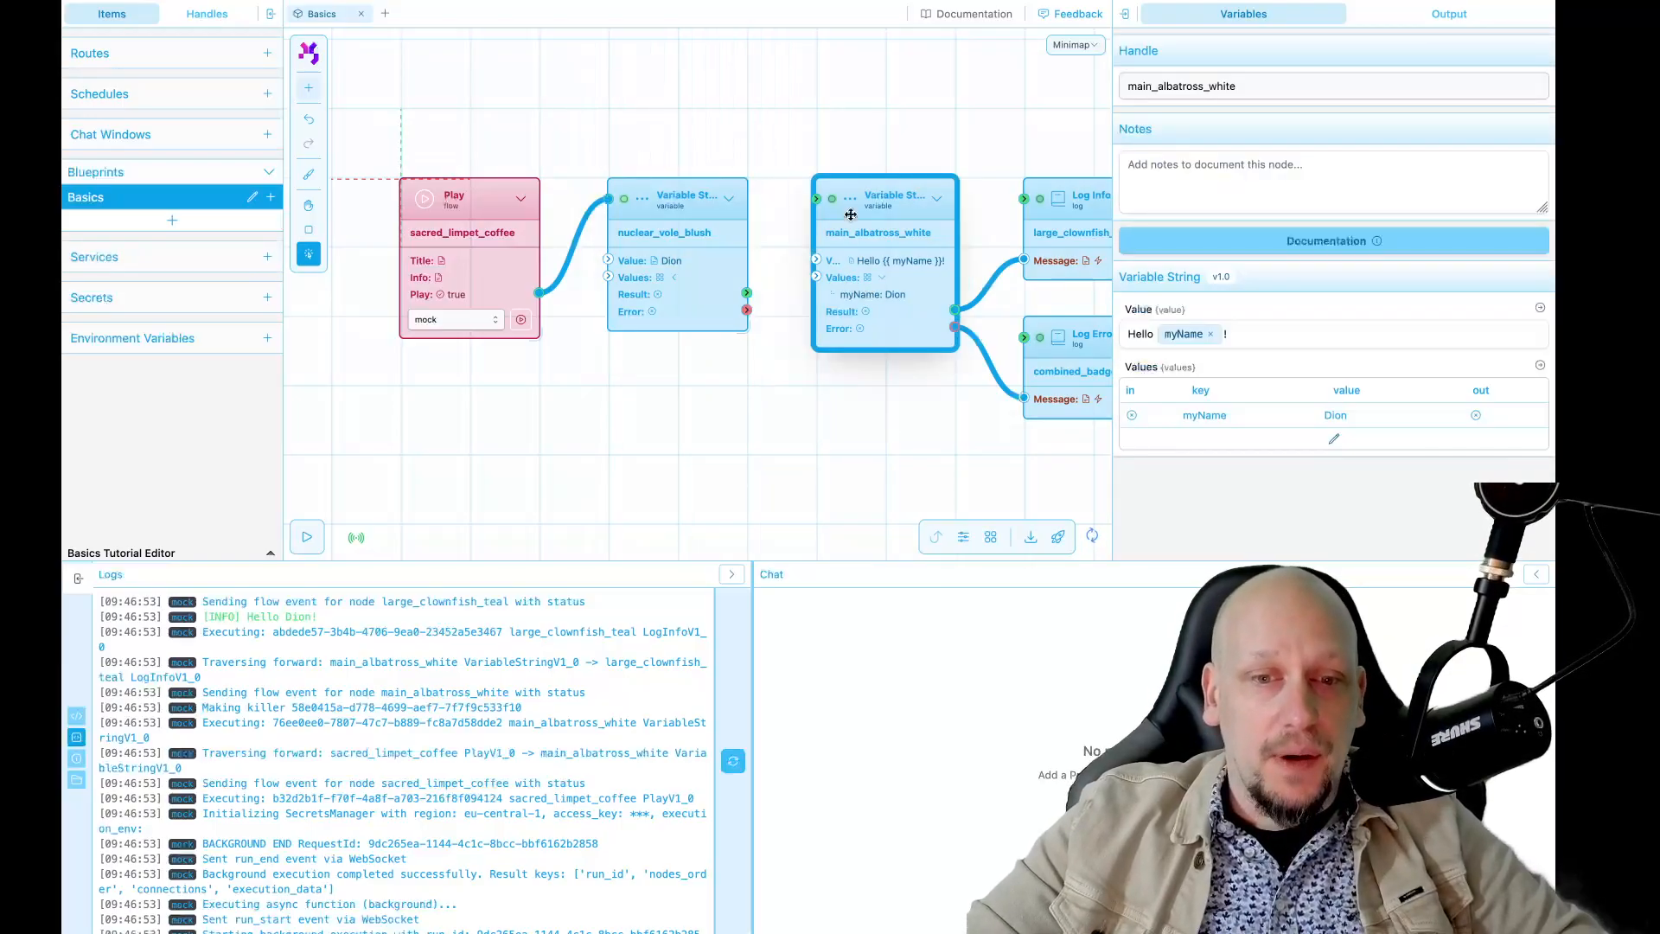
pyautogui.click(1274, 442)
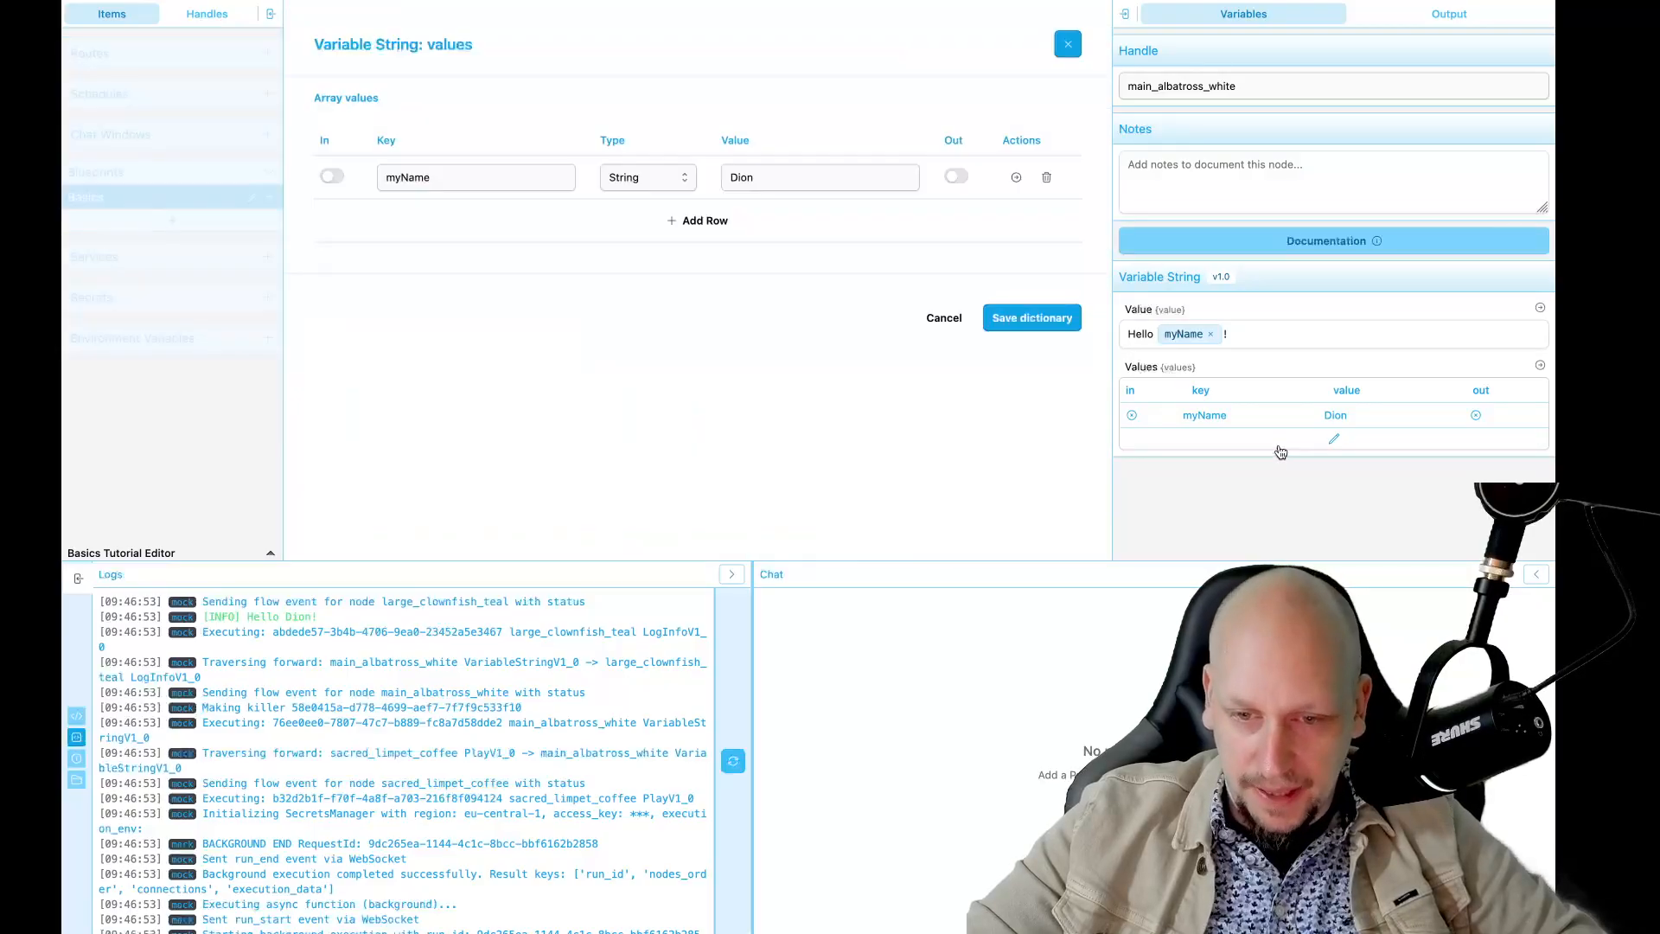
pyautogui.click(332, 176)
pyautogui.click(333, 178)
pyautogui.click(332, 177)
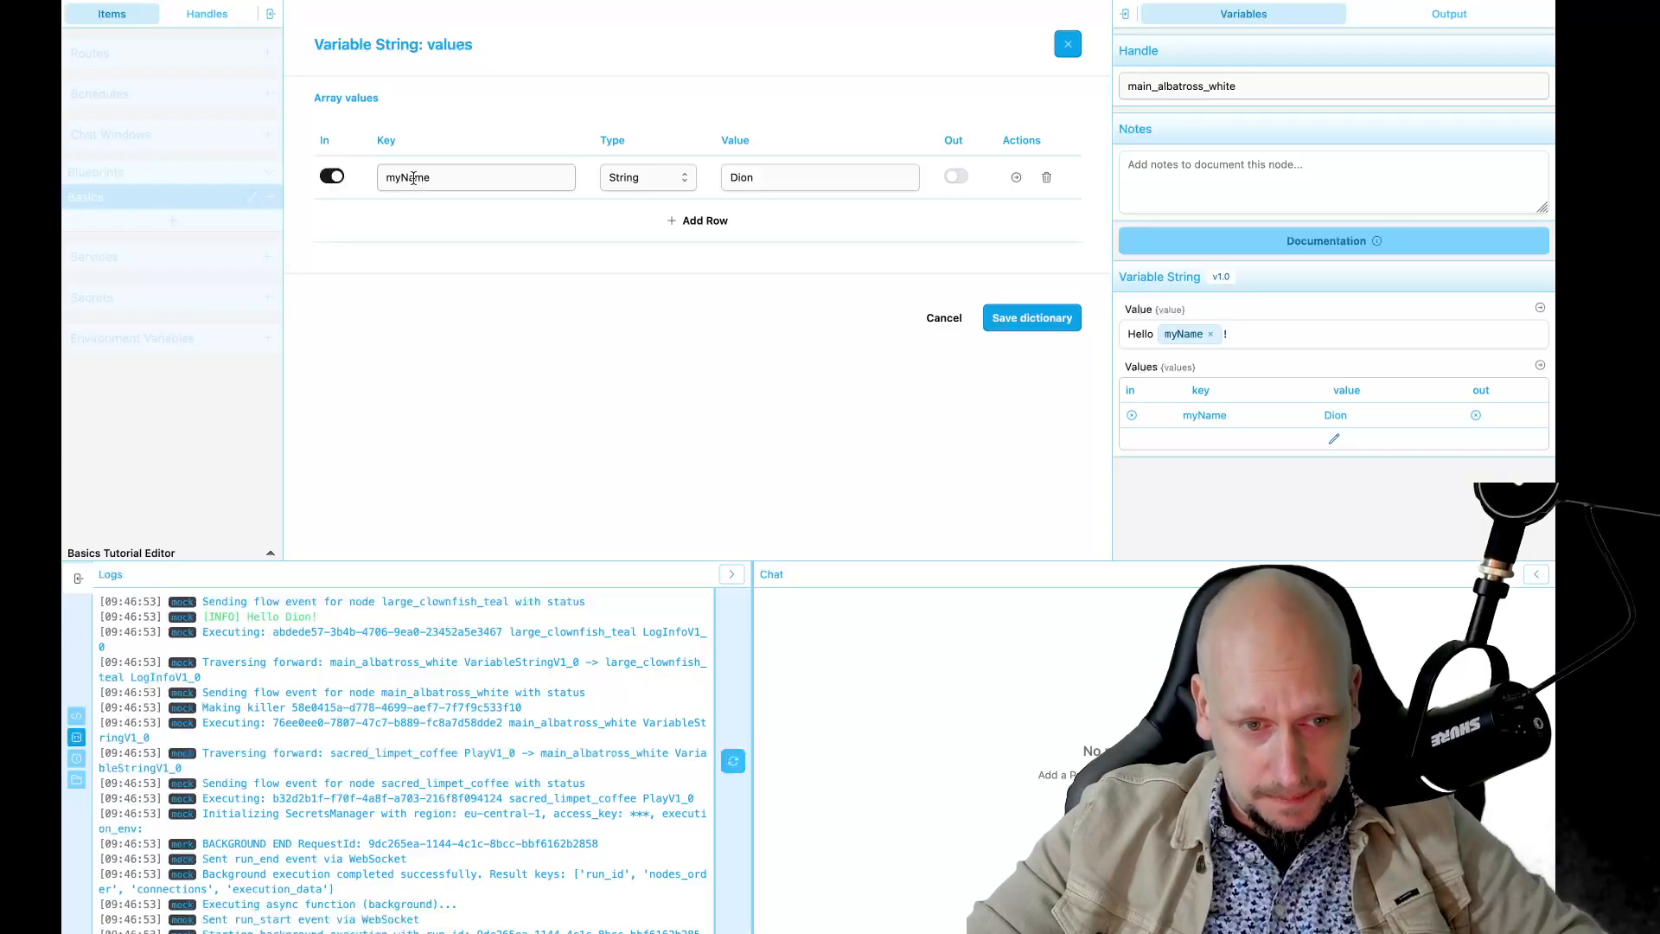
pyautogui.click(1041, 317)
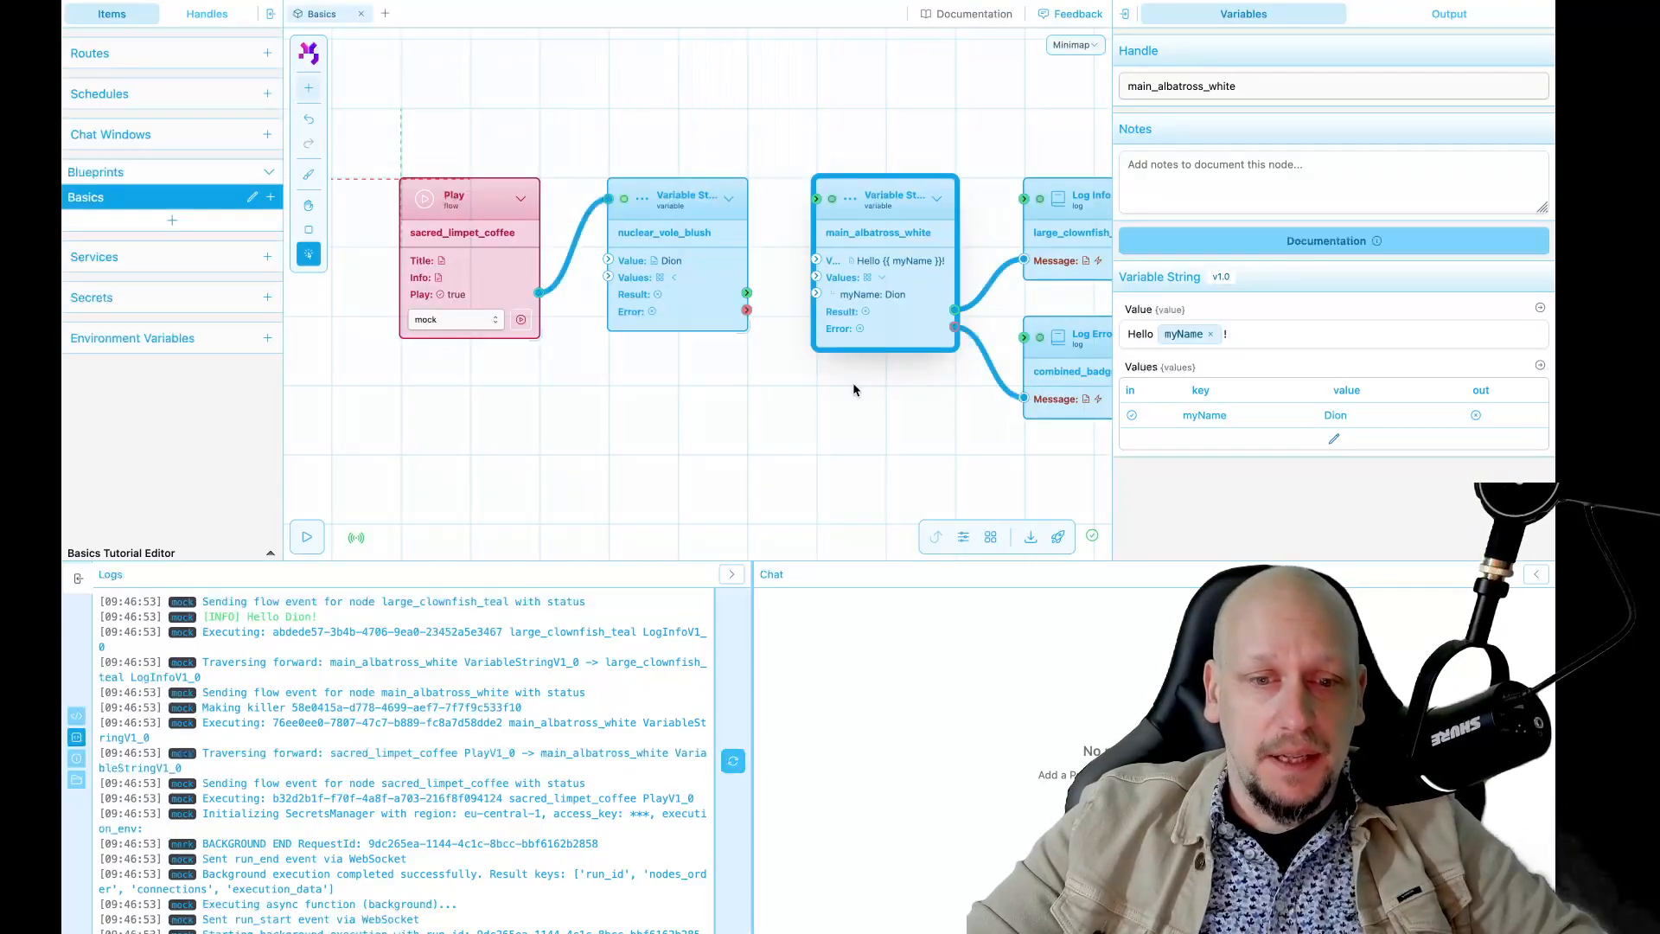
# - Connect the new Variable String node's Result output to the myName input of the original Variable String node
pyautogui.scroll(2, 782, 345)
pyautogui.moveTo(778, 333); pyautogui.dragTo(686, 349)
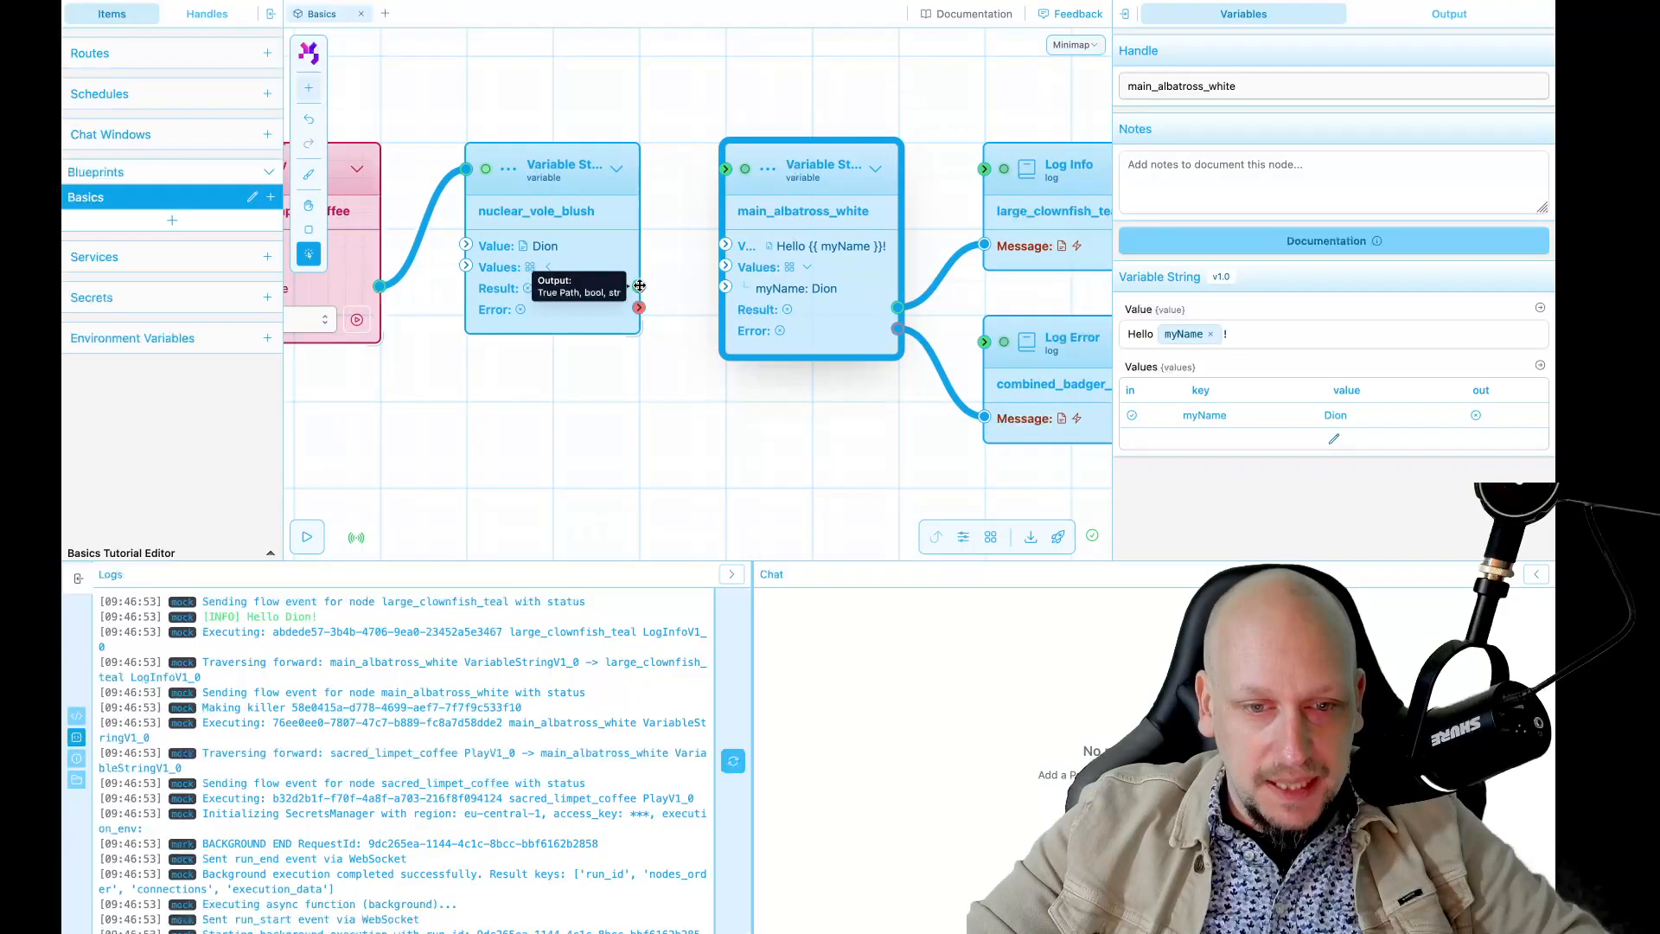
pyautogui.moveTo(638, 286); pyautogui.dragTo(722, 286)
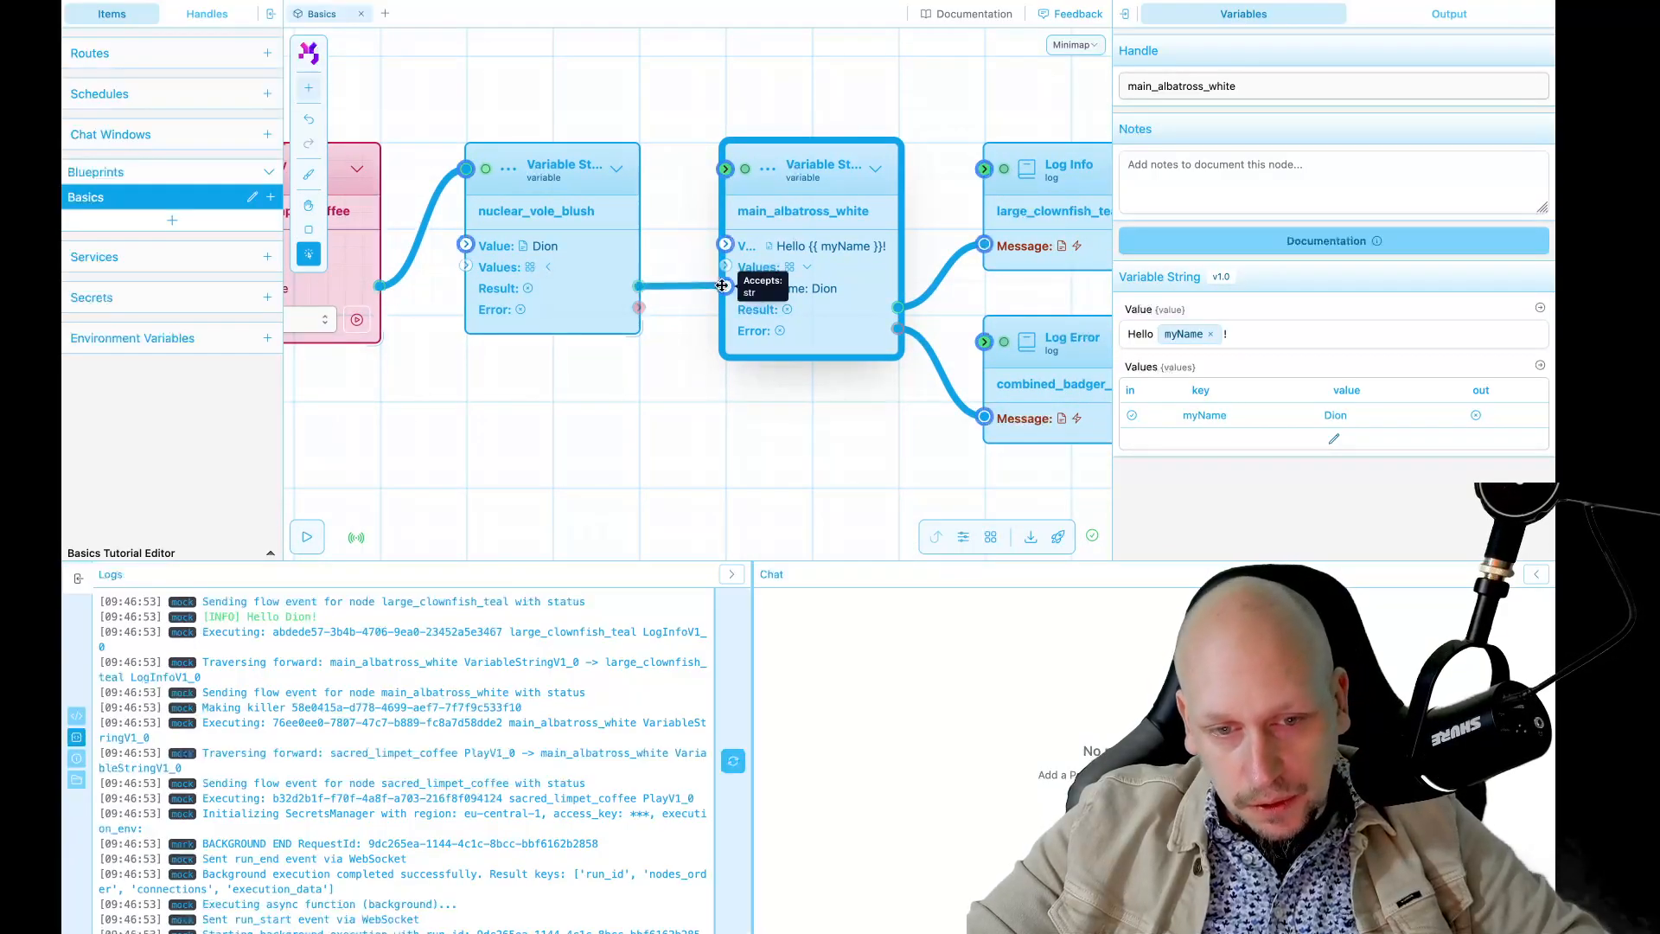
pyautogui.click(714, 403)
pyautogui.scroll(-2, 715, 403)
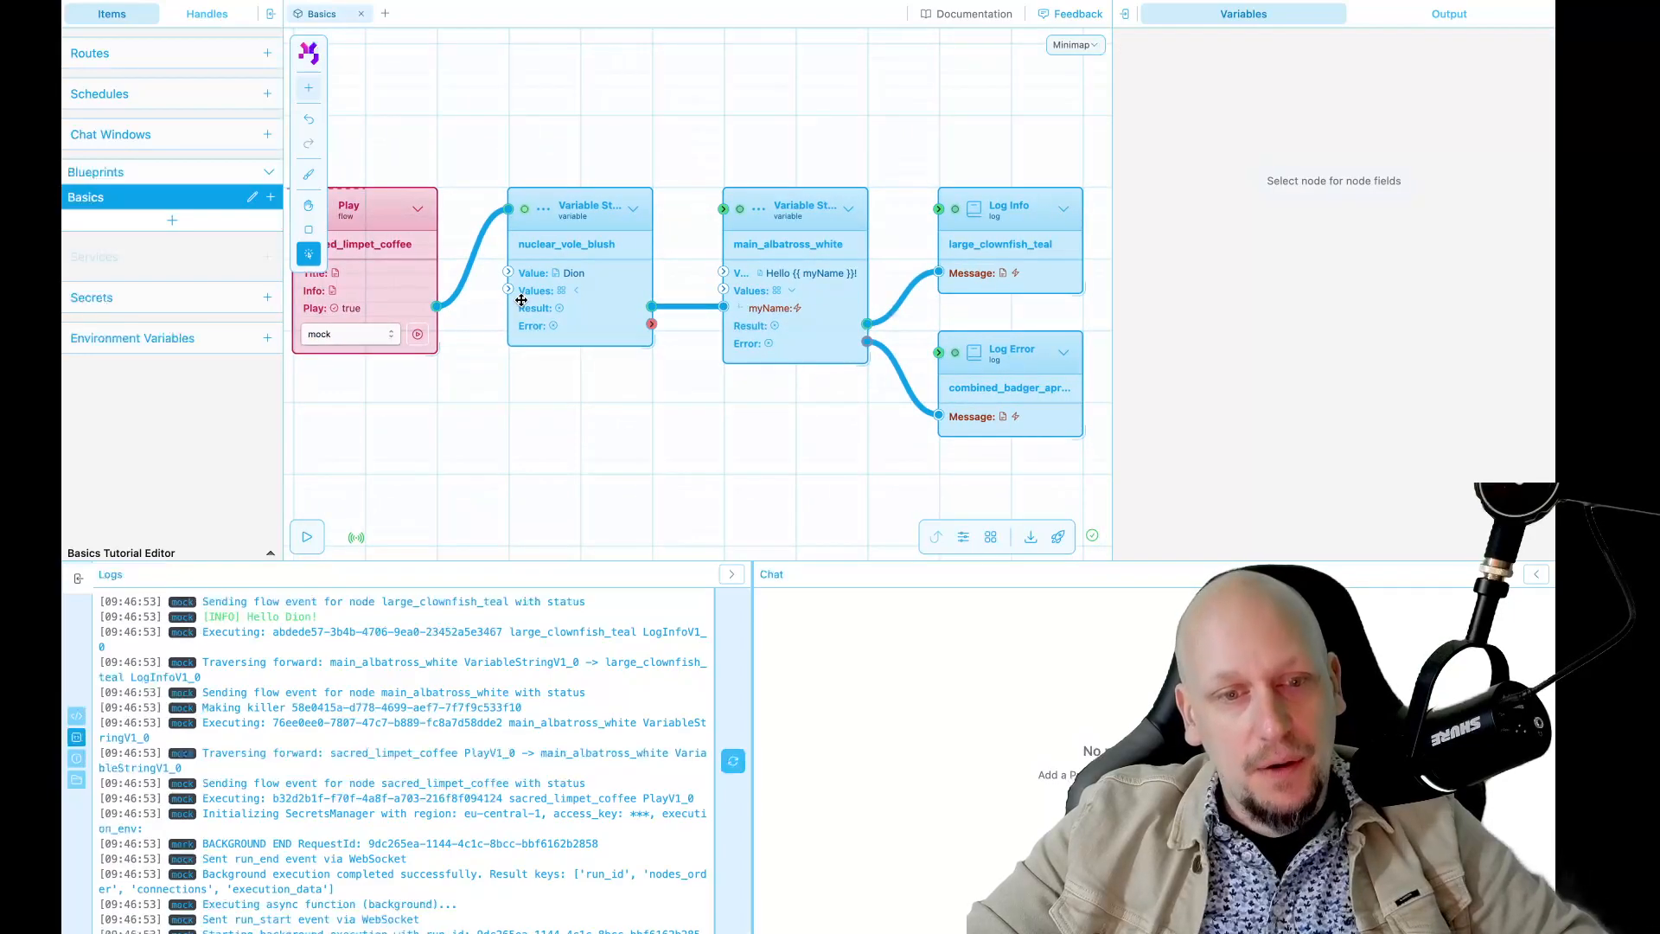
# - Run the rewired blueprint from the Play node and check the Log Info message in the new run's history
pyautogui.click(583, 296)
pyautogui.click(807, 245)
pyautogui.click(756, 405)
pyautogui.scroll(-3, 756, 404)
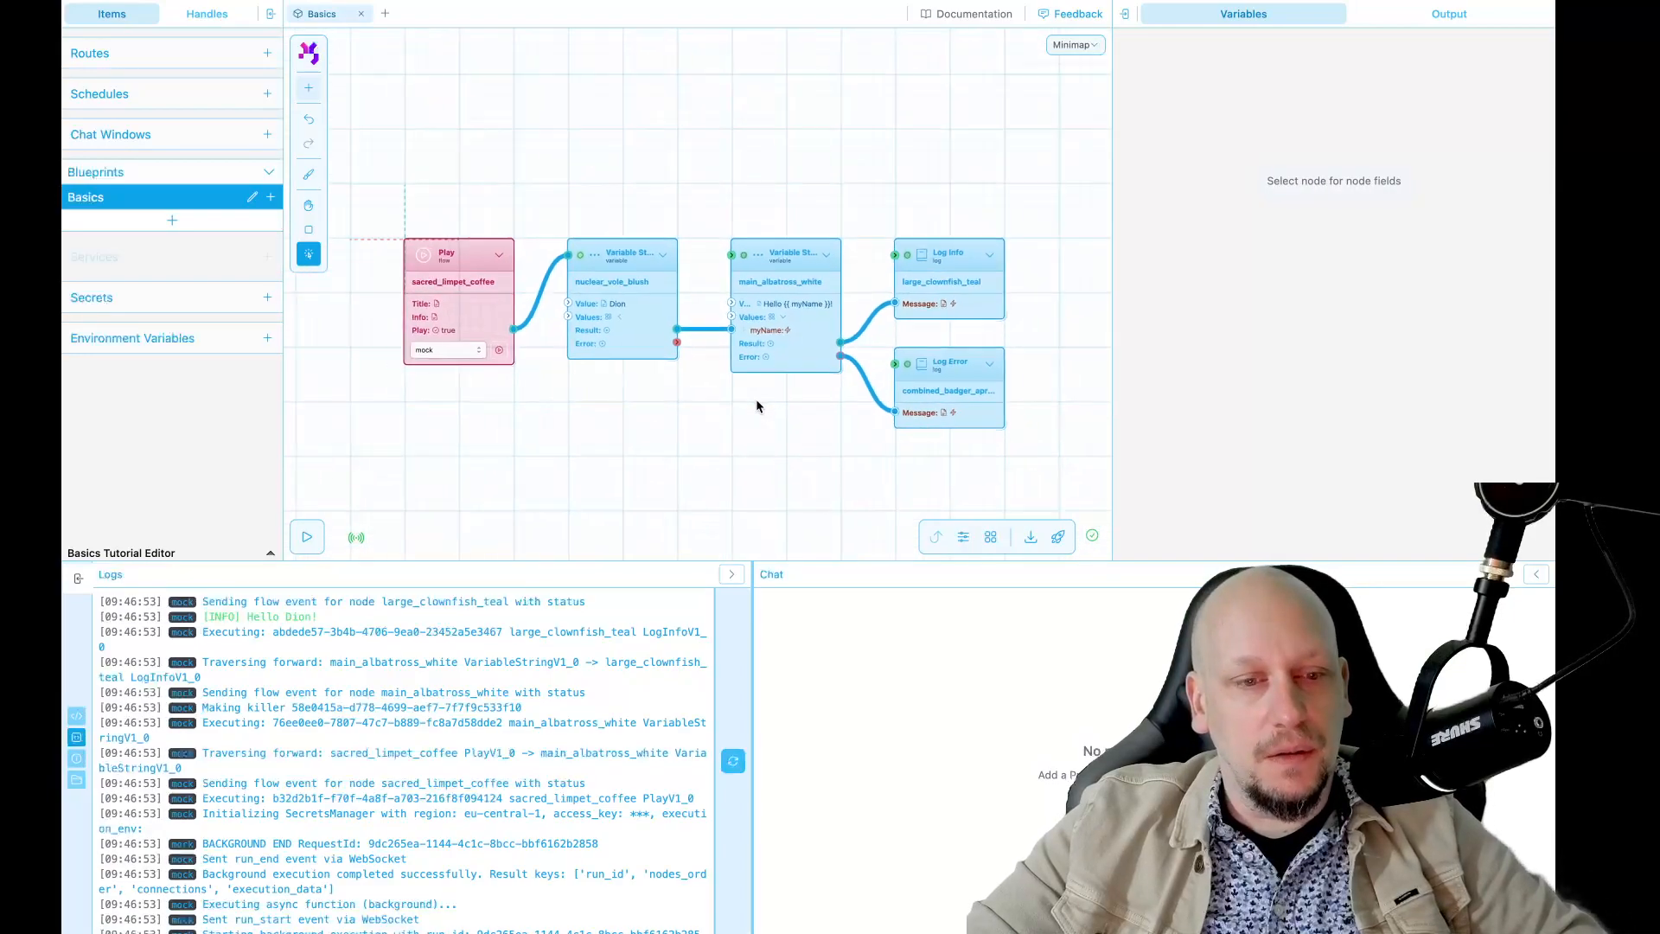
pyautogui.click(447, 339)
pyautogui.click(446, 338)
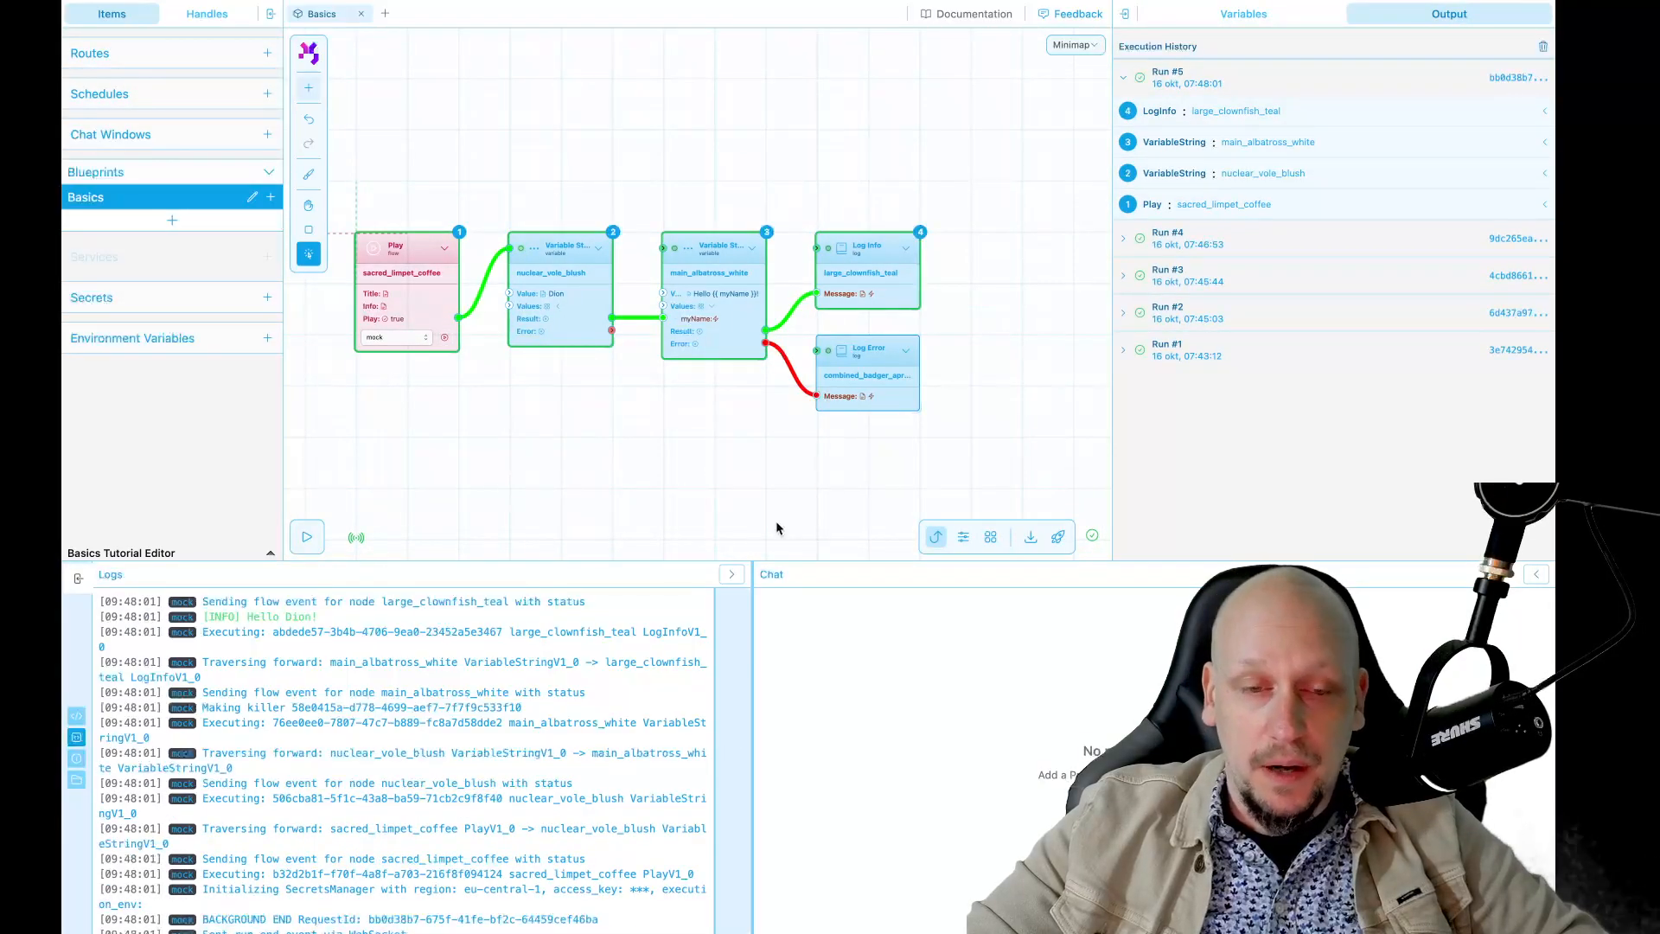
pyautogui.click(1198, 116)
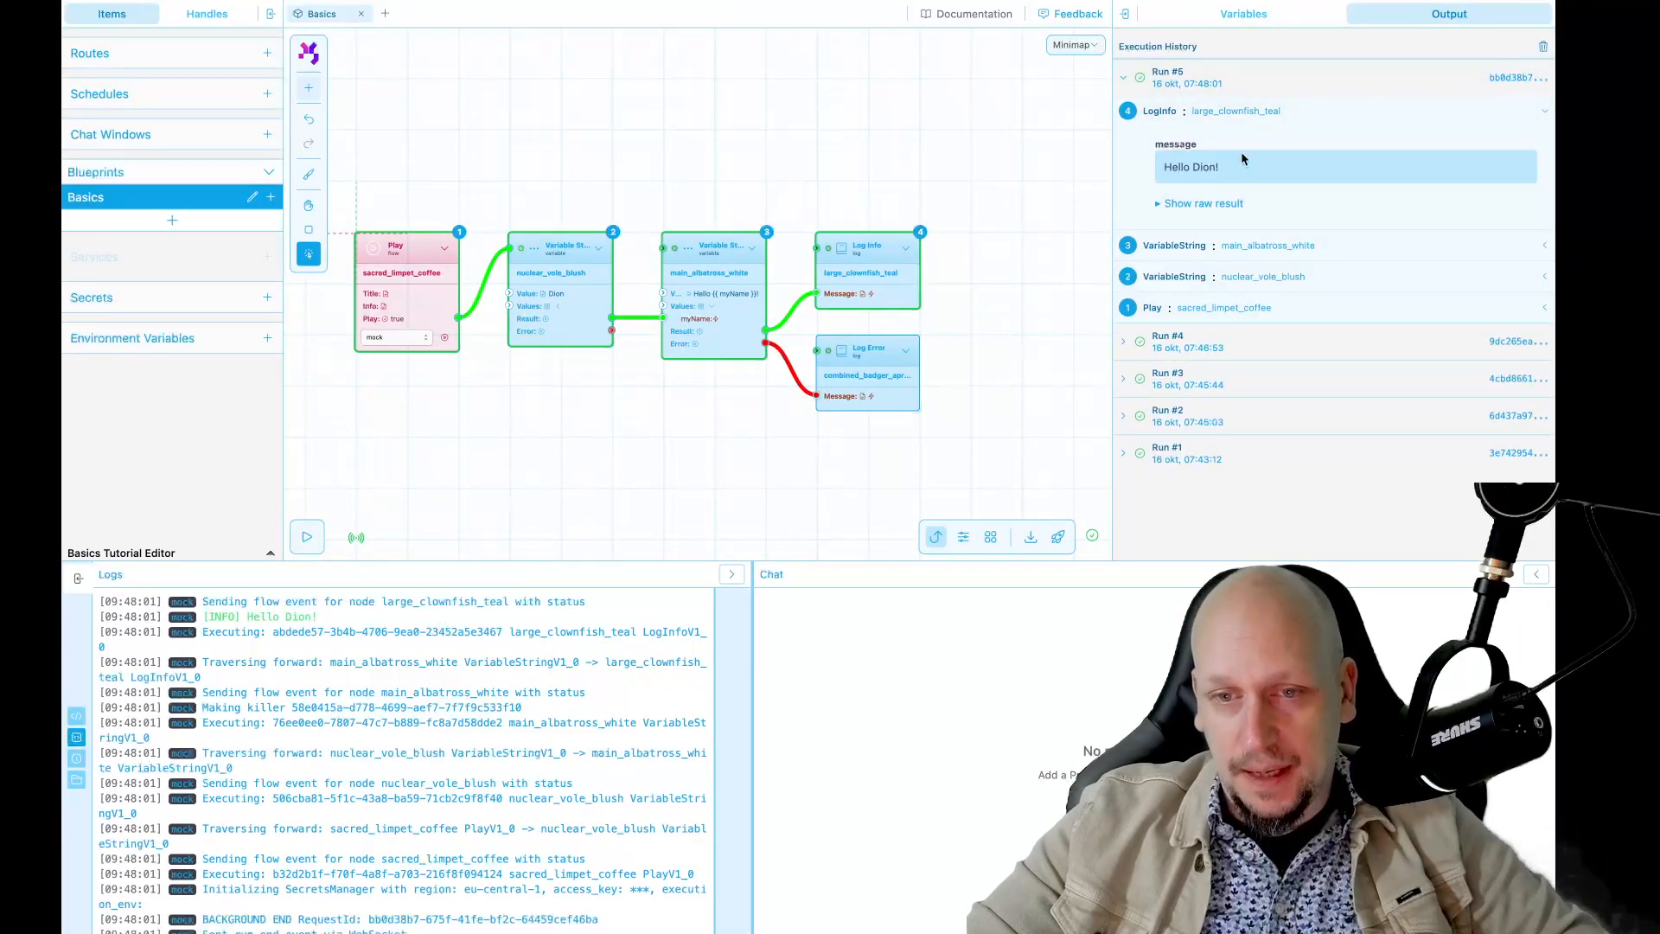
pyautogui.click(1167, 116)
pyautogui.moveTo(723, 415); pyautogui.dragTo(767, 375, button='middle')
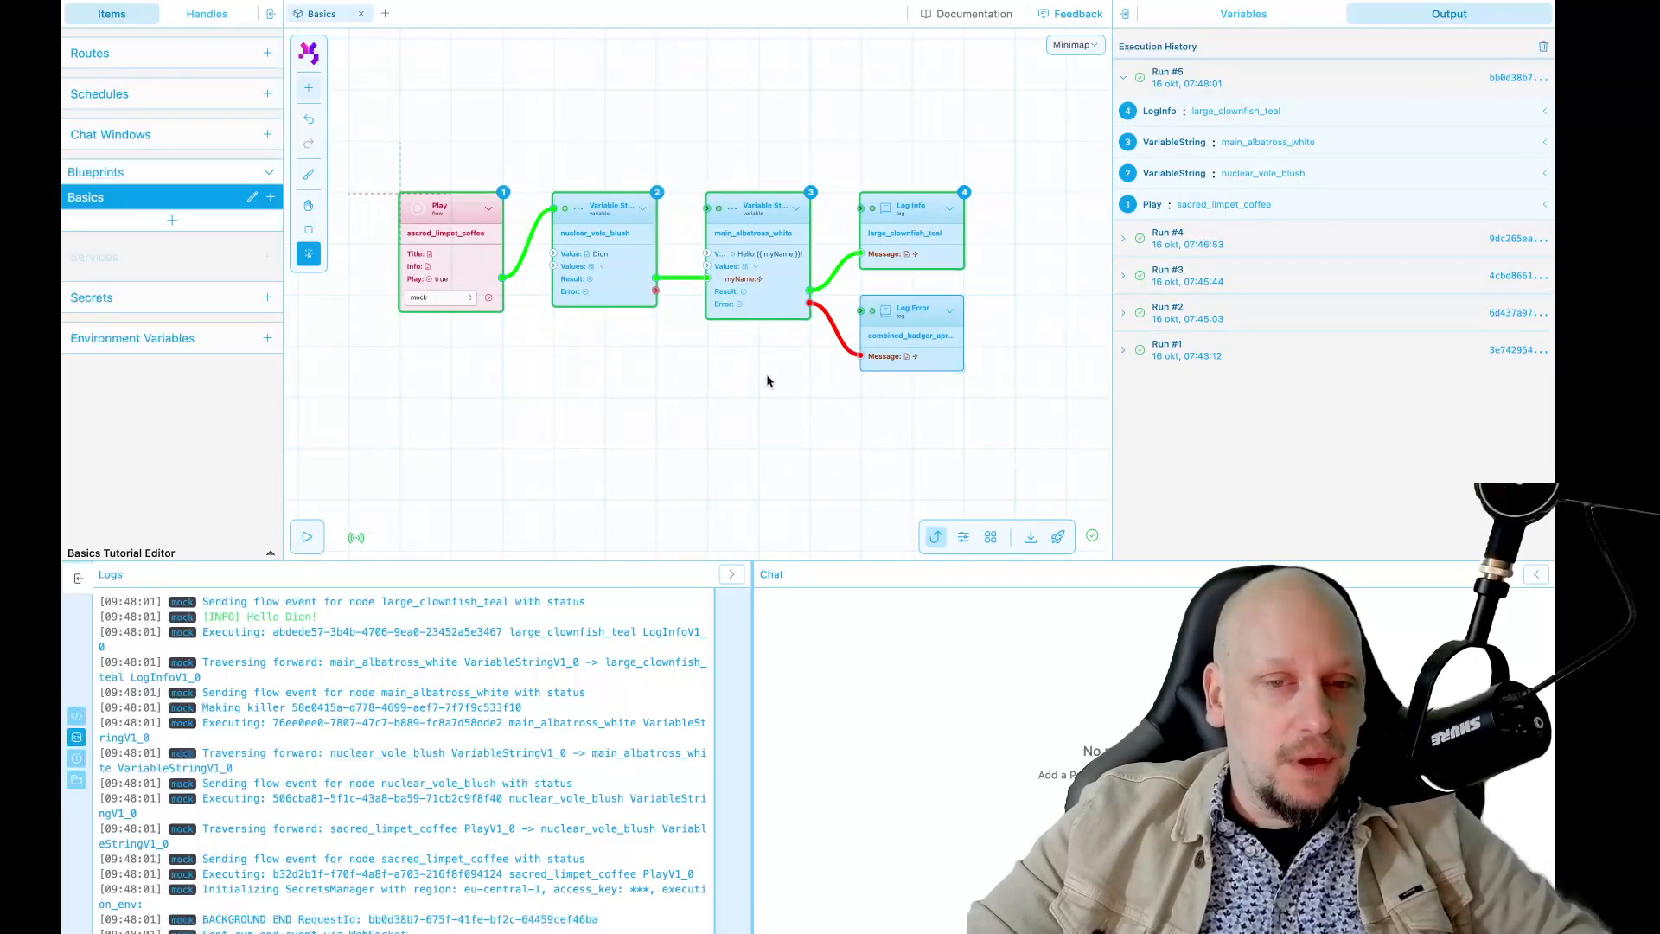
# - Delete the myName entry from the main_albatross_white node's values and save the dictionary
pyautogui.scroll(2, 767, 382)
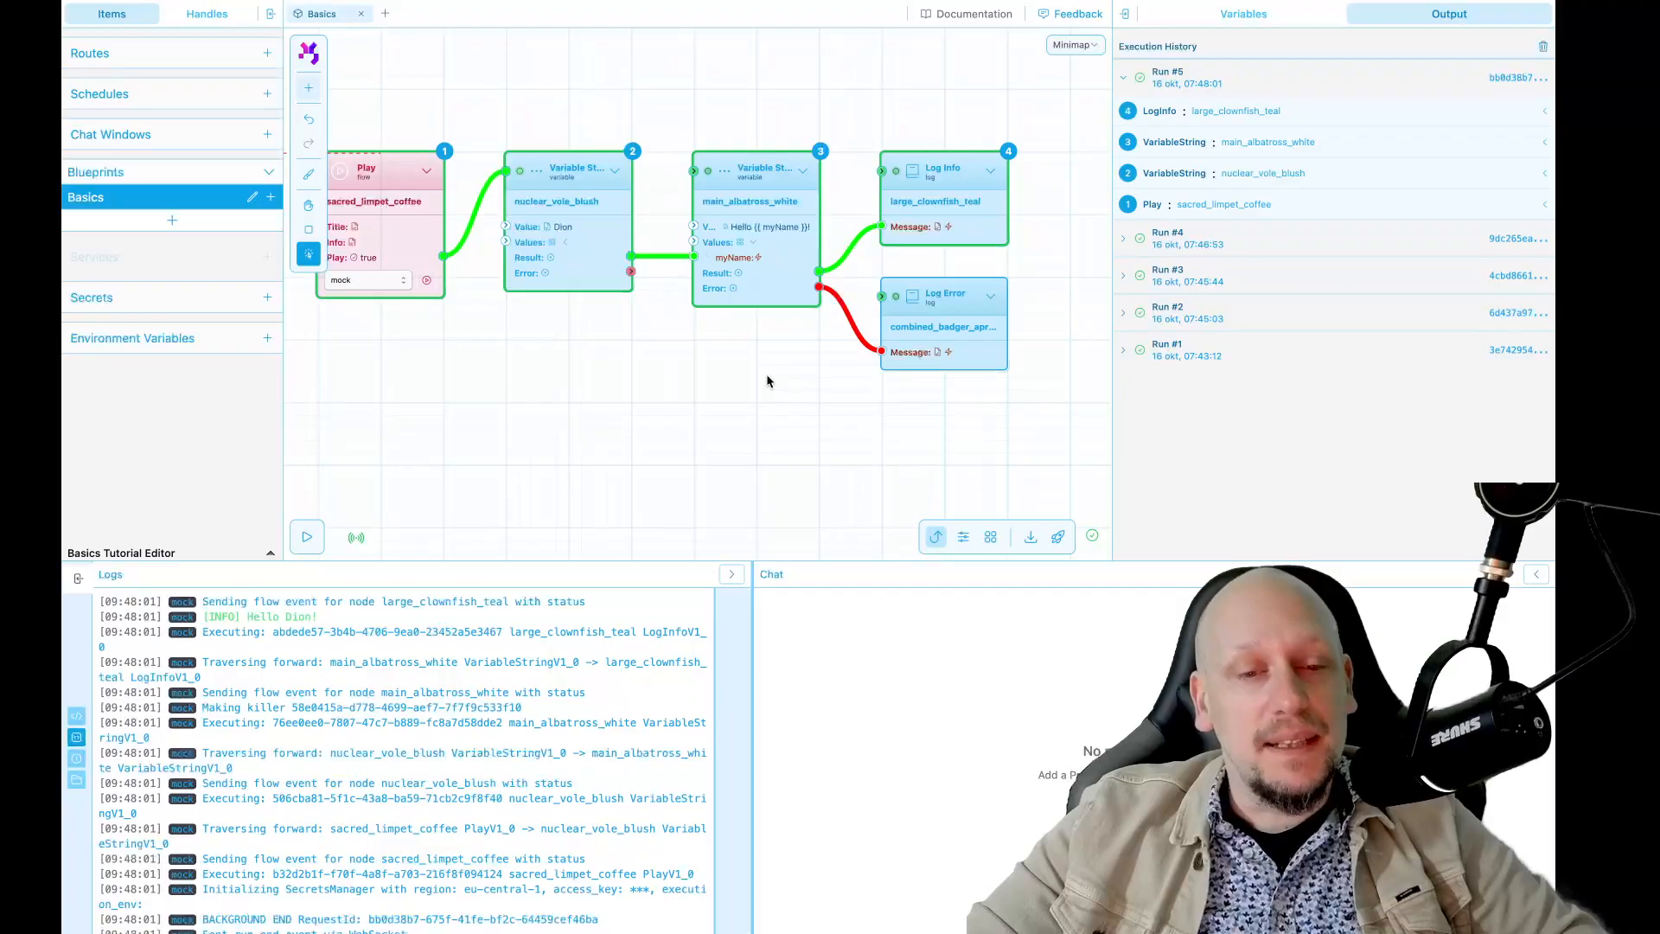
pyautogui.moveTo(767, 382); pyautogui.dragTo(772, 450, button='middle')
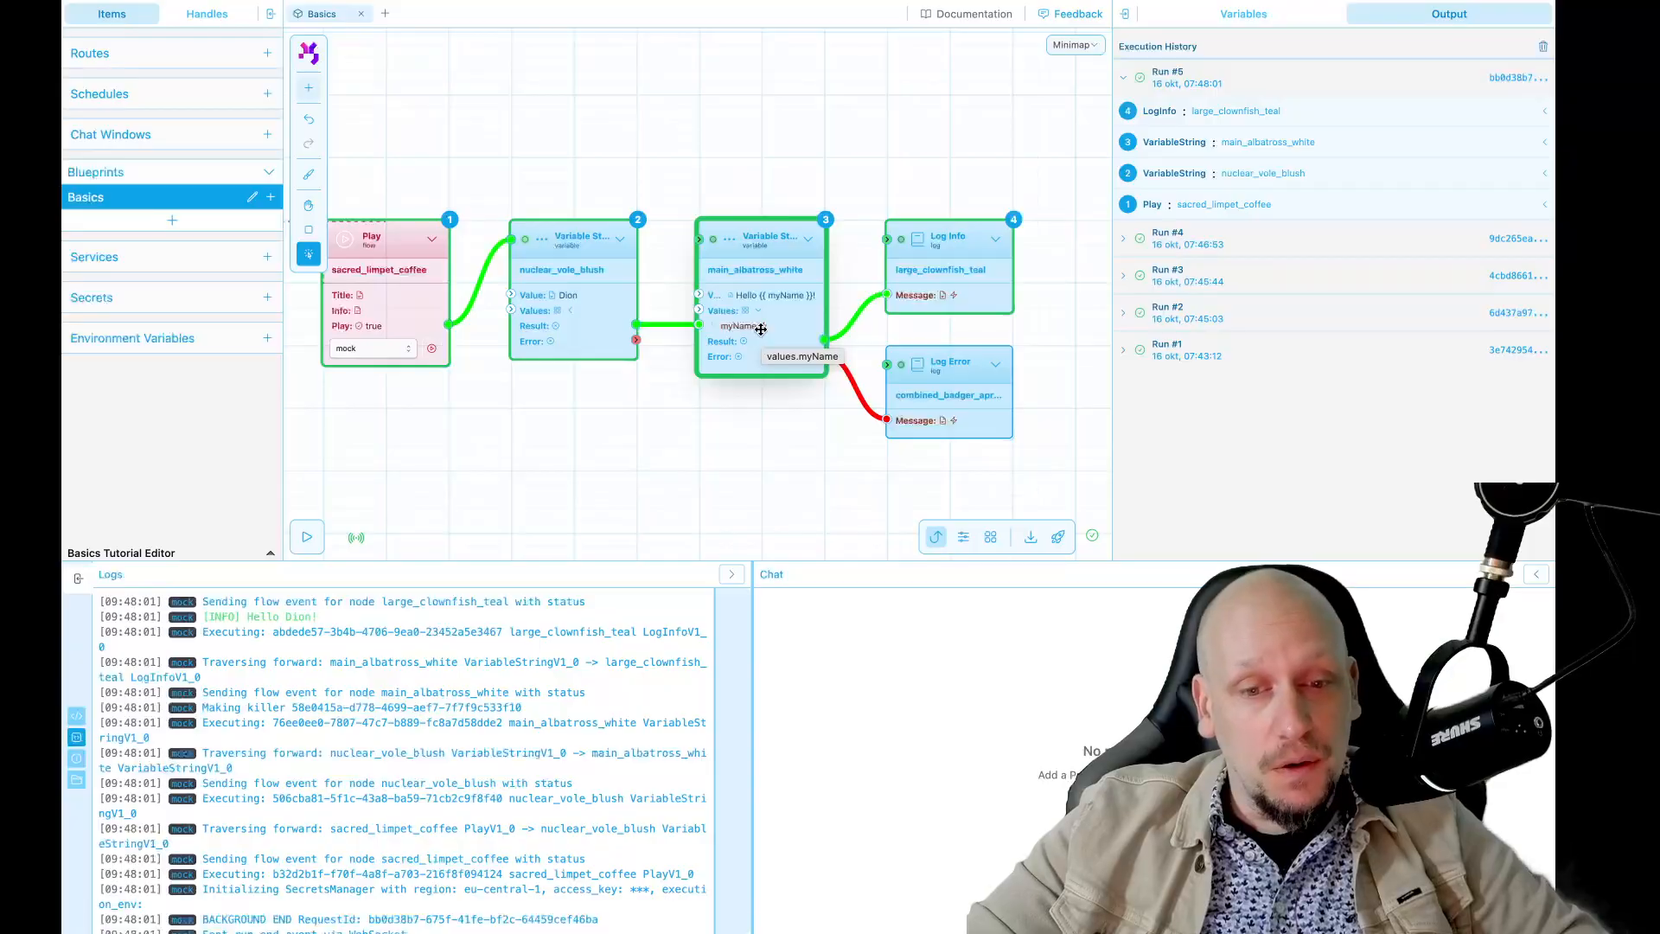
pyautogui.click(595, 280)
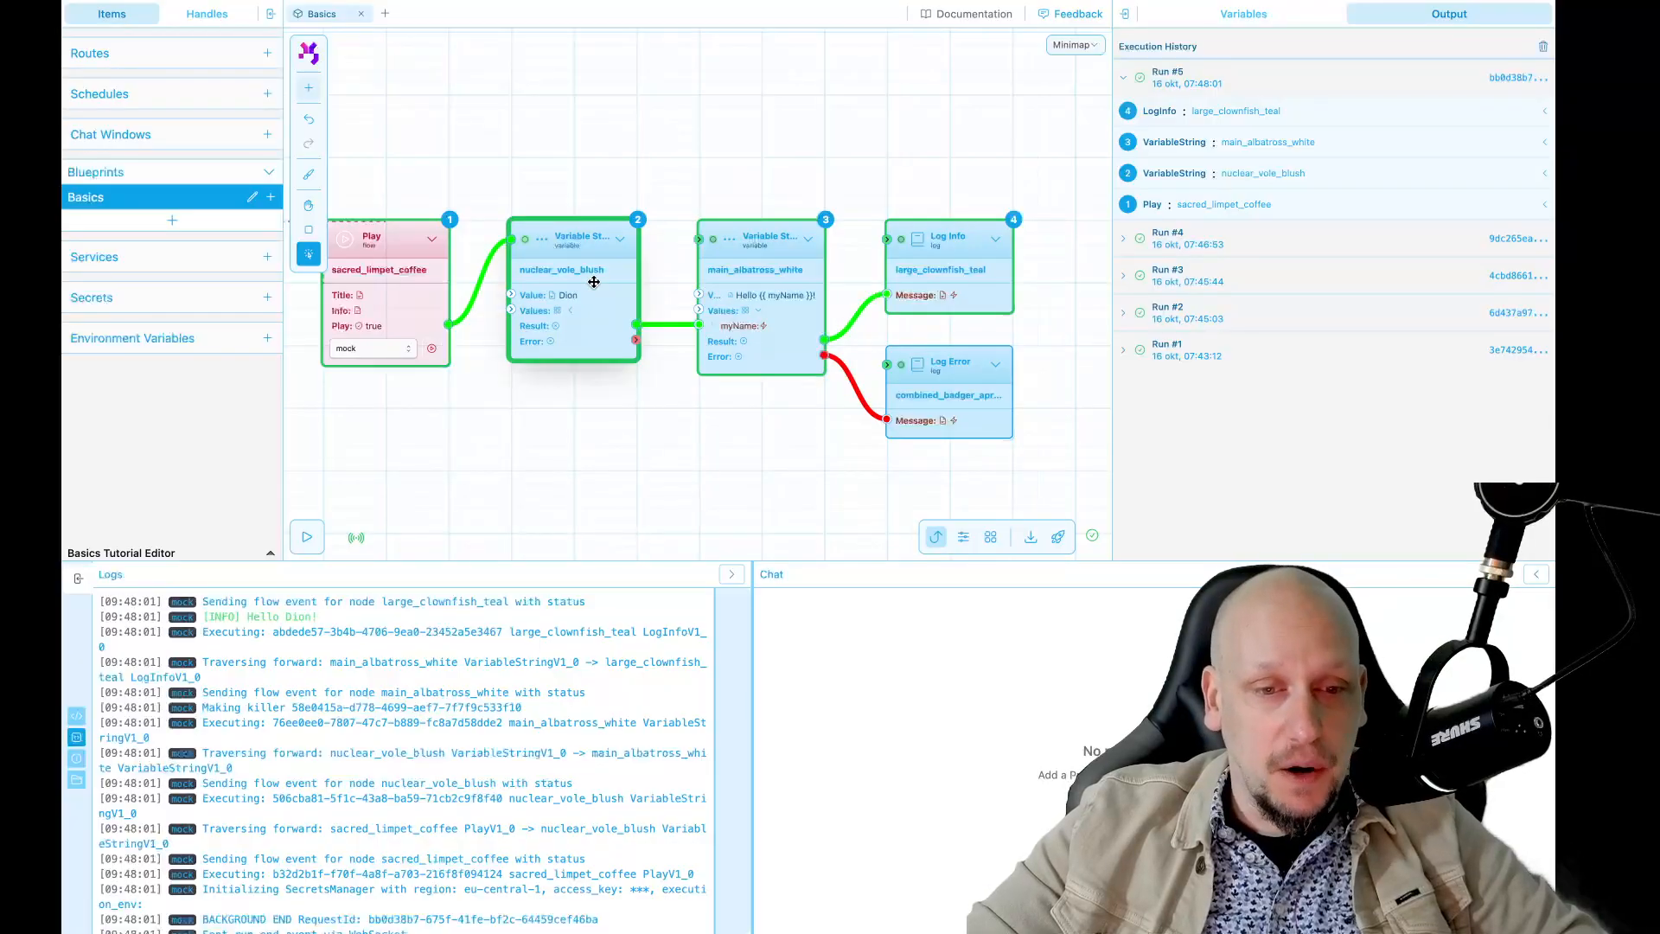
pyautogui.click(751, 330)
pyautogui.scroll(3, 747, 328)
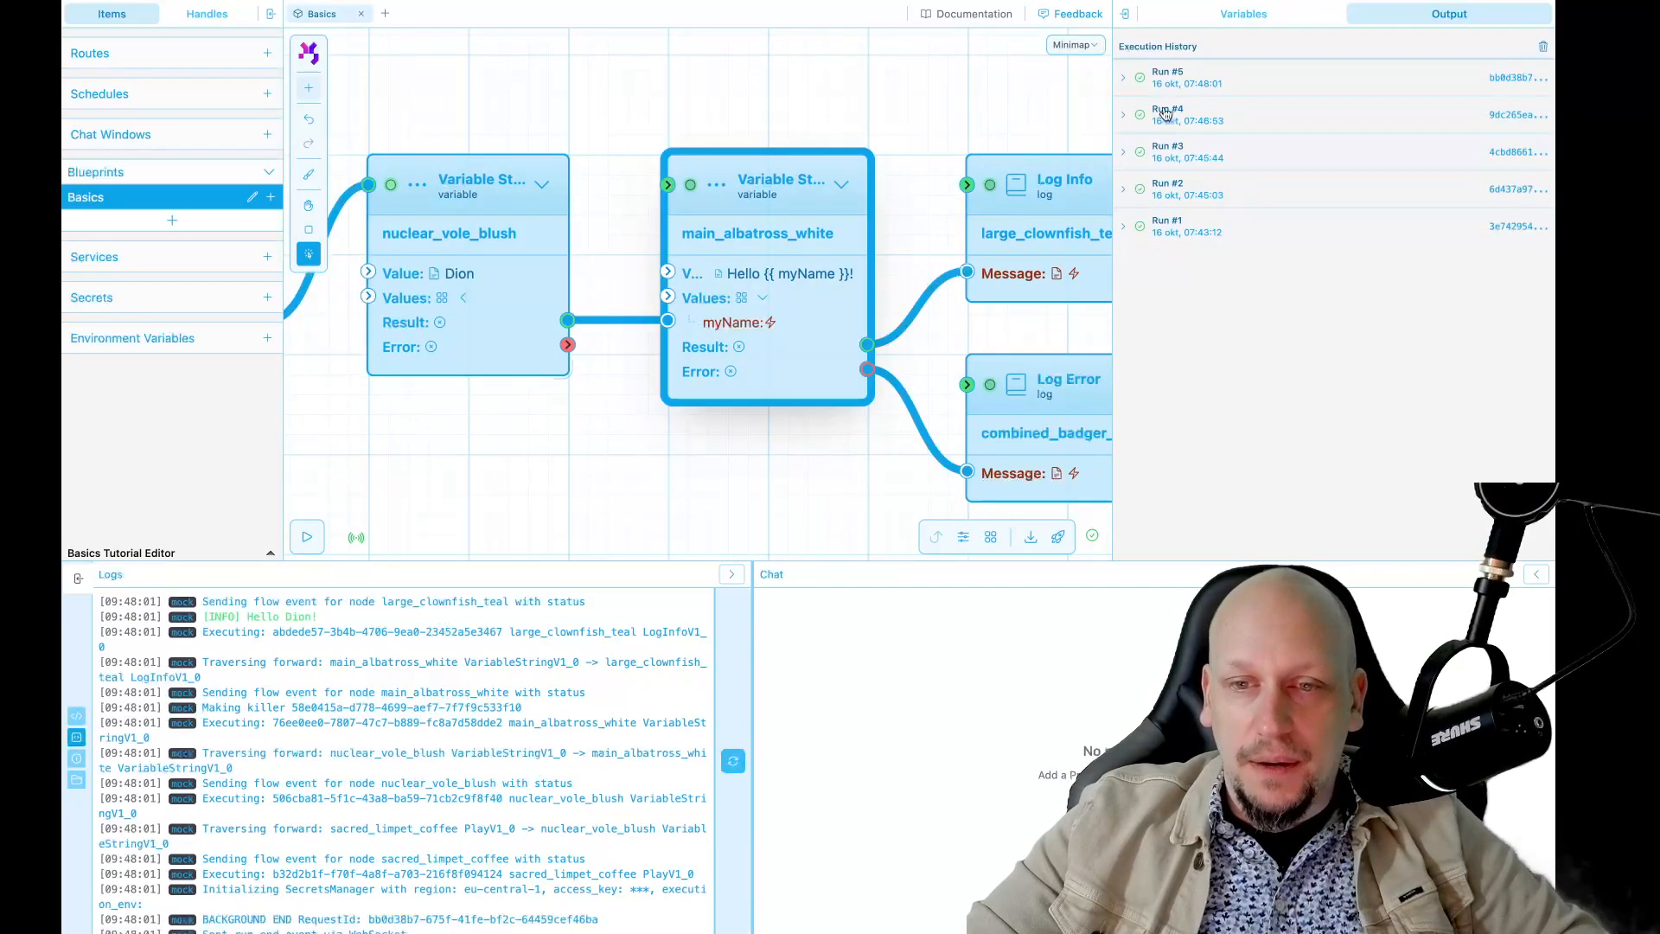
pyautogui.click(1241, 19)
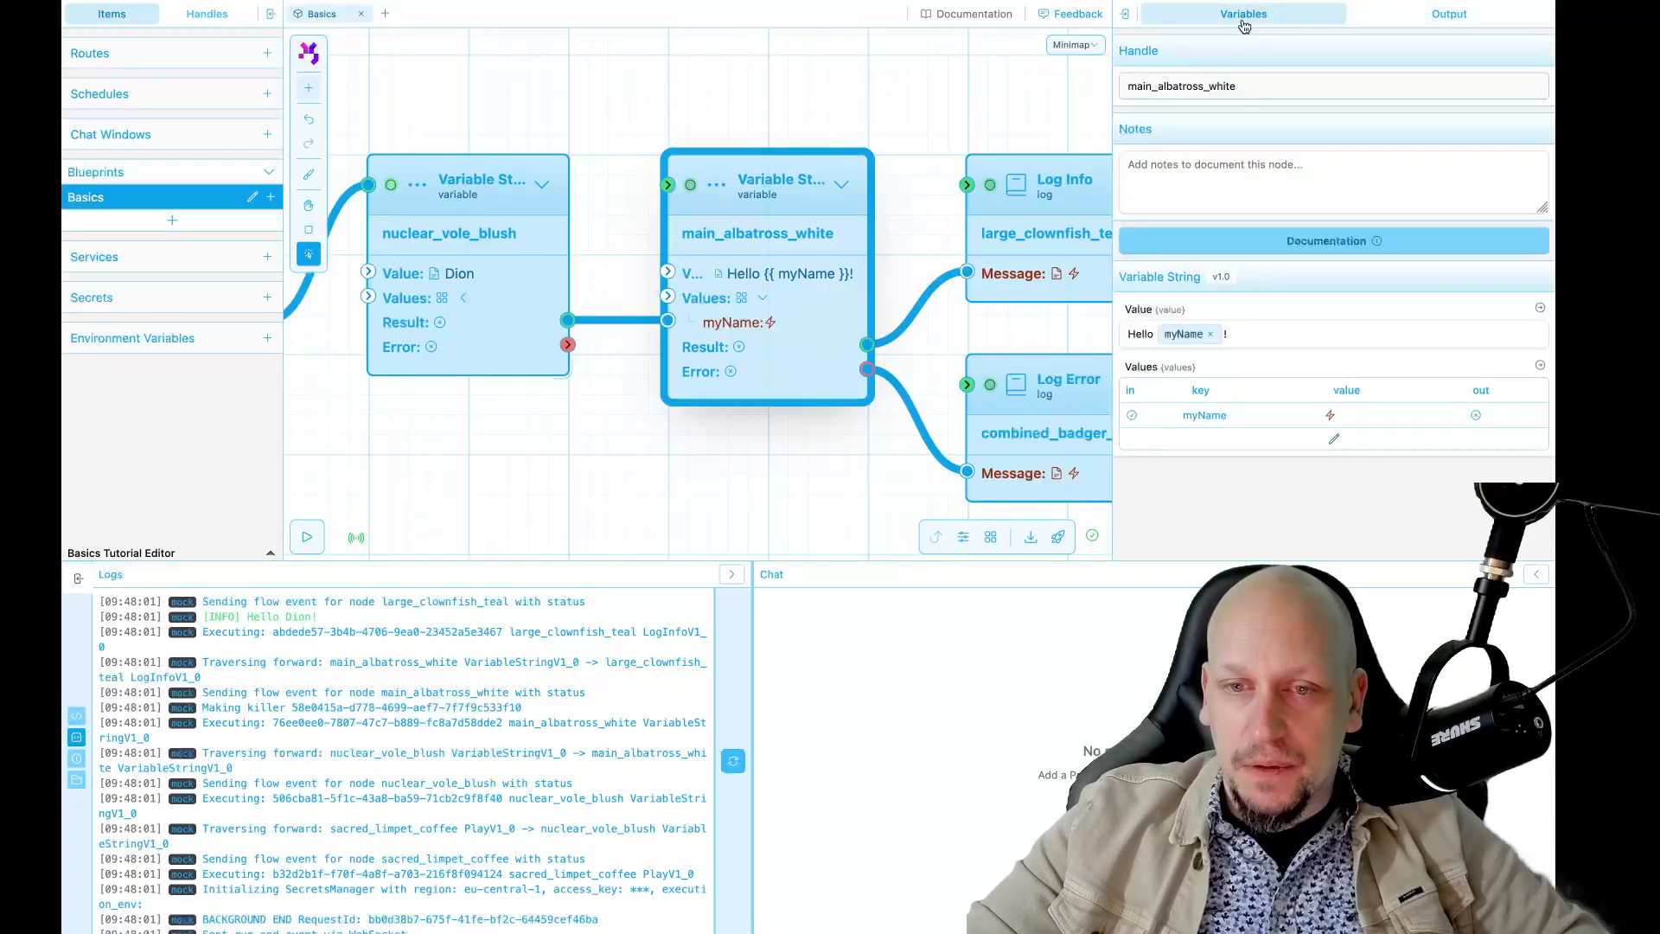
pyautogui.click(1328, 441)
pyautogui.click(331, 177)
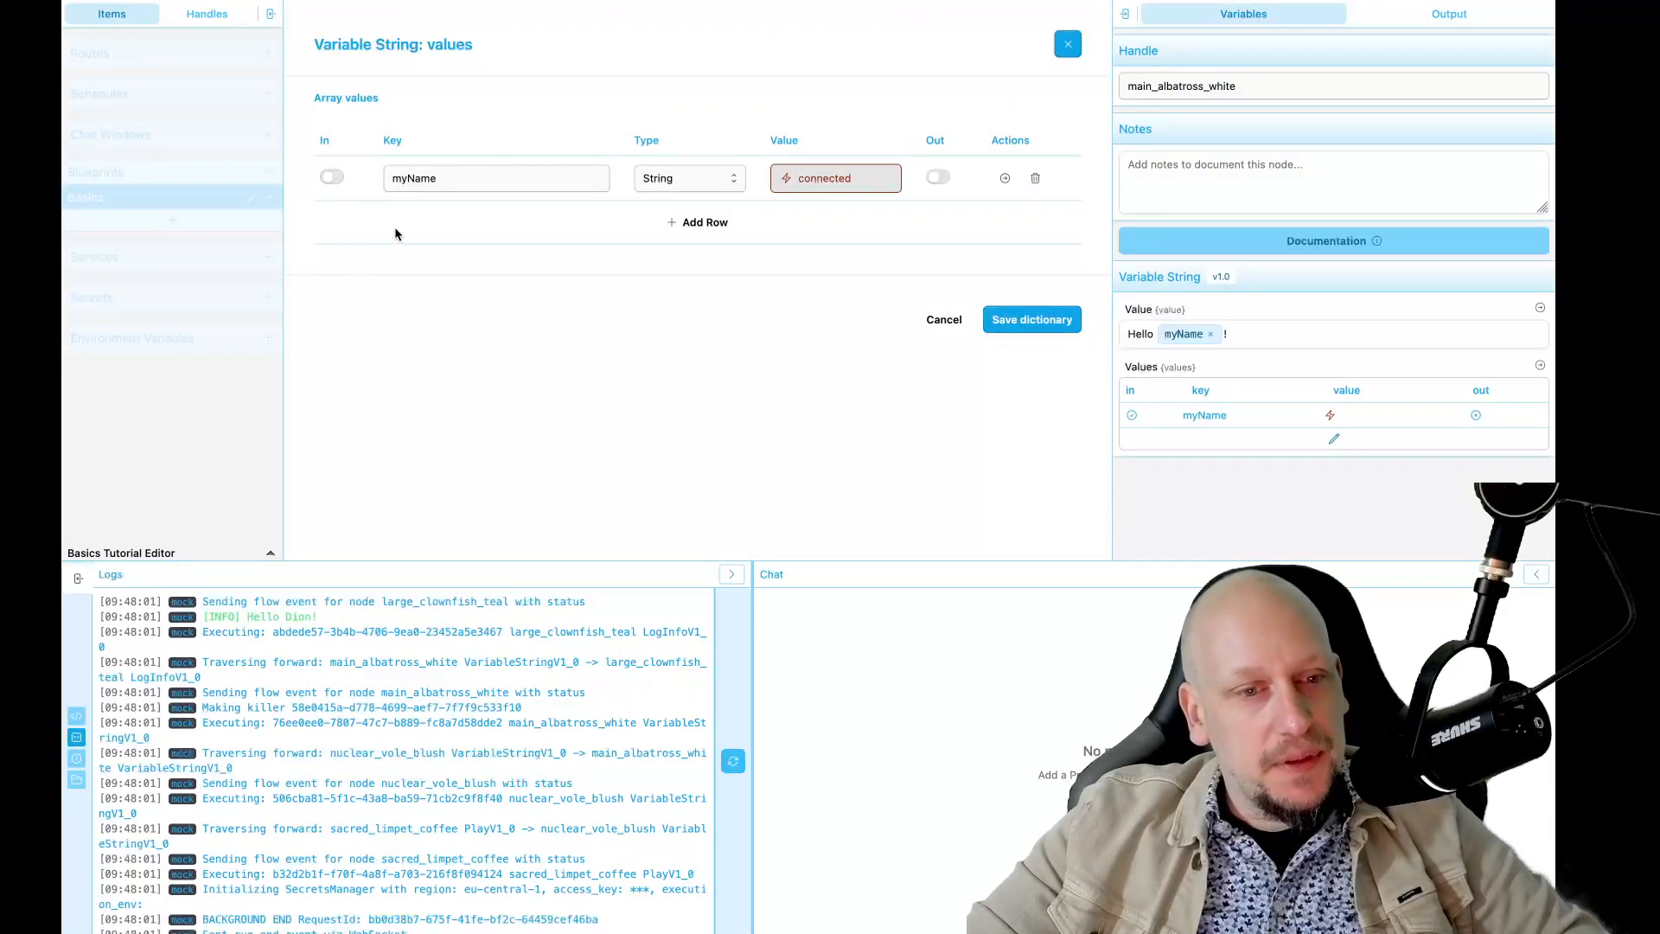
pyautogui.click(1035, 179)
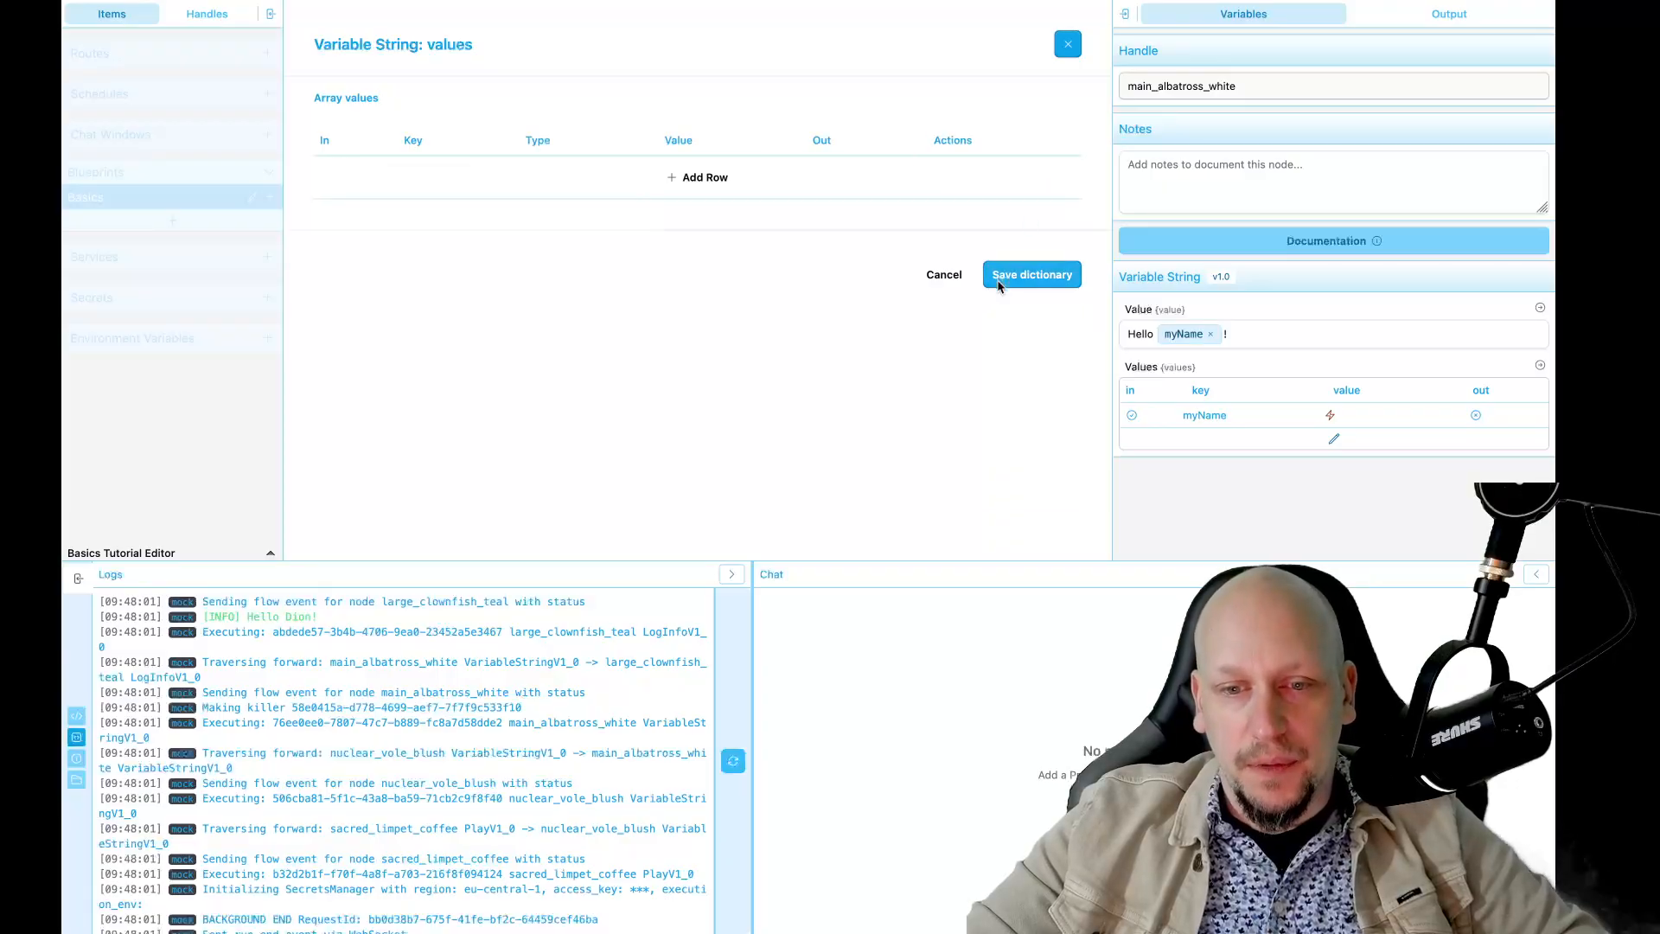
pyautogui.click(1009, 276)
pyautogui.click(749, 444)
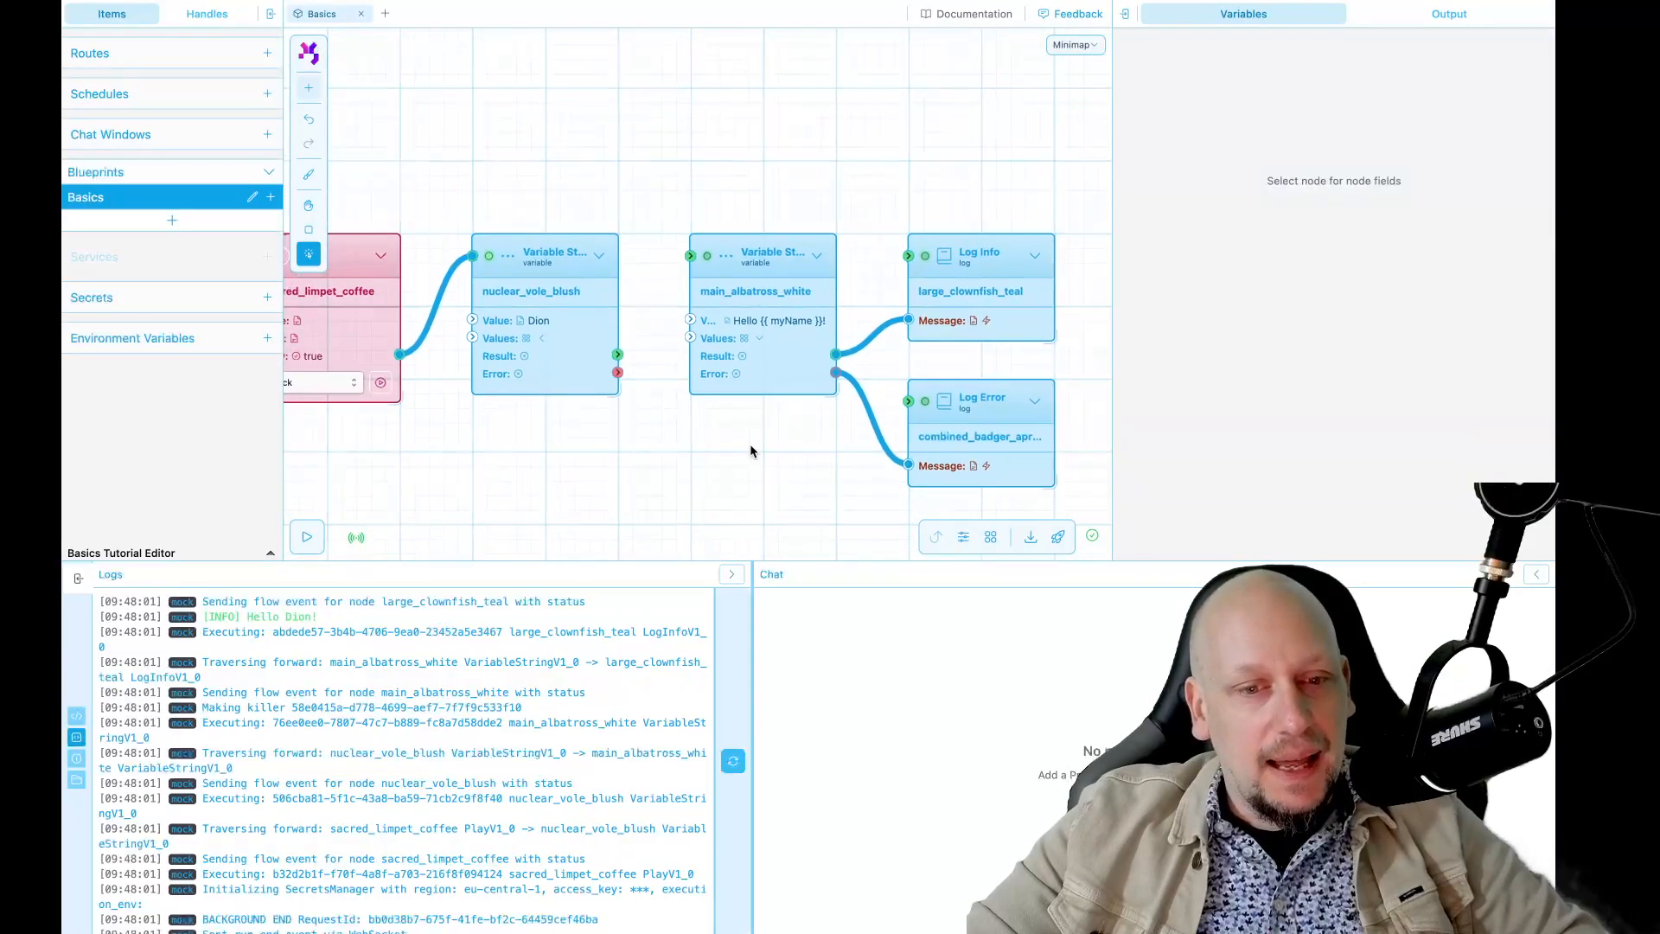
# - Connect the Result output of the nuclear_vole_blush node to the node input of main_albatross_white
pyautogui.moveTo(618, 355); pyautogui.dragTo(688, 253)
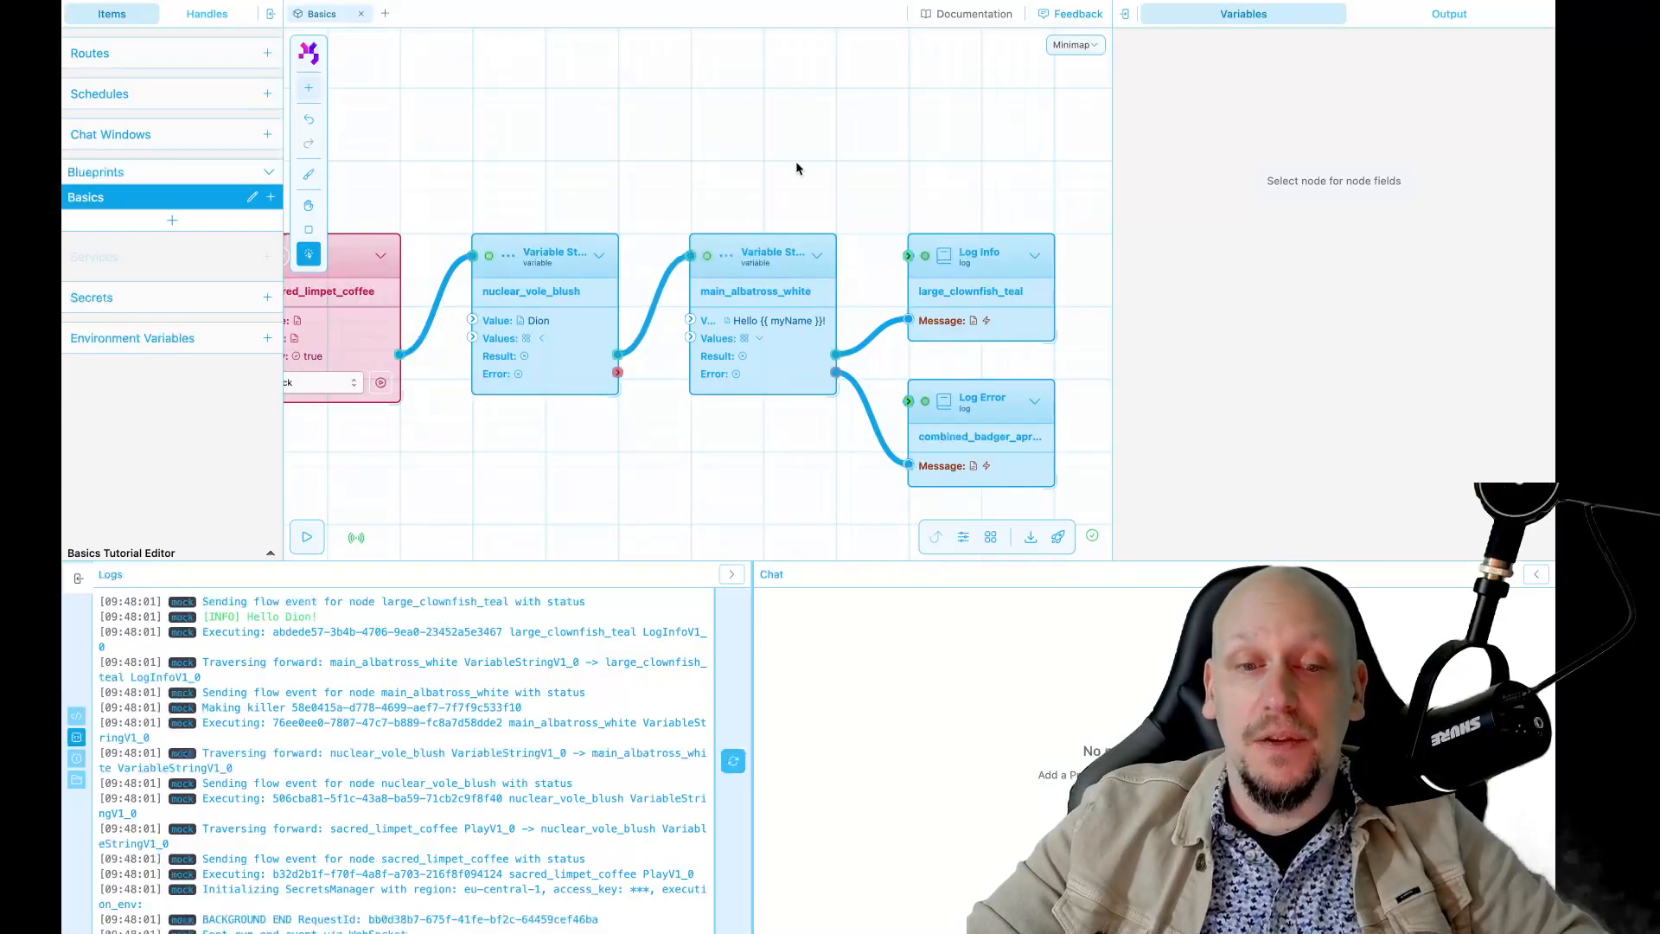
pyautogui.click(773, 366)
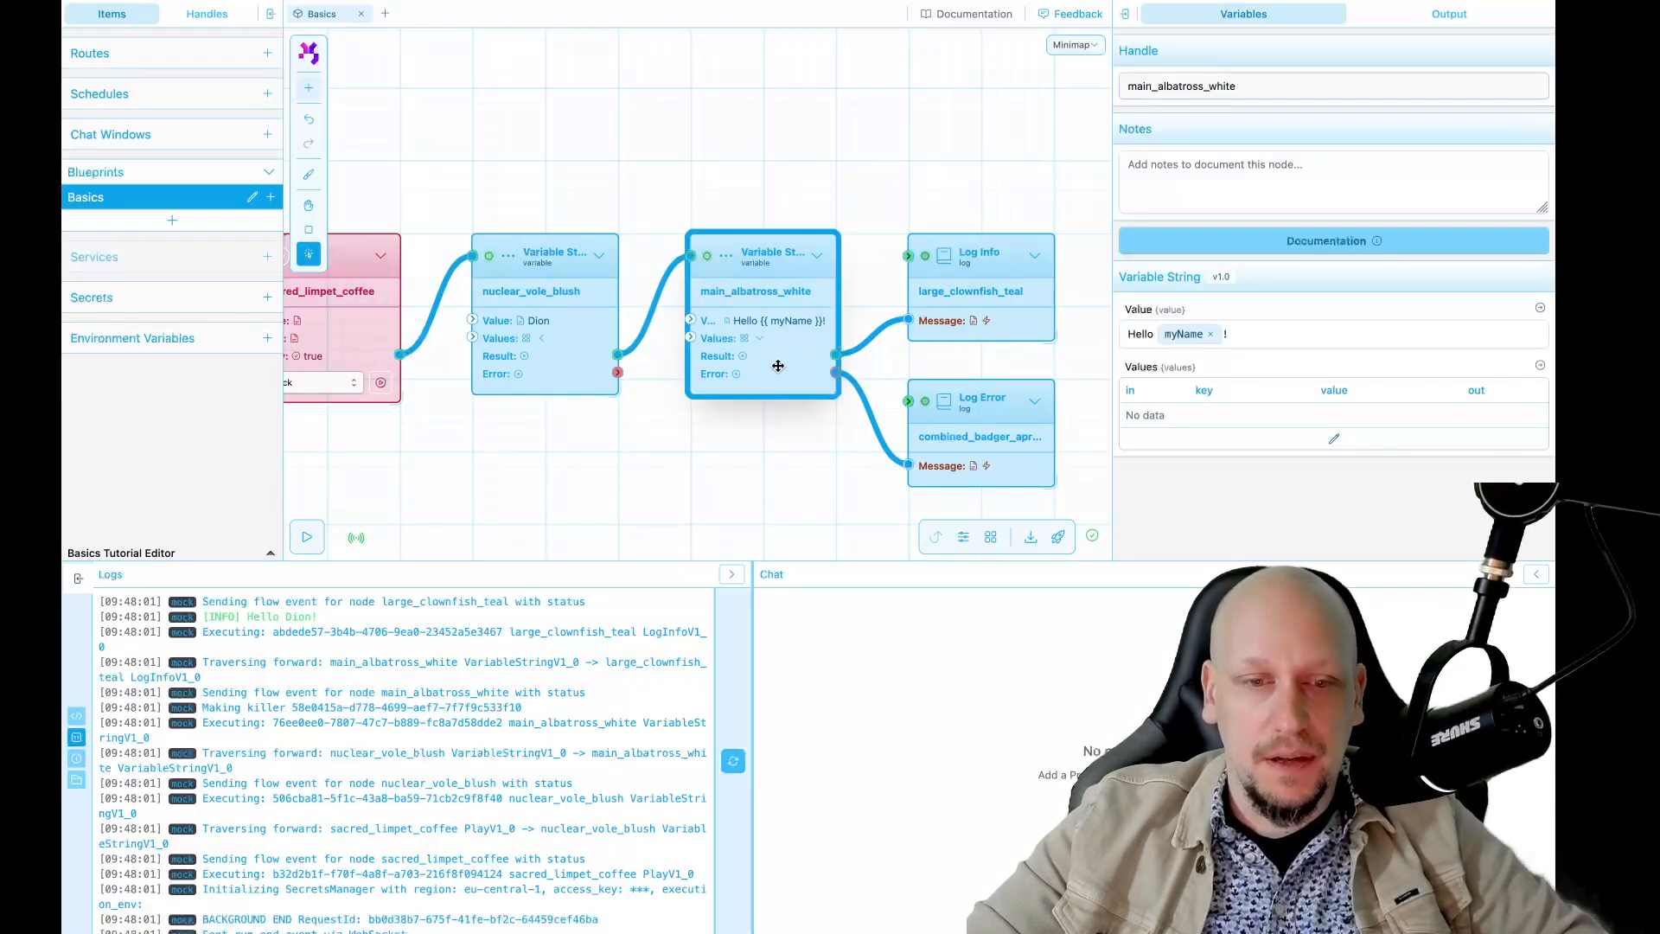
pyautogui.click(552, 358)
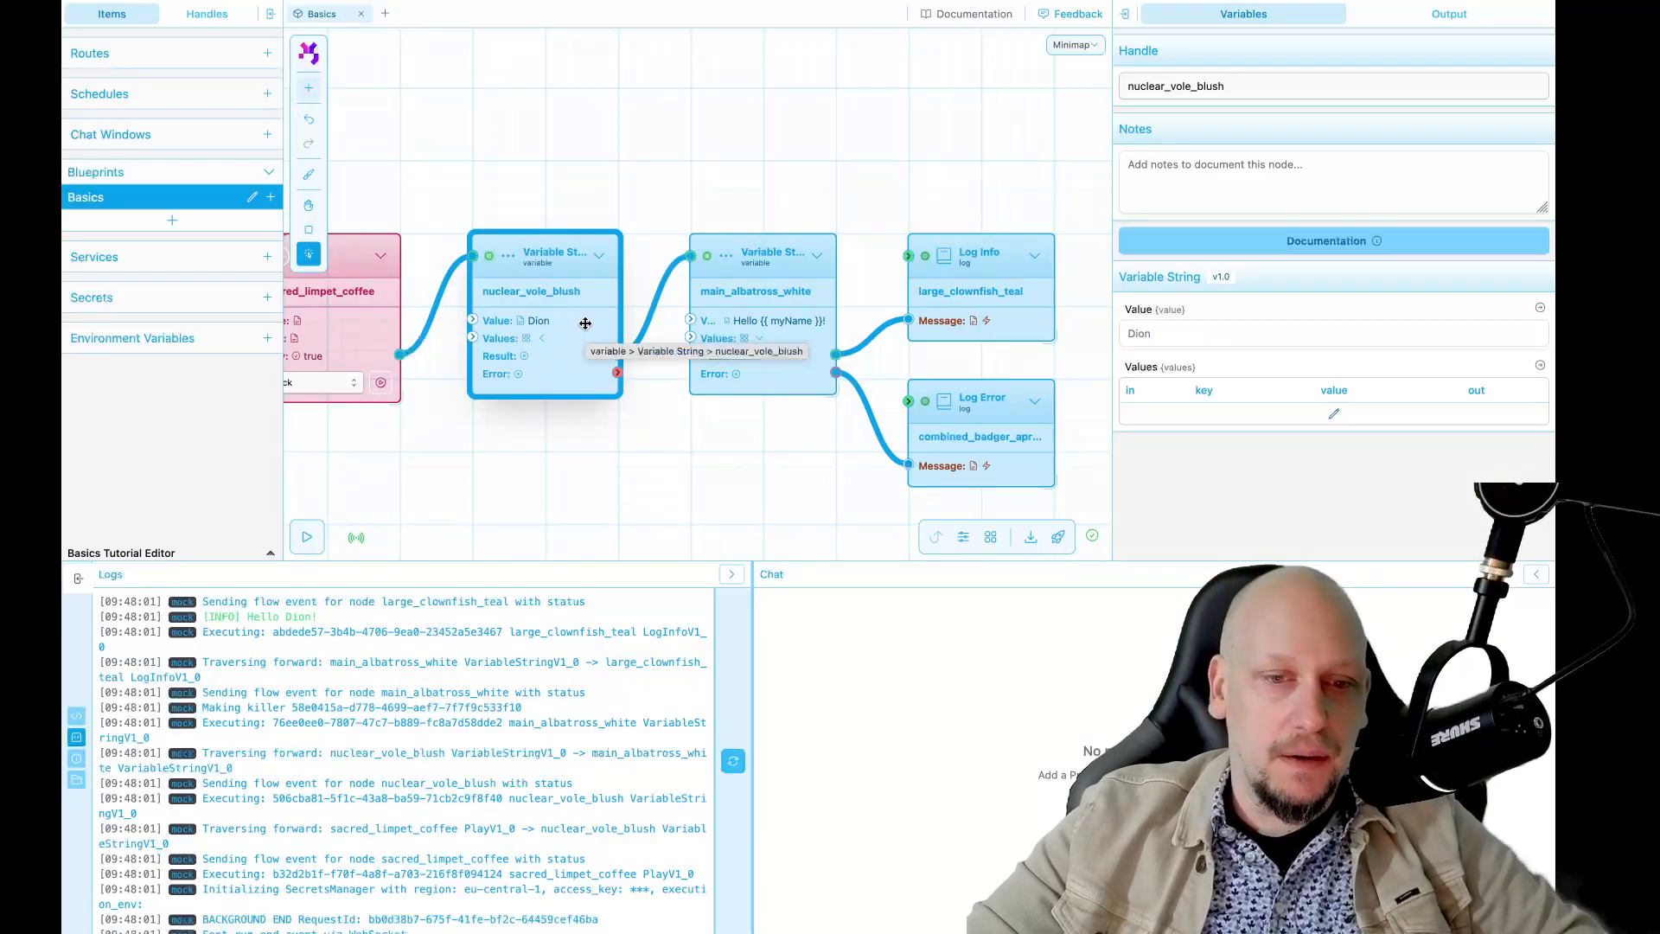
pyautogui.click(778, 273)
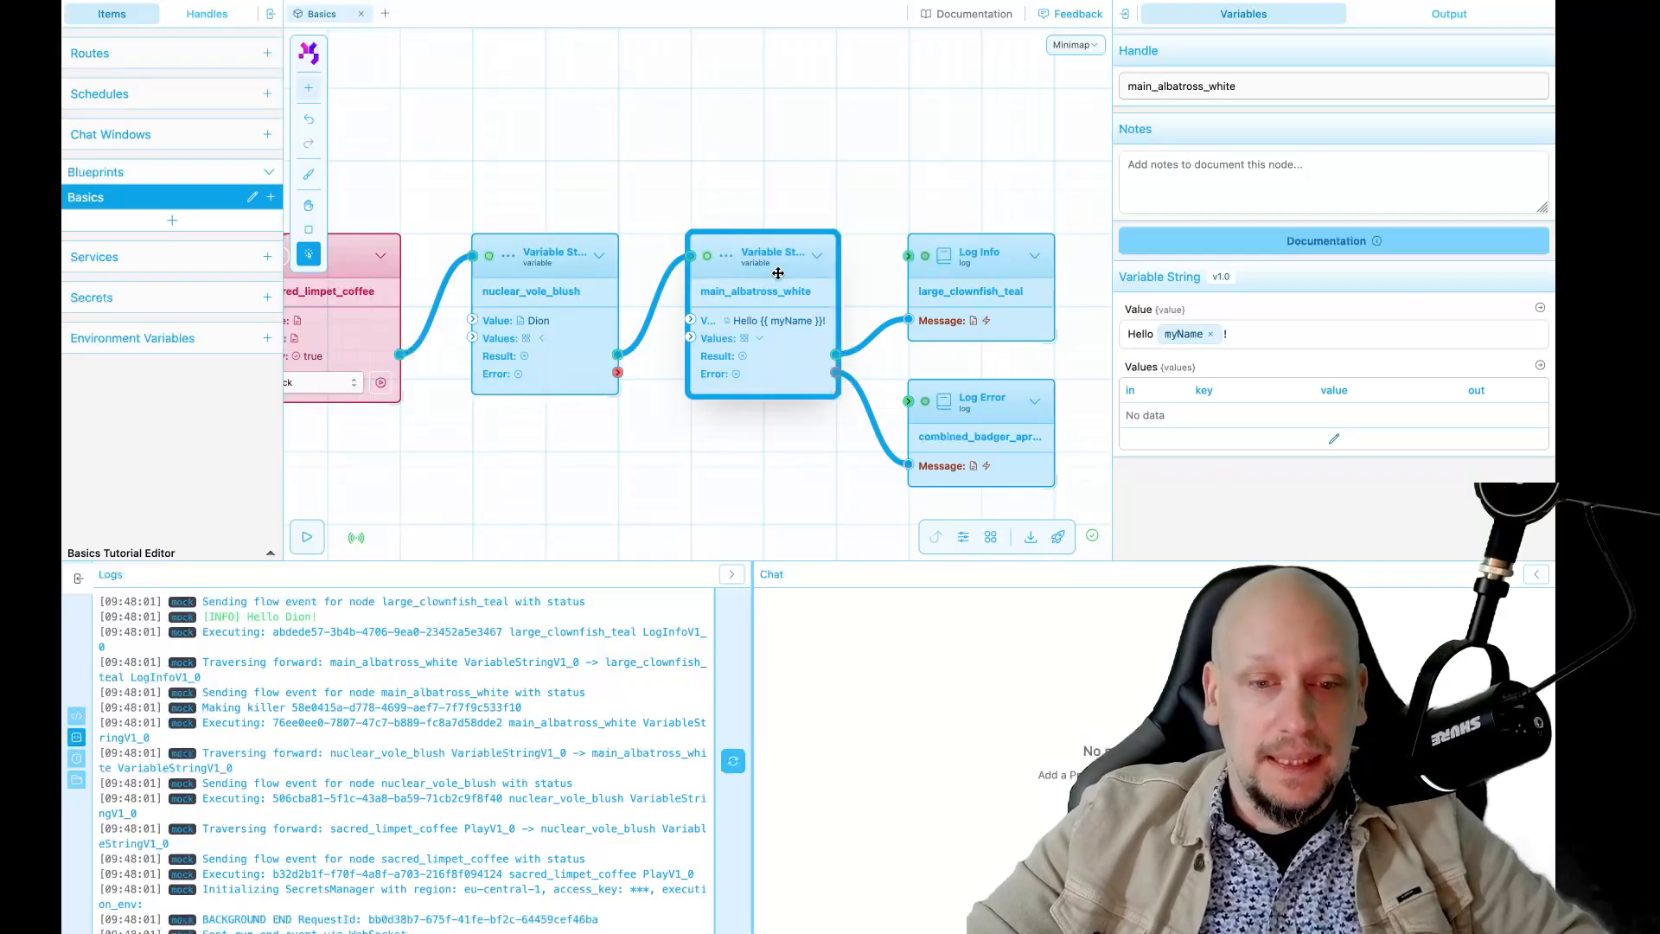
# - Rename the handle of the nuclear_vole_blush Variable String node to node_name
pyautogui.click(559, 295)
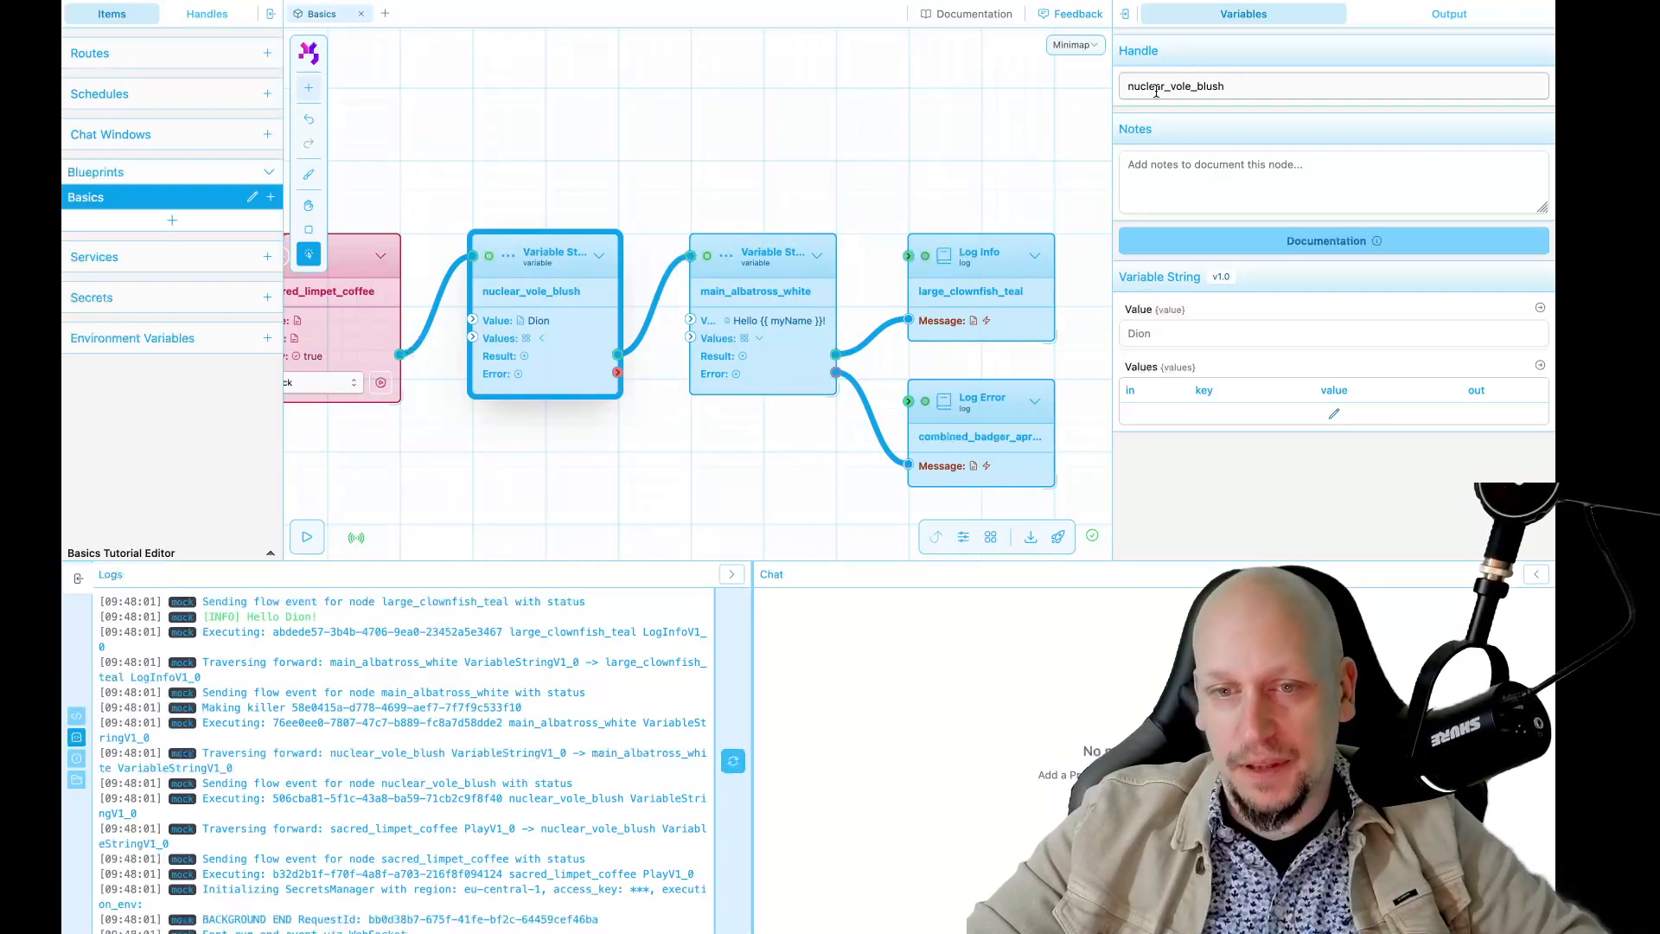
pyautogui.moveTo(1253, 86); pyautogui.dragTo(1098, 90)
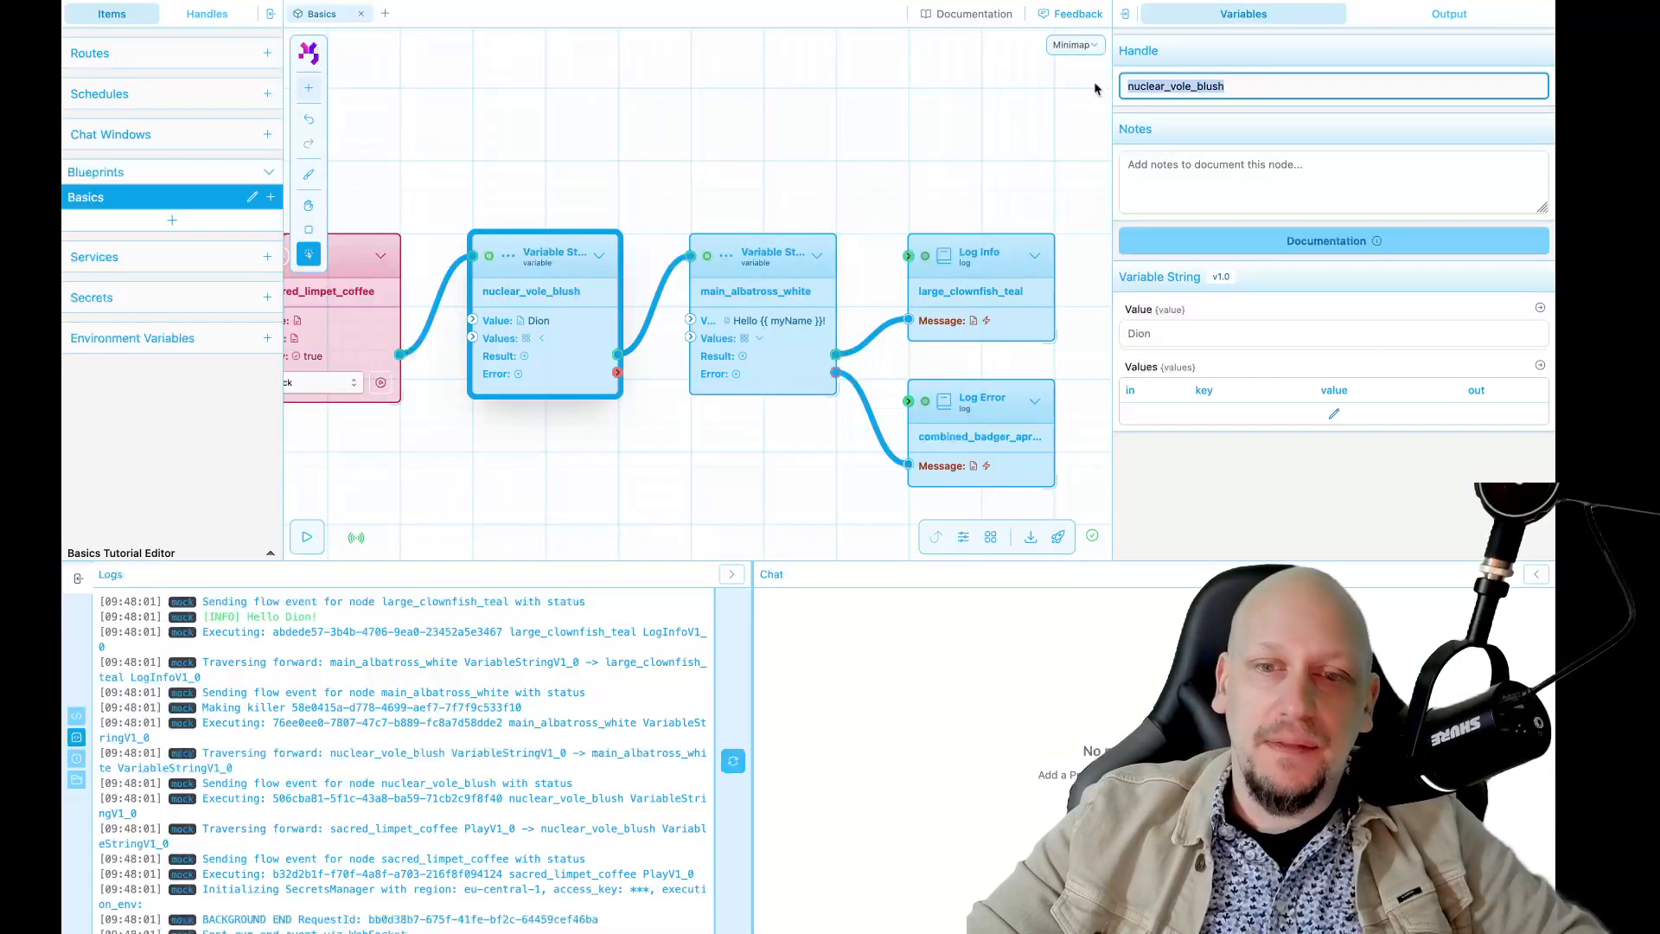
pyautogui.click(1213, 87)
pyautogui.doubleClick(1213, 86)
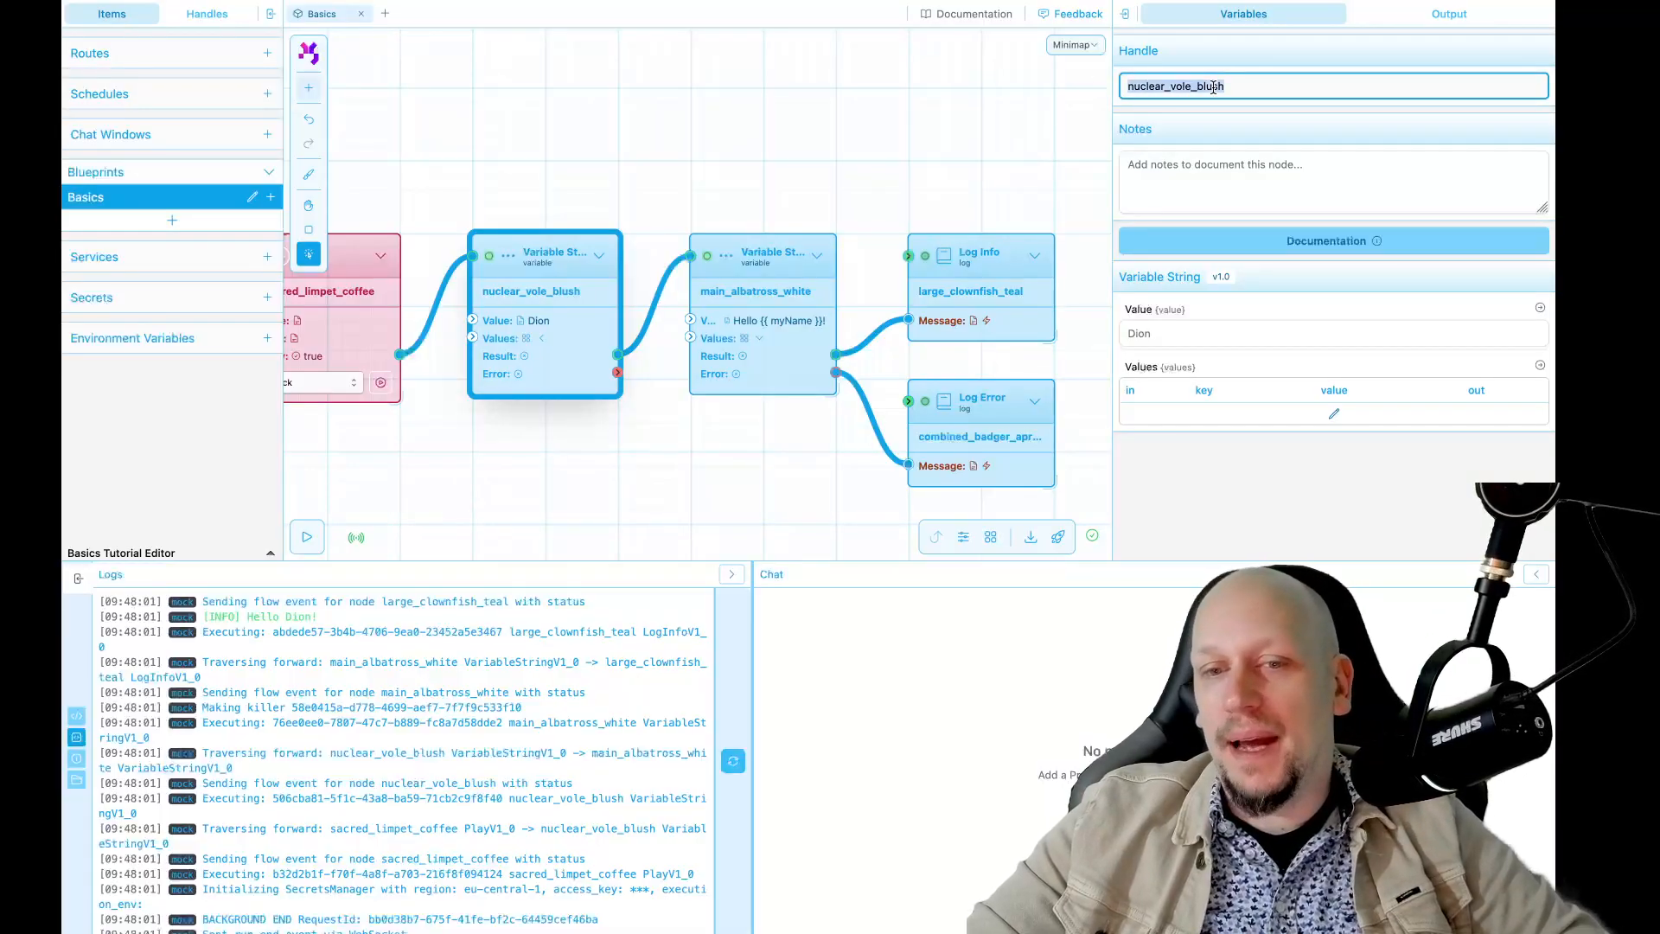
pyautogui.press('Right')
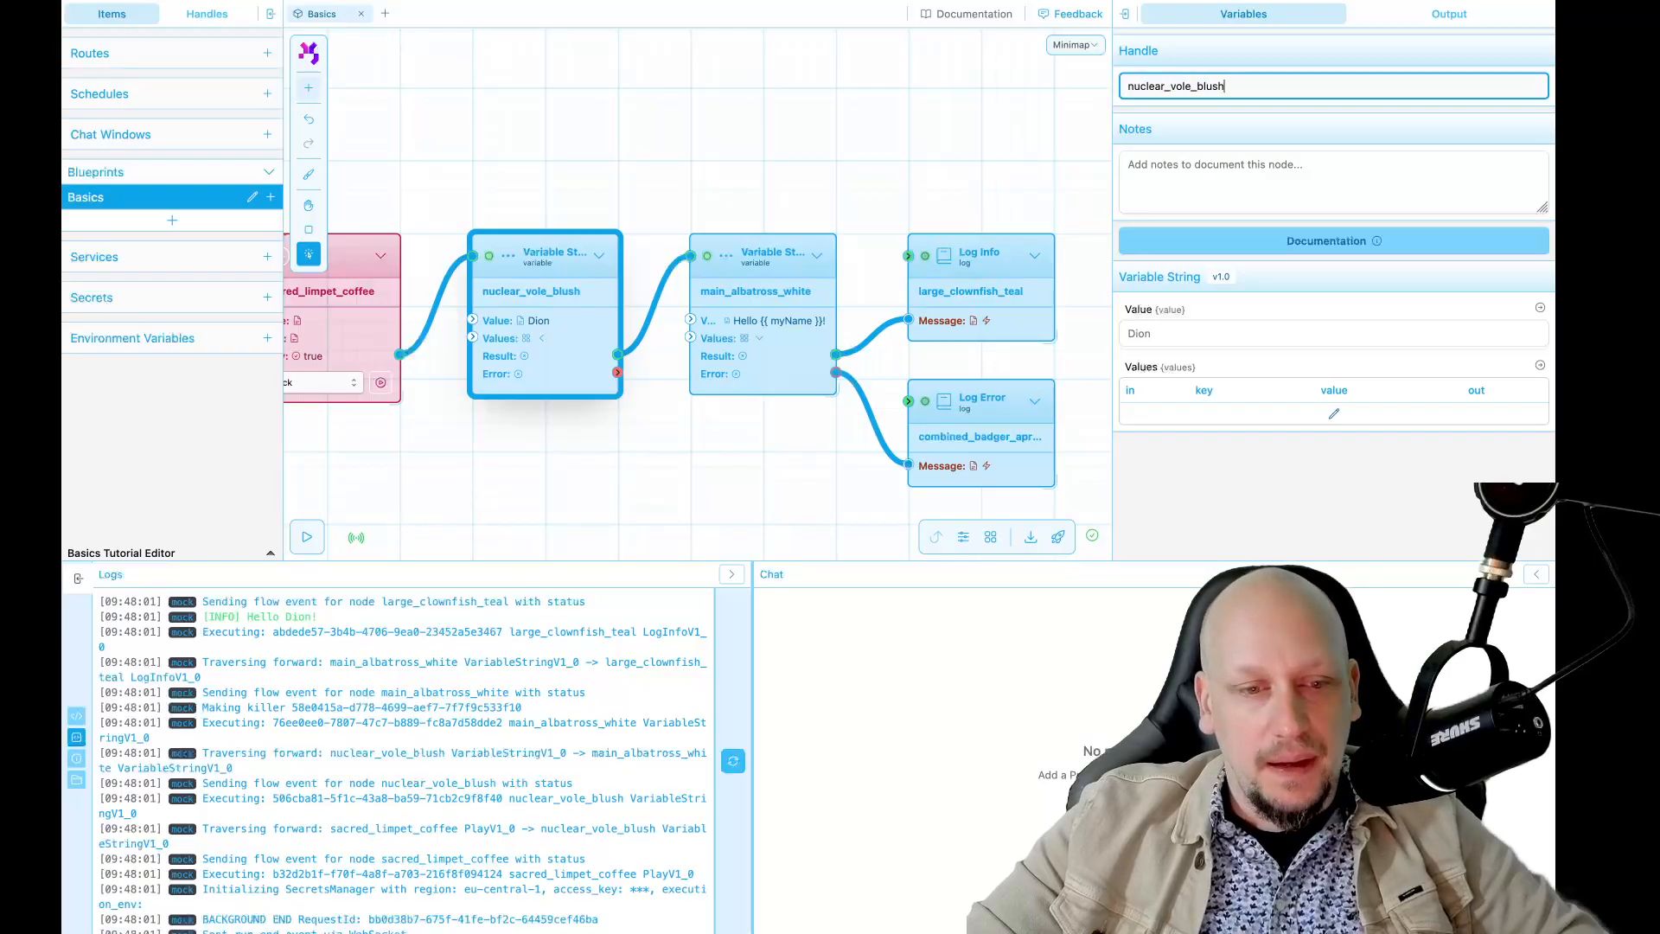
pyautogui.hotkey('ctrl', 'a')
pyautogui.write('node_name')
pyautogui.click(1279, 53)
pyautogui.scroll(1, 780, 185)
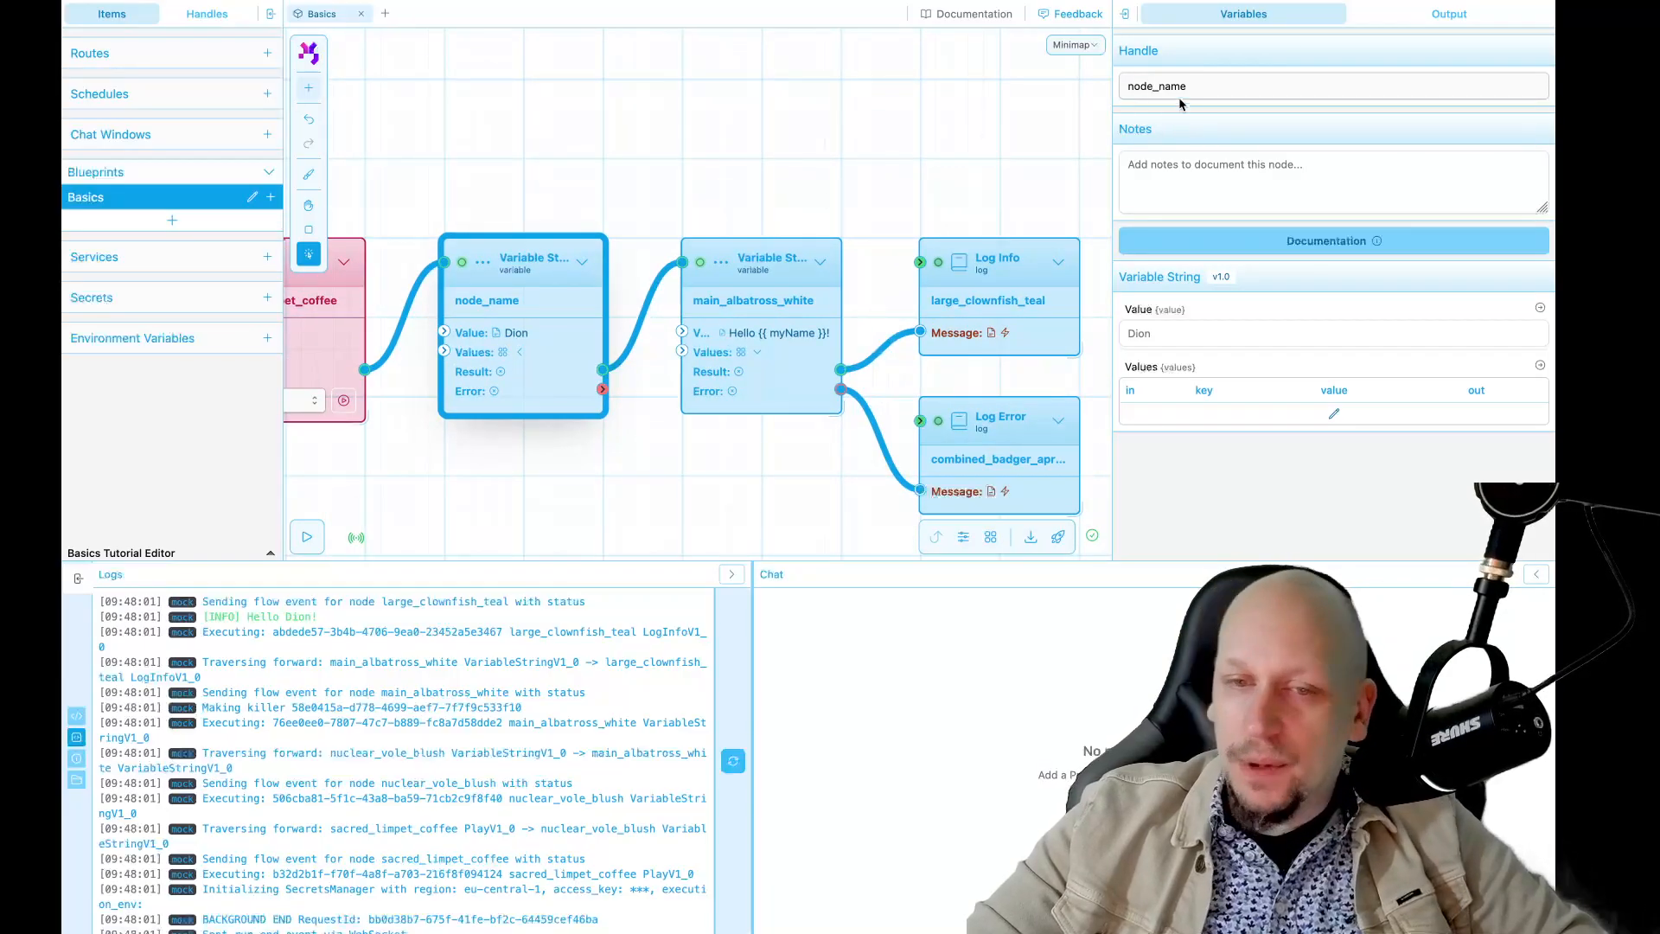
# - Replace the myName placeholder in the main_albatross_white node's value with node_name.true_path, keeping the Hello greeting around it
pyautogui.click(1199, 84)
pyautogui.doubleClick(1199, 85)
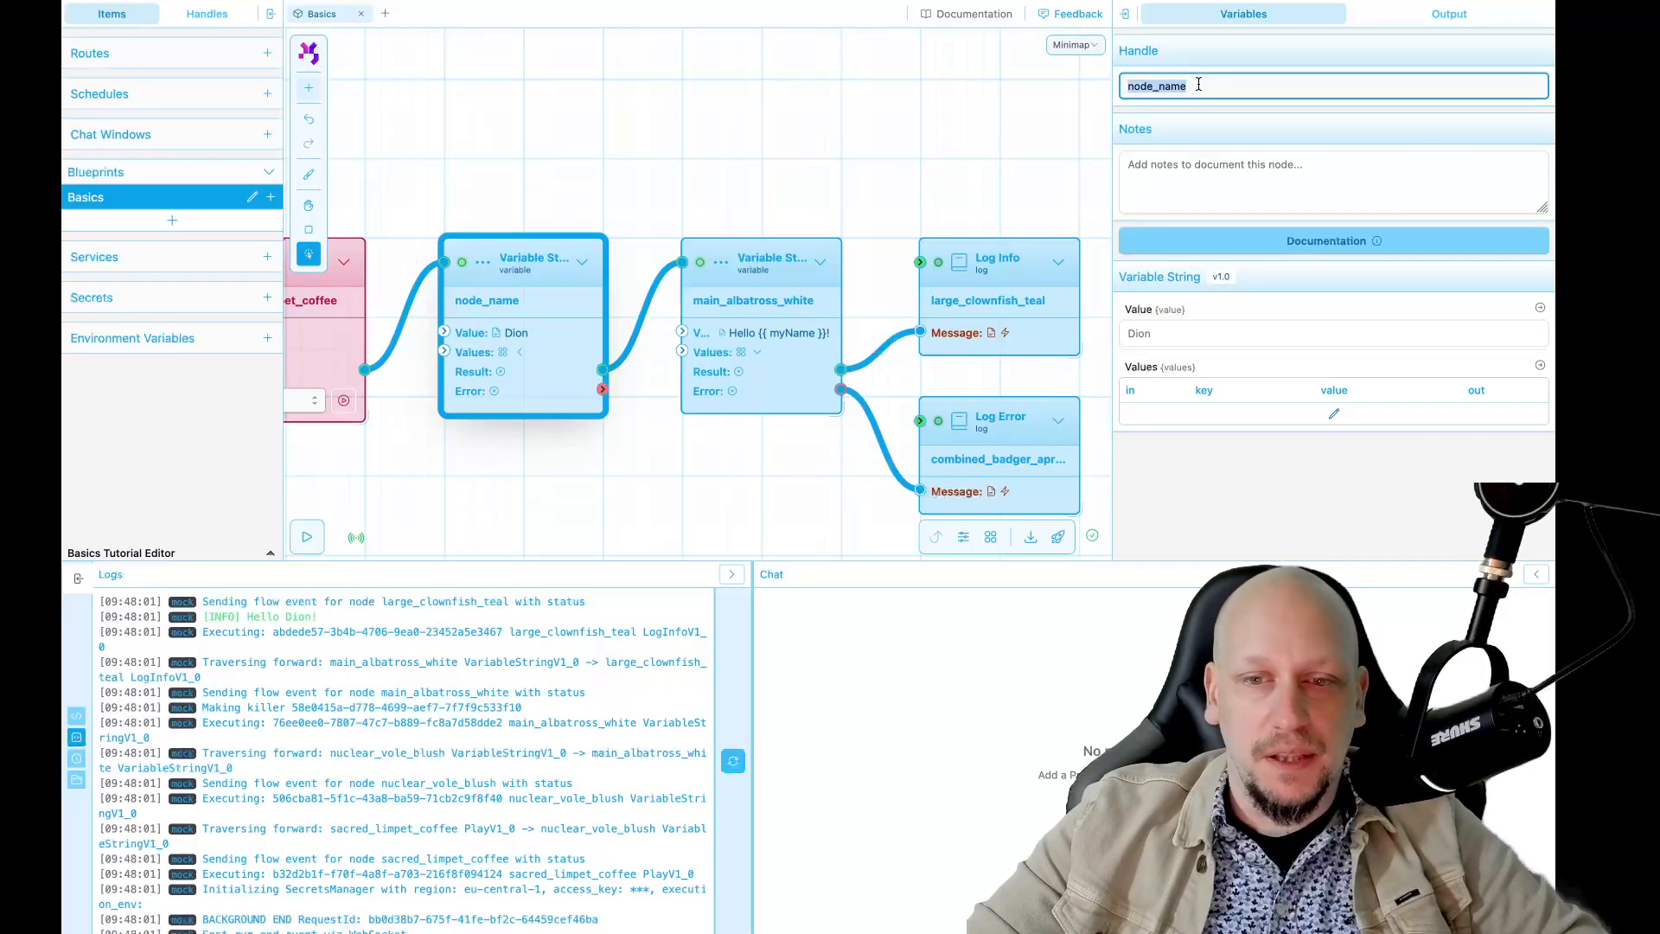
pyautogui.click(868, 159)
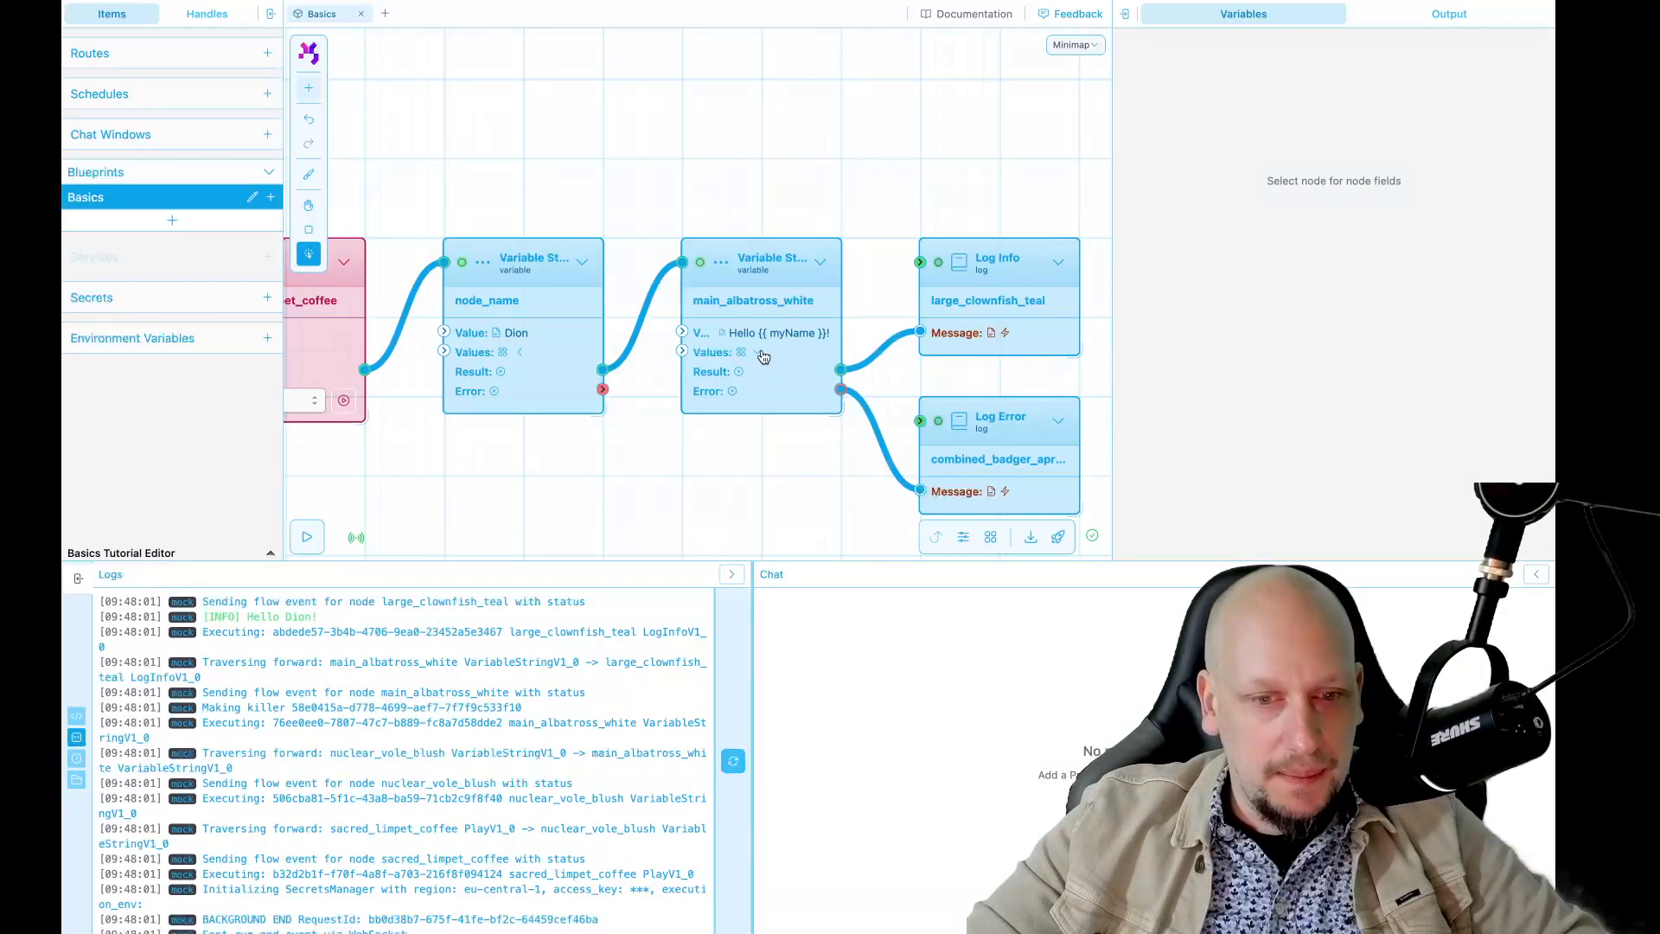
pyautogui.click(763, 357)
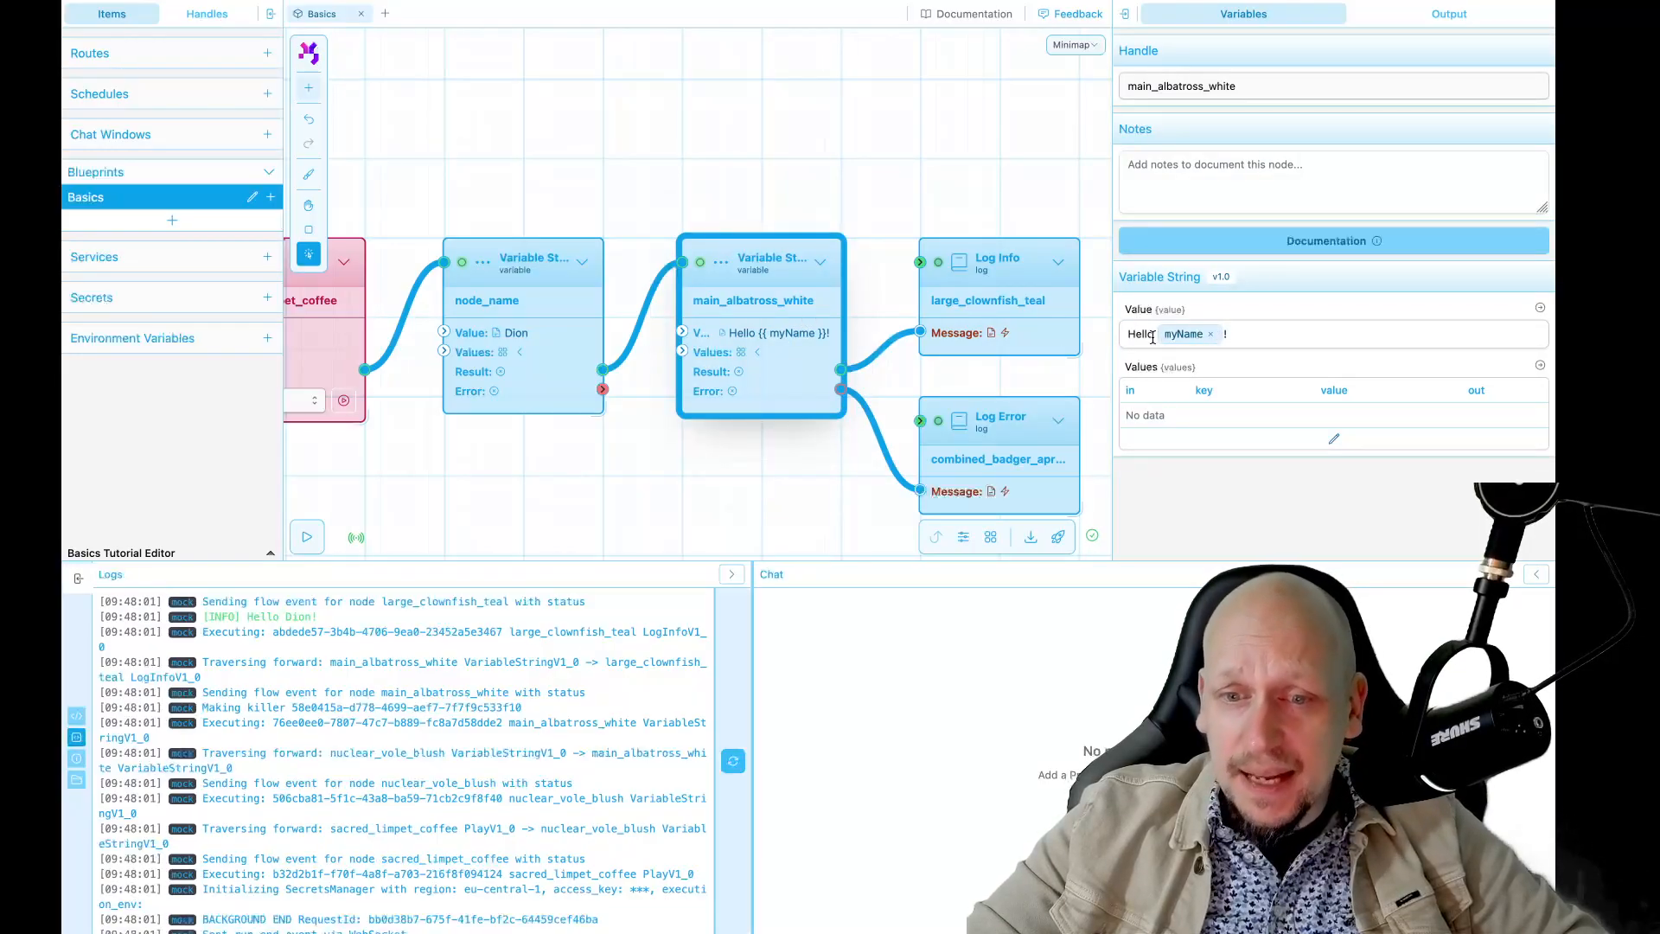
pyautogui.click(1288, 327)
pyautogui.doubleClick(1178, 336)
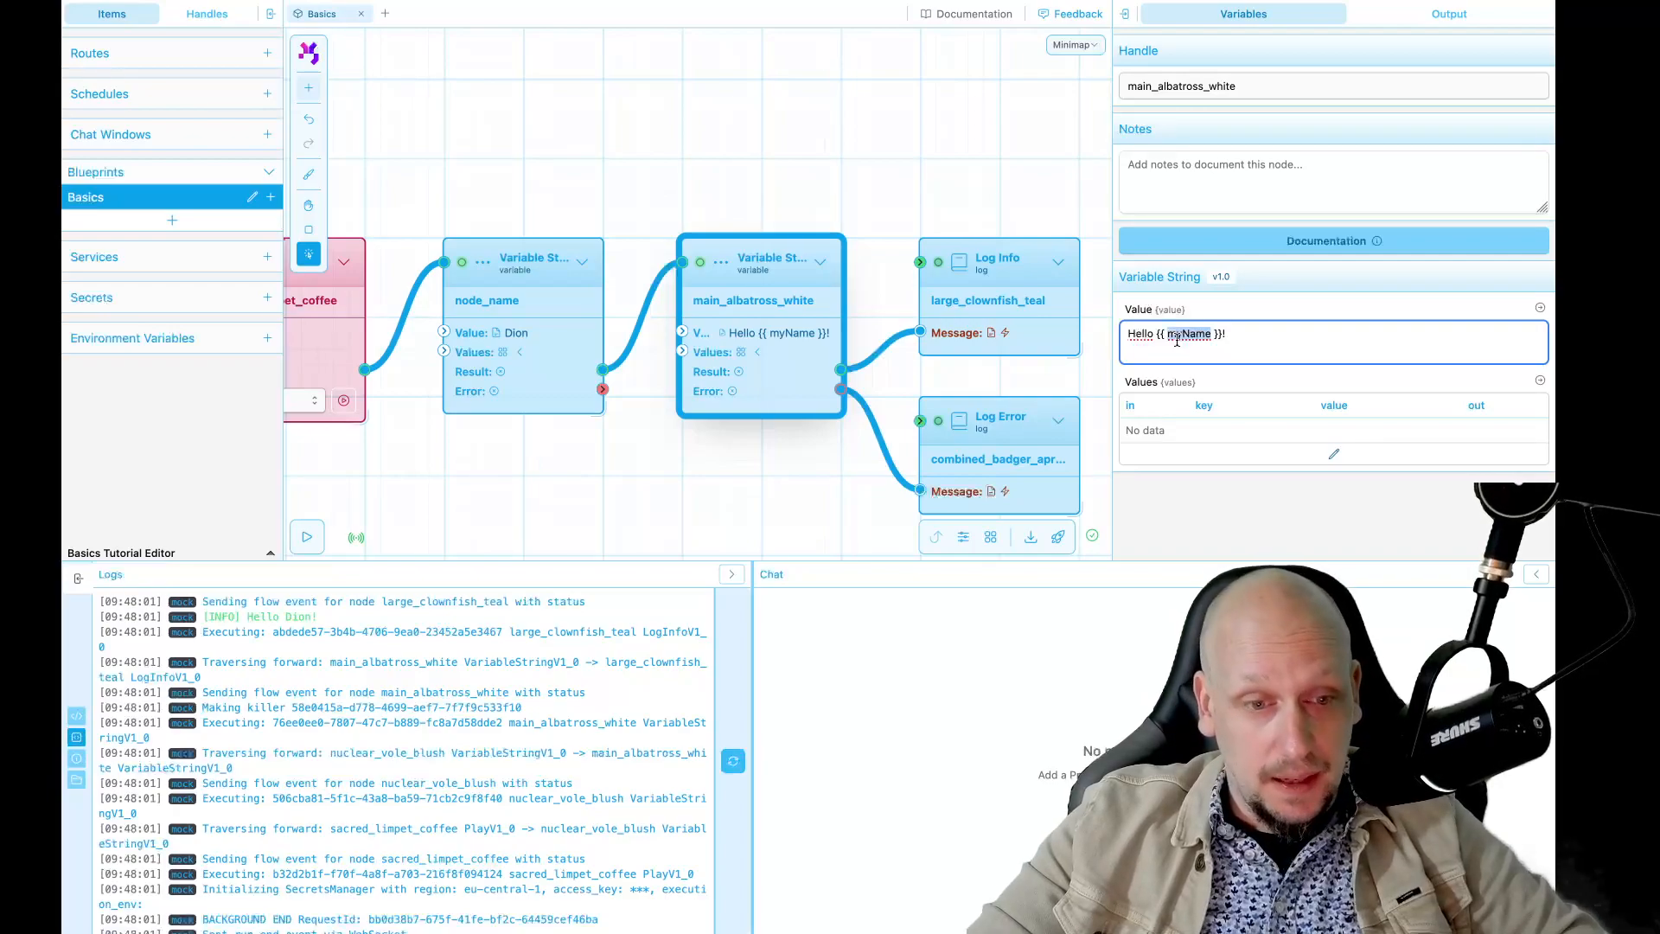
pyautogui.write('node_name.')
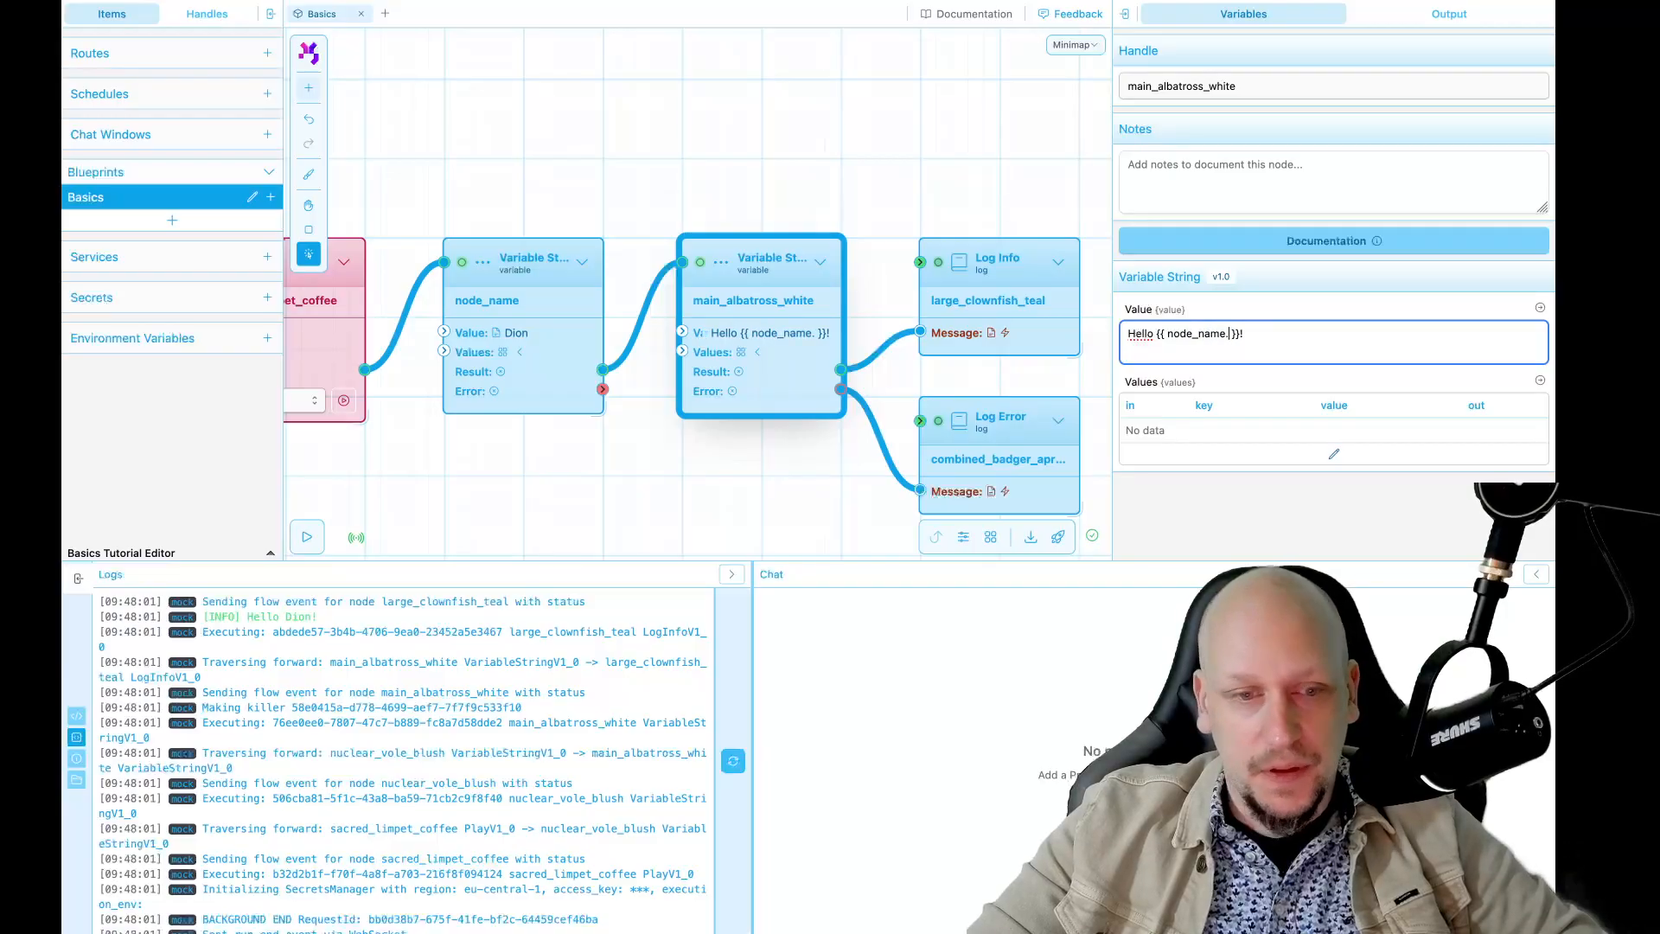
pyautogui.write('value')
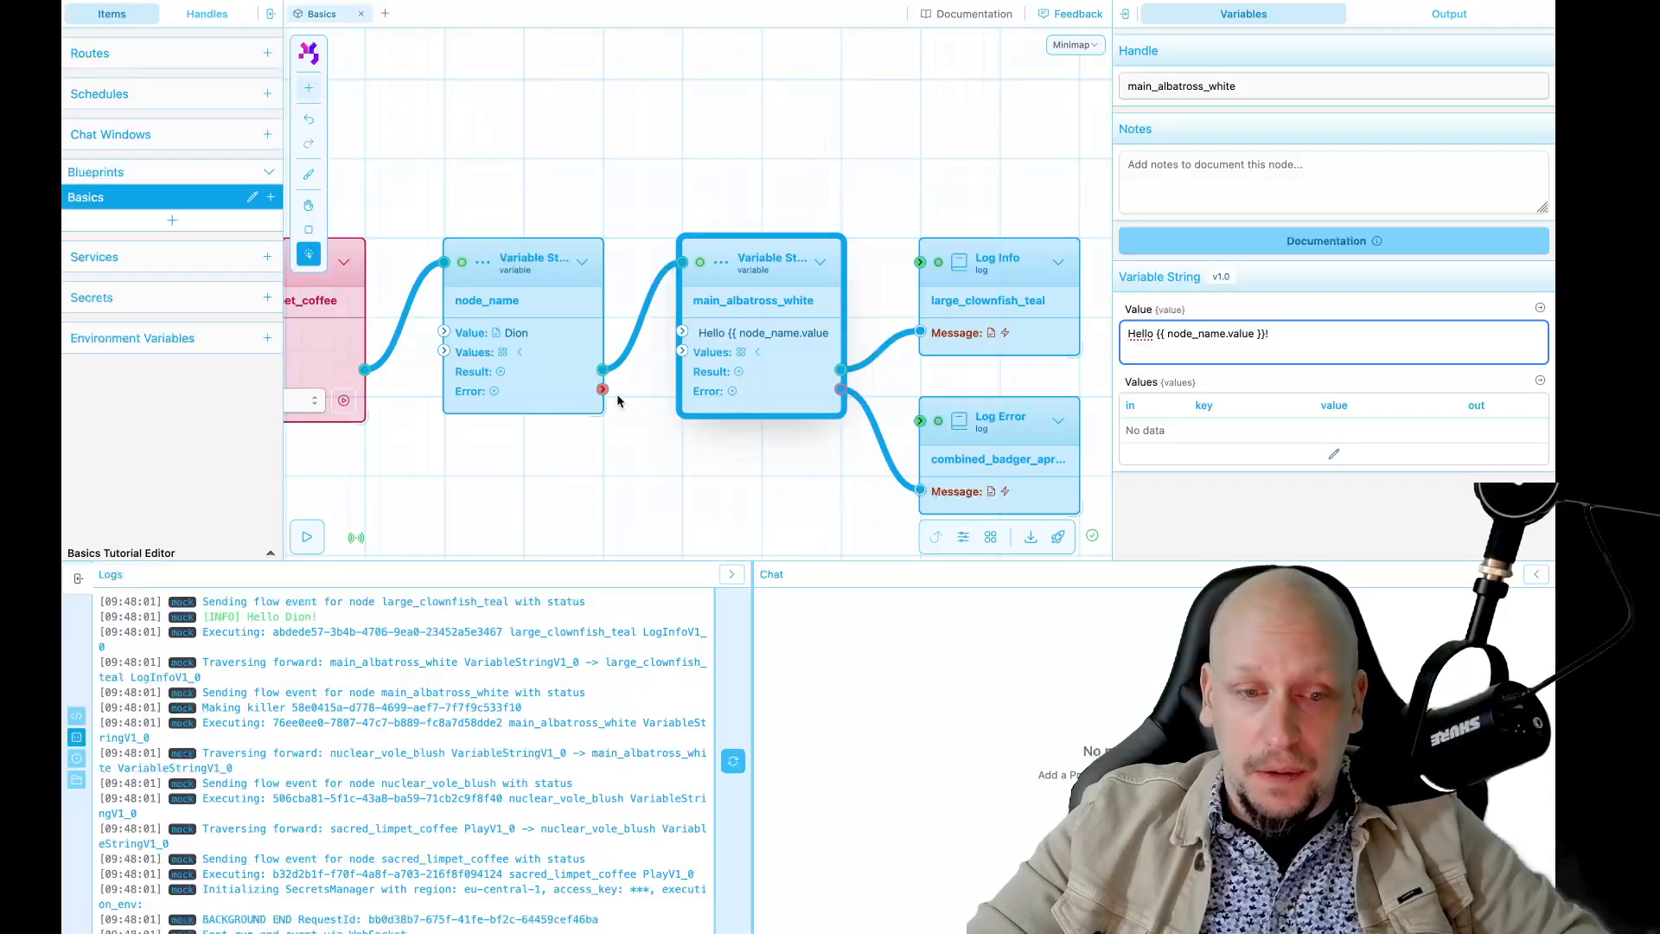
pyautogui.doubleClick(1242, 333)
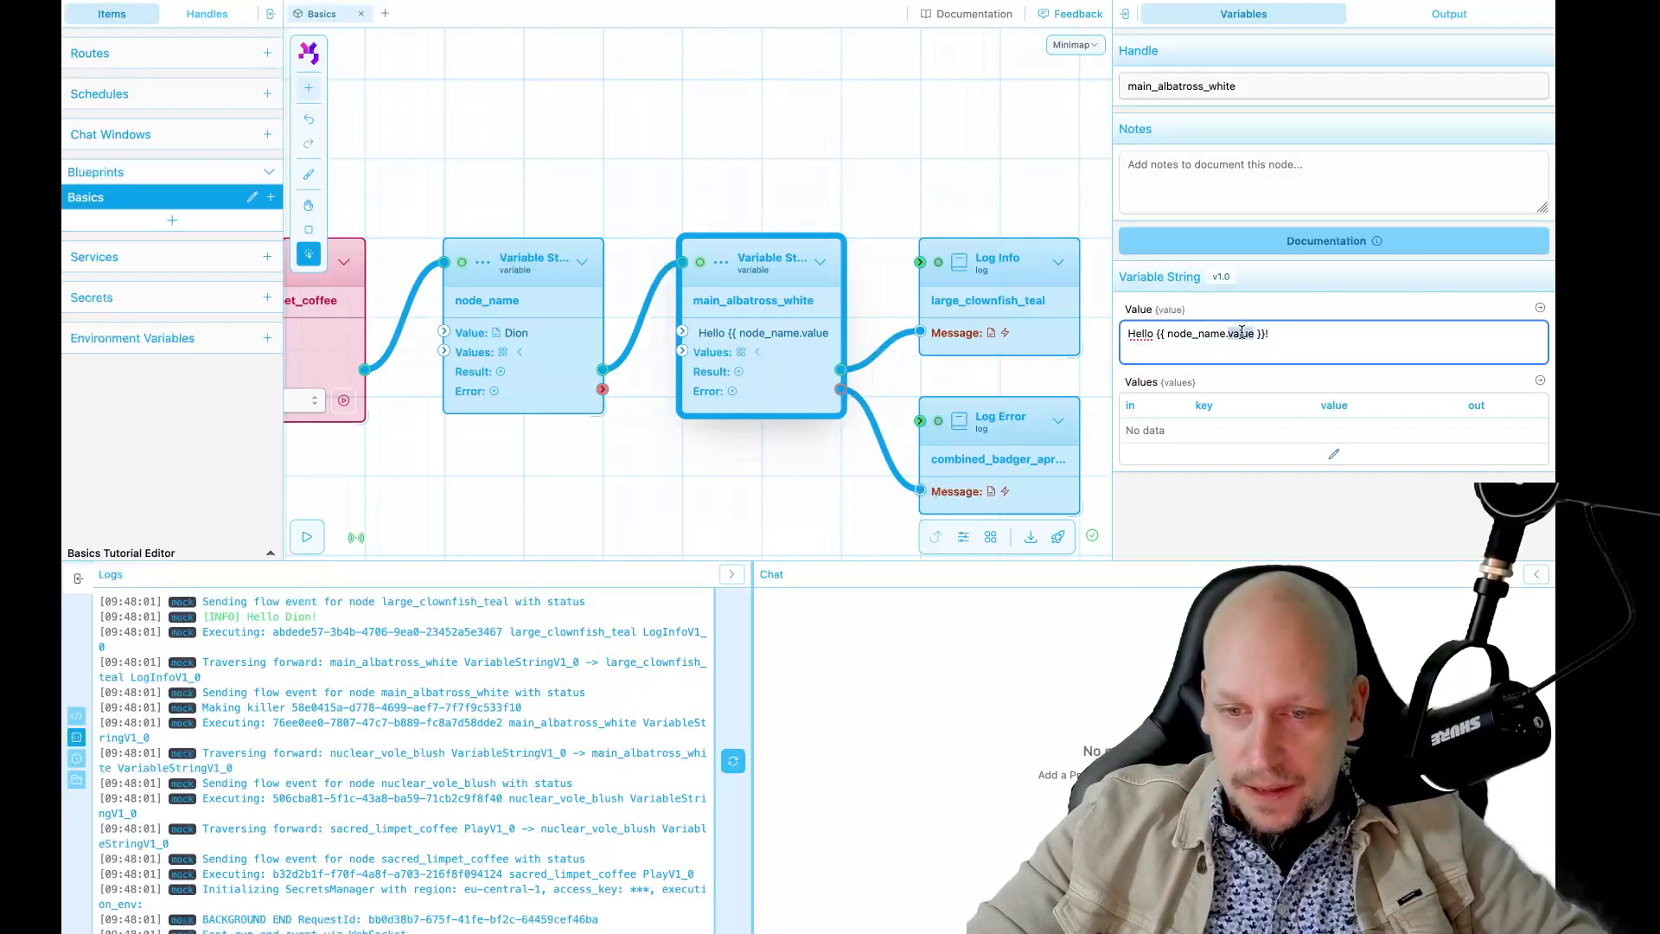
pyautogui.write('tuue_path')
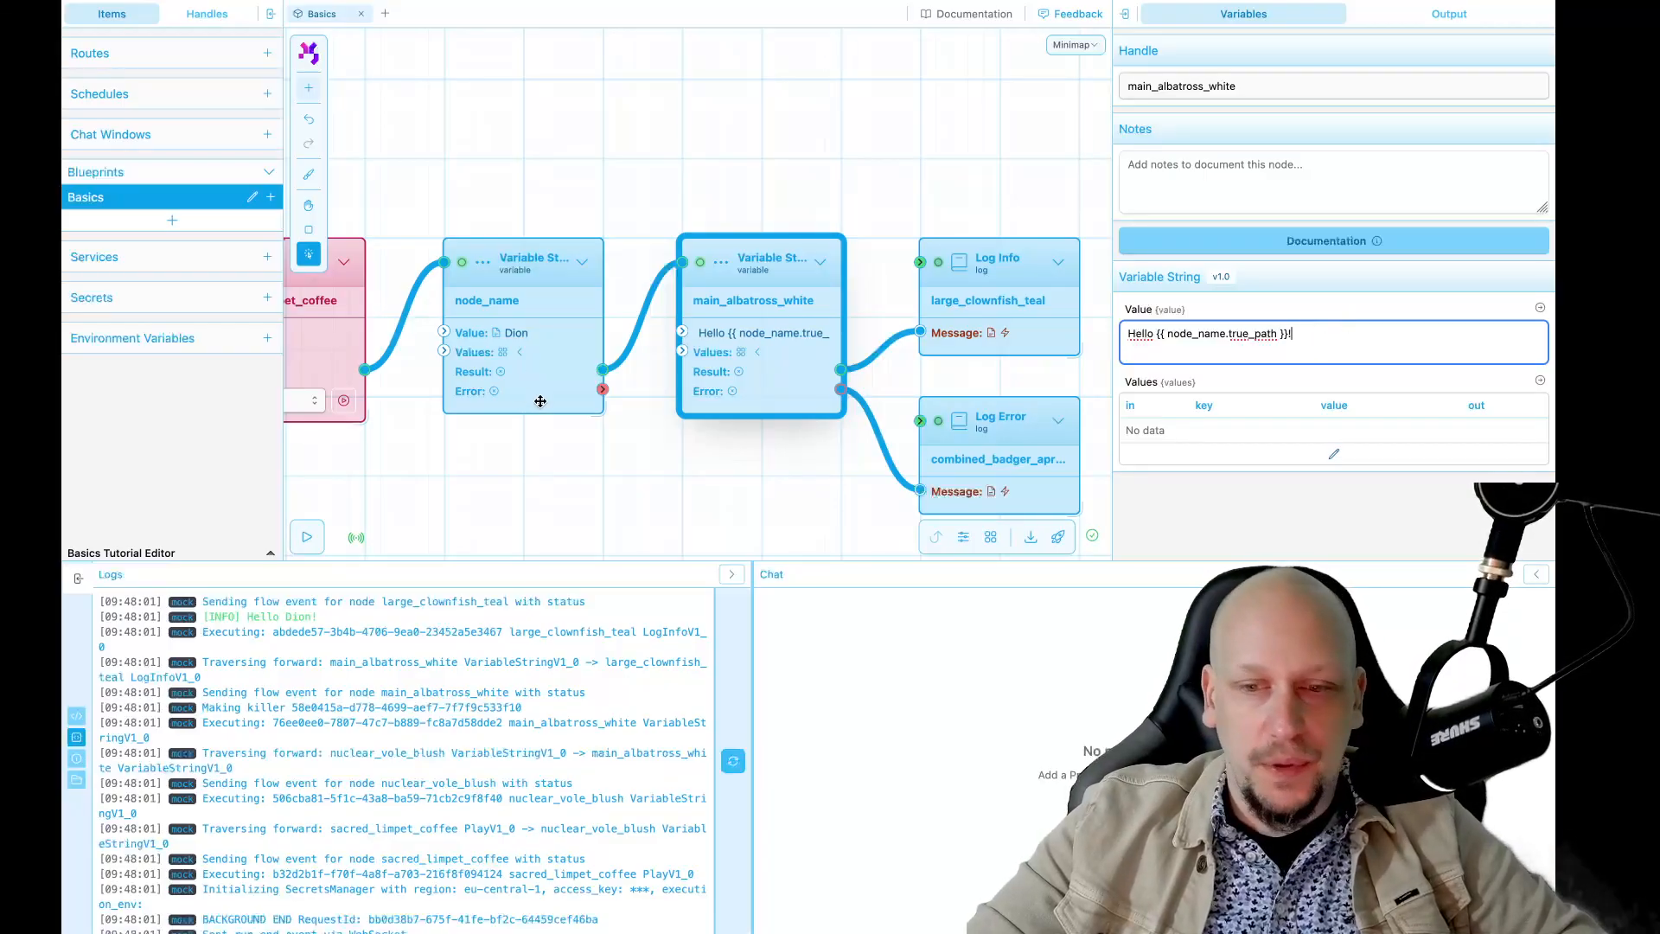
pyautogui.click(1303, 310)
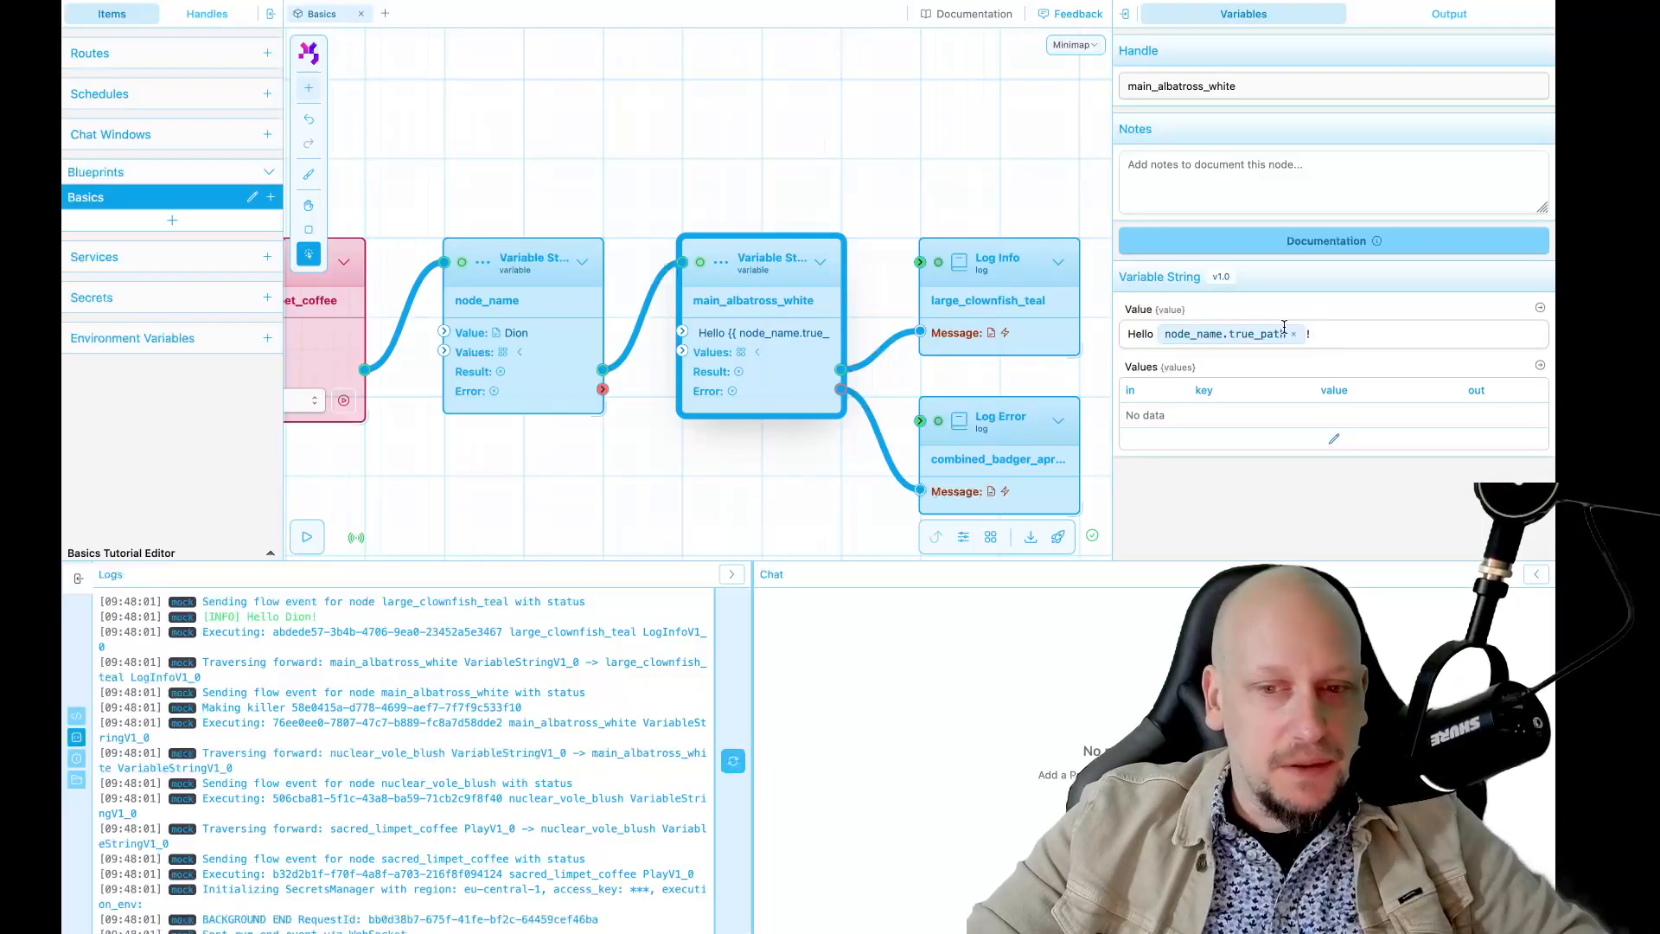
# - Run the blueprint from the Play node with the handle-based template and check the Log Info message in the new run
pyautogui.scroll(-2, 797, 473)
pyautogui.moveTo(781, 500); pyautogui.dragTo(723, 438)
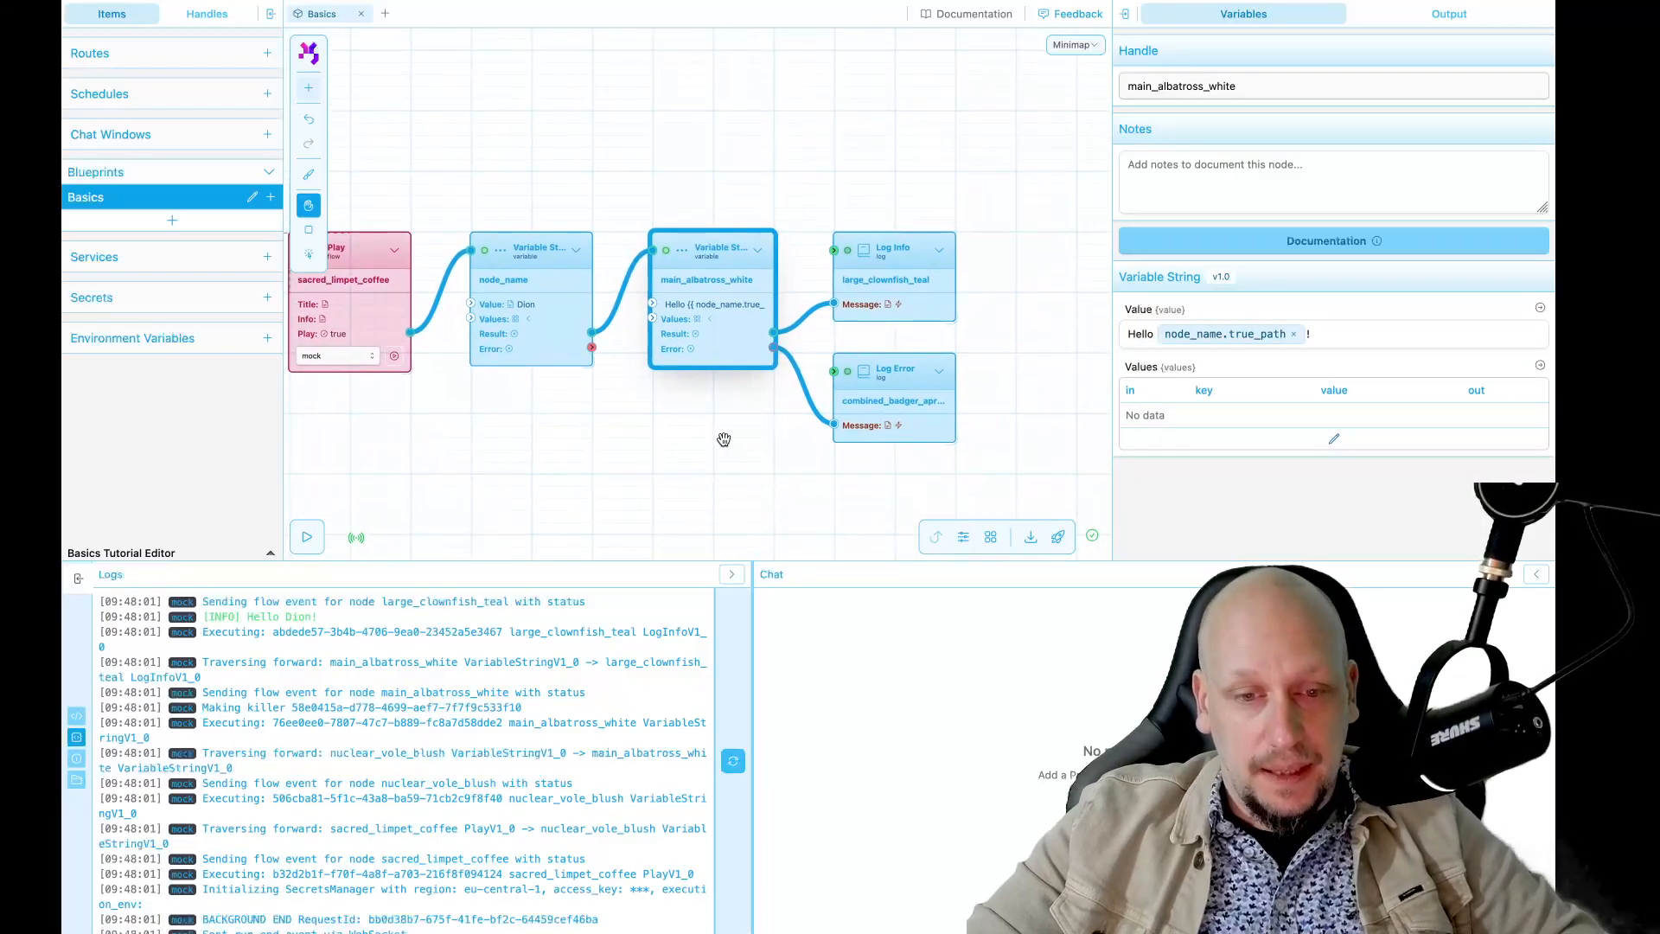
pyautogui.click(395, 361)
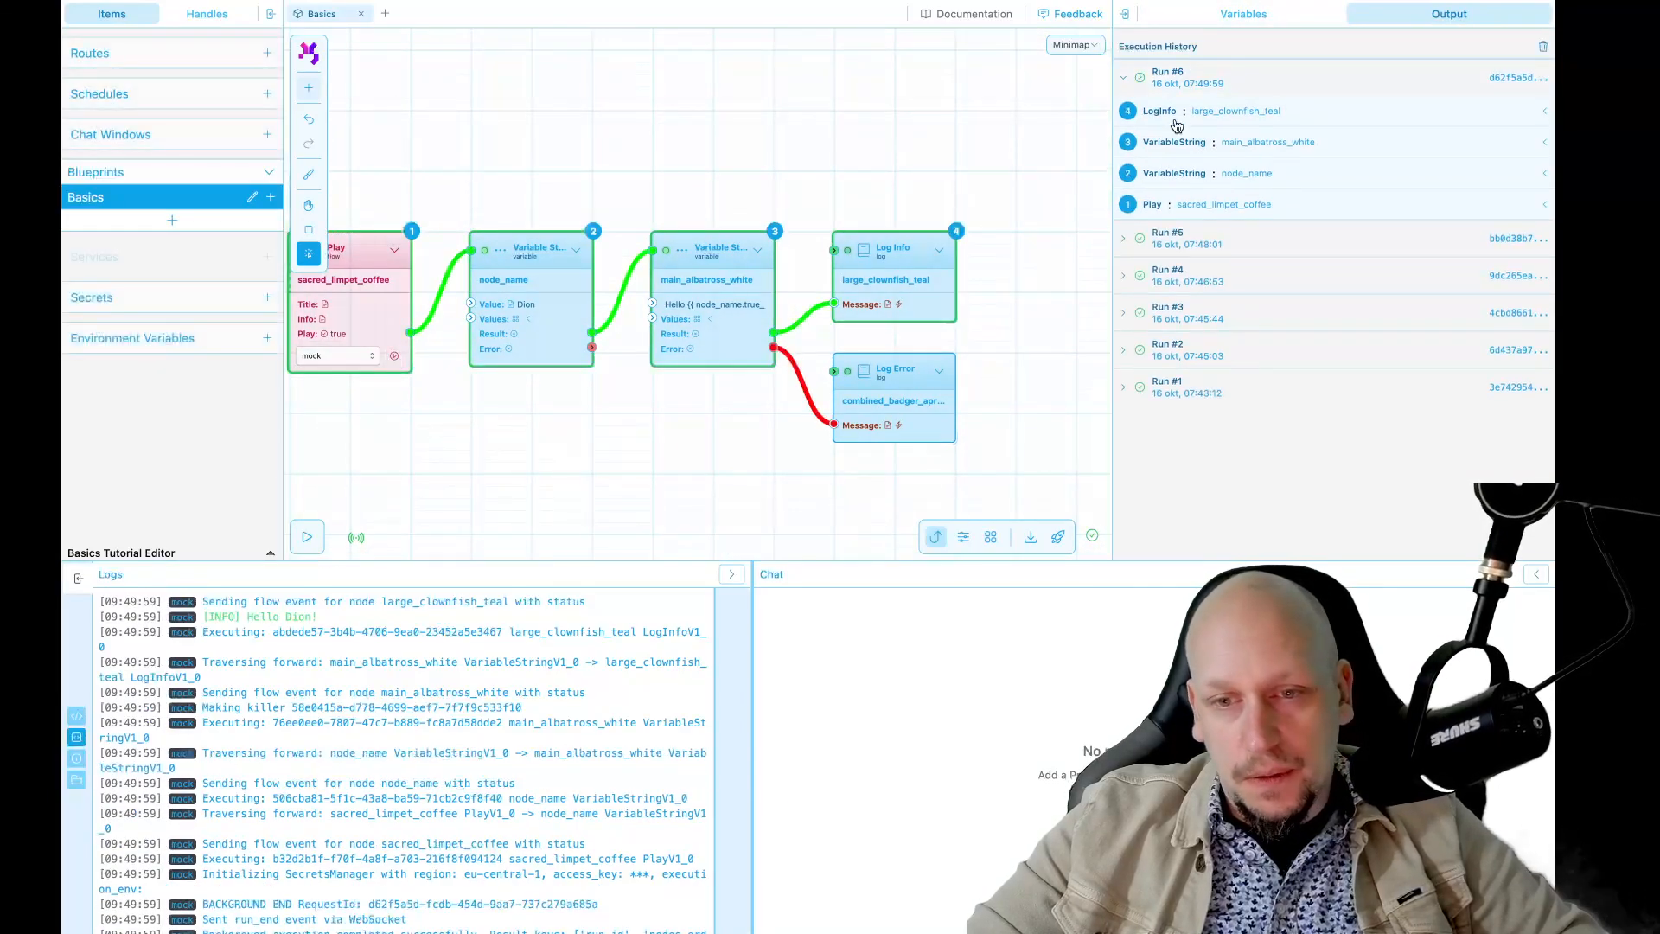
pyautogui.click(1166, 112)
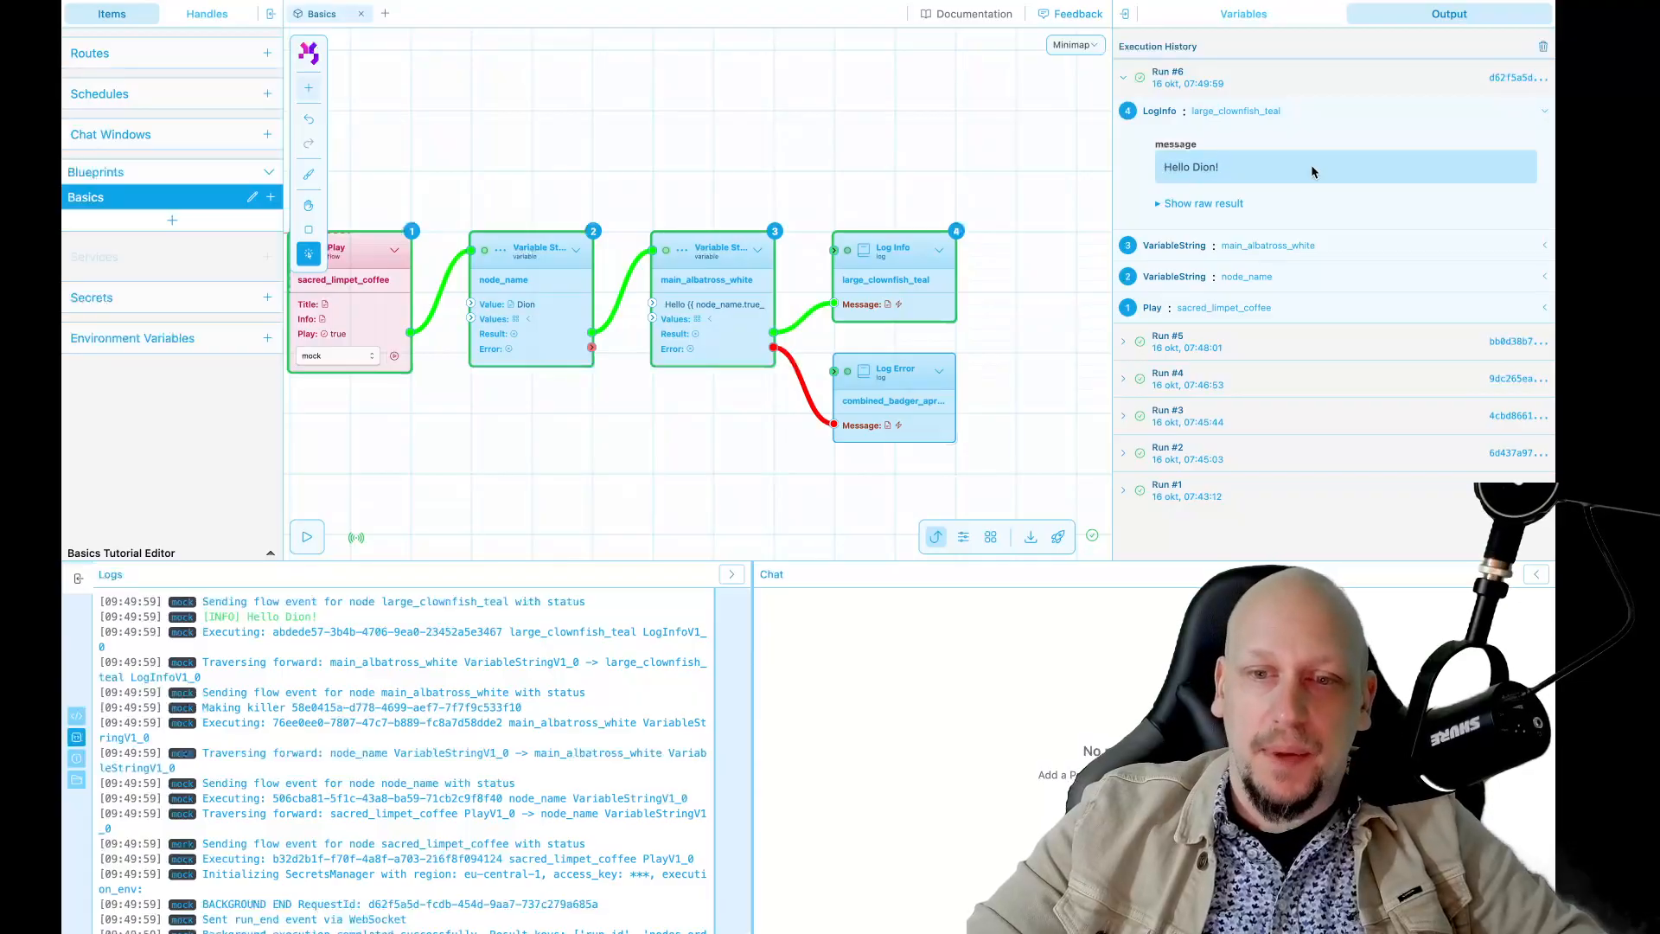
pyautogui.moveTo(846, 170); pyautogui.dragTo(652, 191, button='middle')
pyautogui.scroll(-3, 652, 191)
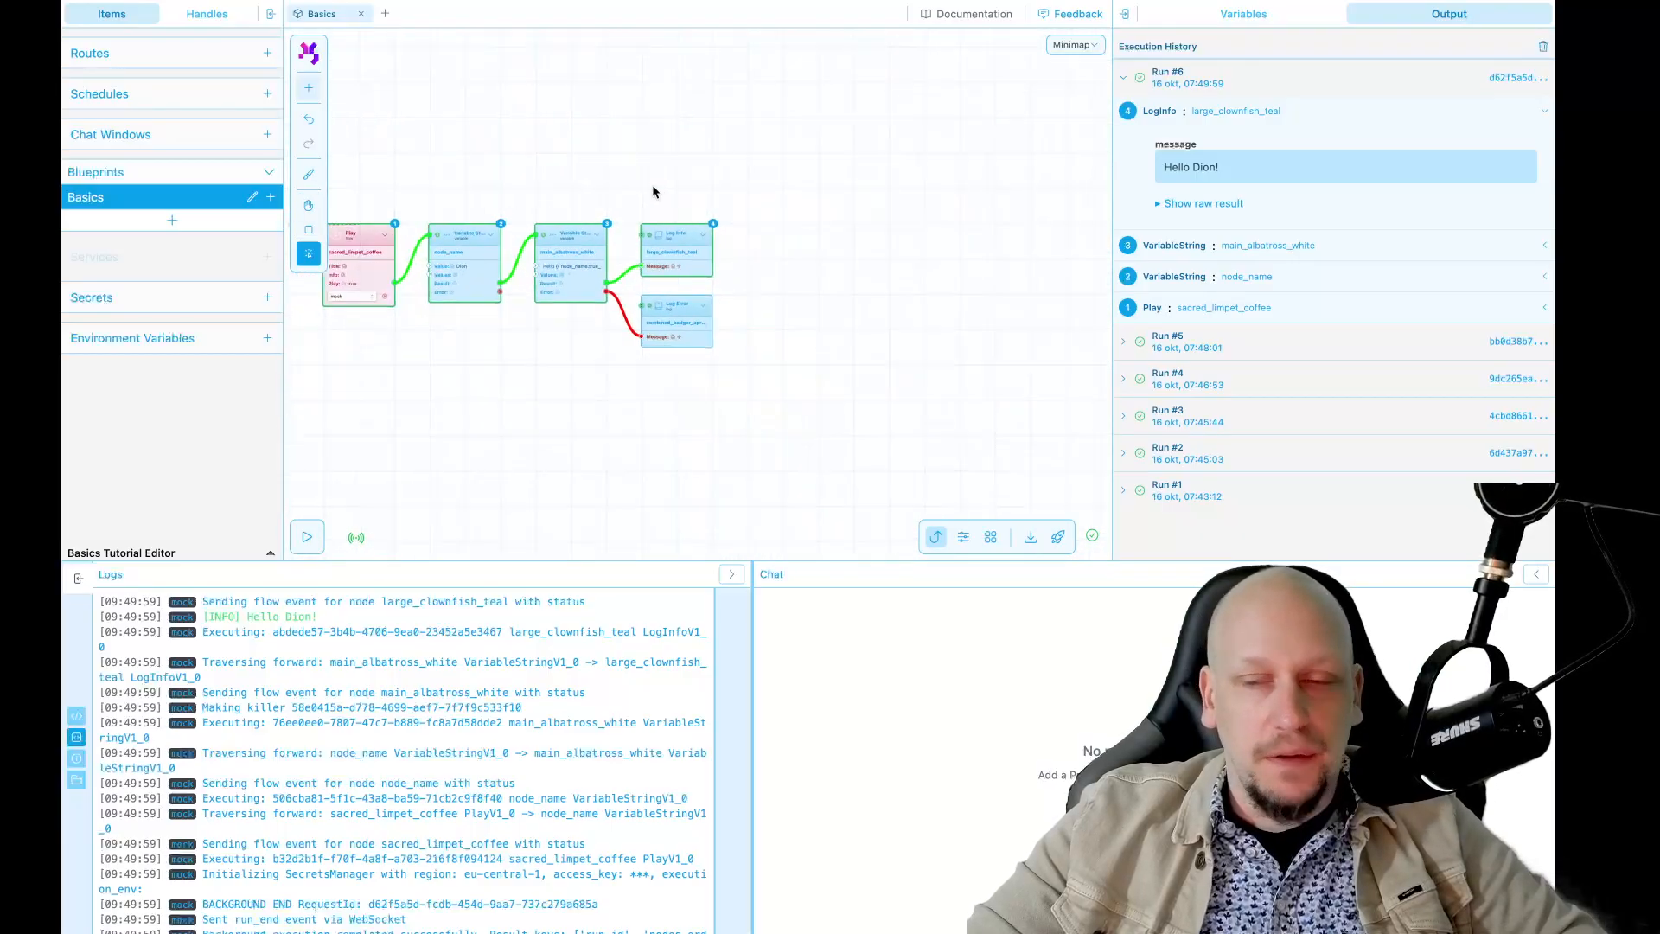
pyautogui.scroll(1, 653, 191)
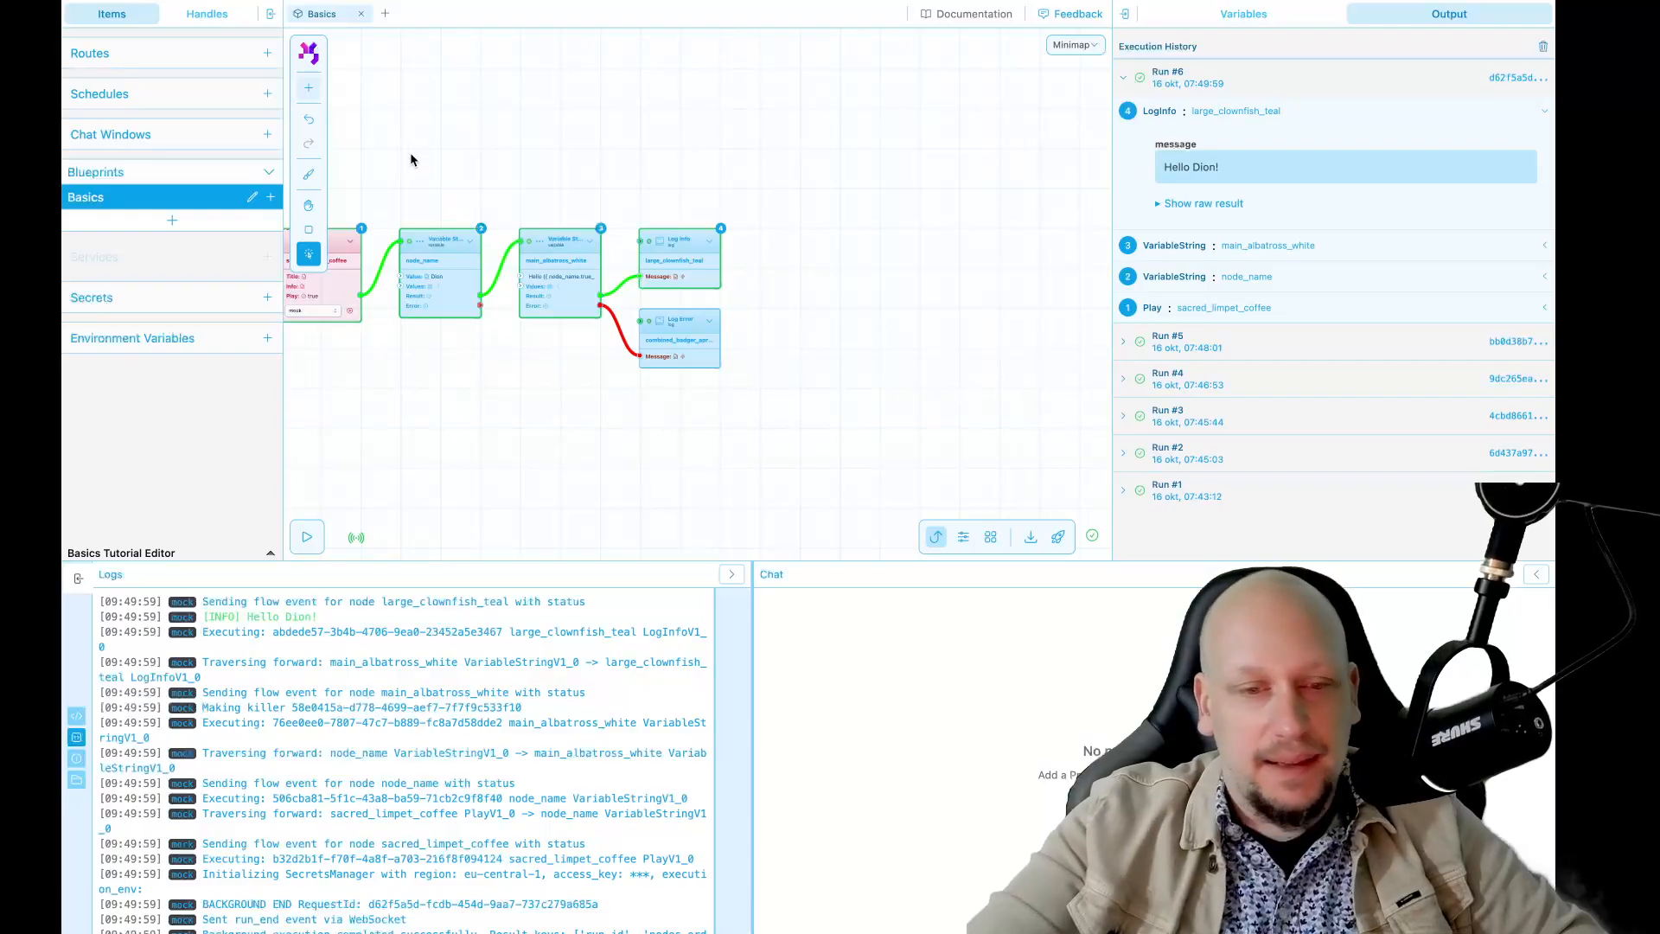
pyautogui.moveTo(478, 295); pyautogui.dragTo(993, 205)
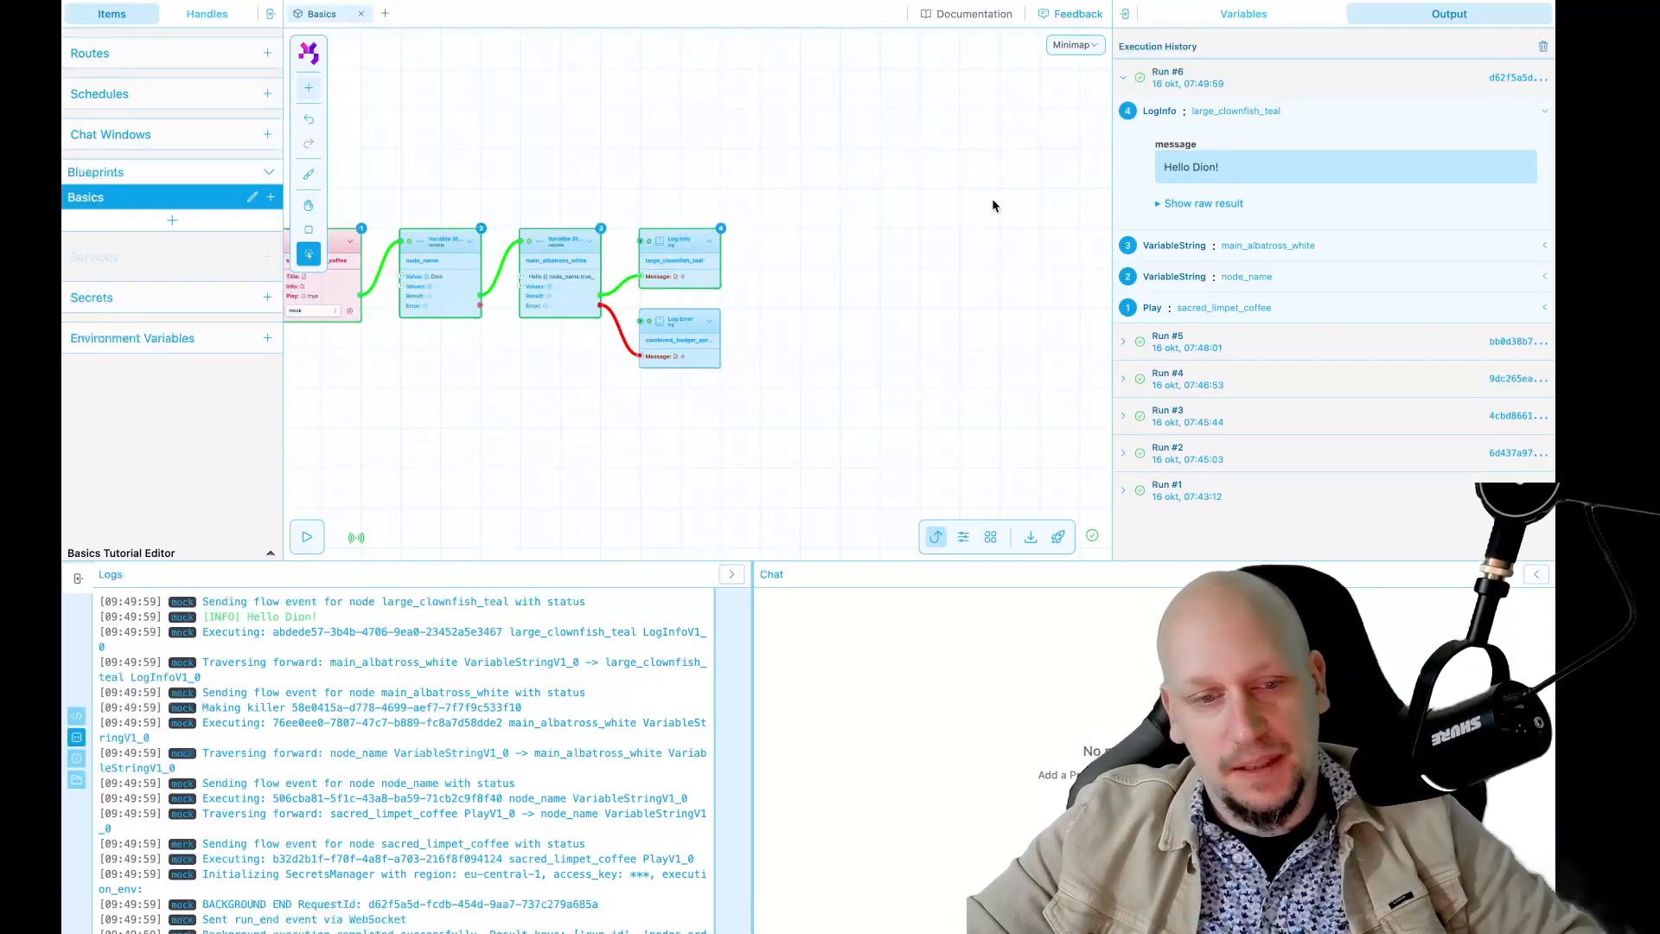
pyautogui.moveTo(696, 155); pyautogui.dragTo(916, 158, button='middle')
pyautogui.scroll(3, 692, 311)
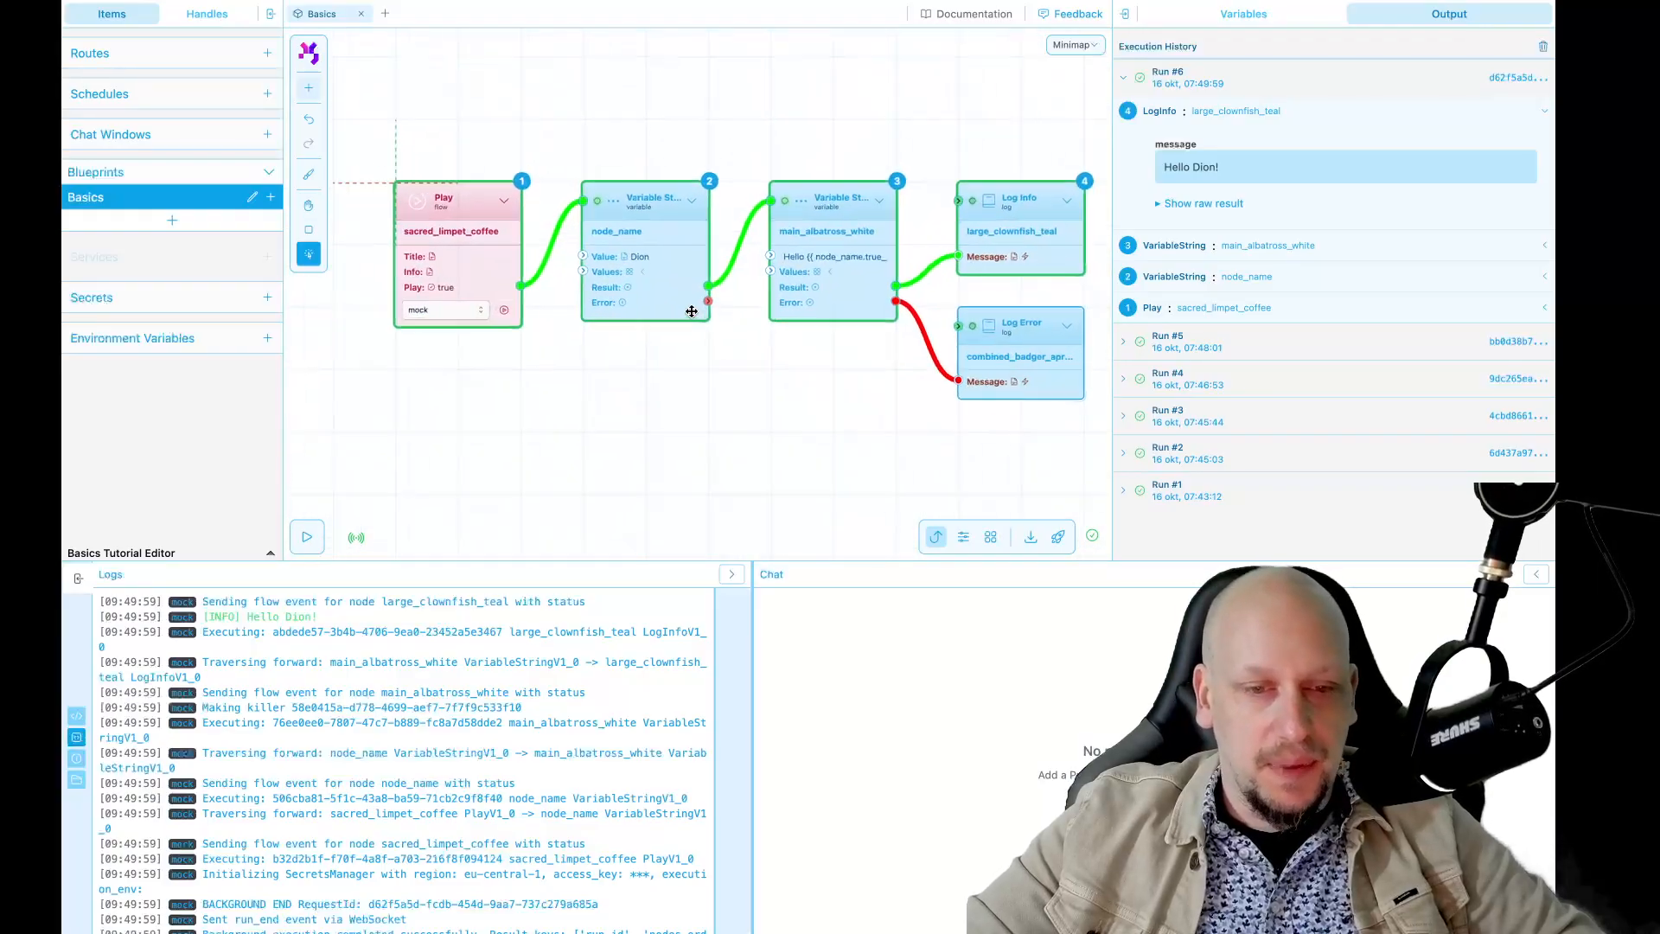
pyautogui.click(668, 280)
pyautogui.click(835, 243)
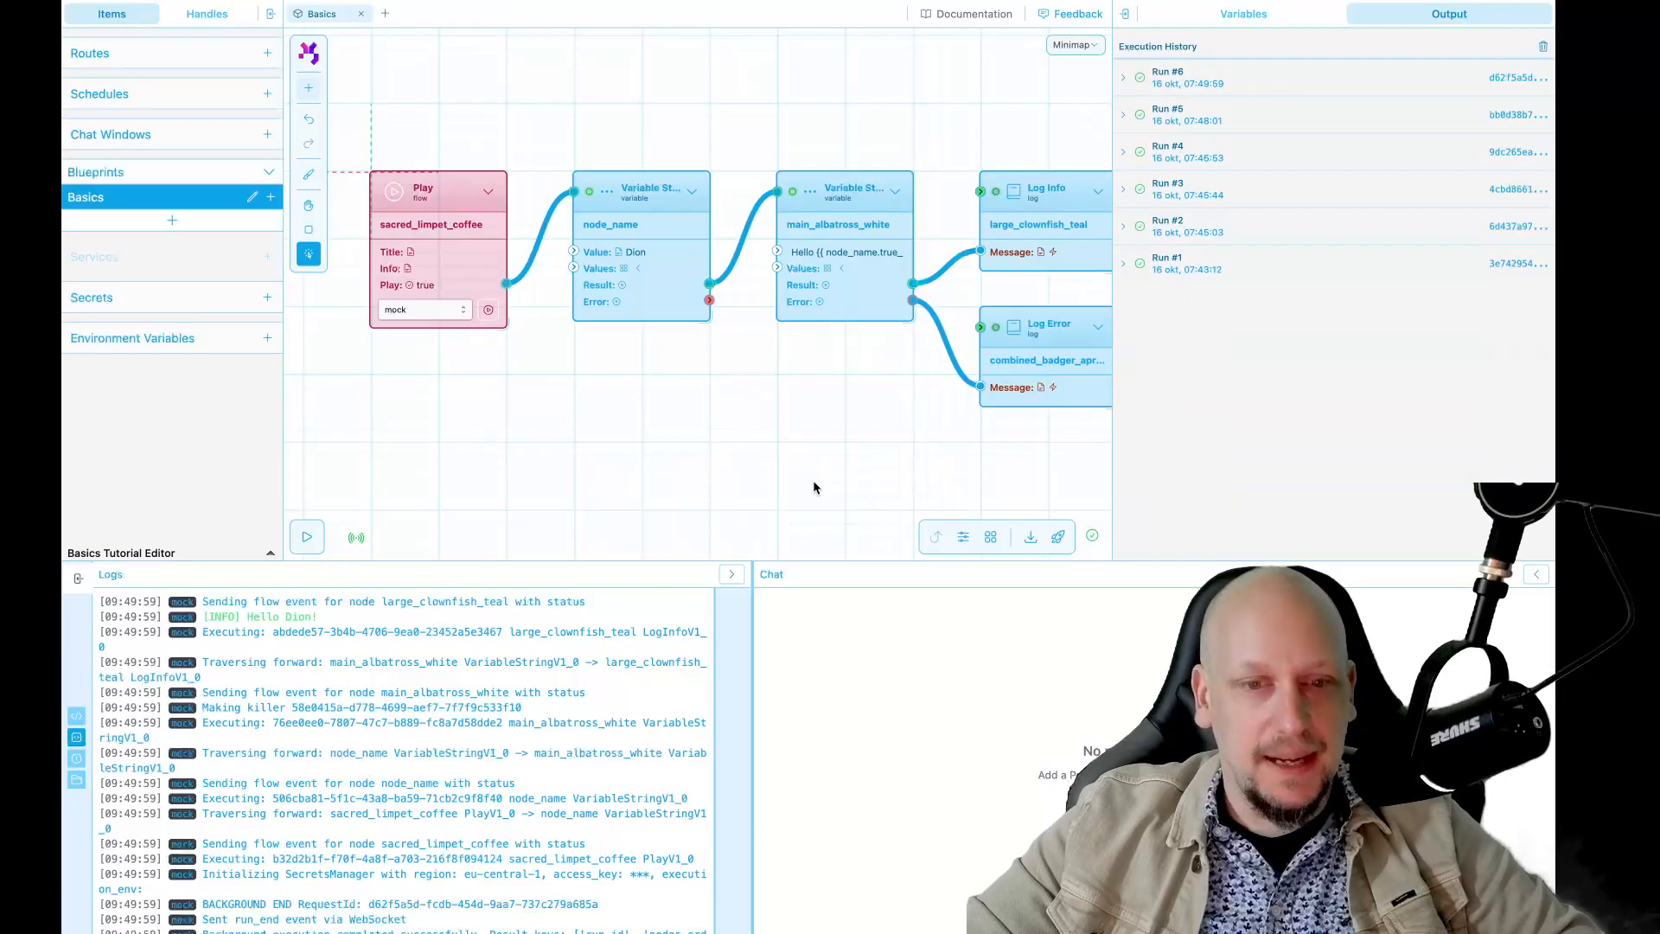
pyautogui.scroll(-2, 817, 474)
pyautogui.moveTo(817, 474); pyautogui.dragTo(788, 474, button='middle')
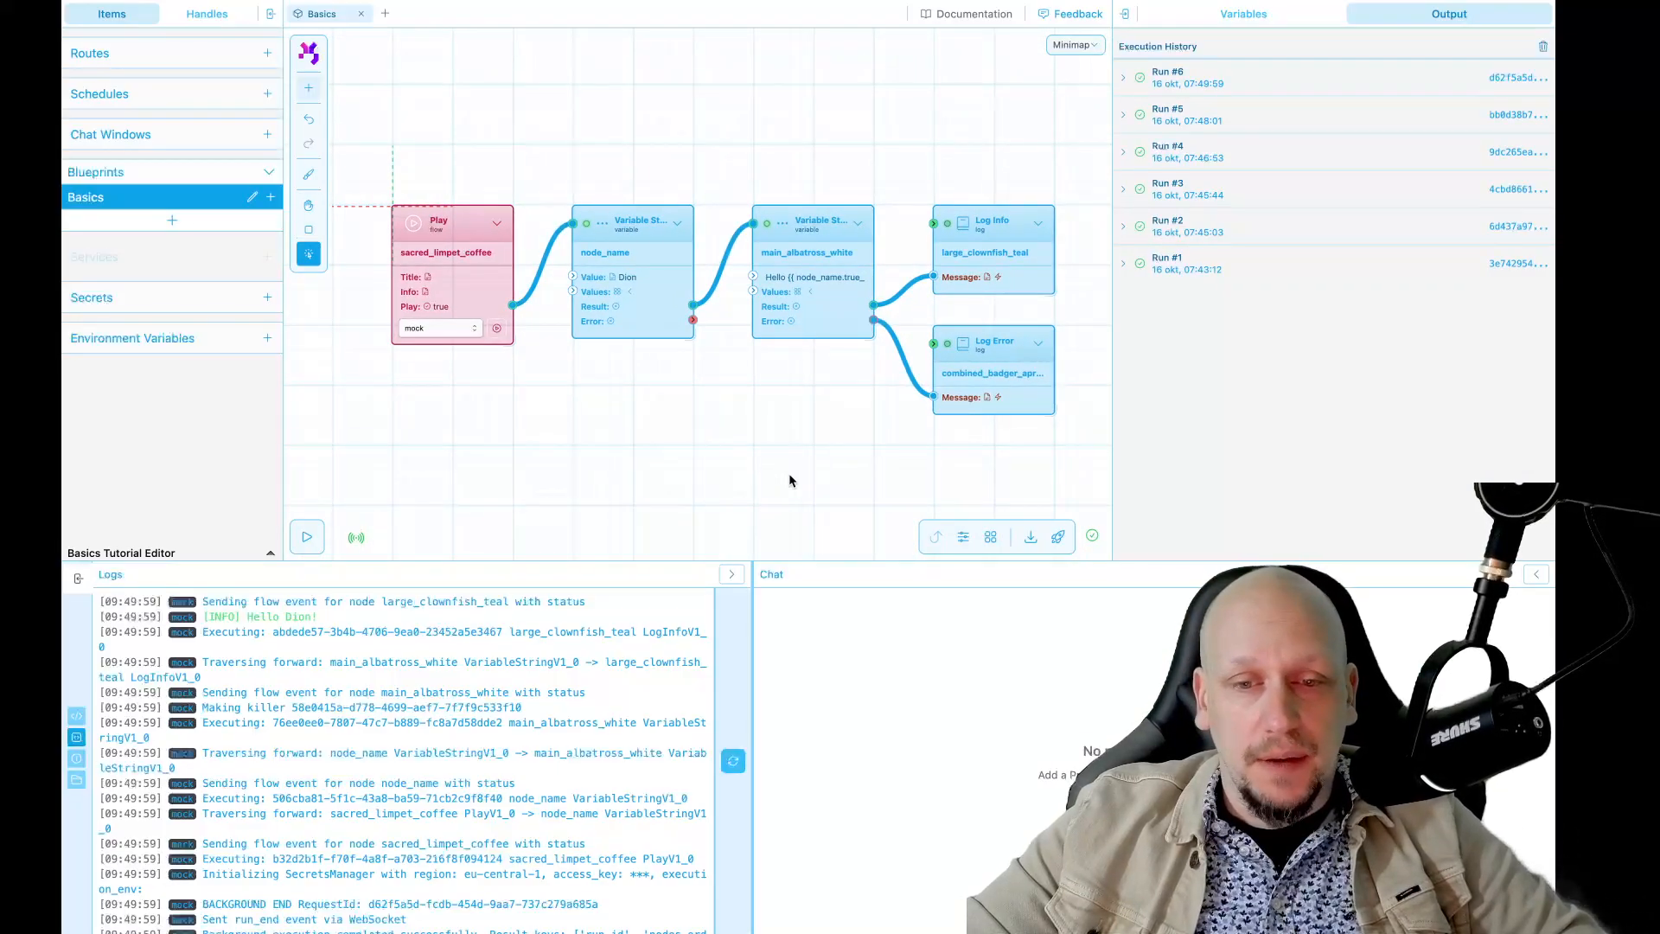
# - Examine the available and predecessor handles of the Log Info node and the node_name Variable String node, then return to the project items
pyautogui.click(183, 19)
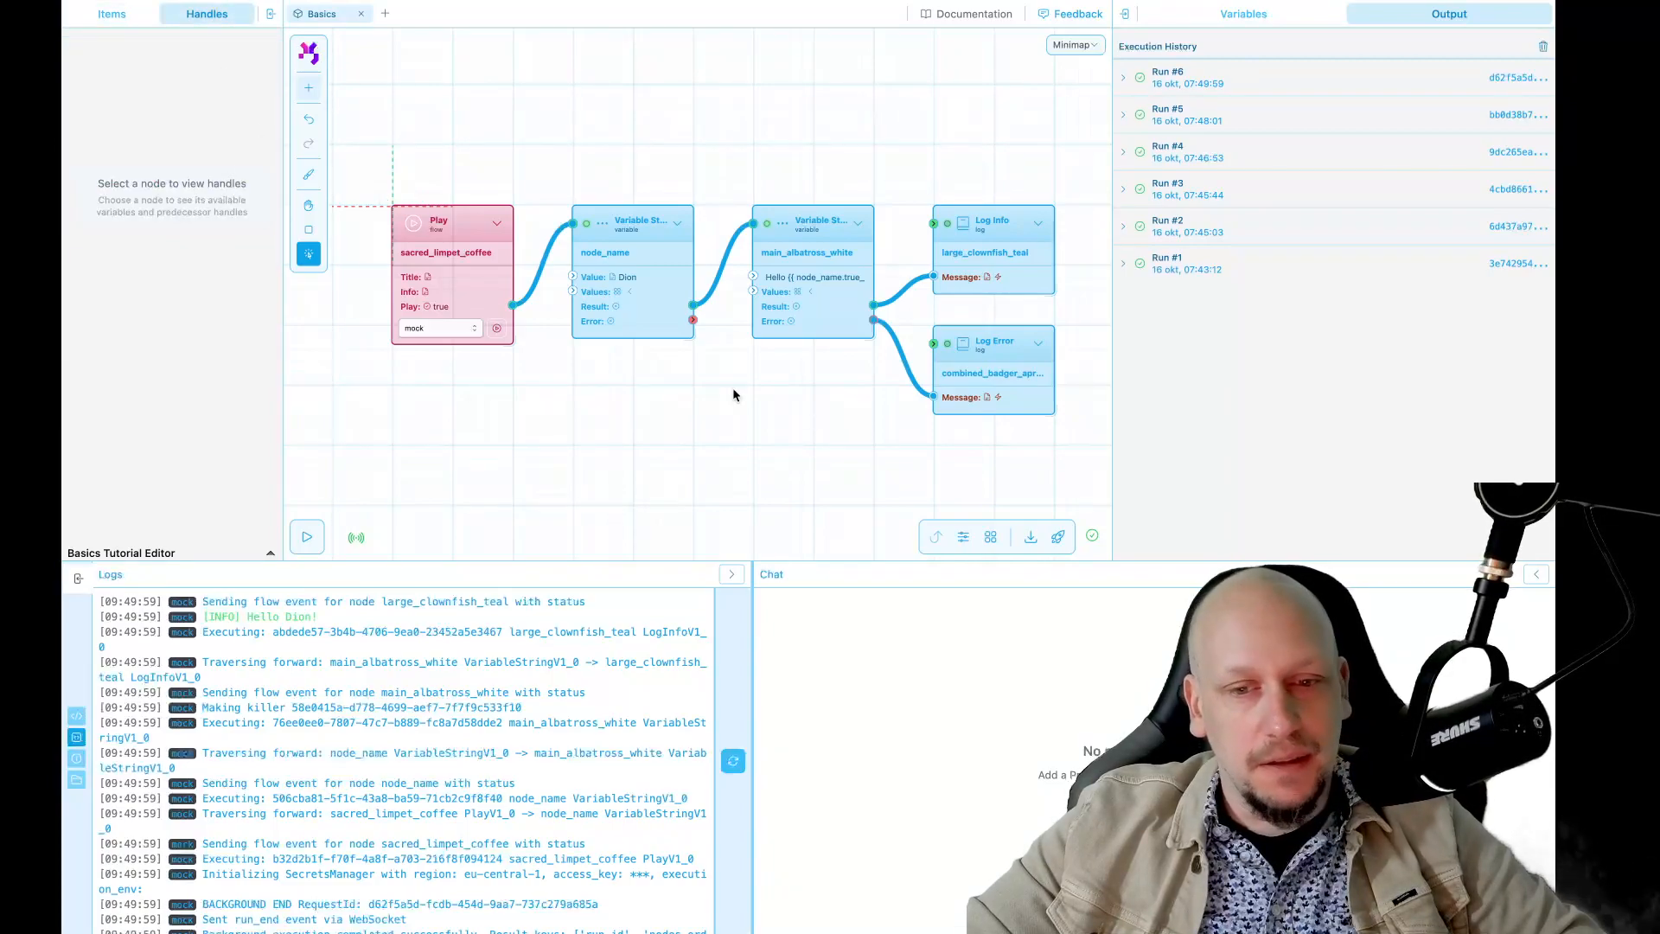
pyautogui.click(1000, 250)
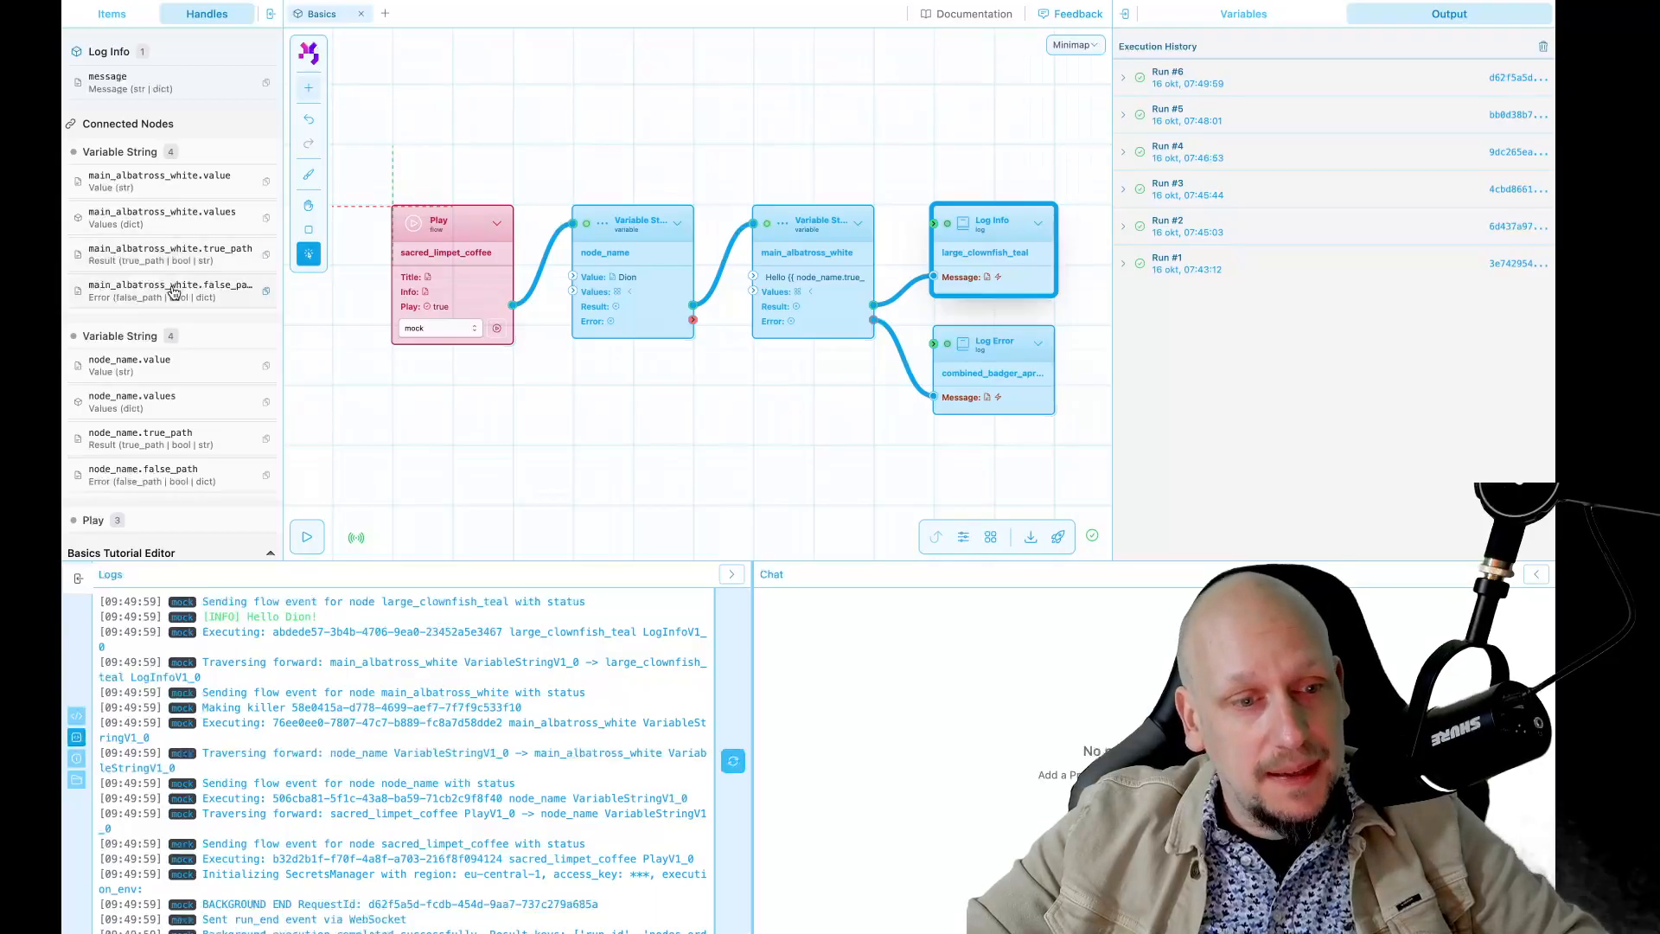
pyautogui.click(648, 269)
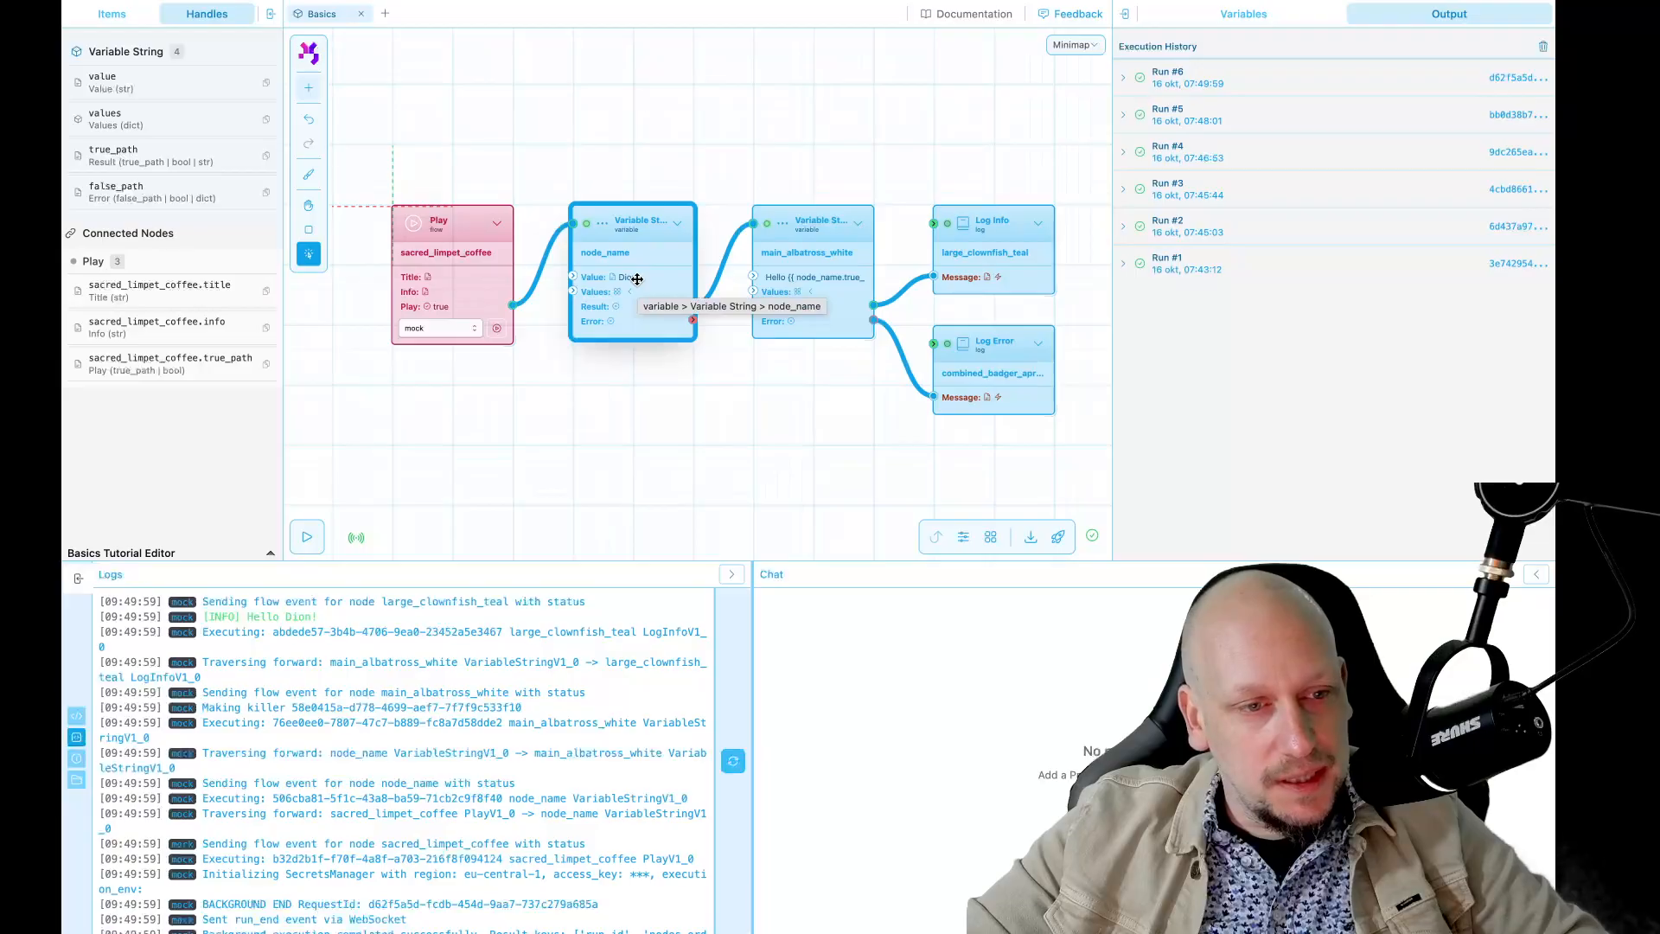
pyautogui.click(979, 254)
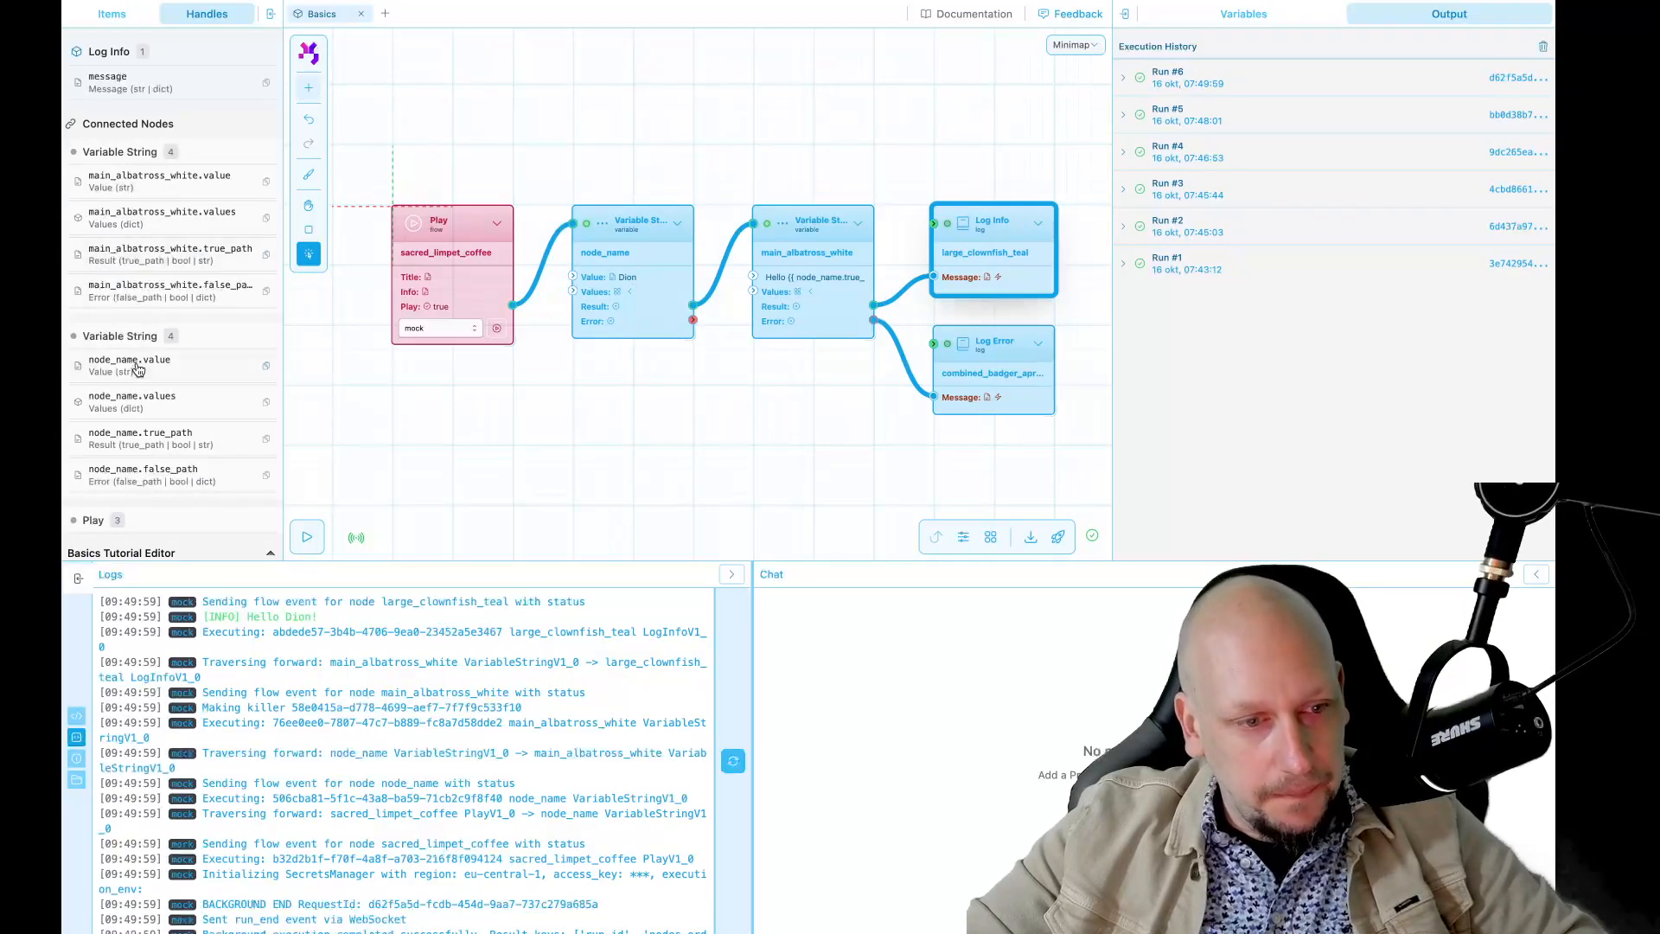
pyautogui.scroll(-3, 138, 369)
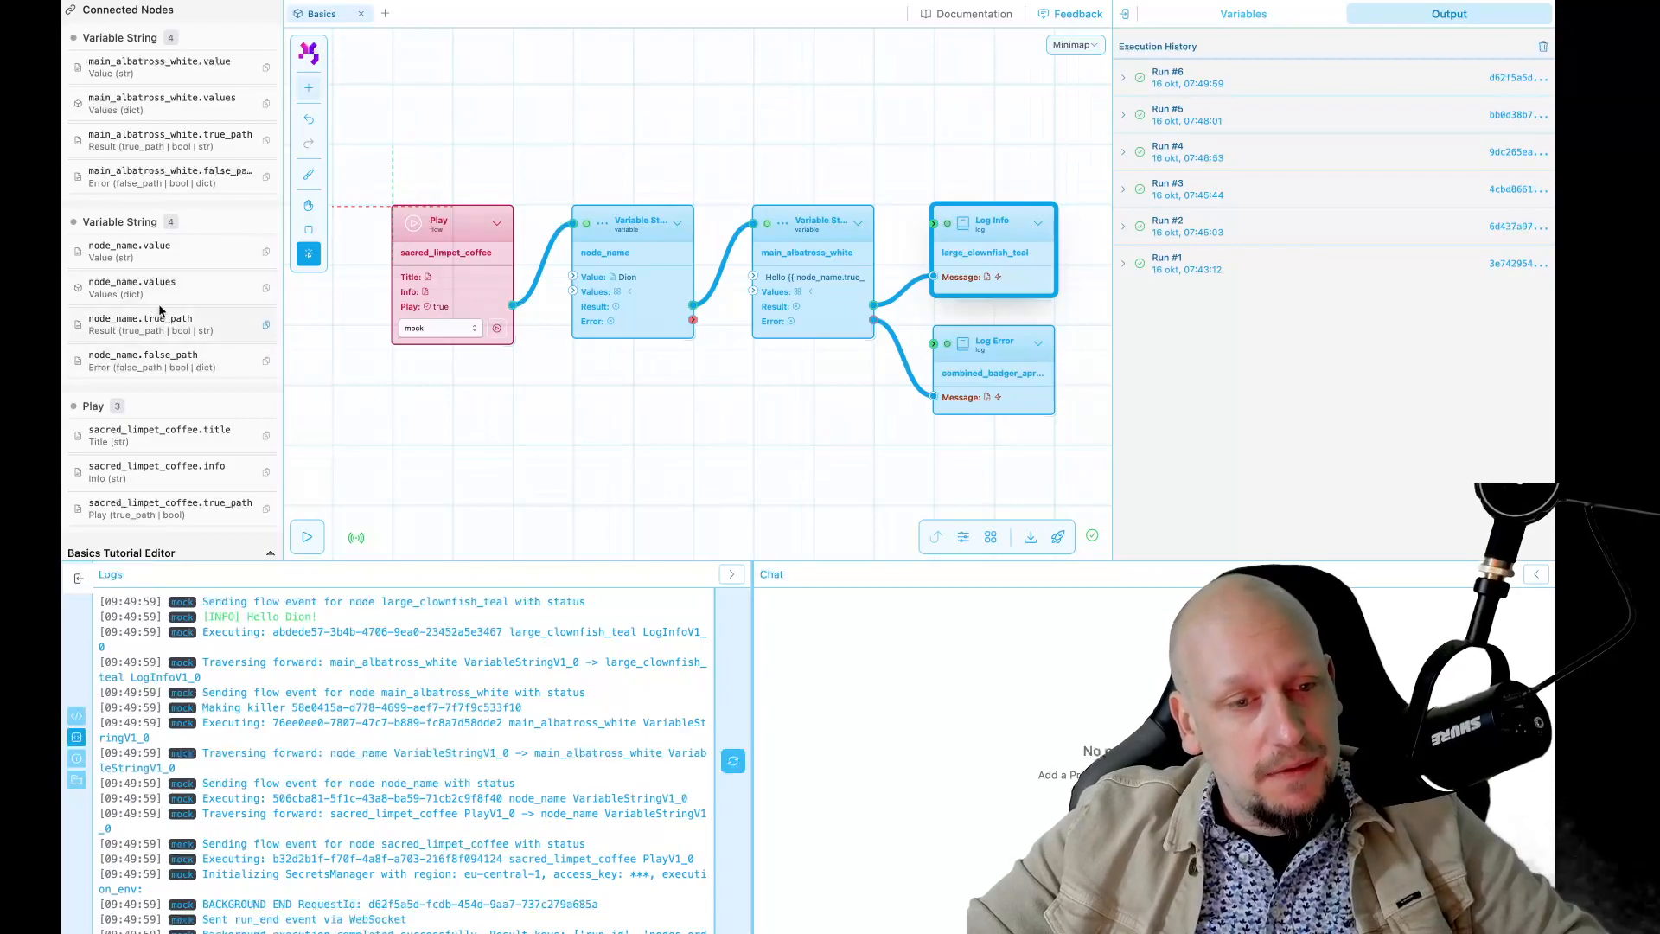
pyautogui.scroll(3, 169, 303)
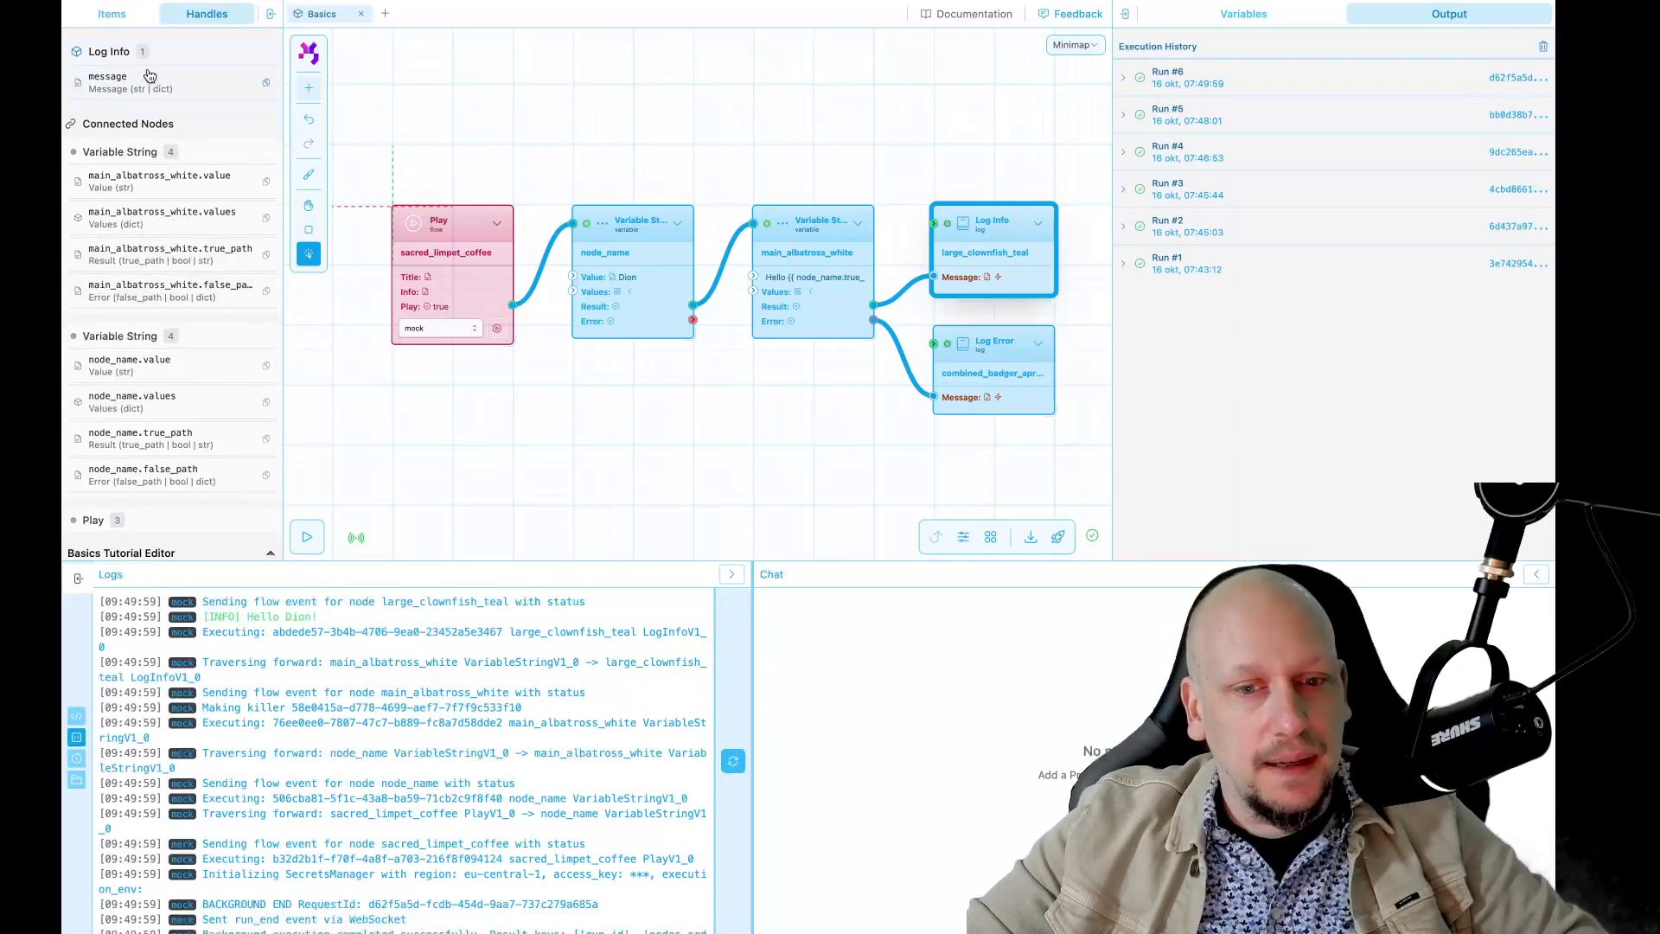
pyautogui.click(112, 12)
pyautogui.click(770, 132)
# - Compare the execution paths of Run #6 and Run #4 on the blueprint, ending with Run #6 shown
pyautogui.scroll(-2, 771, 132)
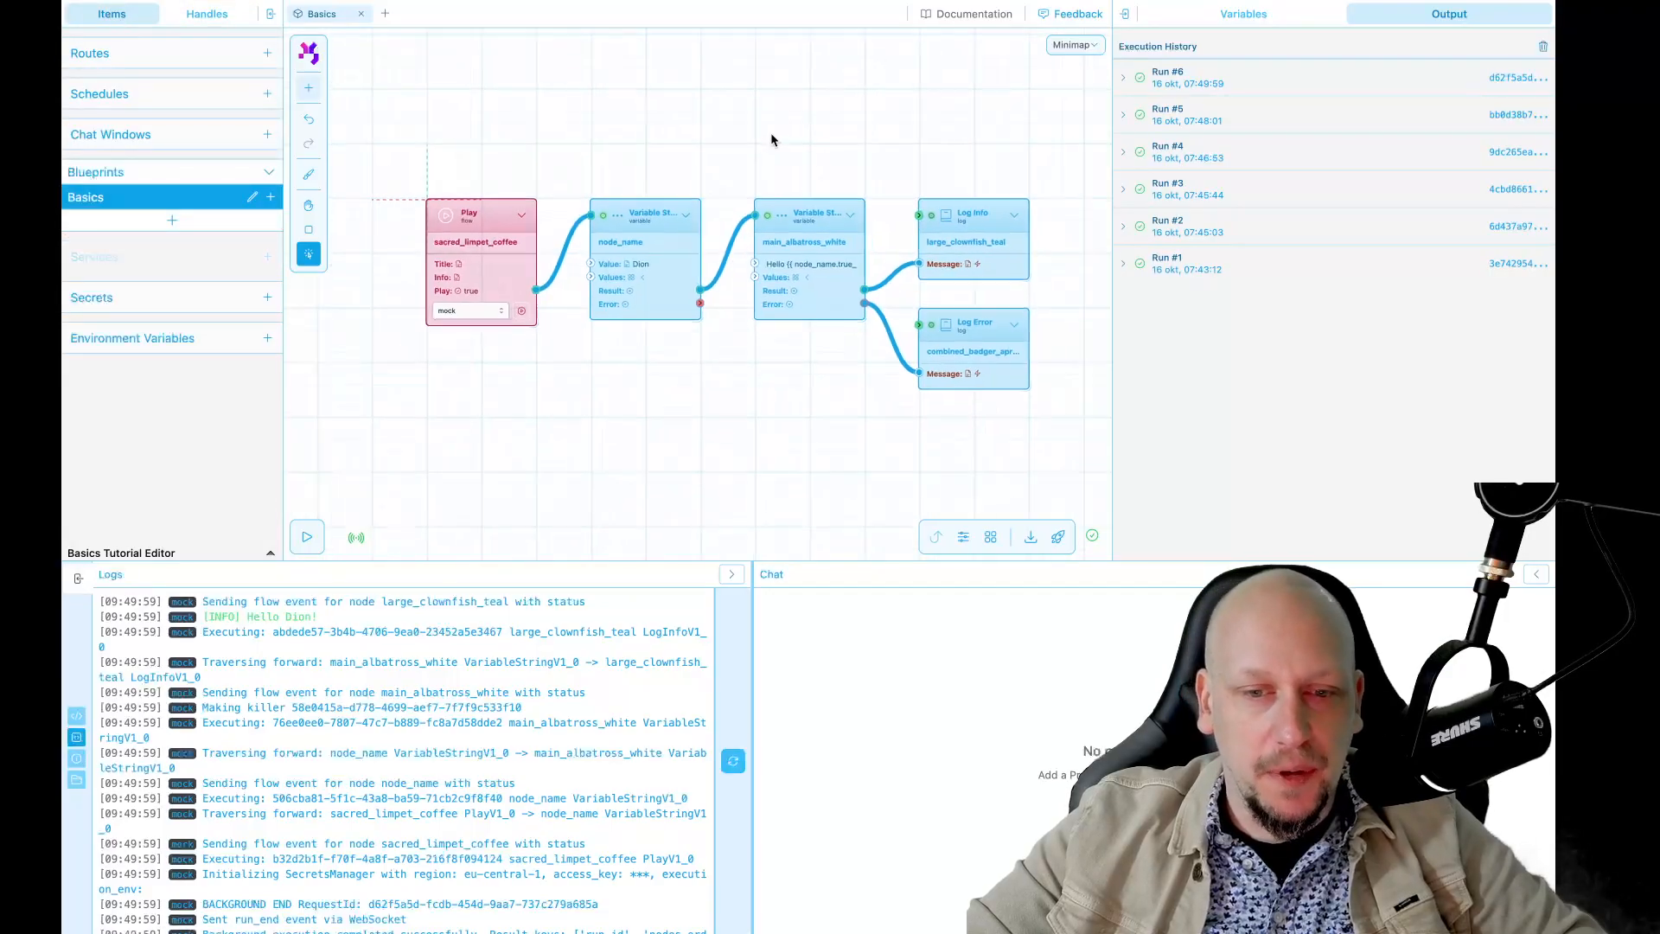
pyautogui.press('h')
pyautogui.moveTo(771, 132); pyautogui.dragTo(736, 165)
pyautogui.press('v')
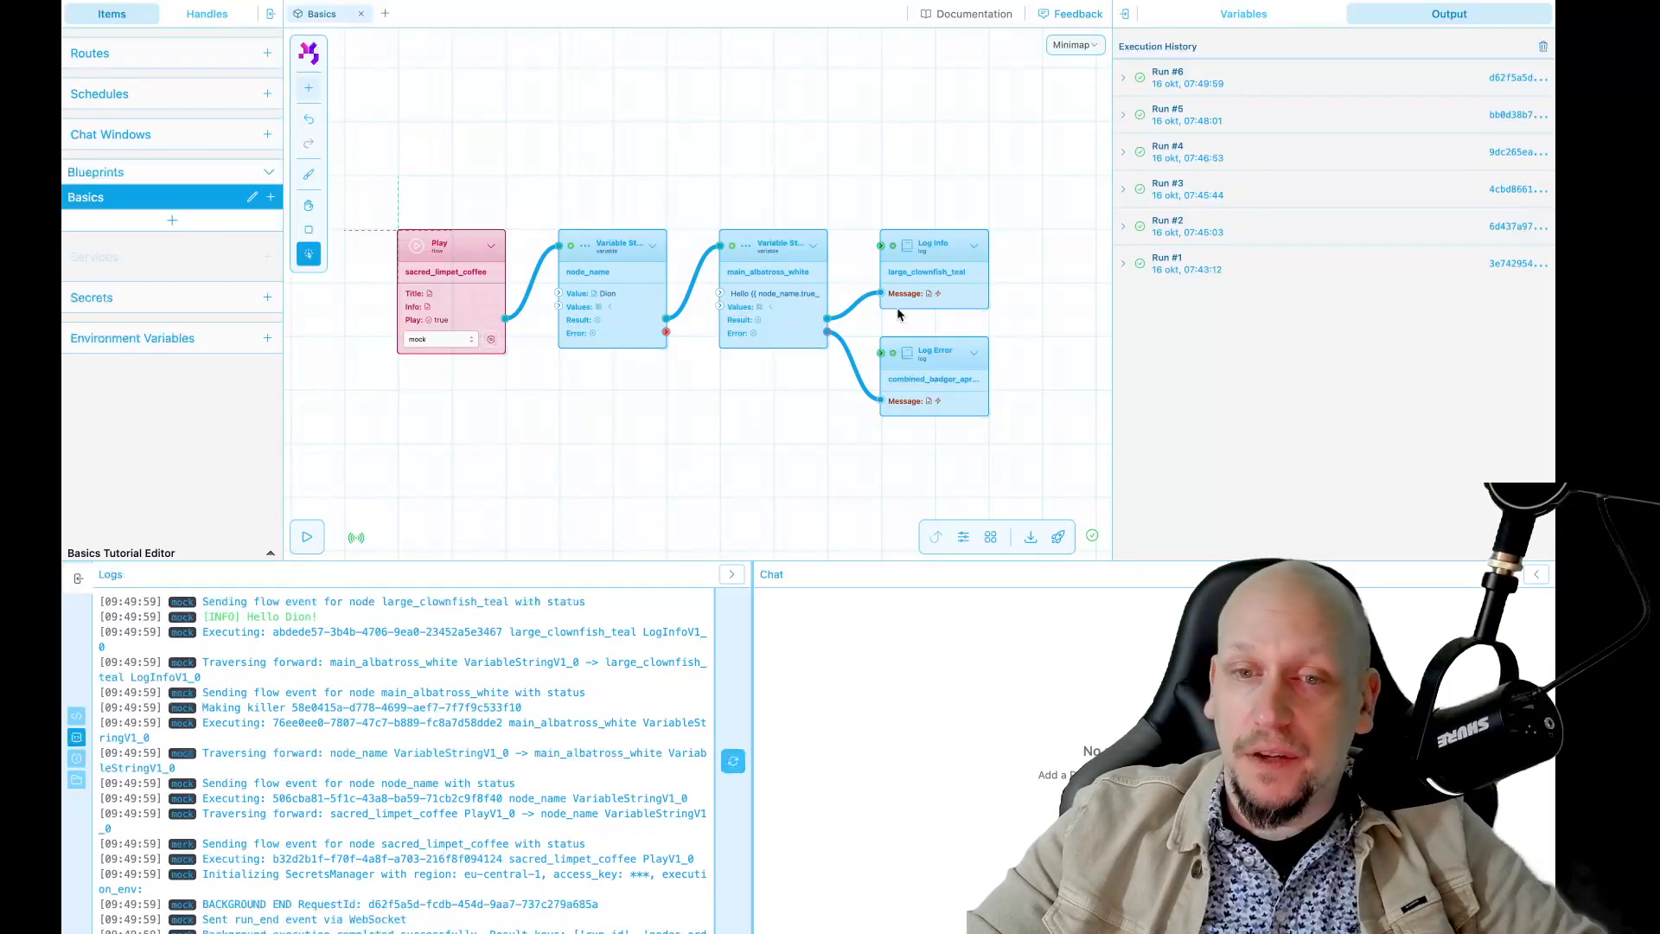
pyautogui.click(1201, 68)
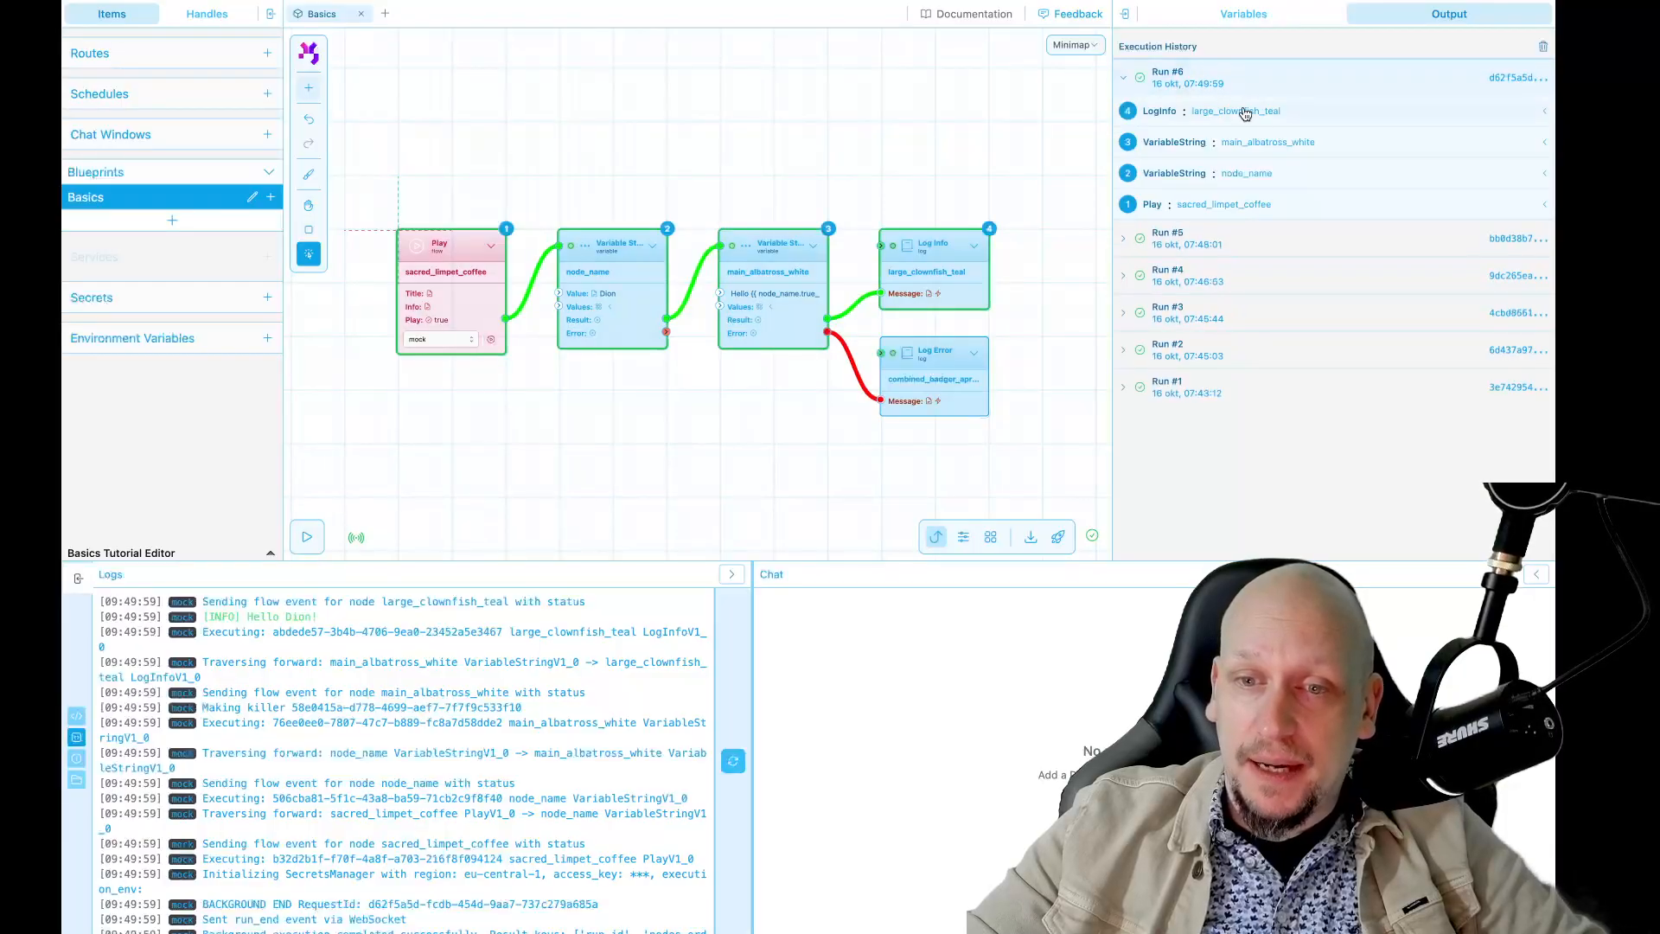
pyautogui.click(1199, 275)
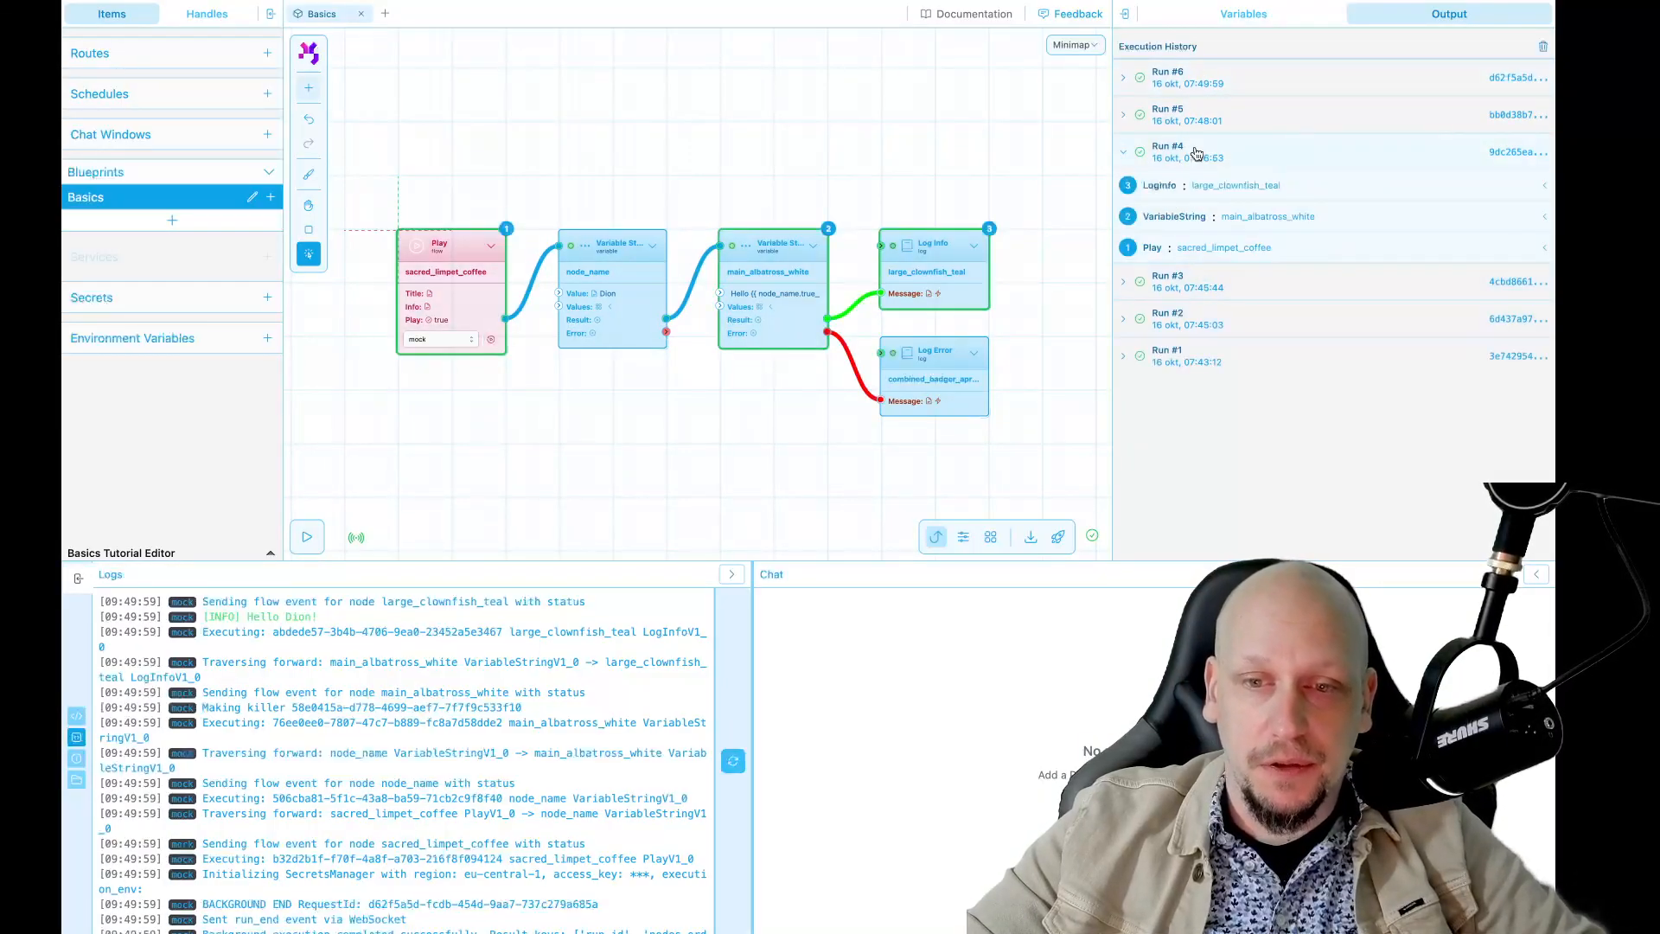
pyautogui.click(1195, 73)
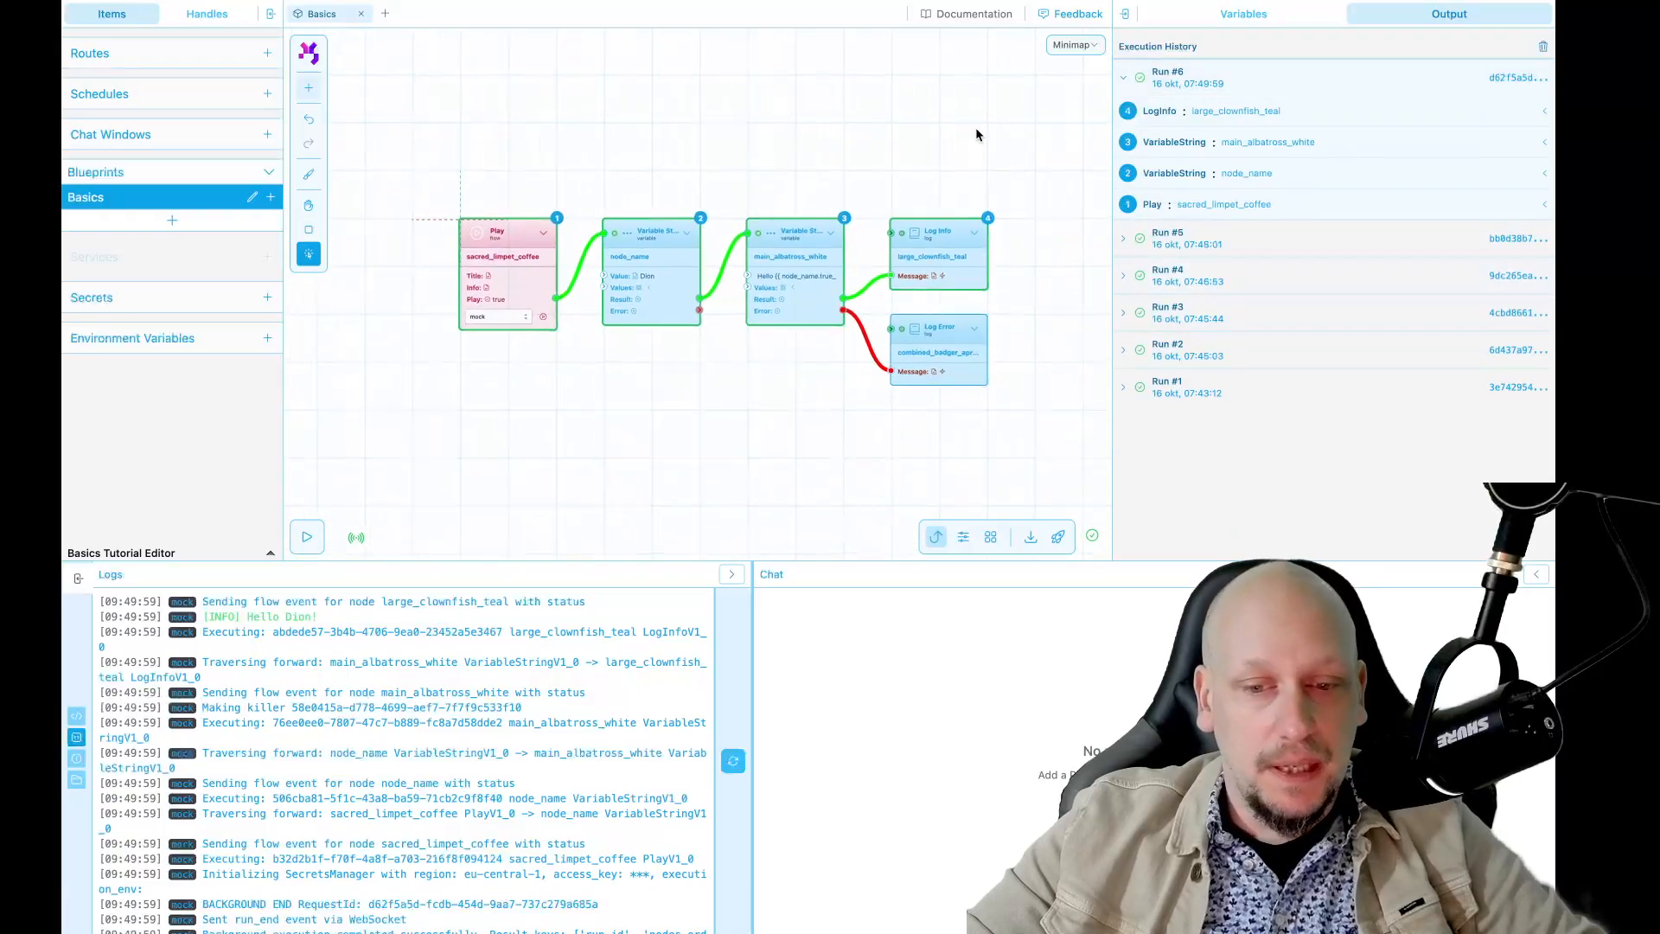
pyautogui.press('space')
pyautogui.moveTo(977, 133)
pyautogui.mouseDown()
pyautogui.moveTo(950, 133)
pyautogui.moveTo(964, 137)
pyautogui.mouseUp()
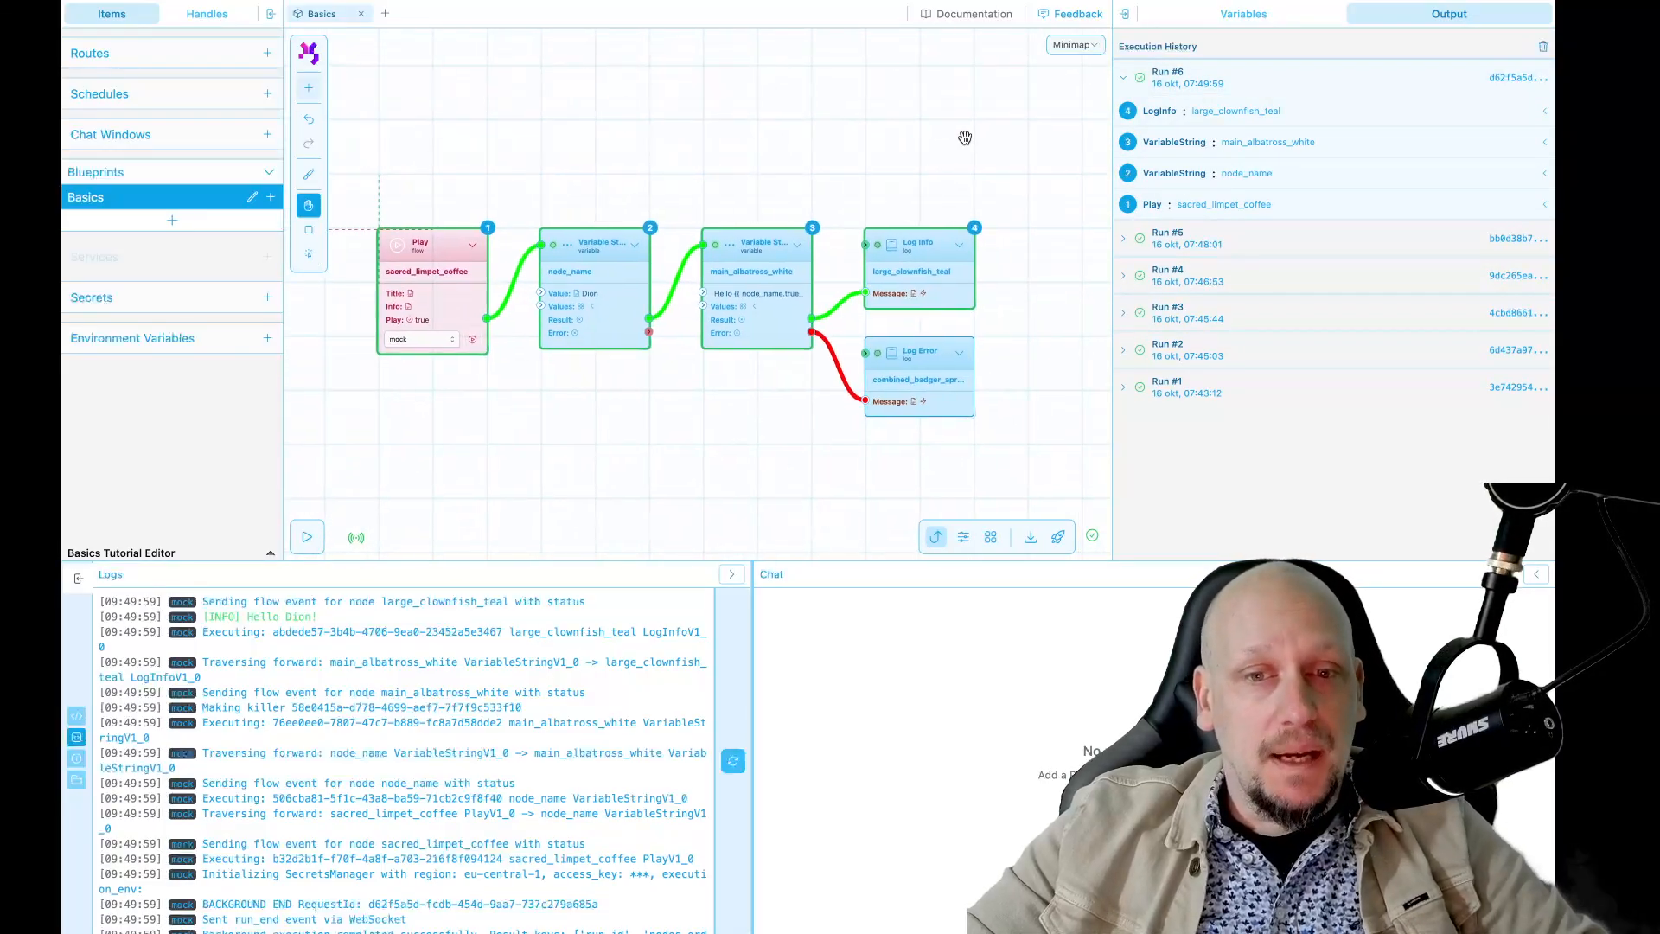